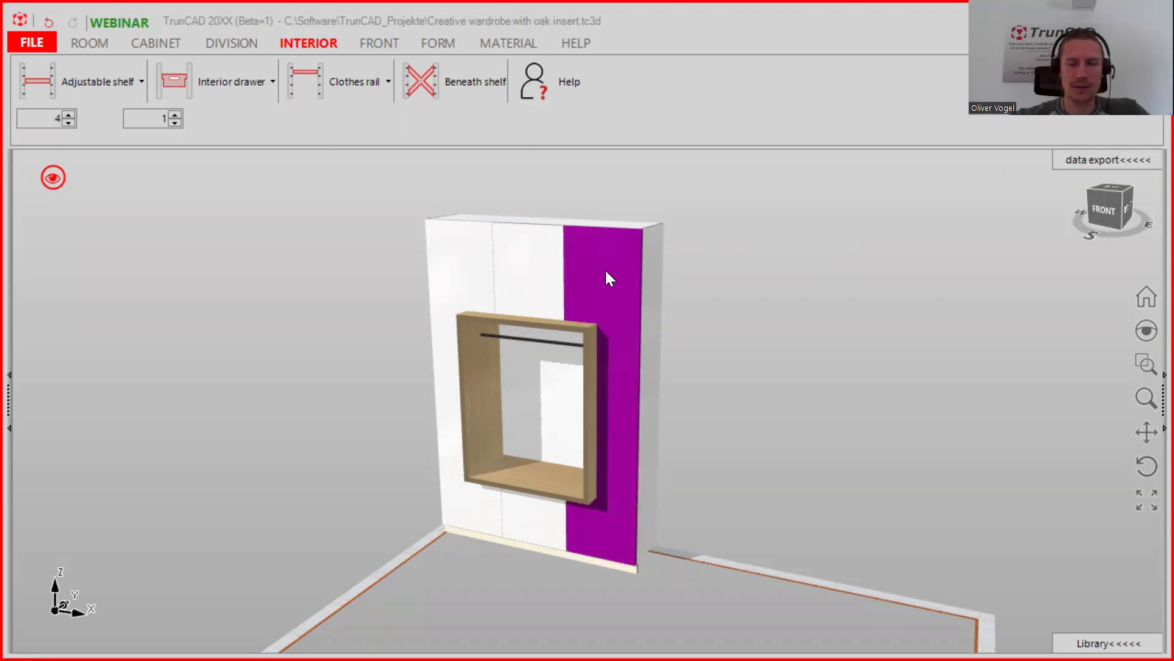
Look over the finished wardrobe with its oak insert from the front, and show its doors opened.
scroll(606, 315, "up", 2)
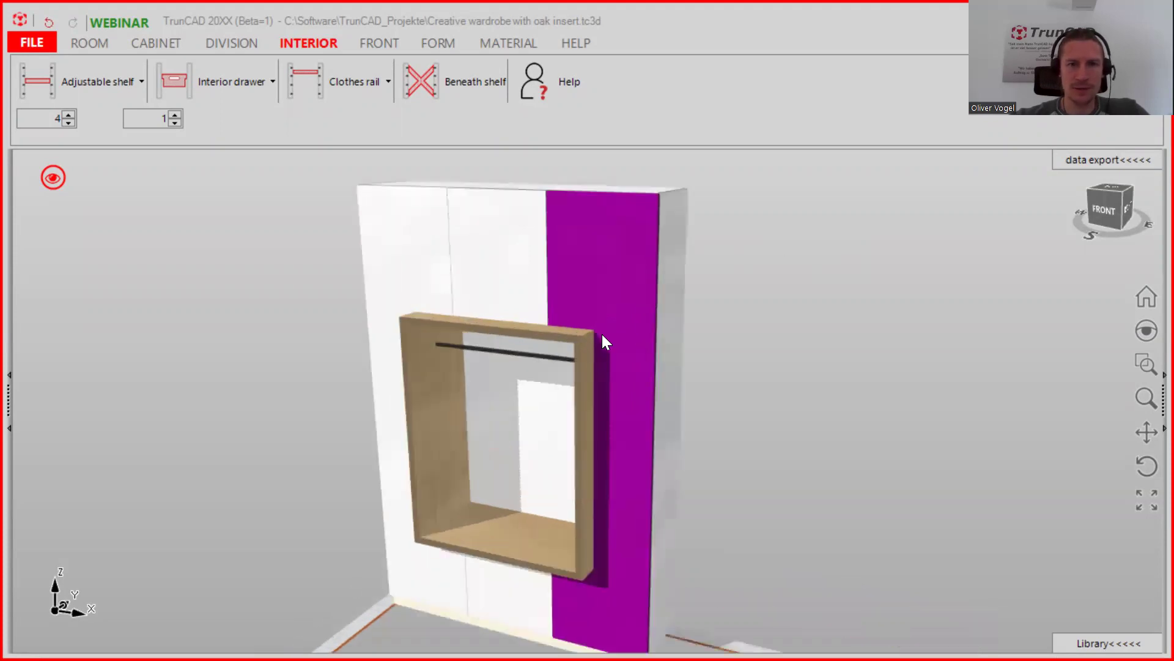
middle_click_drag(602, 334, 598, 343)
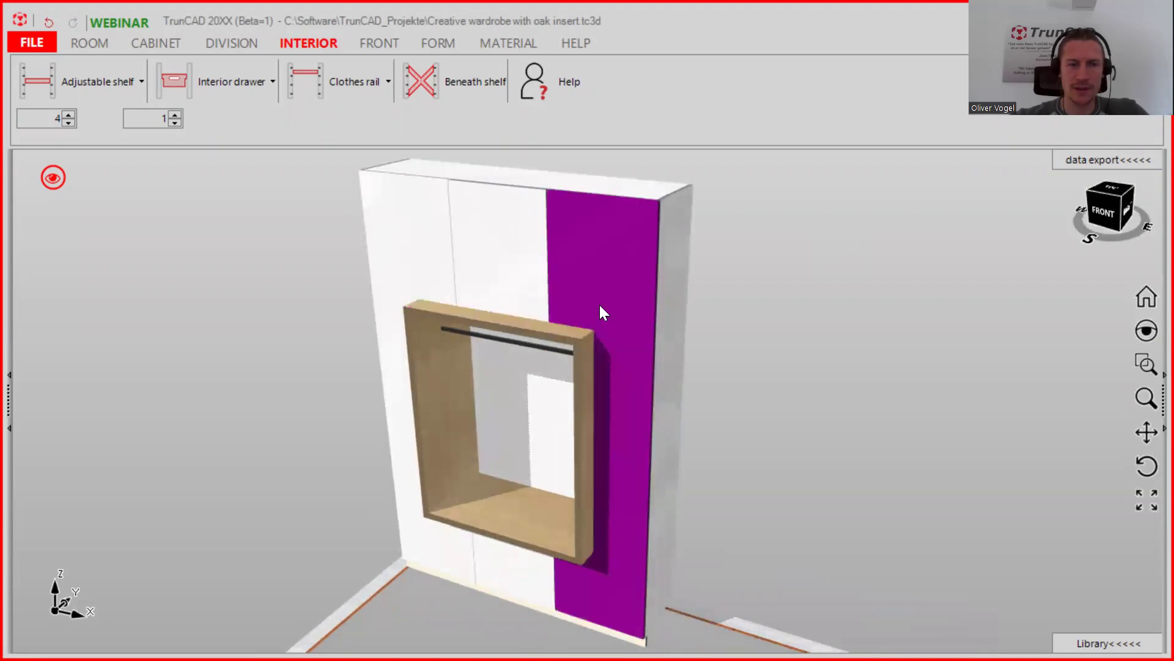
scroll(600, 305, "up", 1)
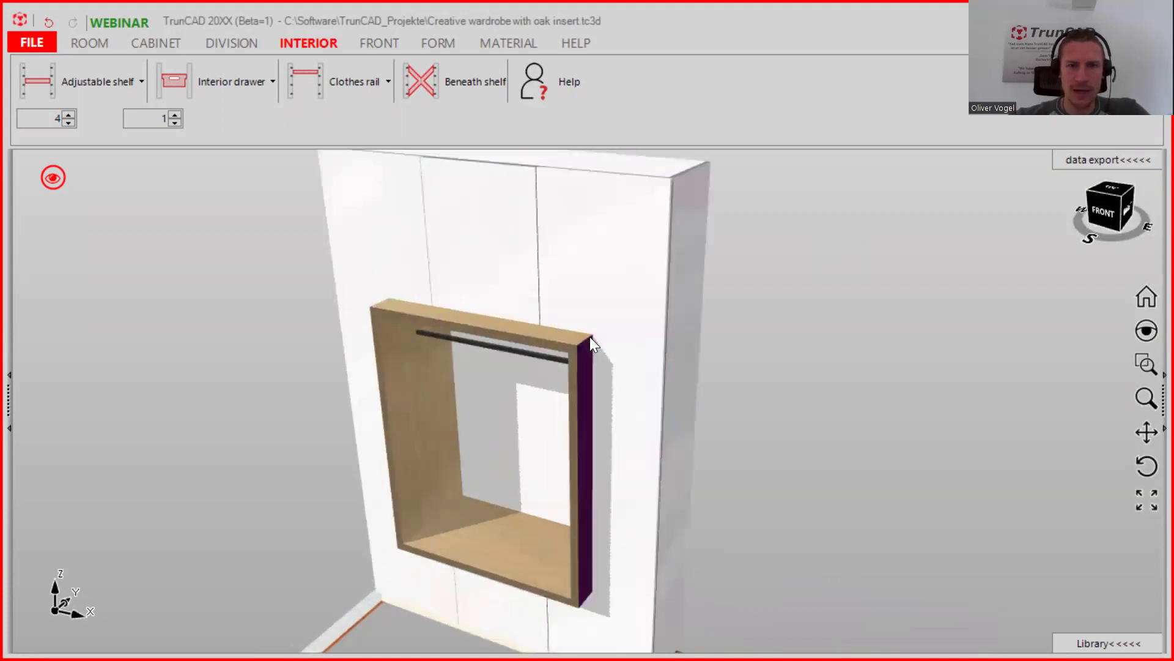
scroll(604, 323, "down", 2)
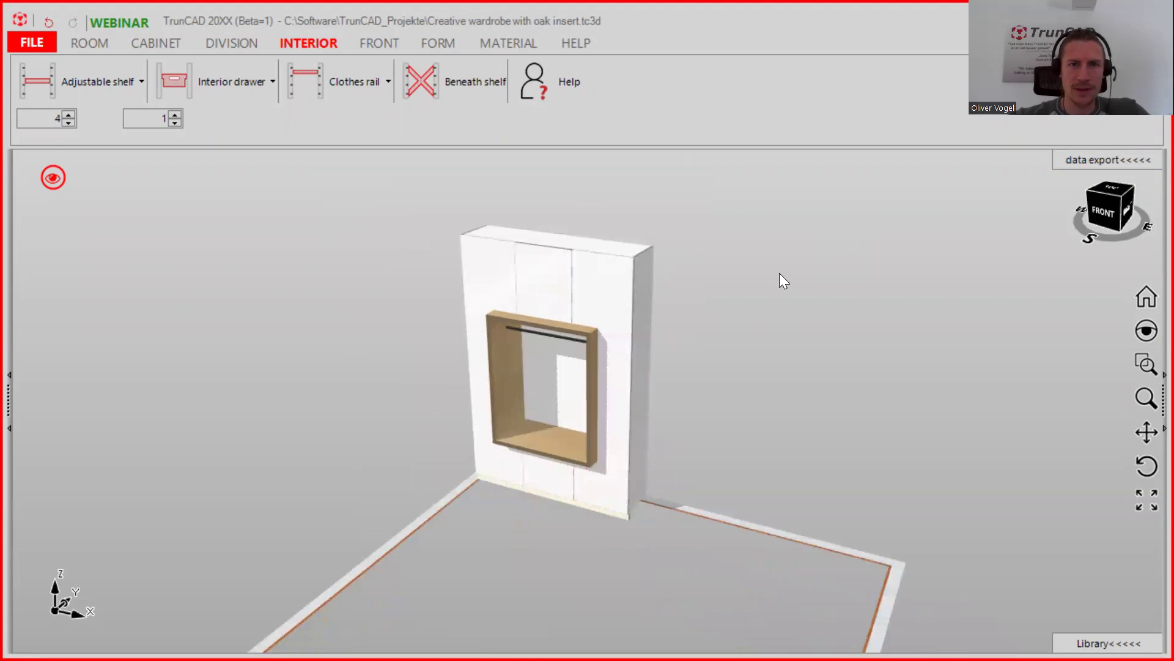
middle_click_drag(615, 203, 628, 189)
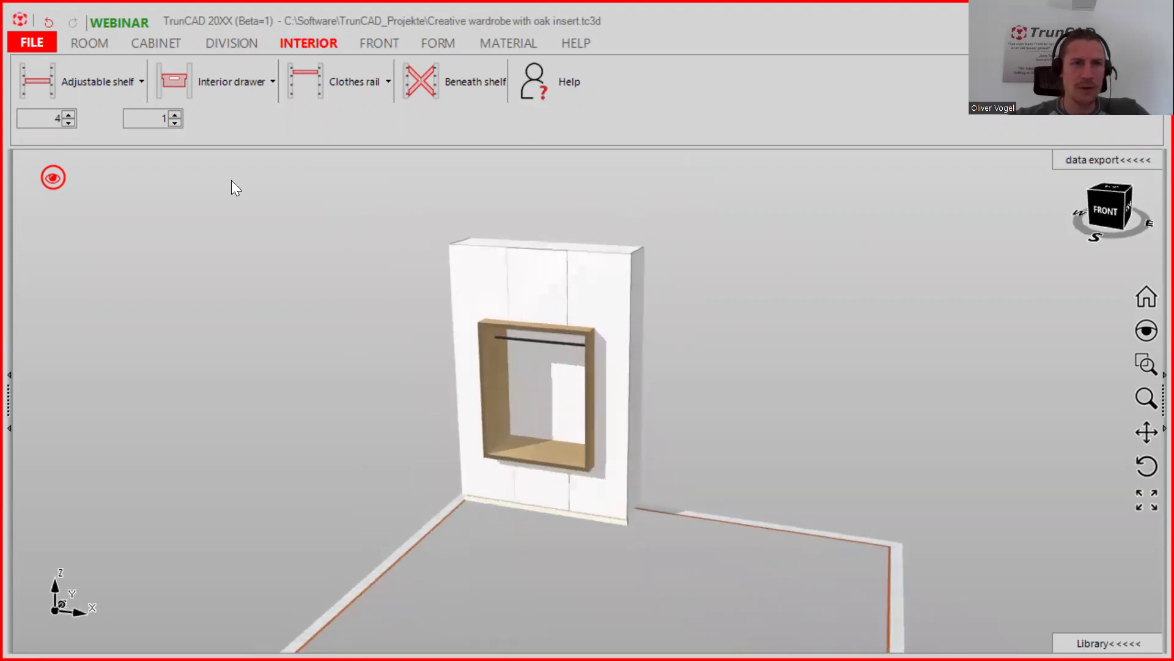
left_click(60, 181)
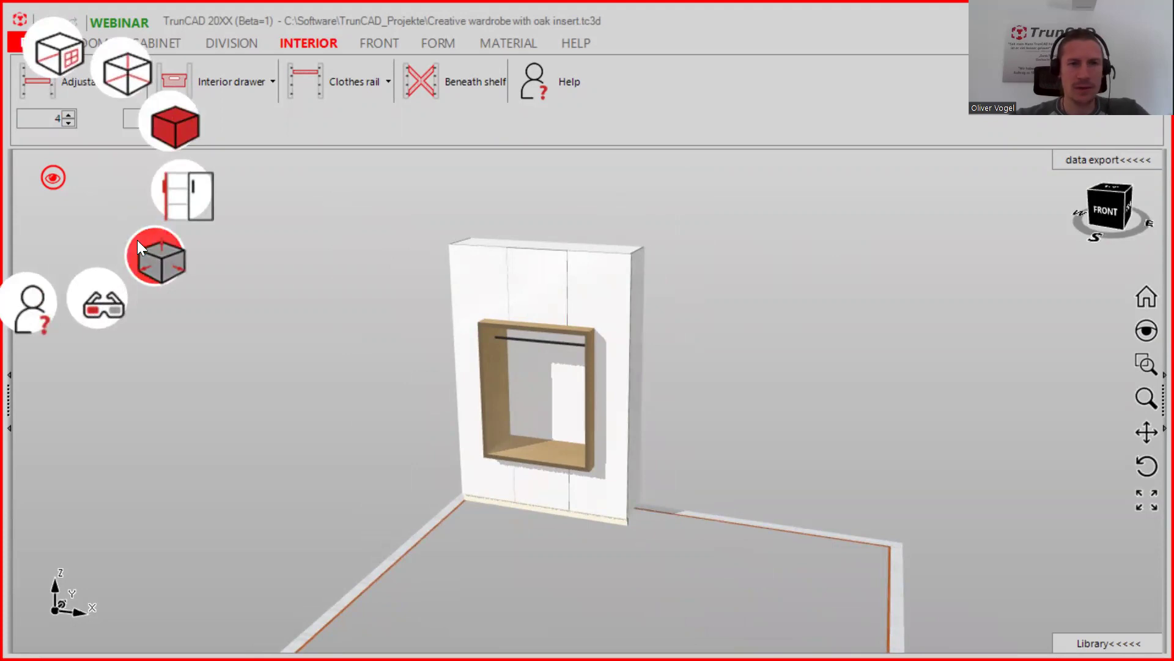
left_click(195, 199)
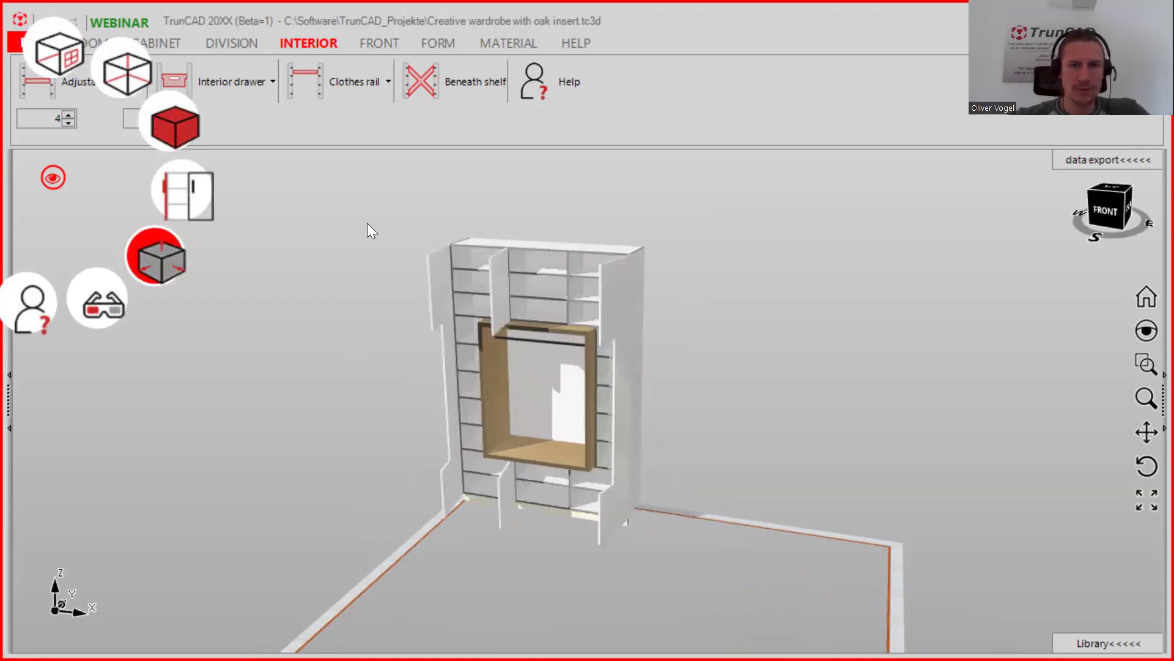
middle_click_drag(768, 325, 842, 306)
Hide the wardrobe's fronts and inspect the interior shelves around the oak insert.
left_click(54, 177)
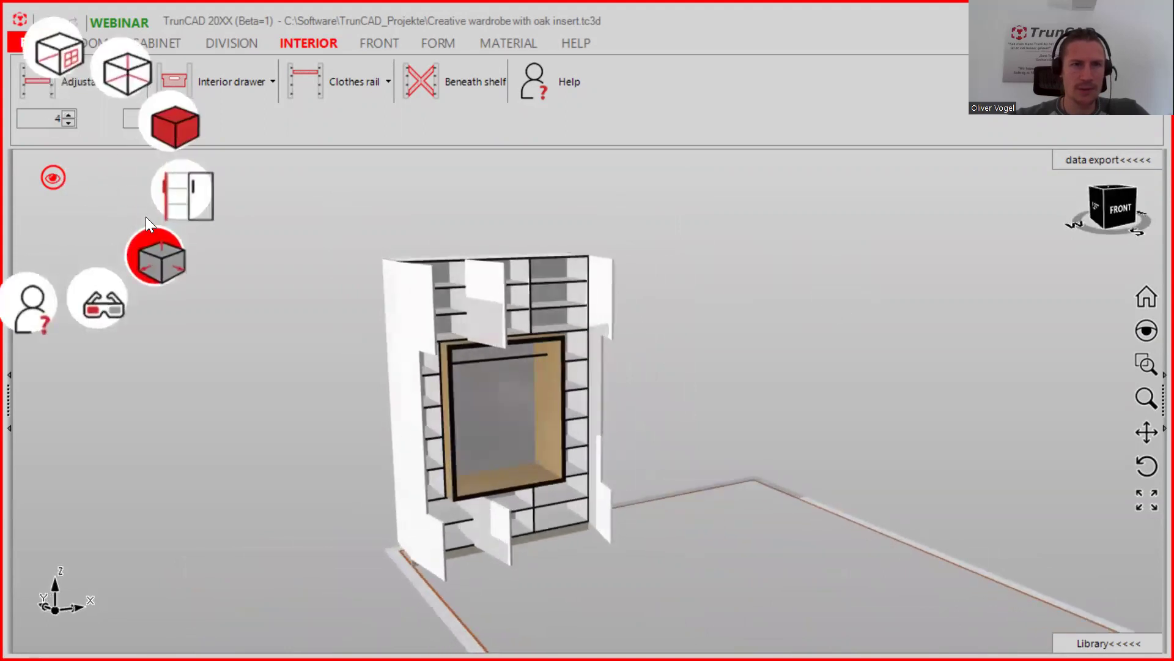
left_click(178, 194)
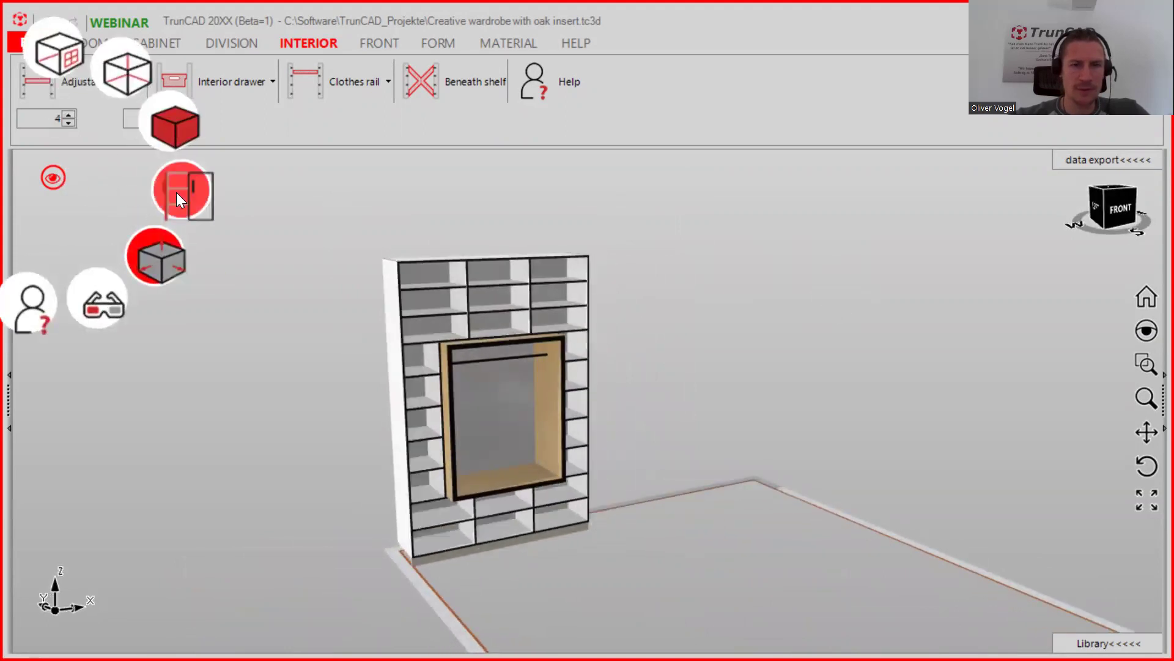
mouse_move(603, 362)
middle_mouse_down()
mouse_move(676, 388)
mouse_move(613, 346)
mouse_move(607, 394)
mouse_move(580, 364)
middle_mouse_up()
scroll(684, 359, "up", 3)
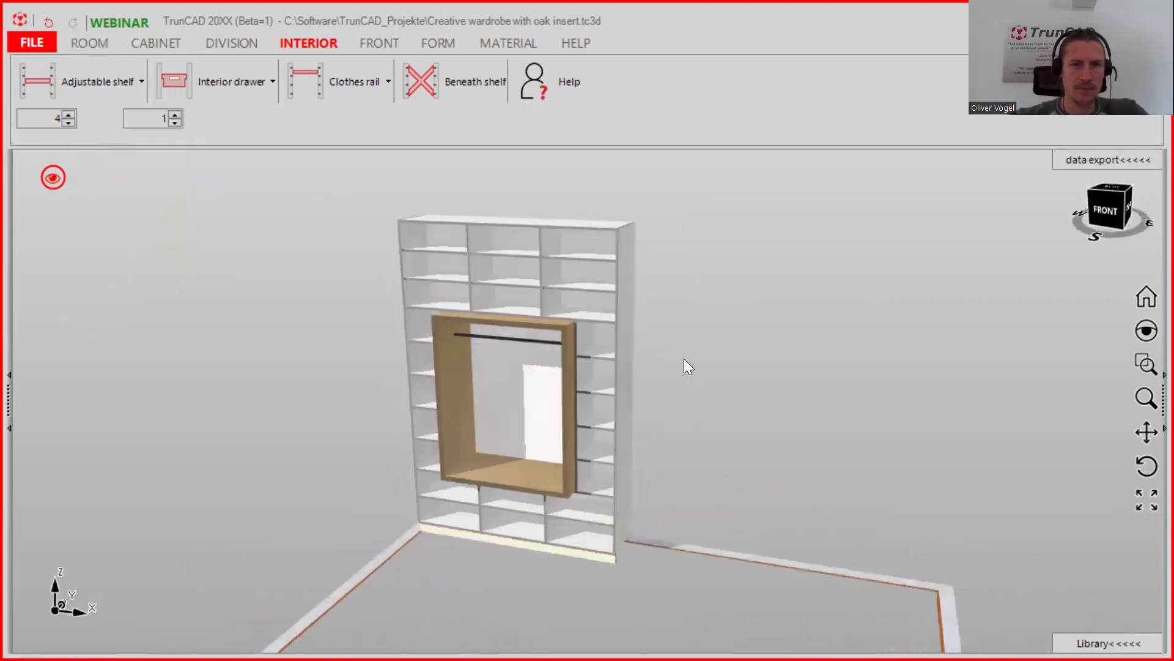
middle_click_drag(680, 360, 728, 377)
Show the wardrobe's fronts again in the closed state.
left_click(65, 174)
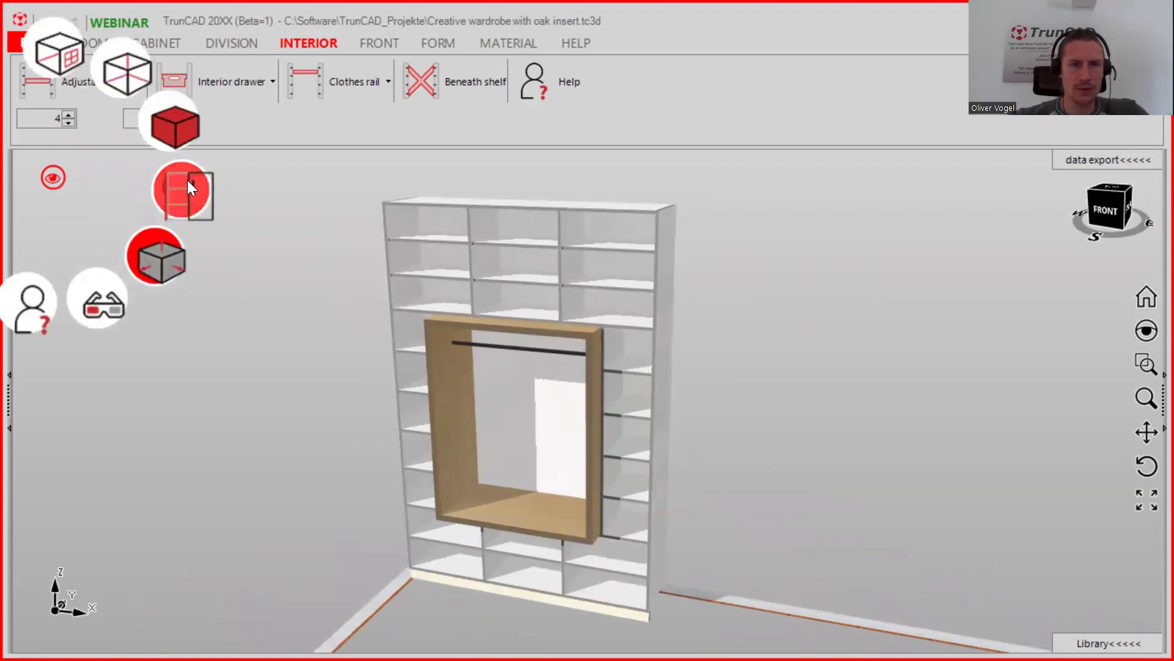
left_click(190, 187)
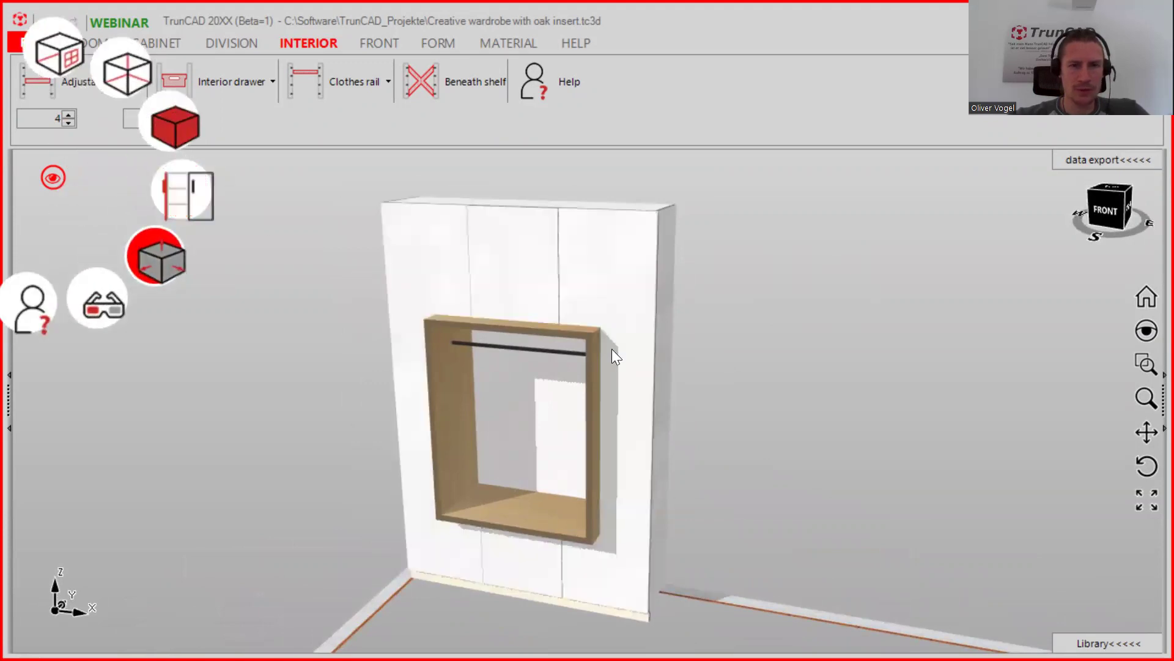
middle_click_drag(612, 349, 603, 349)
Switch the wardrobe to transparent display and examine the connectors and hinges around the oak insert's upper corner.
left_click(55, 177)
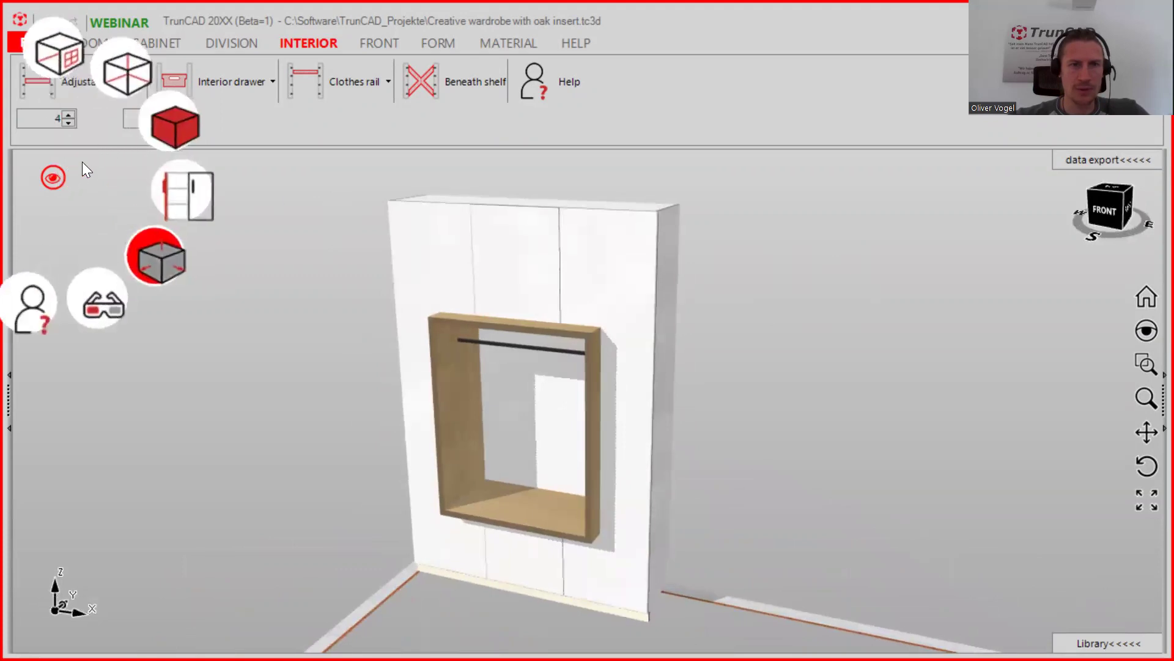
left_click(162, 132)
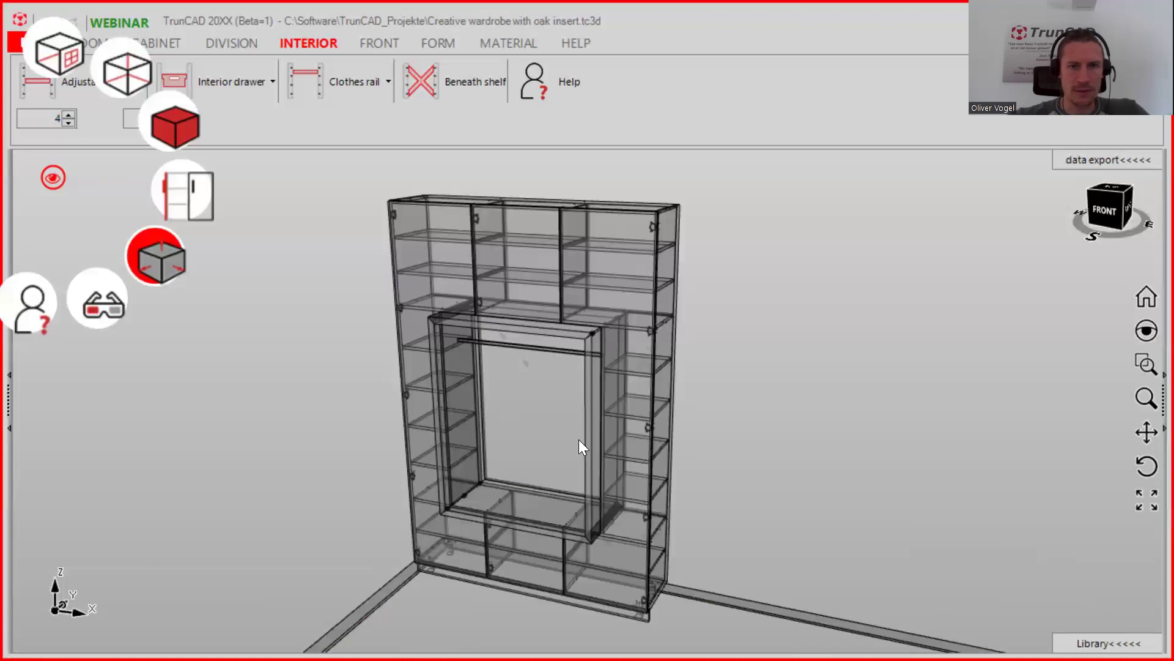
scroll(590, 340, "up", 3)
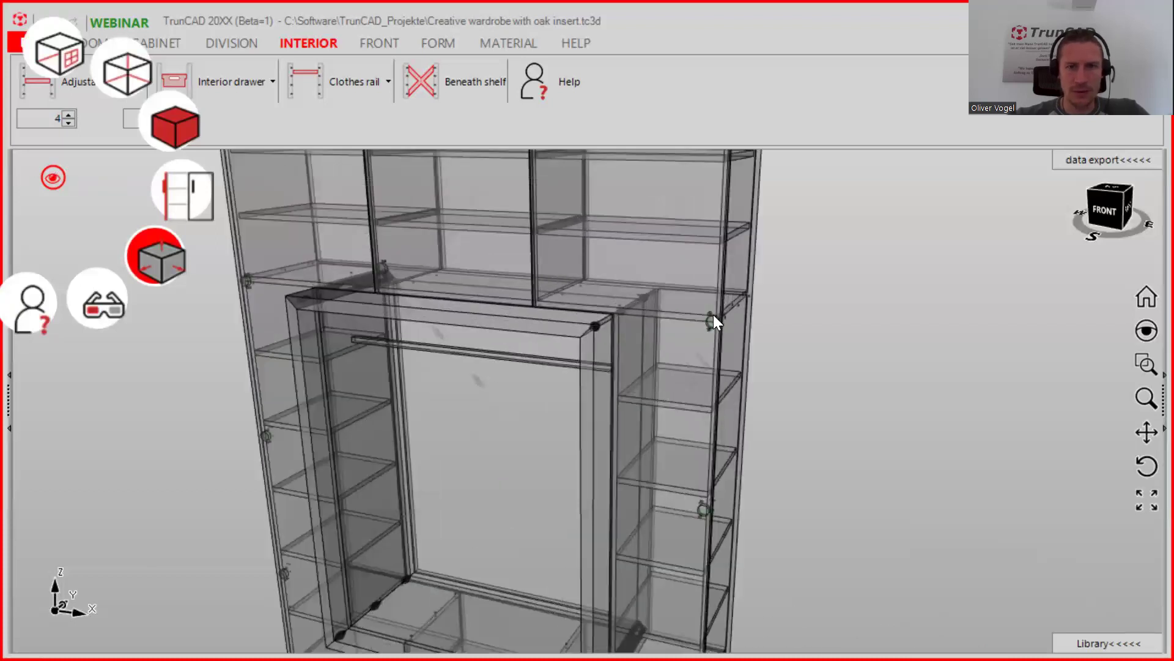
scroll(713, 316, "up", 2)
scroll(714, 321, "up", 1)
middle_click_drag(551, 324, 558, 333)
scroll(550, 331, "up", 4)
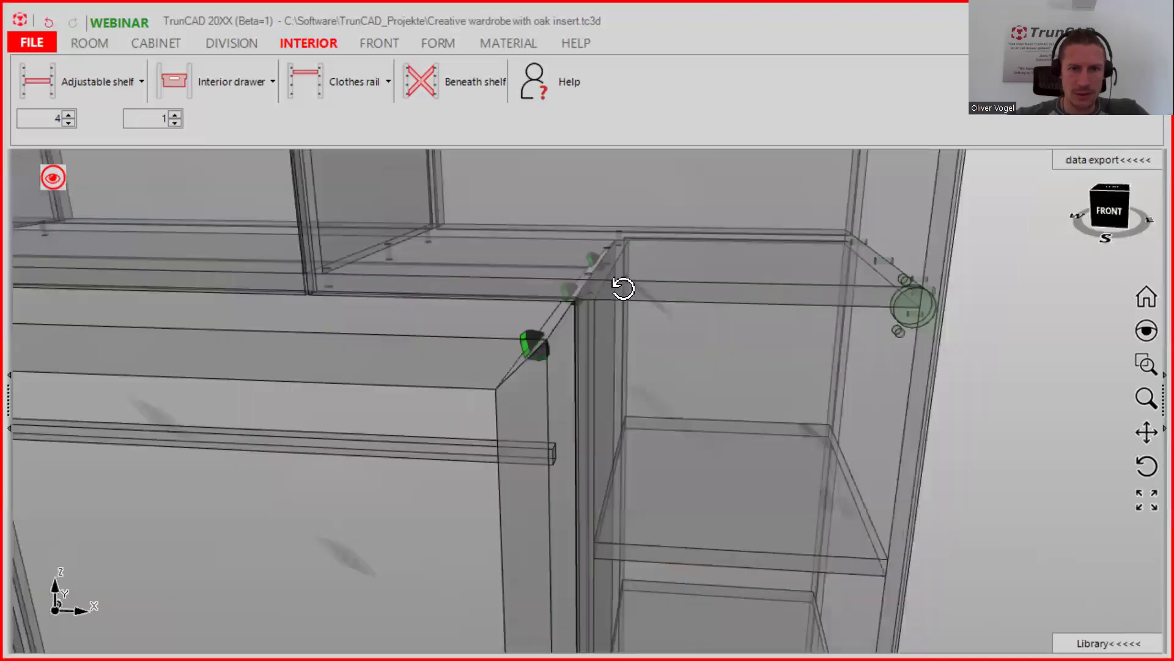
middle_click_drag(624, 287, 565, 297)
scroll(575, 314, "down", 4)
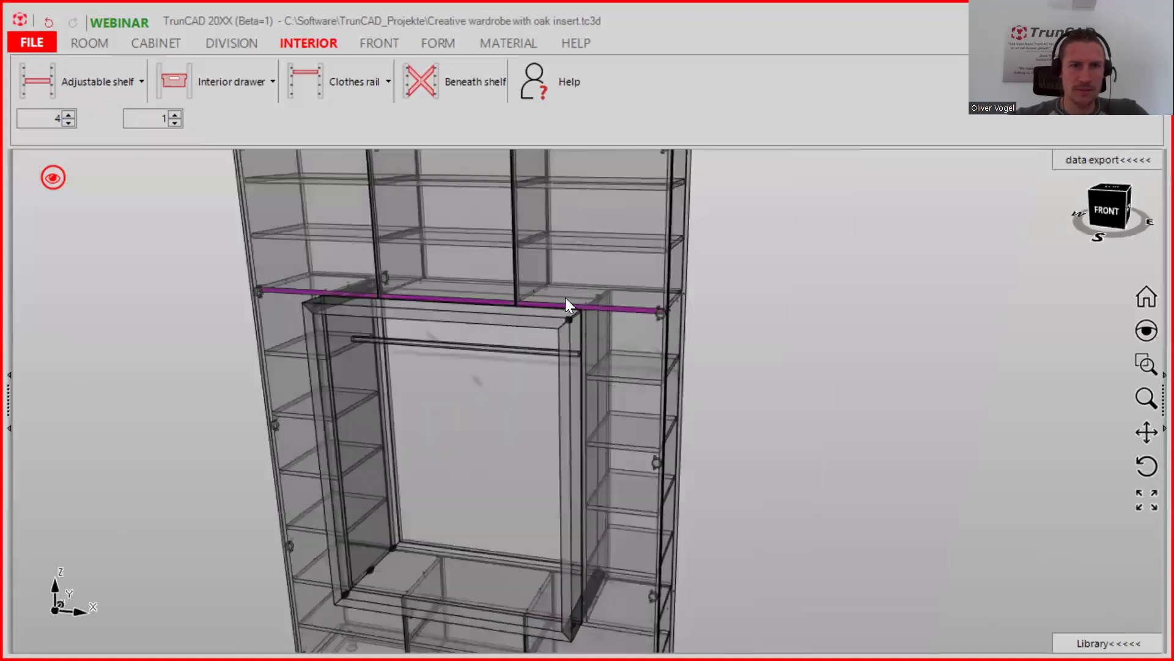
Change the wardrobe's display style from transparent to plain shaded and on to shaded with outlined edges.
left_click(53, 177)
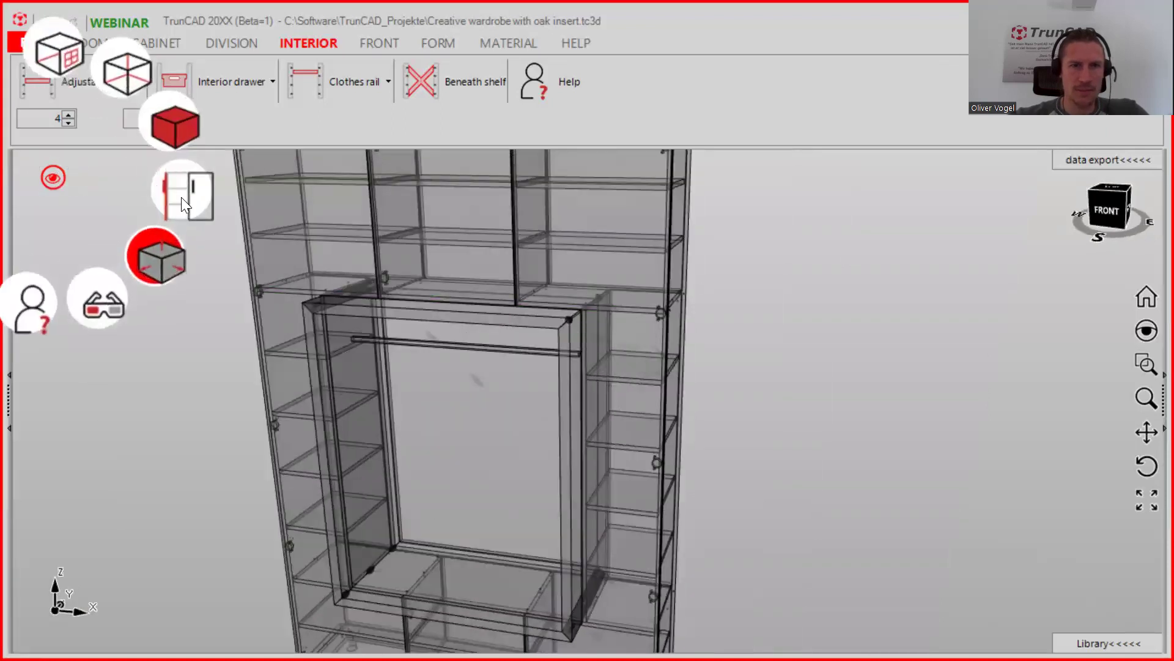
left_click(169, 130)
middle_click_drag(661, 363, 640, 383)
left_click(58, 174)
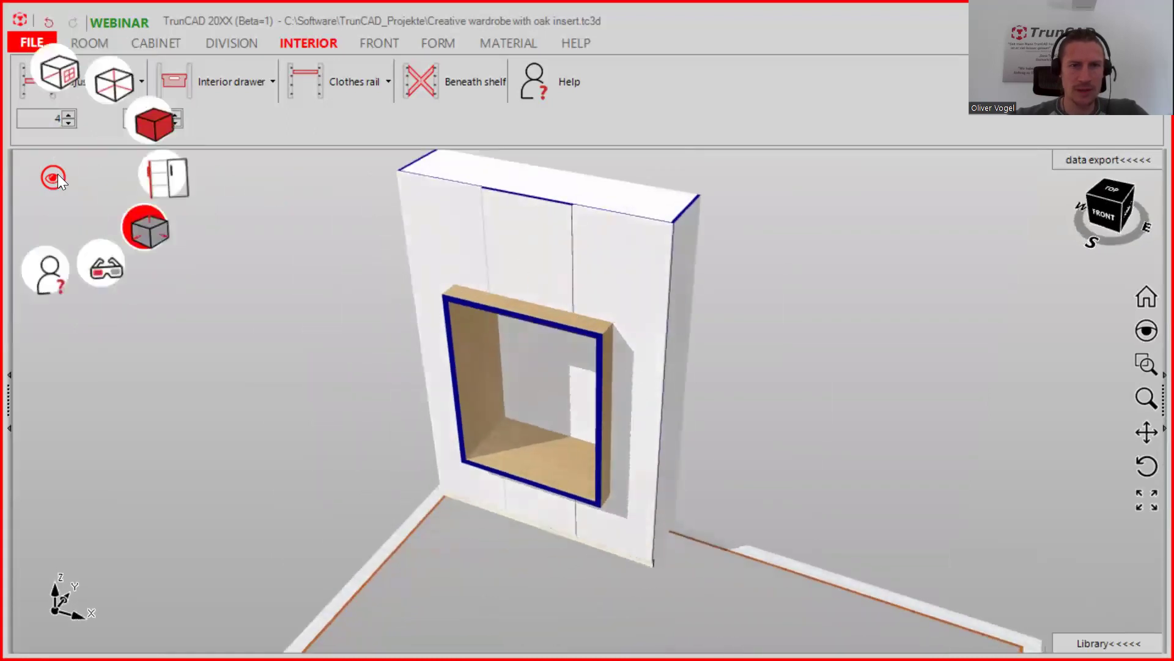
left_click(171, 133)
mouse_move(606, 414)
middle_mouse_down()
mouse_move(607, 398)
mouse_move(575, 378)
middle_mouse_up()
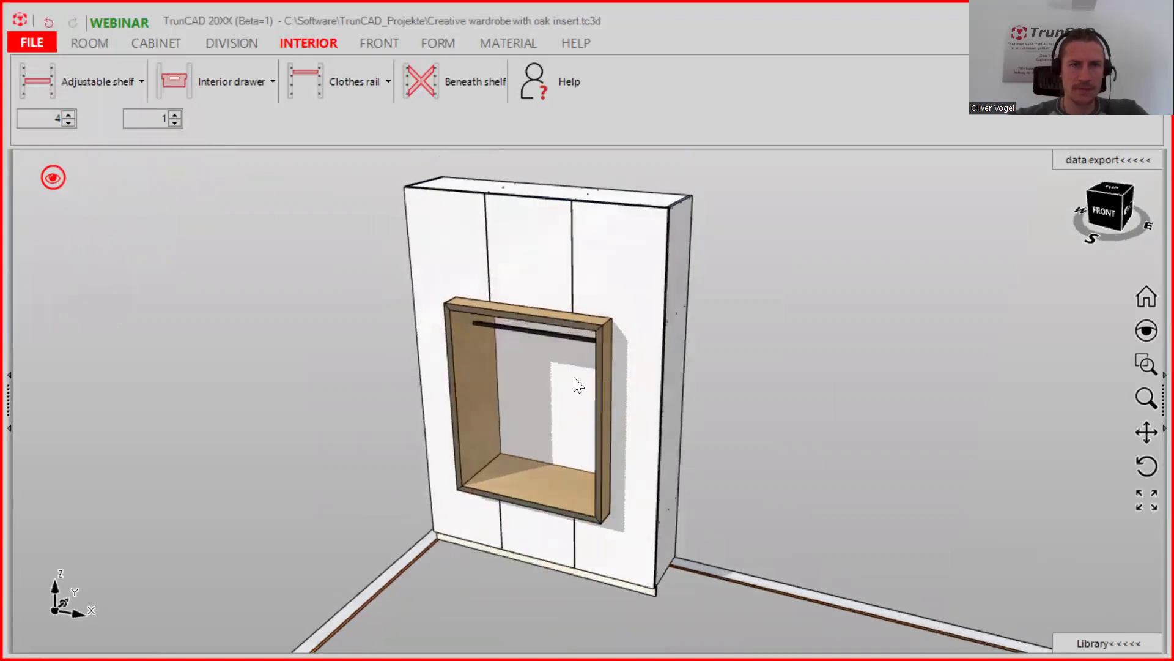
Return the wardrobe to plain shaded display and show its dimensions and placement symbols.
left_click(53, 177)
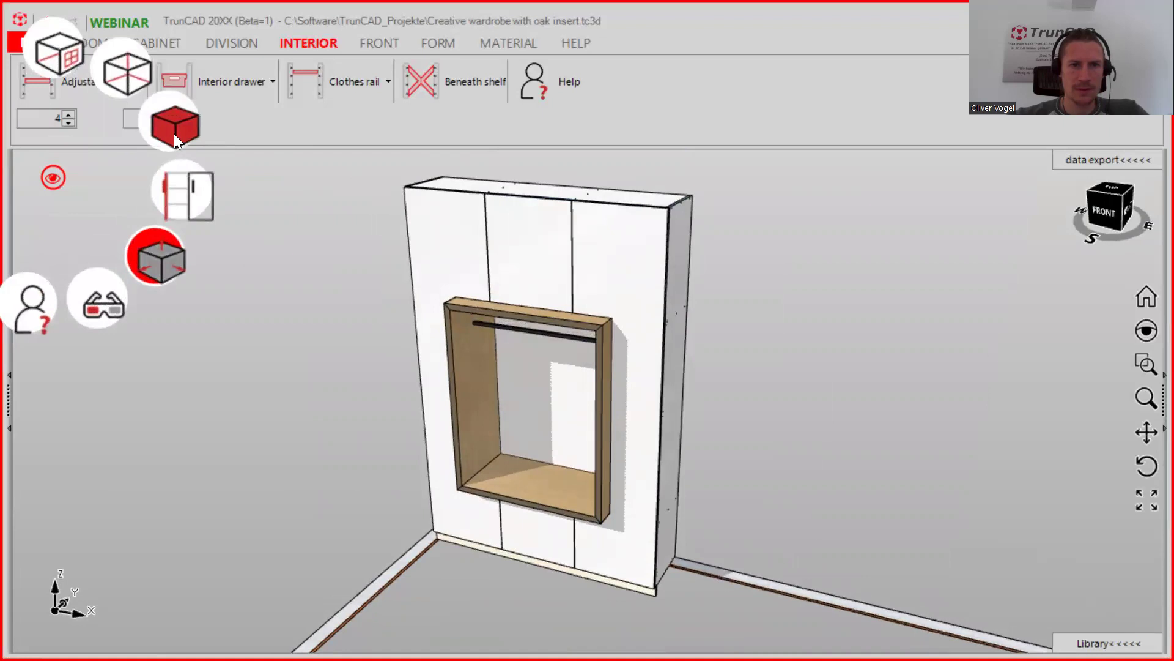
left_click(174, 134)
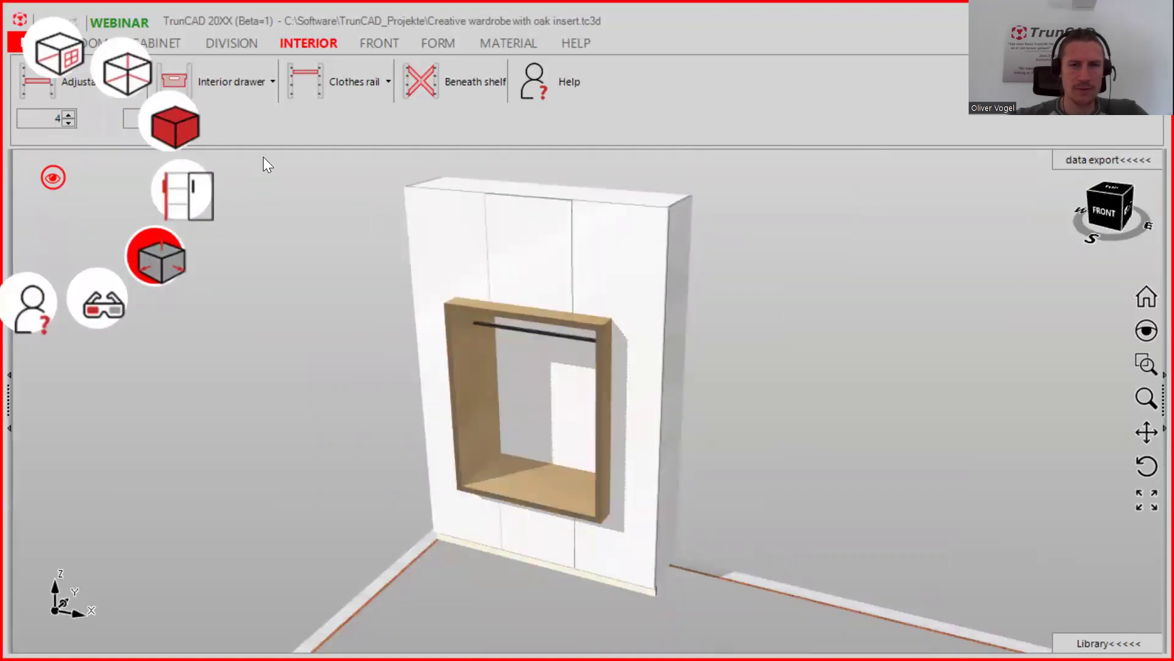
left_click(169, 264)
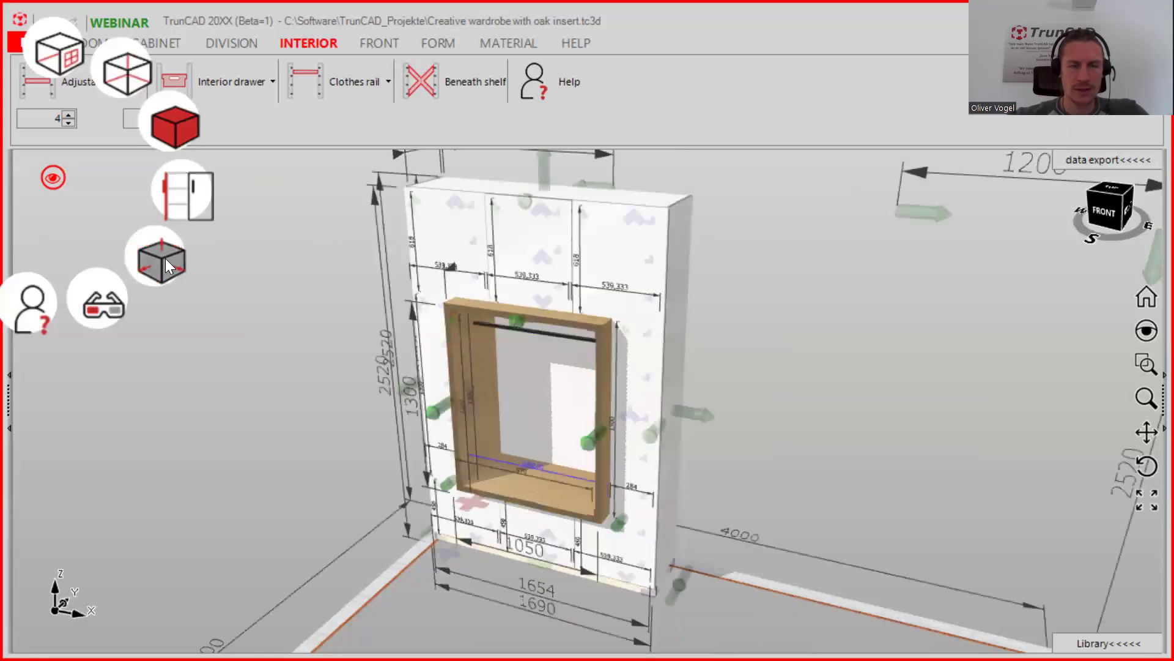
middle_click_drag(696, 397, 652, 401)
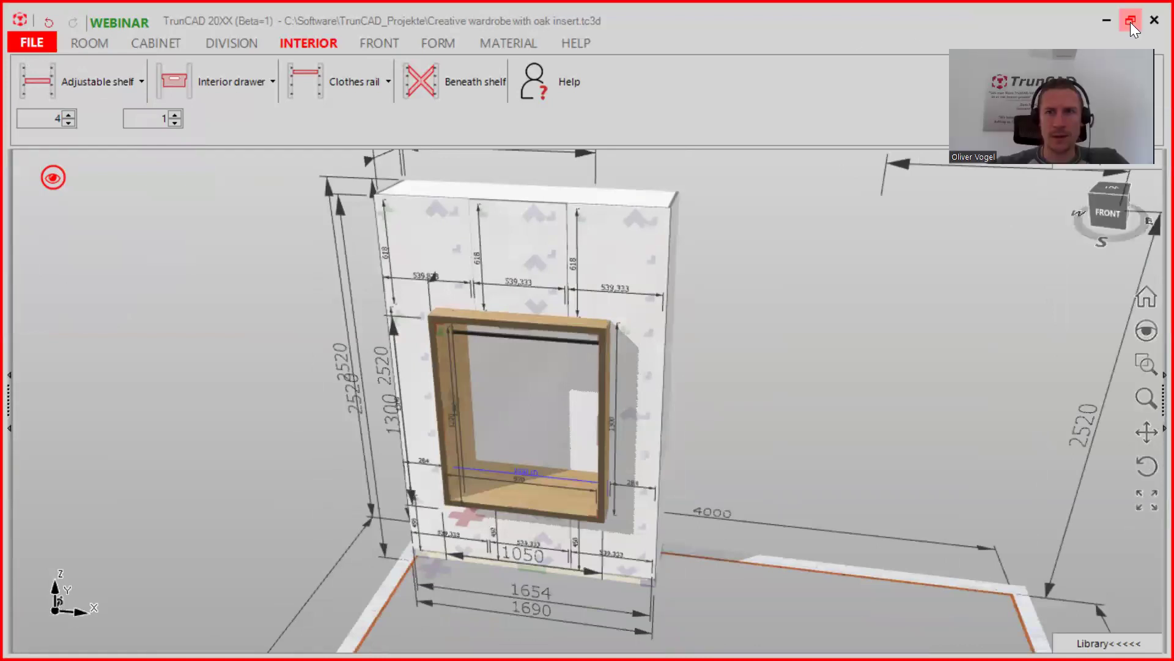
Switch to the new project containing only the basic cabinet and set the room height to 2700.
left_click(1130, 22)
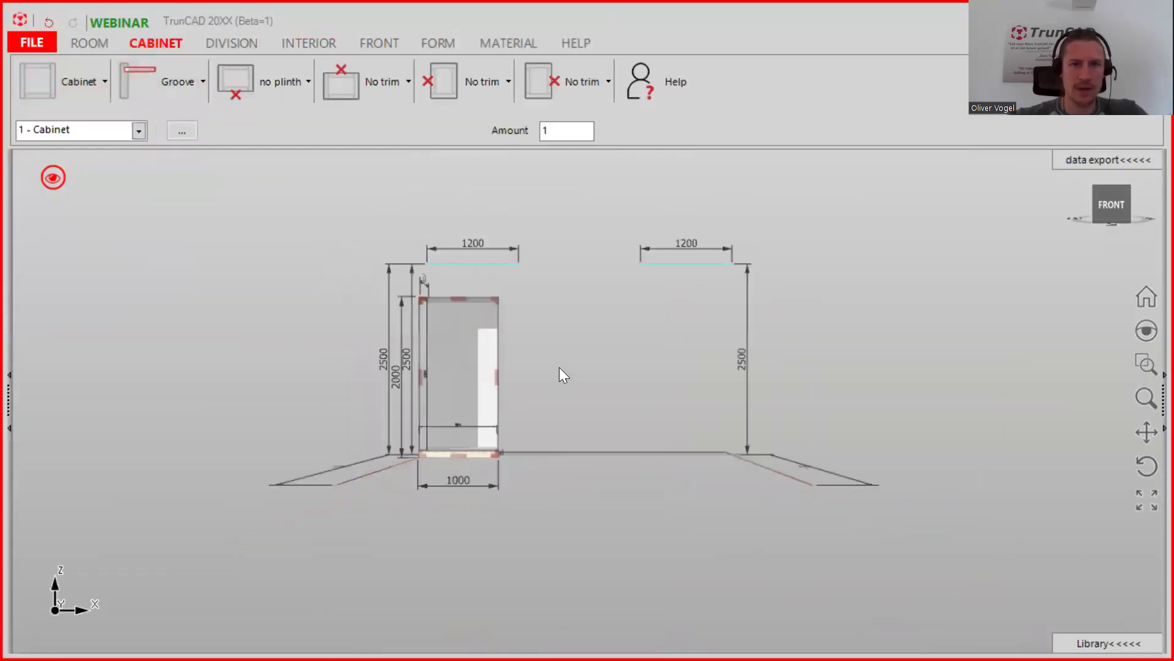
middle_click_drag(559, 367, 613, 402)
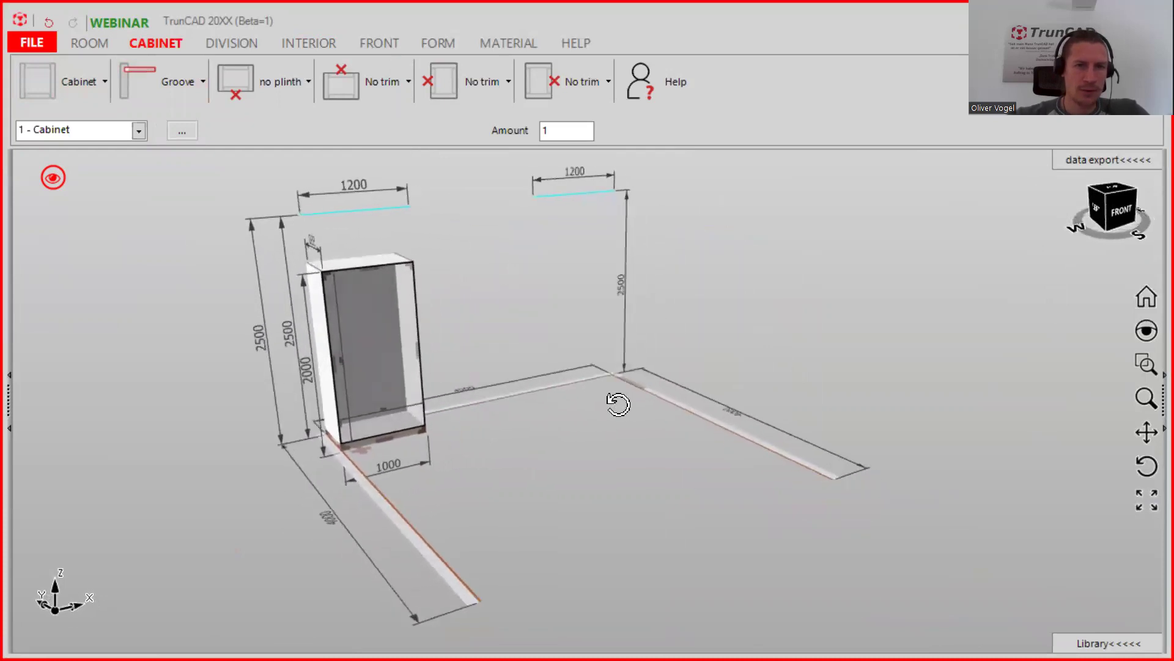
left_click(252, 226)
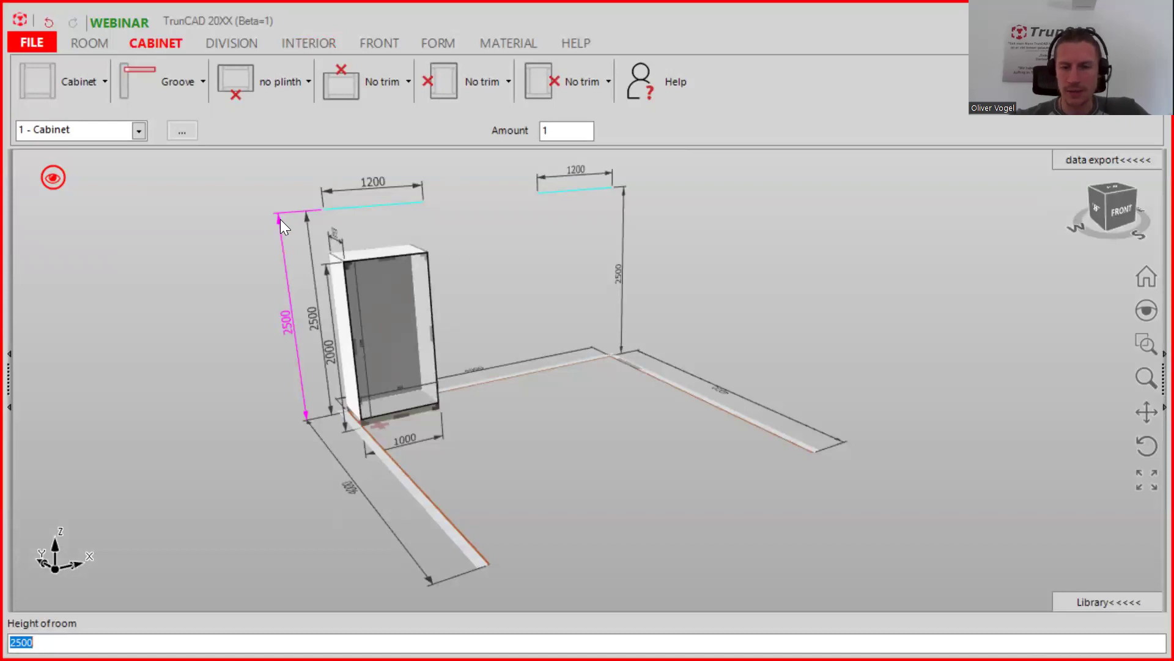
type("2700")
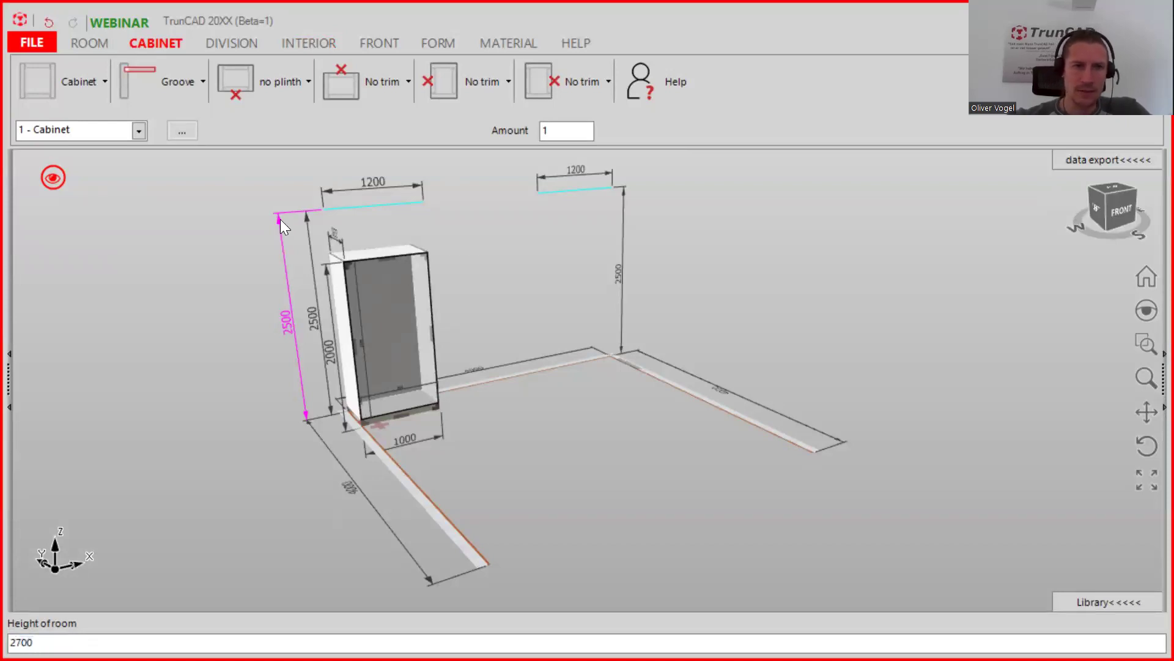
key("Return")
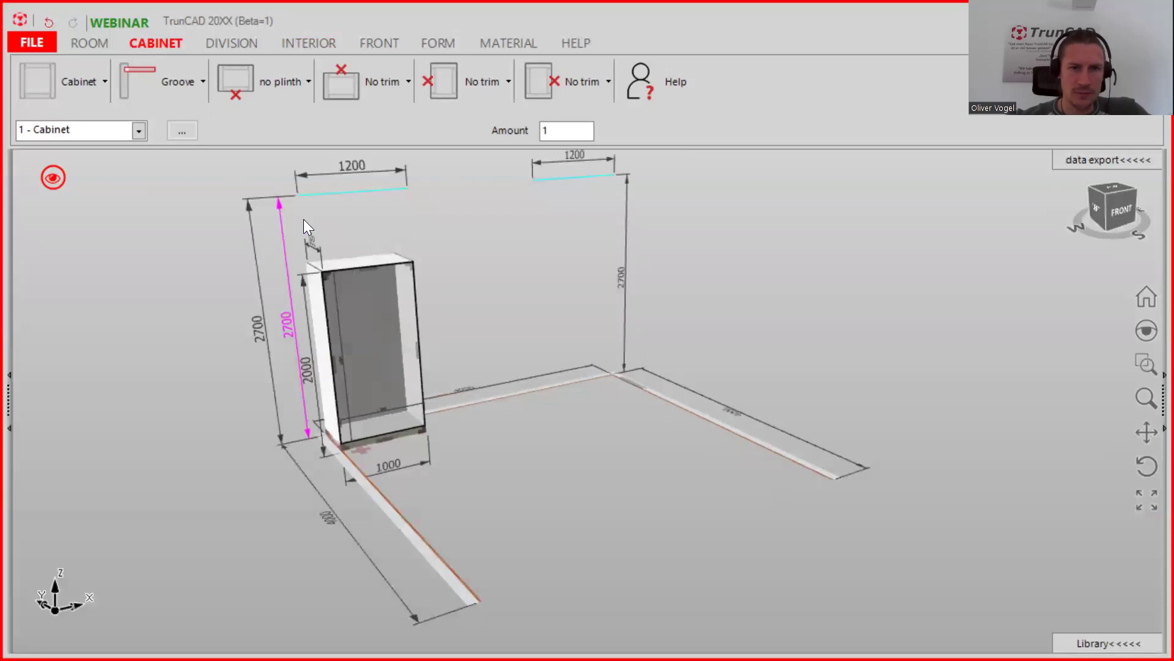
Set the cabinet's height to 2520.
left_click(303, 289)
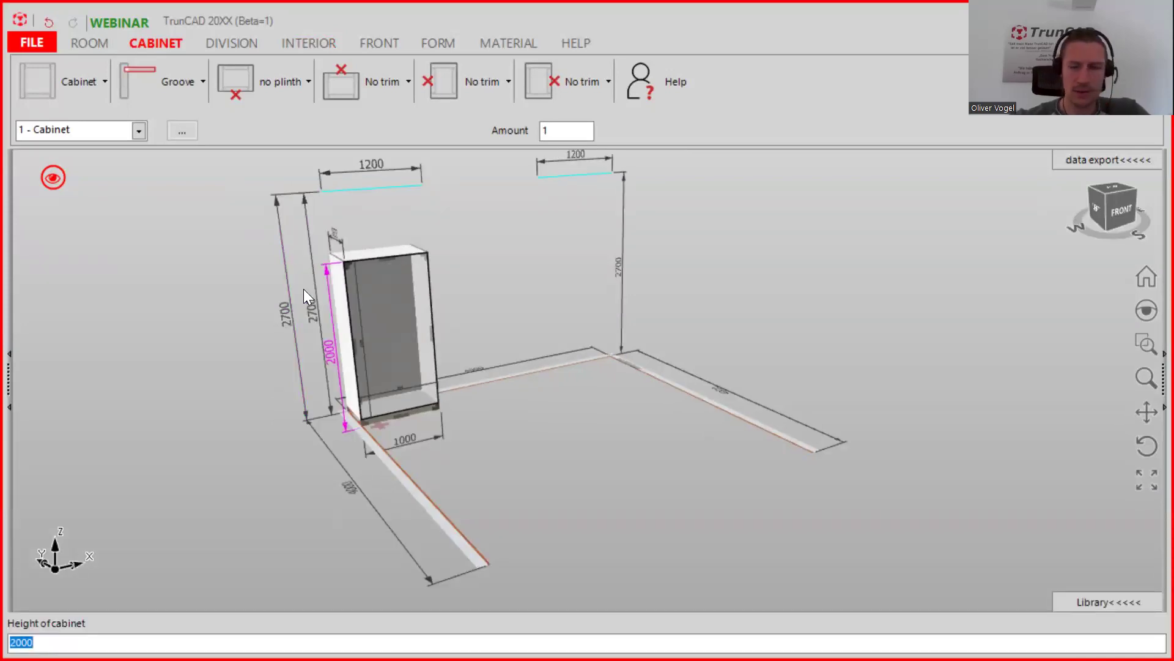
type("2")
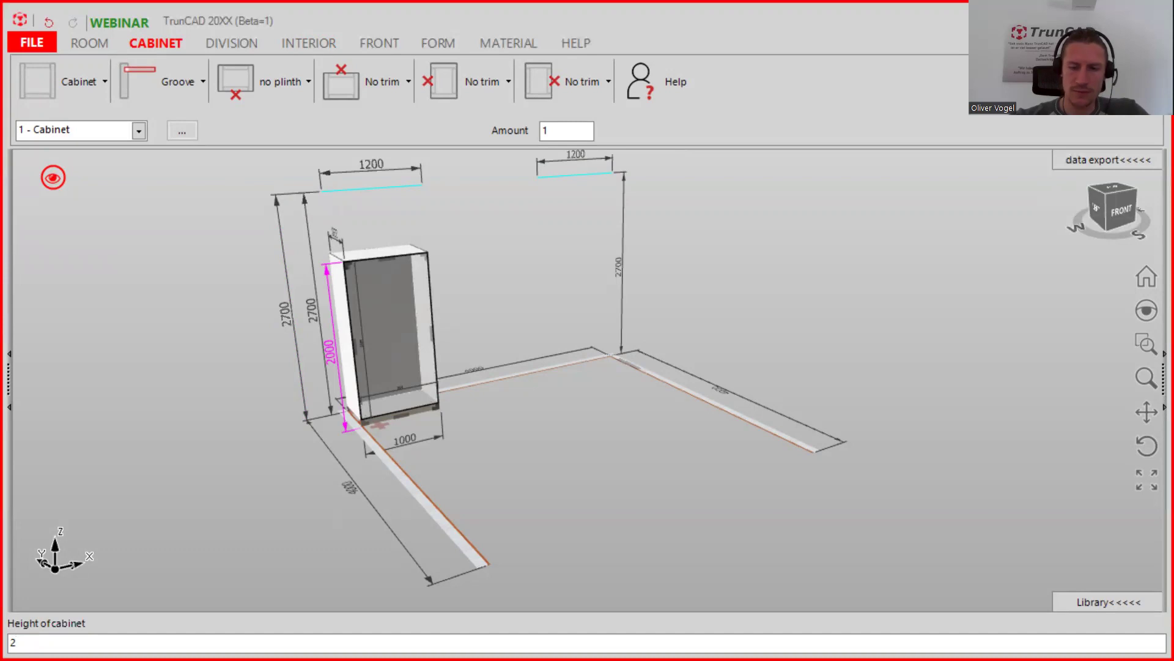
type("520")
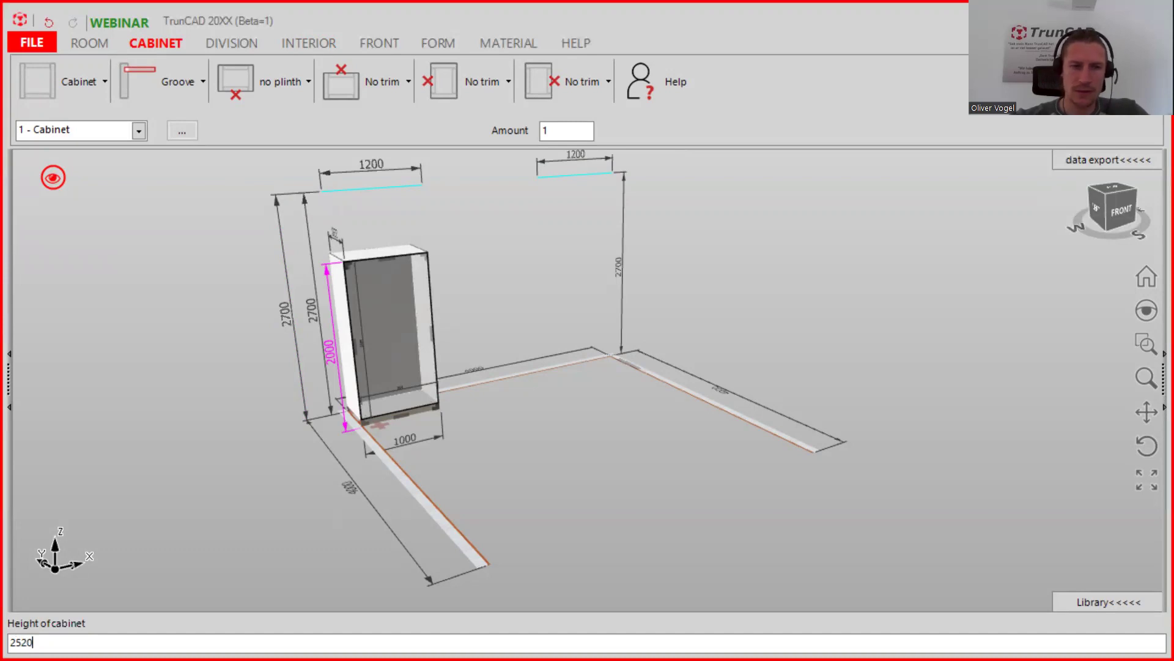
key("Return")
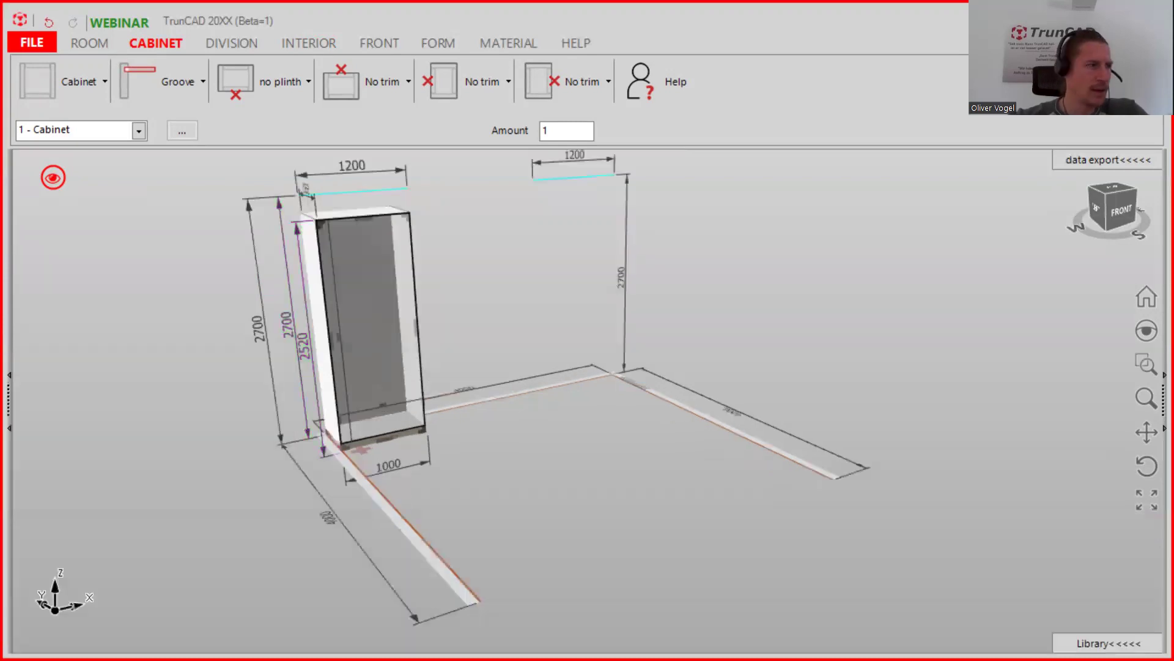
Set the cabinet's width to 1690.
left_click(416, 461)
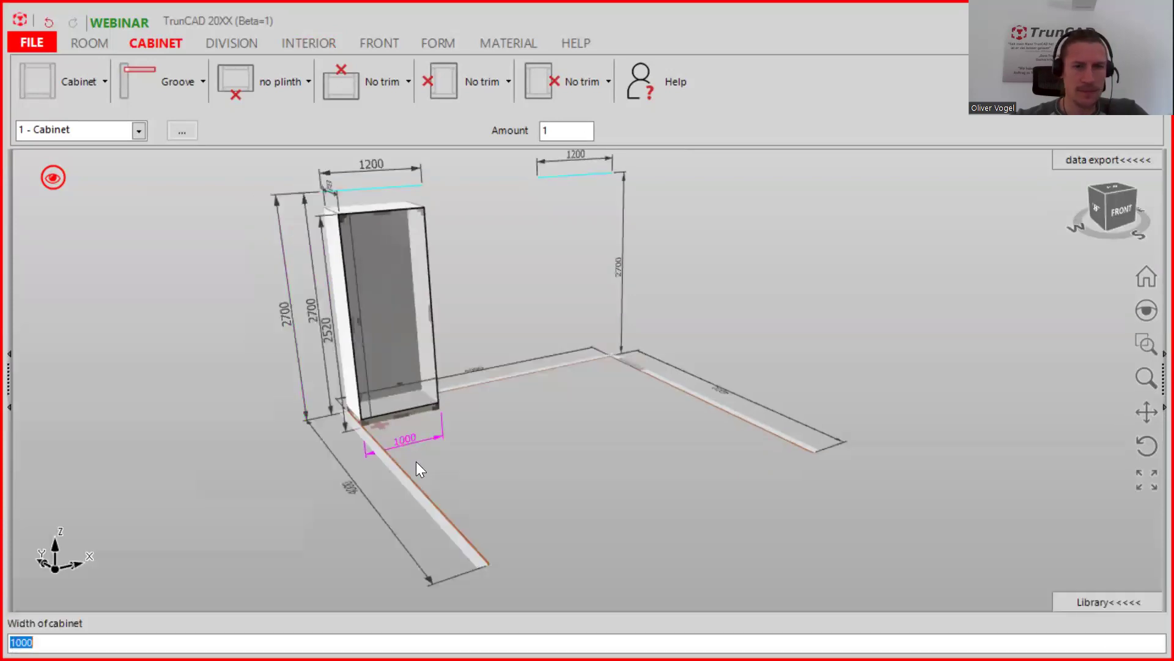
type("1")
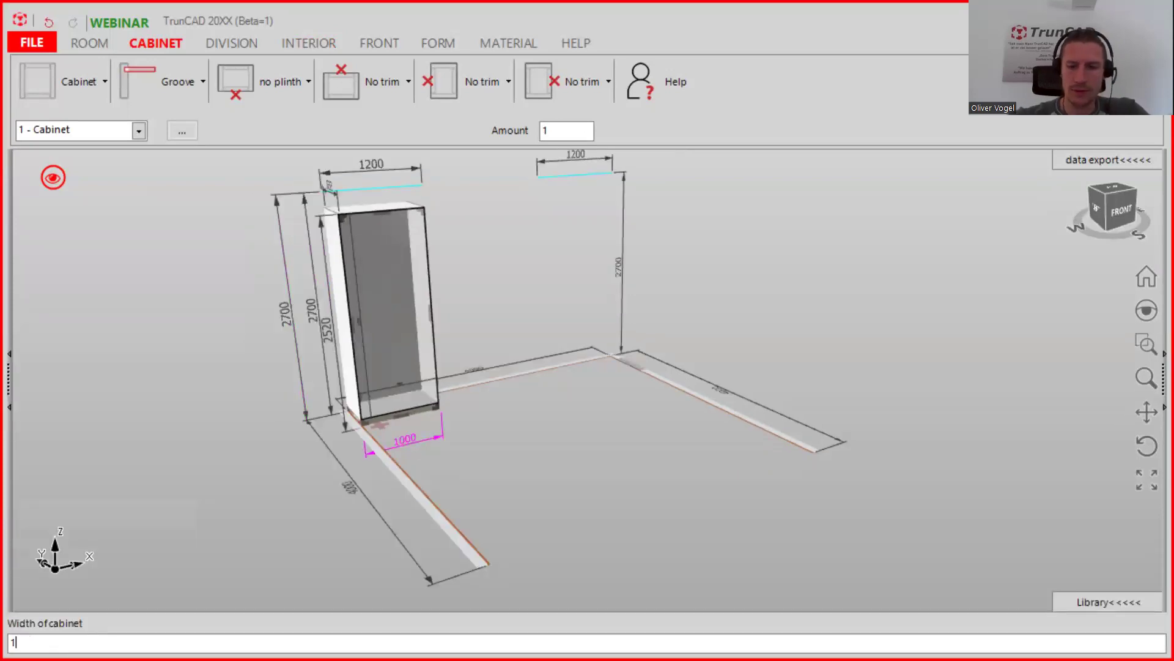
type("690")
key("Return")
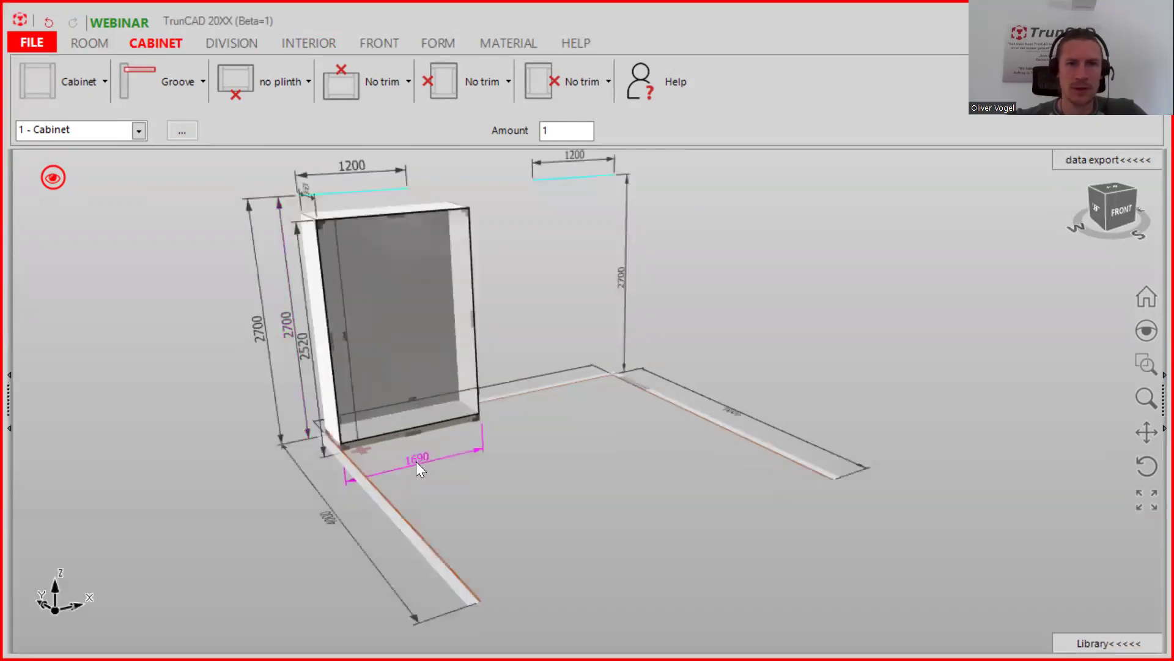
Divide the cabinet interior with two horizontal shelves, keeping the Screw connector.
middle_click_drag(550, 356, 479, 361)
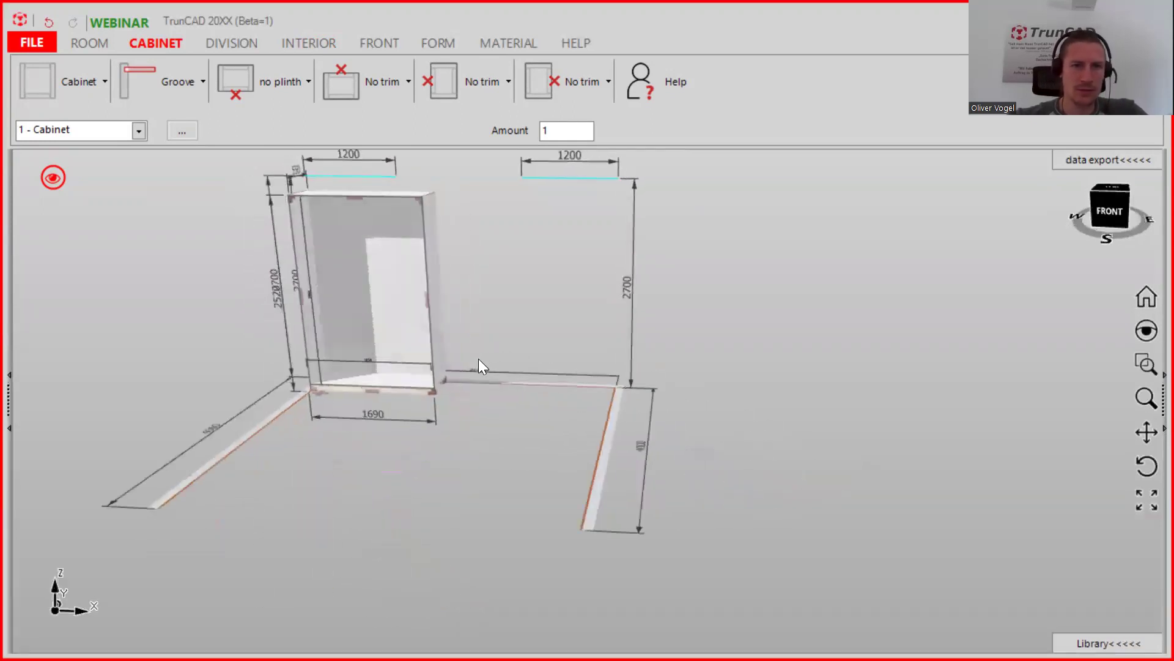
middle_click_drag(478, 319, 498, 367)
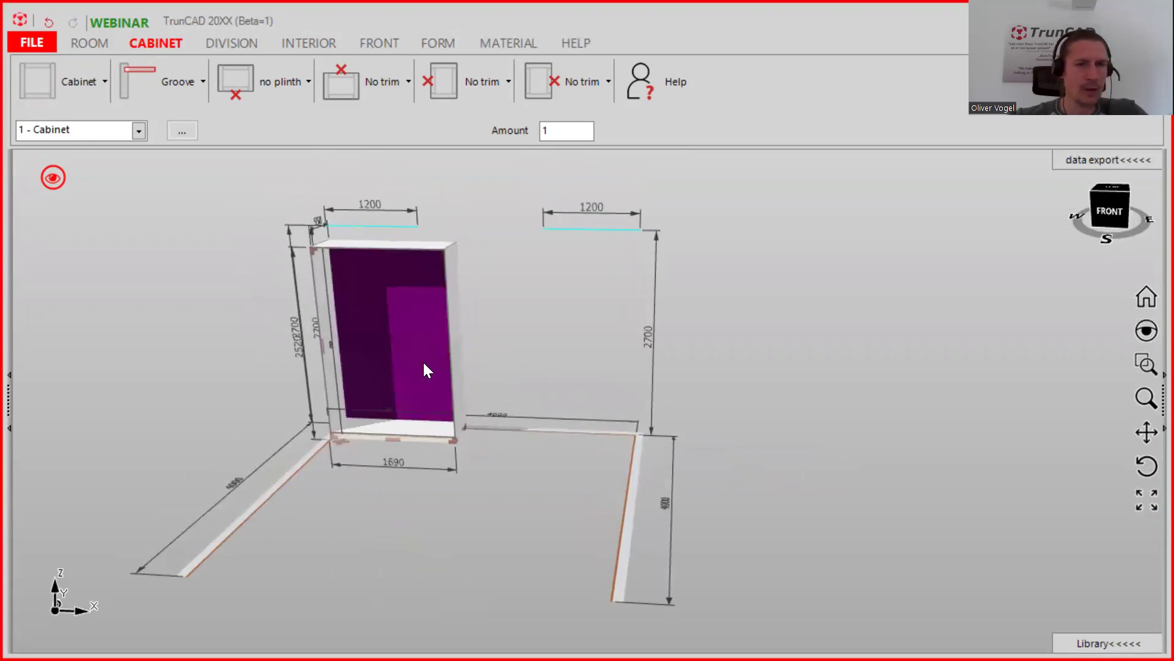
scroll(386, 353, "up", 2)
middle_click_drag(611, 333, 617, 329)
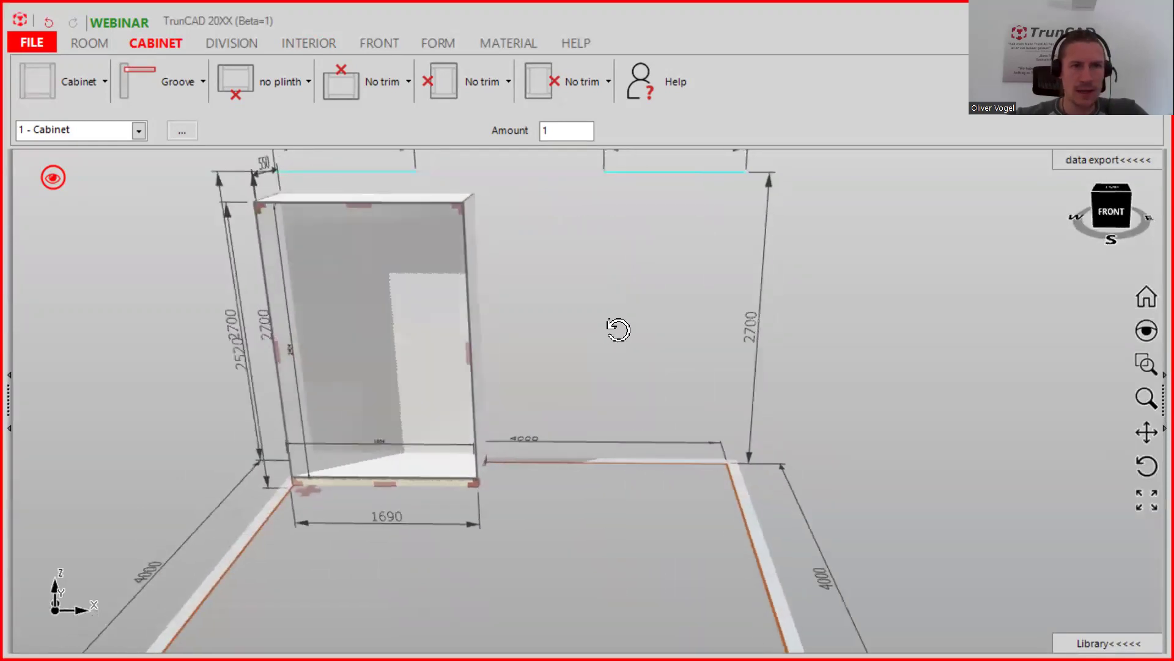
left_click(222, 48)
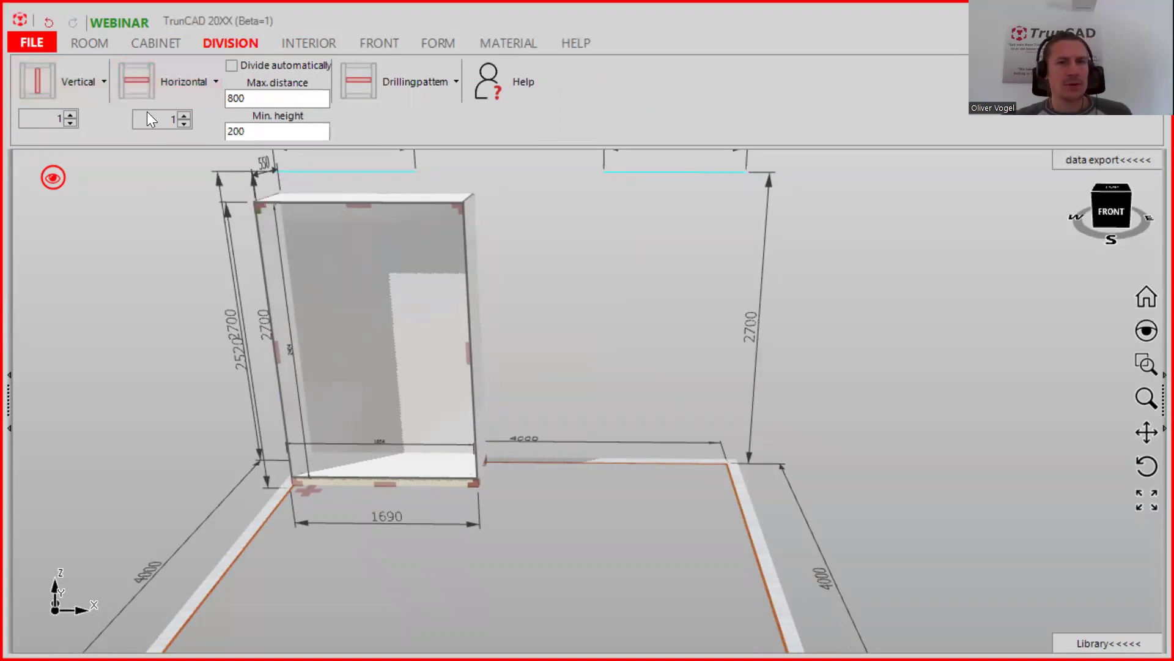
left_click(183, 117)
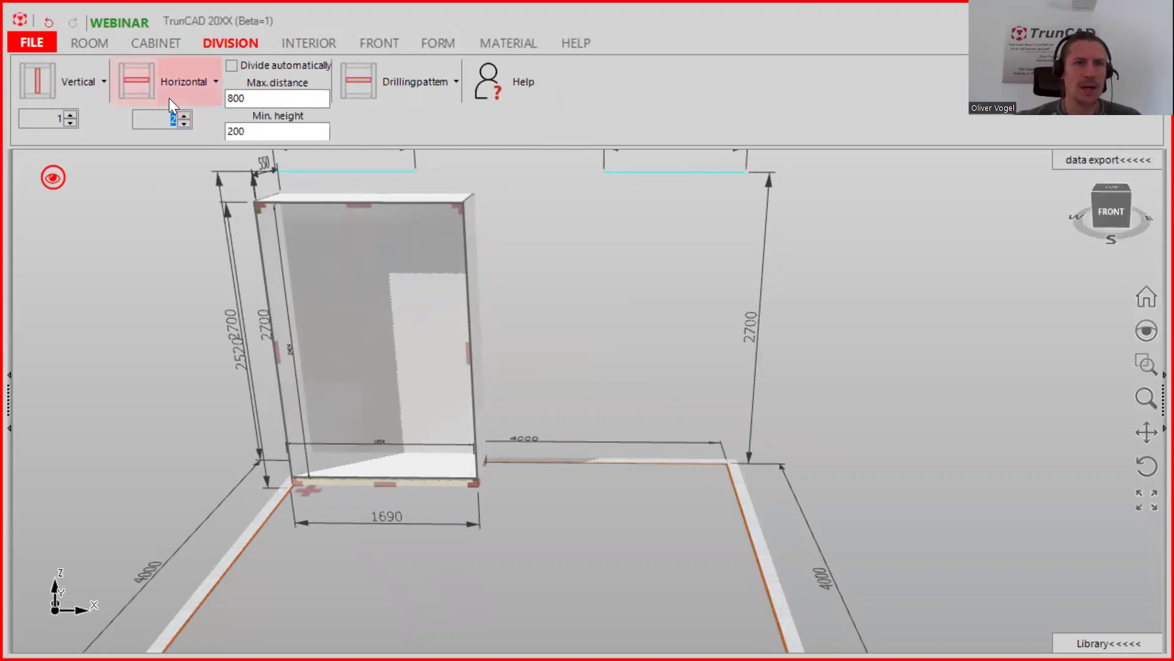
left_click(178, 92)
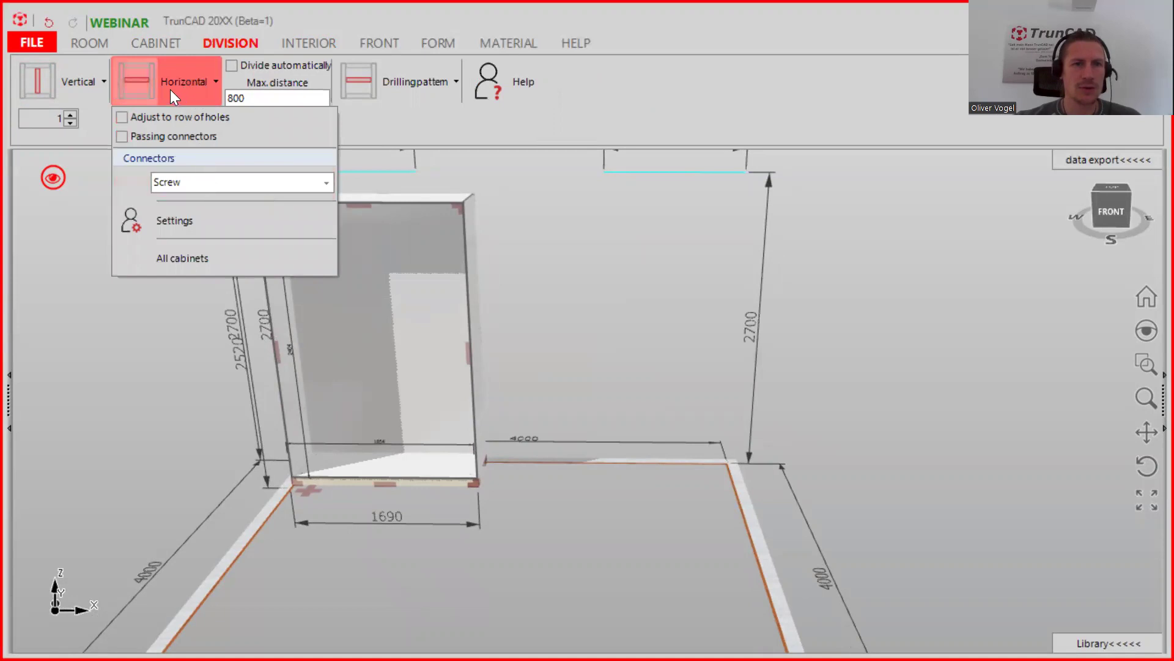
left_click(325, 183)
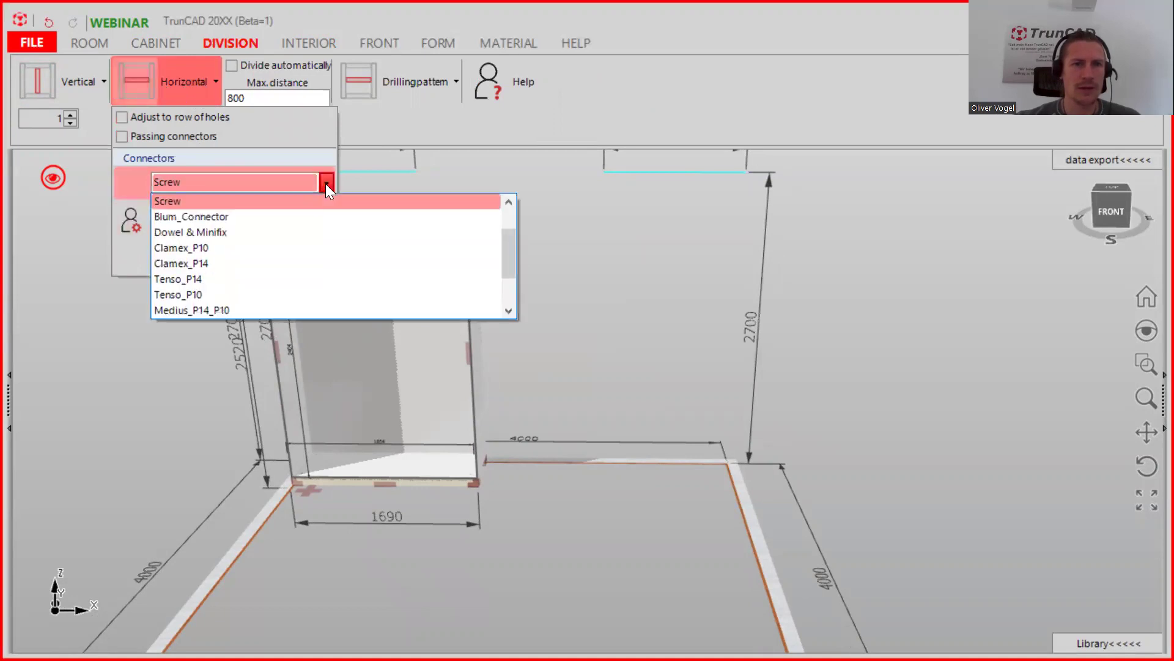
left_click(178, 100)
left_click(142, 89)
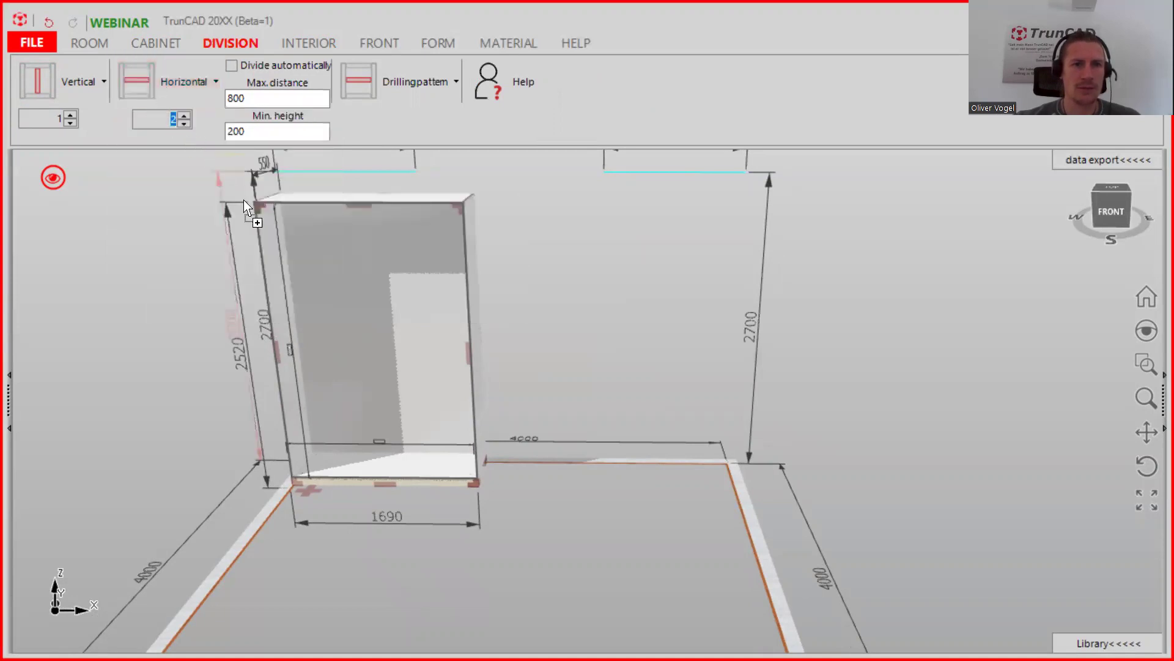
left_click(327, 266)
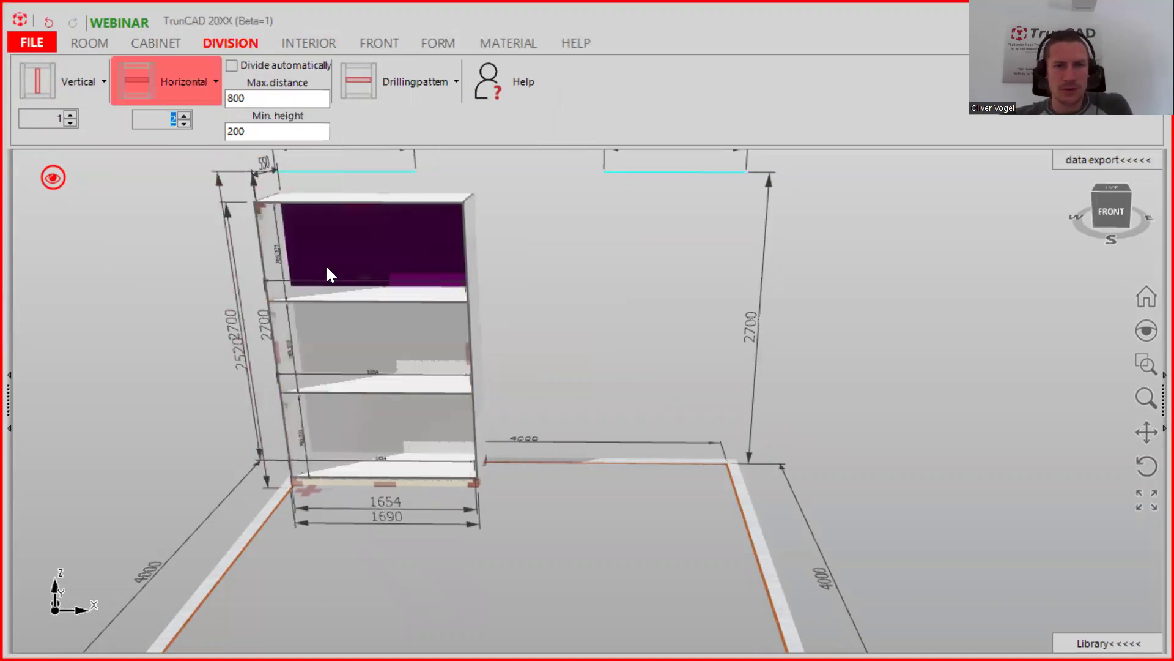
Set the height of the middle compartment between the two shelves to 1300.
scroll(486, 325, "up", 3)
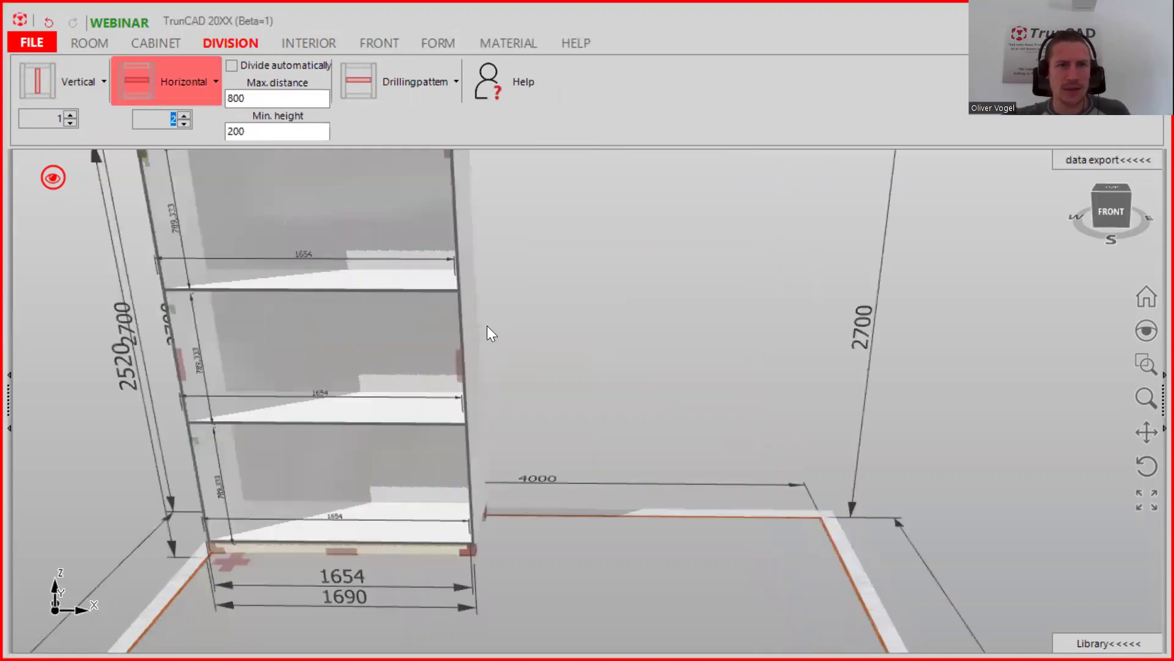
middle_click_drag(487, 325, 713, 326)
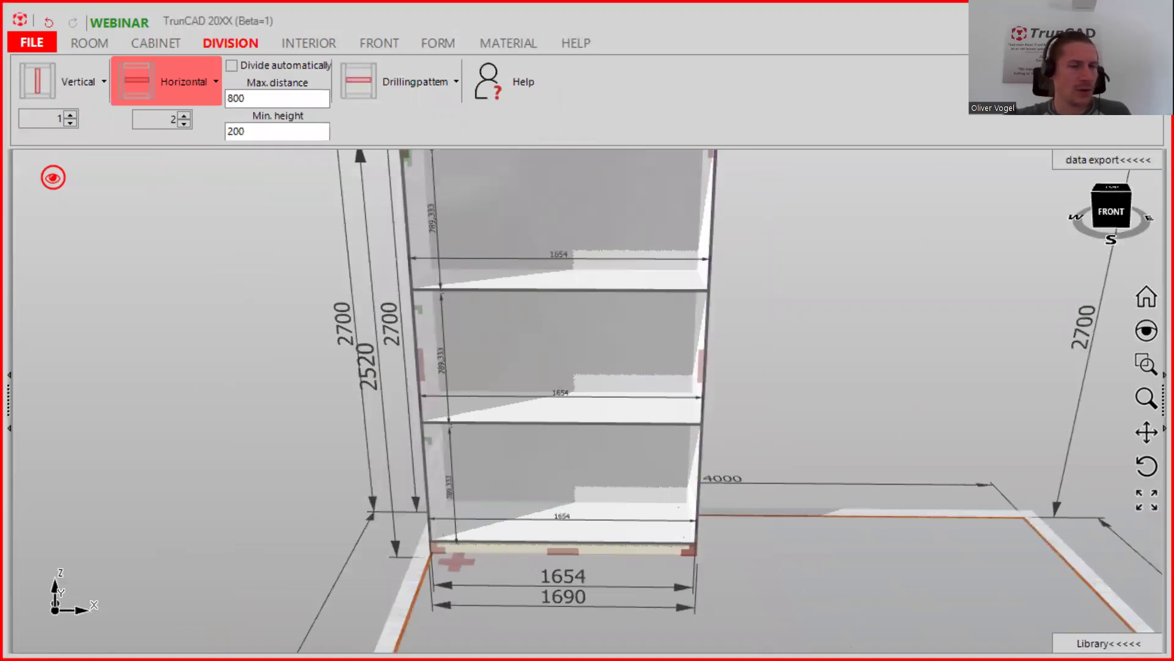
middle_click_drag(592, 296, 553, 279)
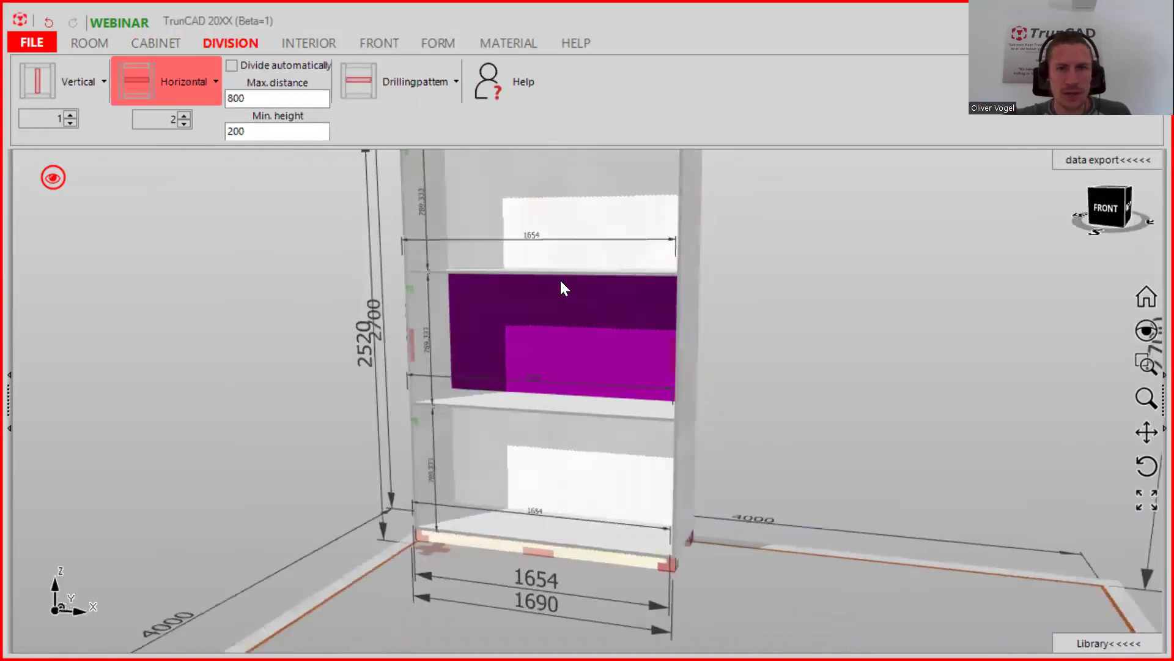
scroll(387, 299, "up", 4)
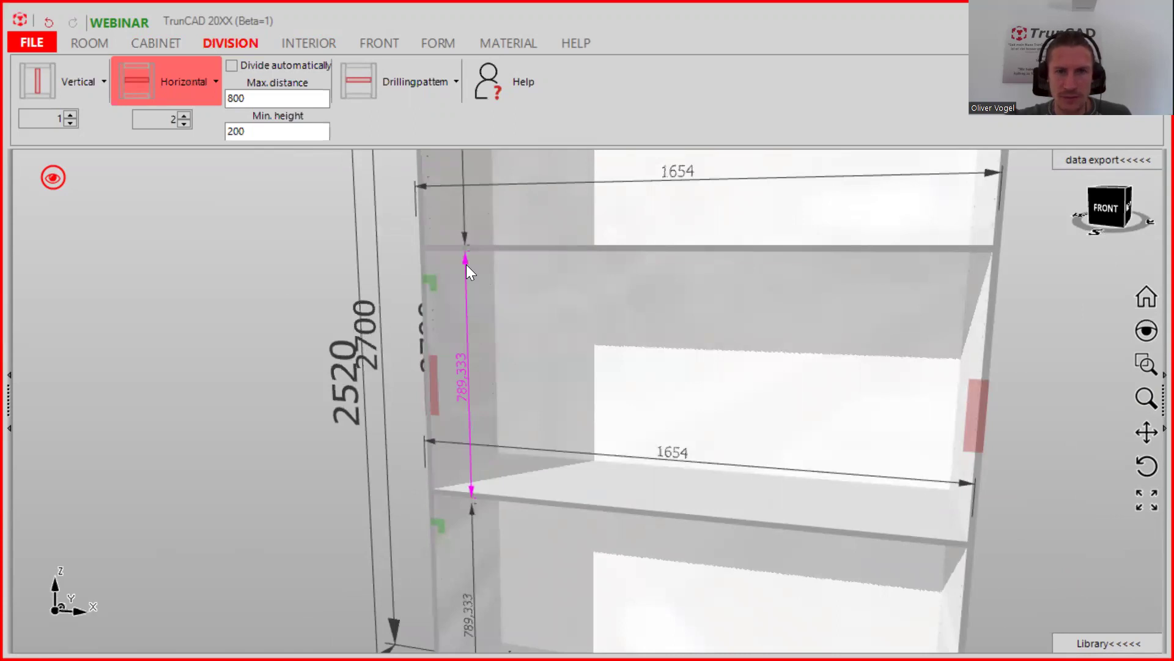
left_click(466, 264)
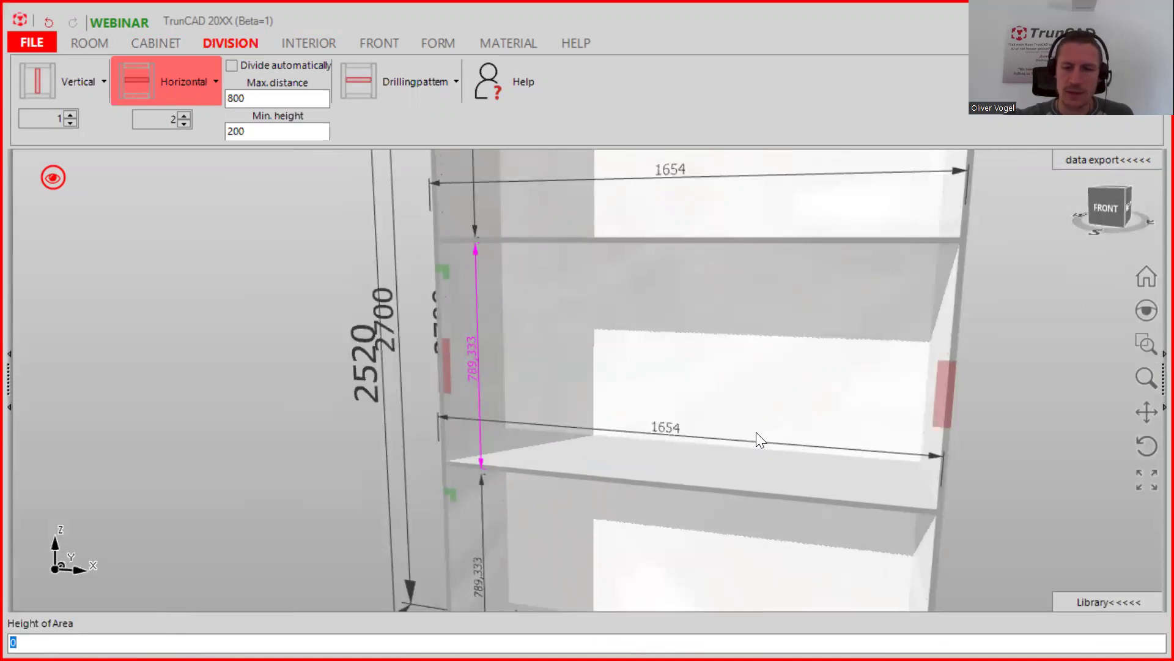
type("1300")
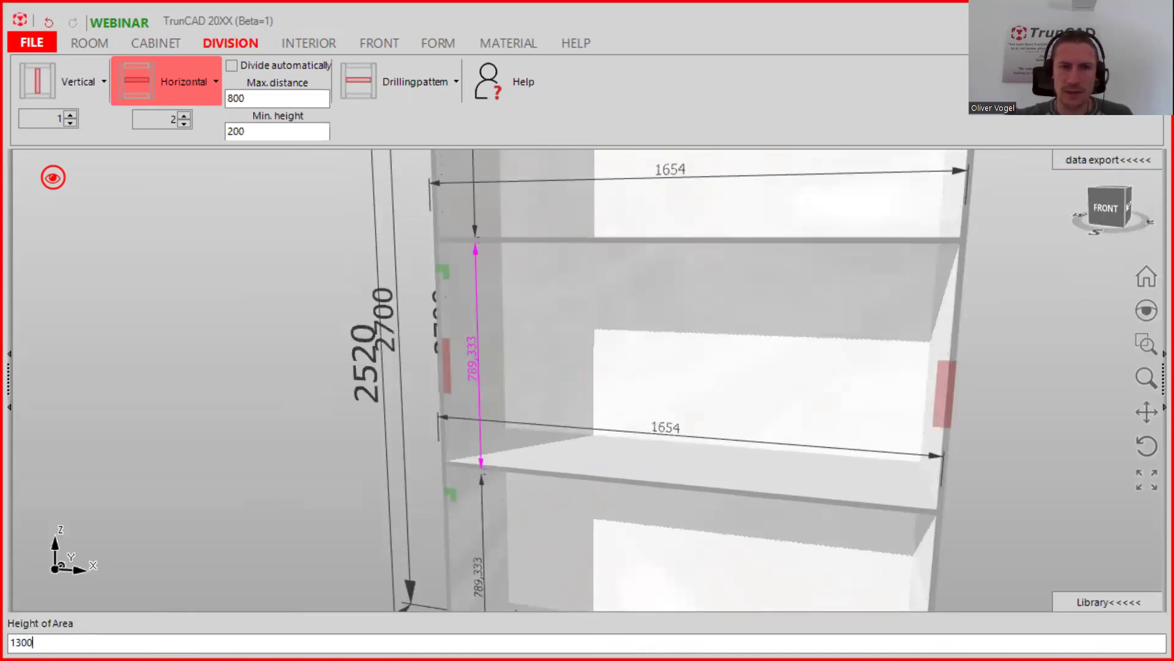
key("Return")
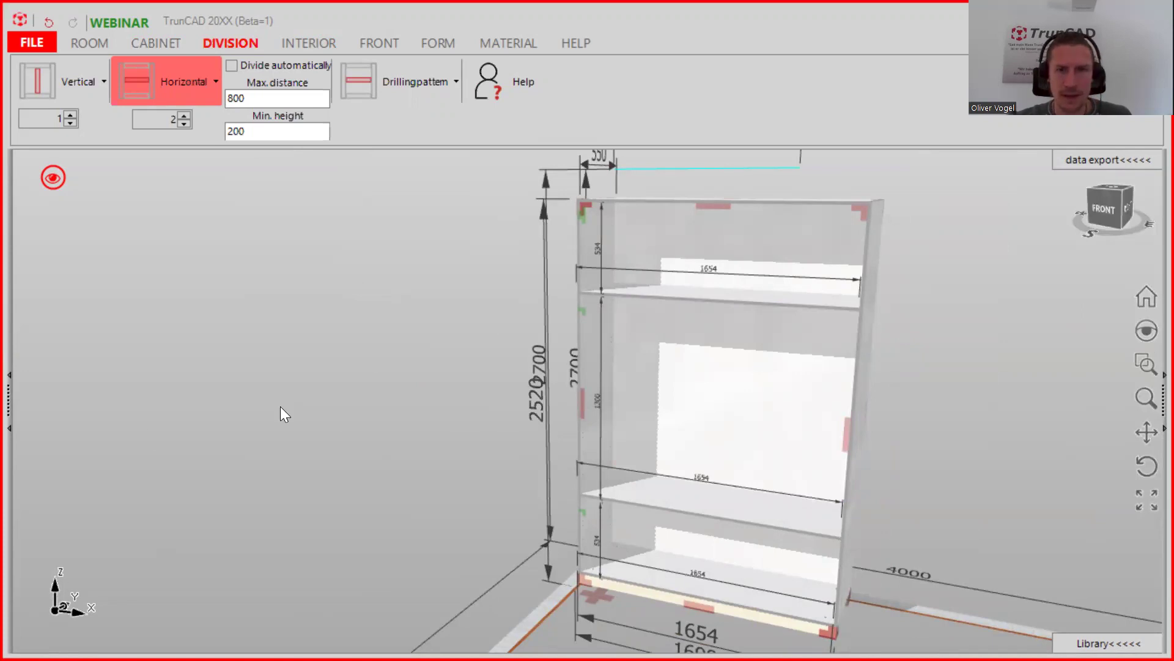
Set the height of the cabinet's bottom compartment to 450.
scroll(728, 275, "down", 2)
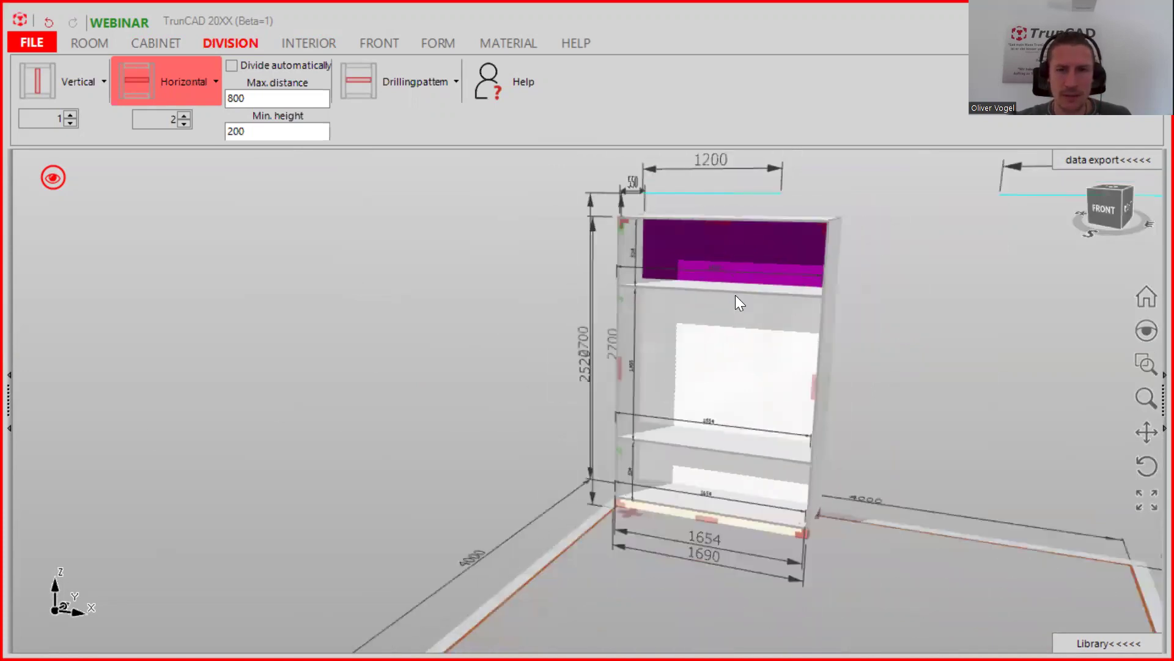
middle_click_drag(721, 390, 665, 381)
scroll(657, 386, "up", 3)
scroll(653, 393, "up", 2)
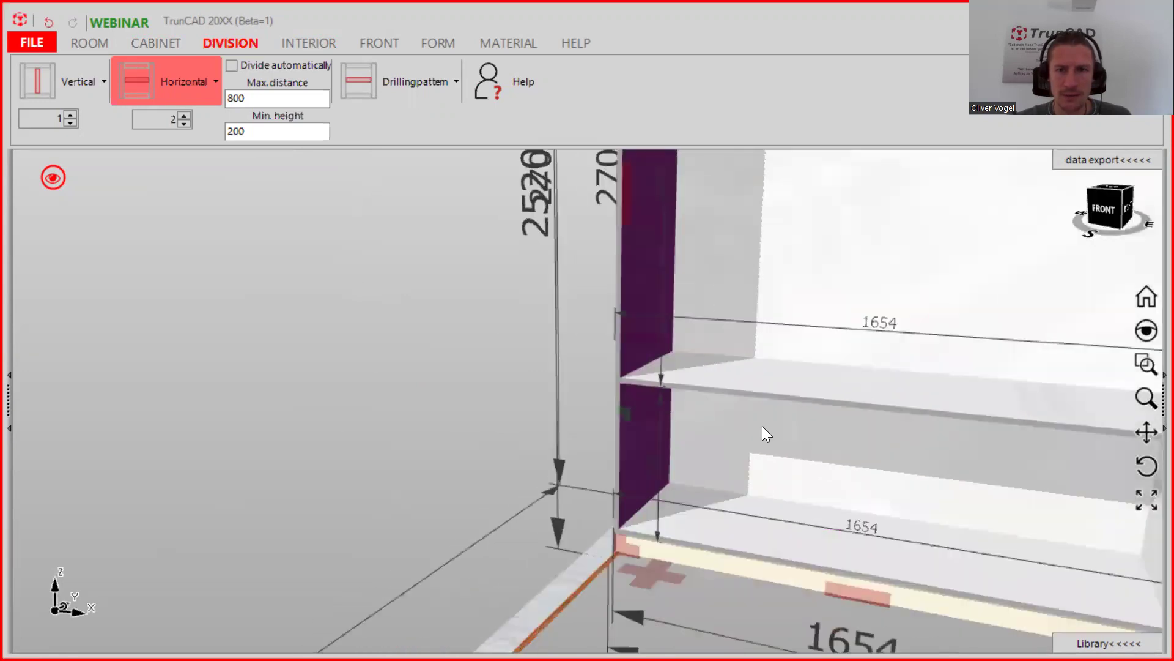
middle_click_drag(762, 431, 760, 407)
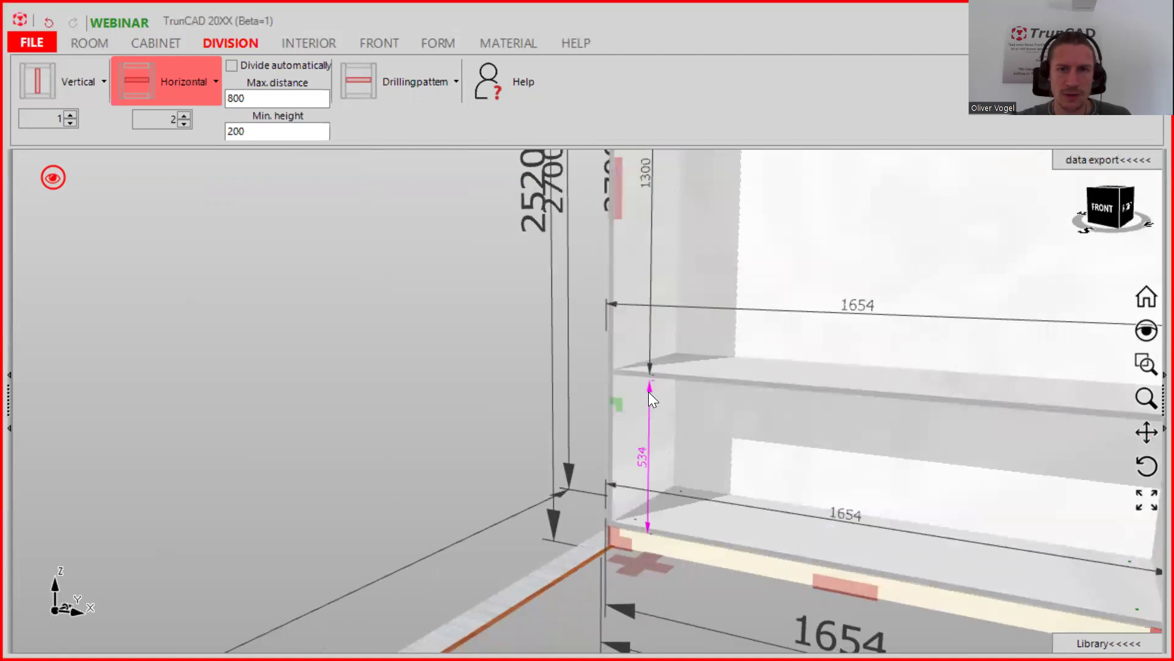
left_click(649, 392)
type("450")
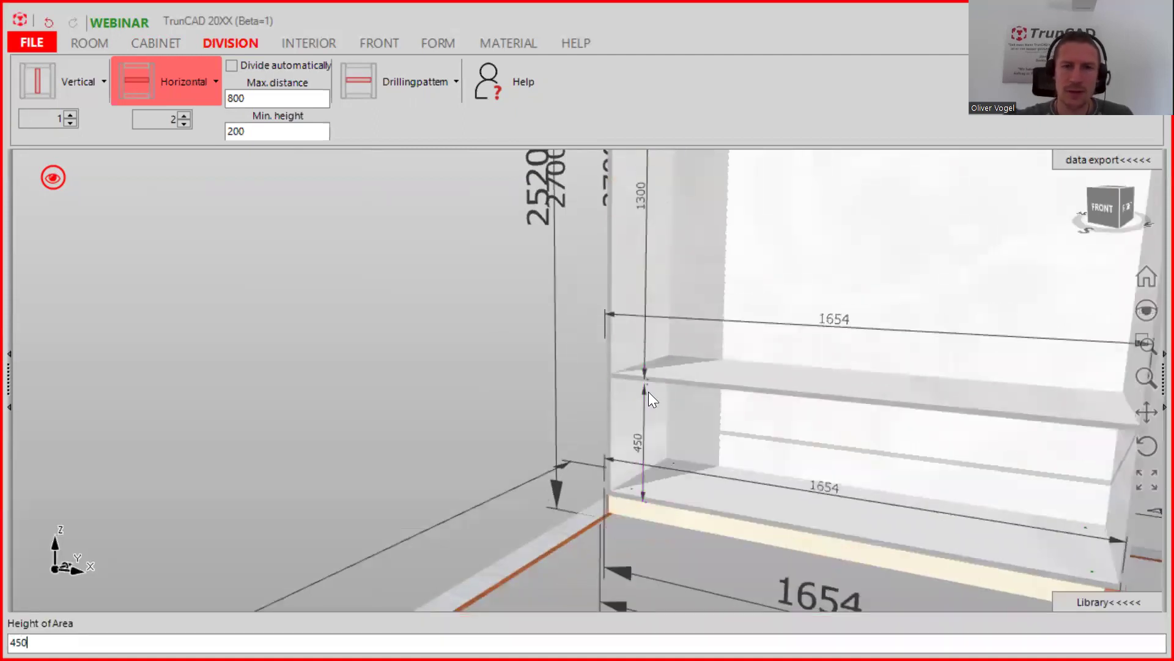
key("Return")
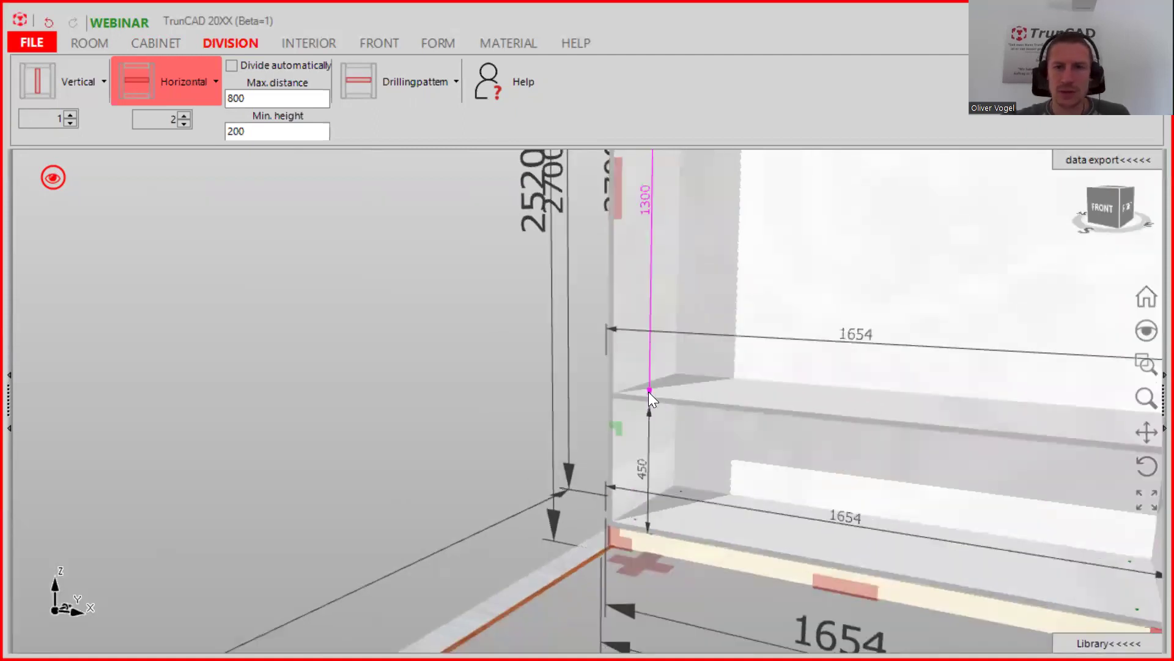
Divide the top, bottom and middle compartments with two vertical partitions each.
scroll(663, 384, "down", 5)
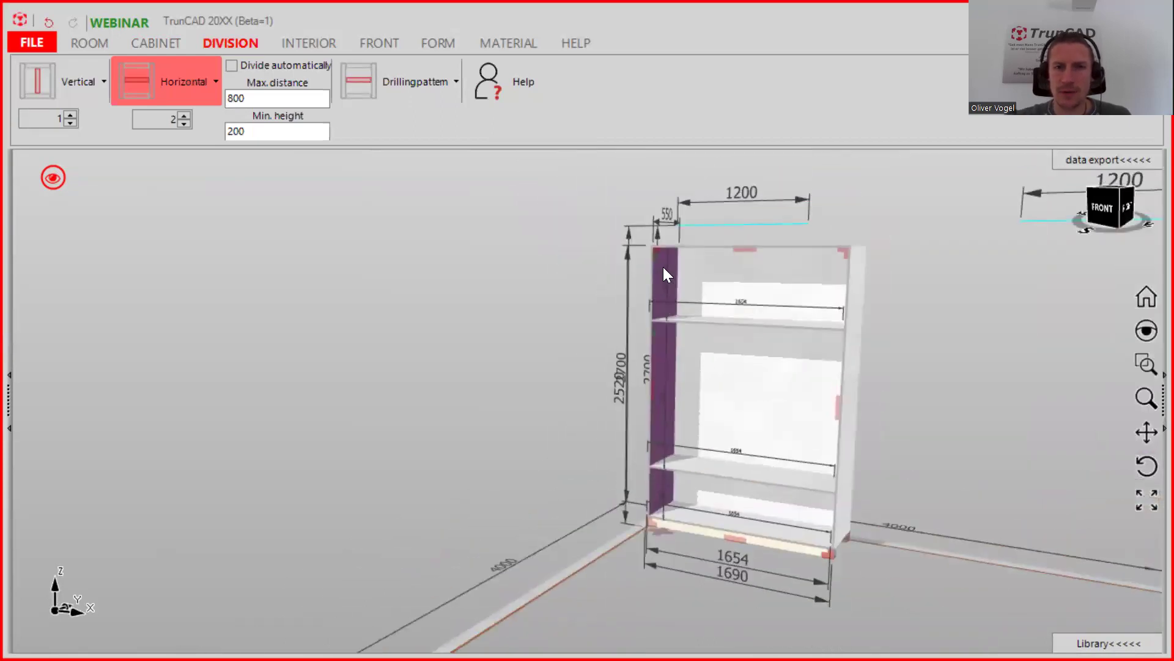
scroll(663, 267, "up", 5)
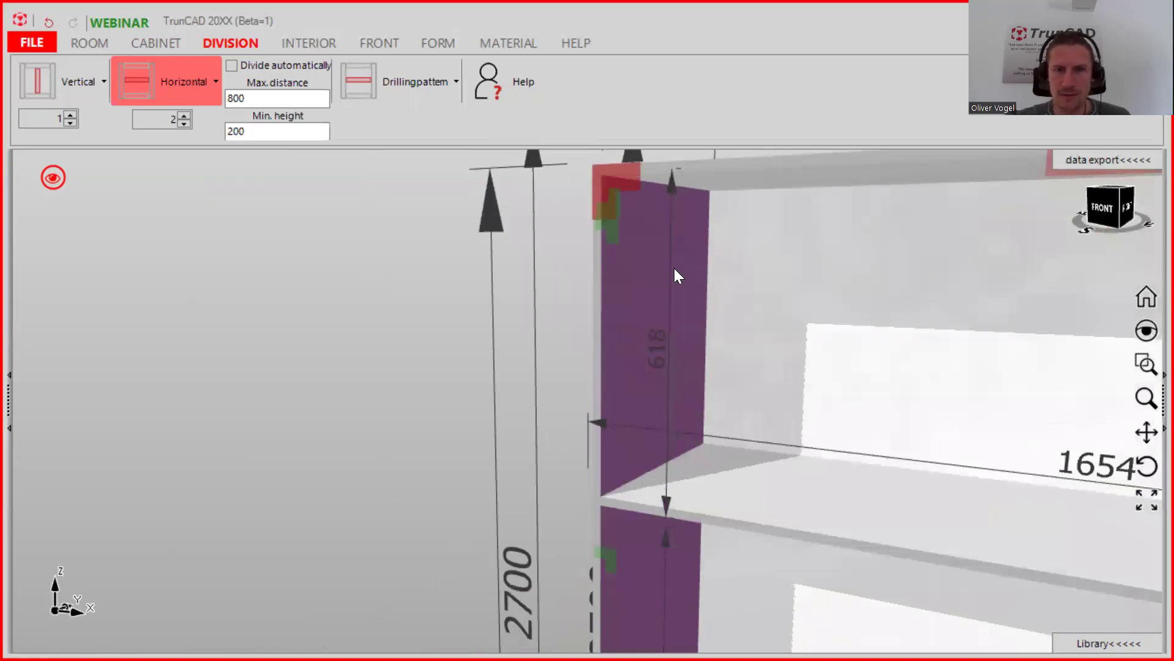
scroll(675, 270, "down", 5)
middle_click_drag(692, 292, 710, 297)
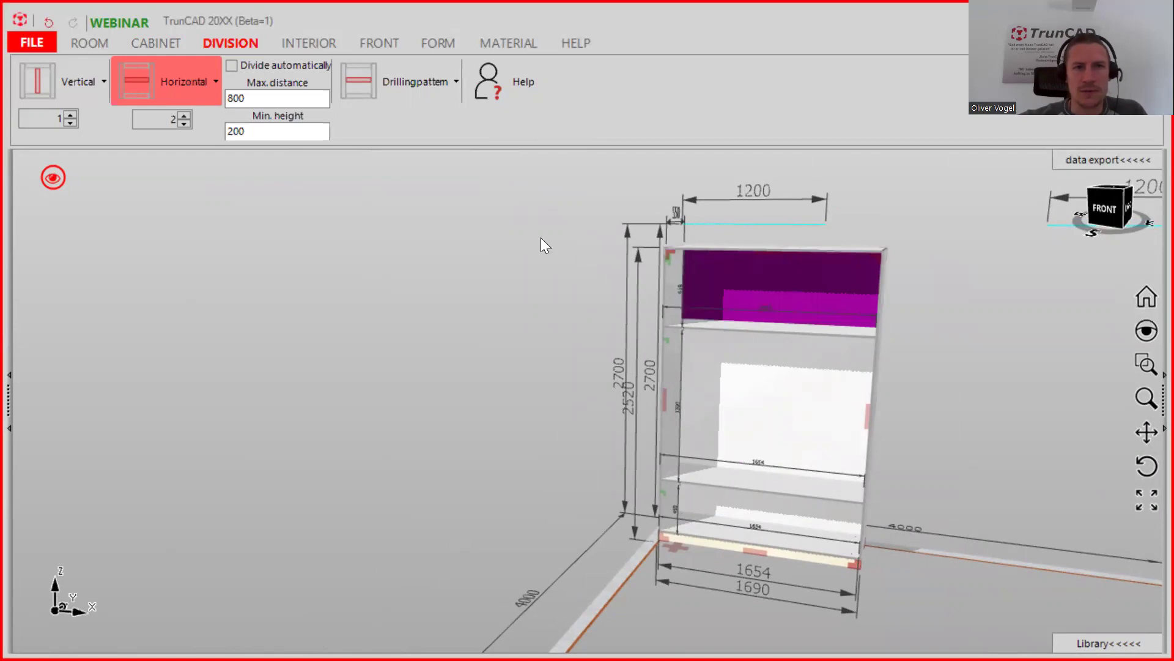
left_click(70, 115)
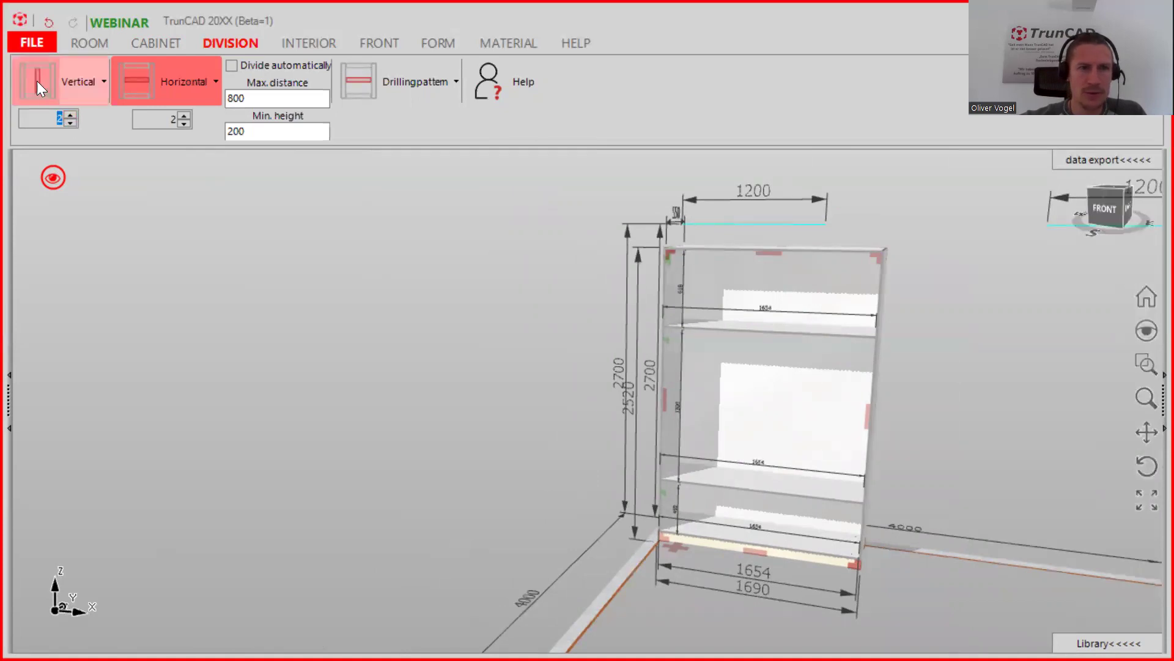
left_click_drag(36, 81, 772, 271)
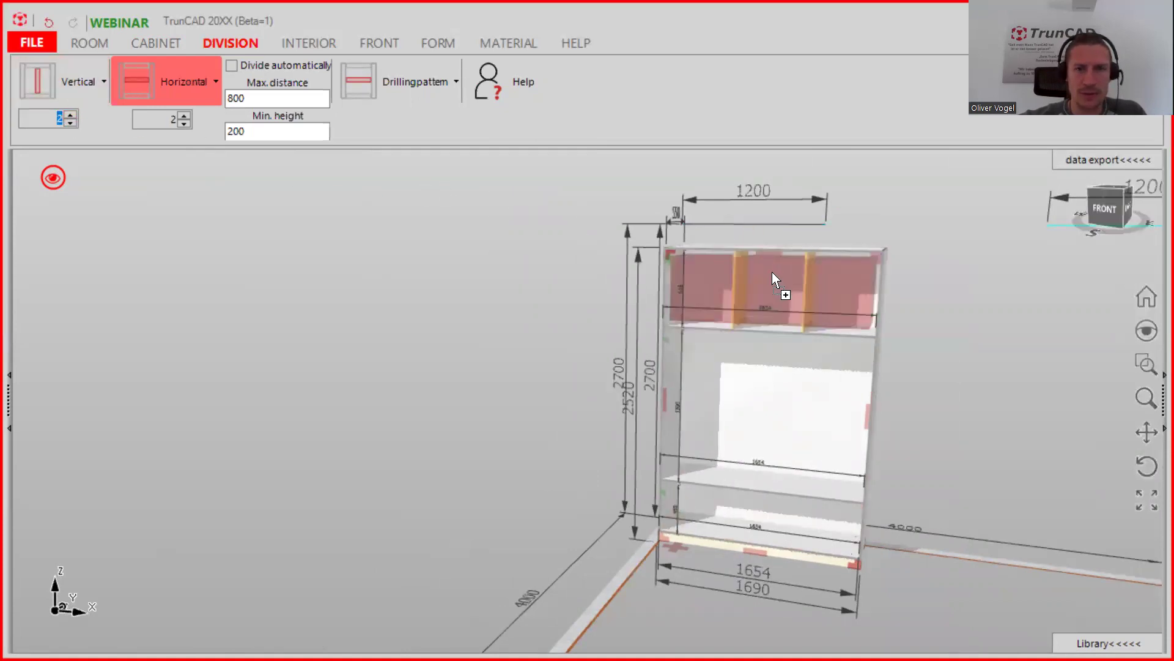
left_click_drag(36, 83, 731, 495)
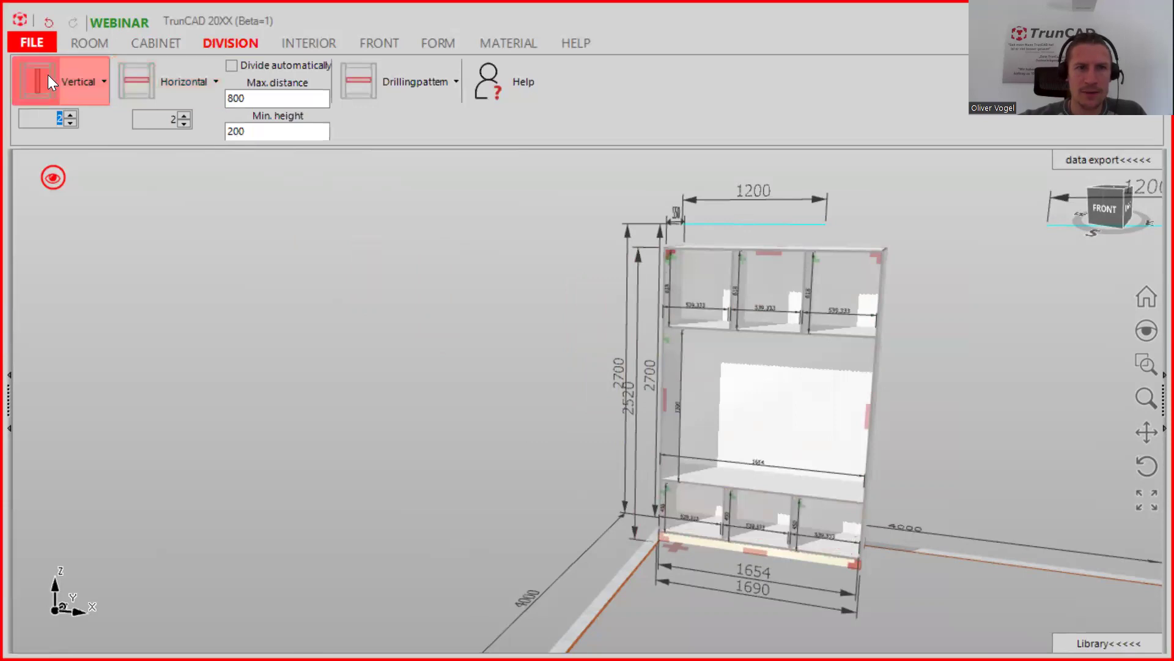
left_click_drag(47, 75, 758, 371)
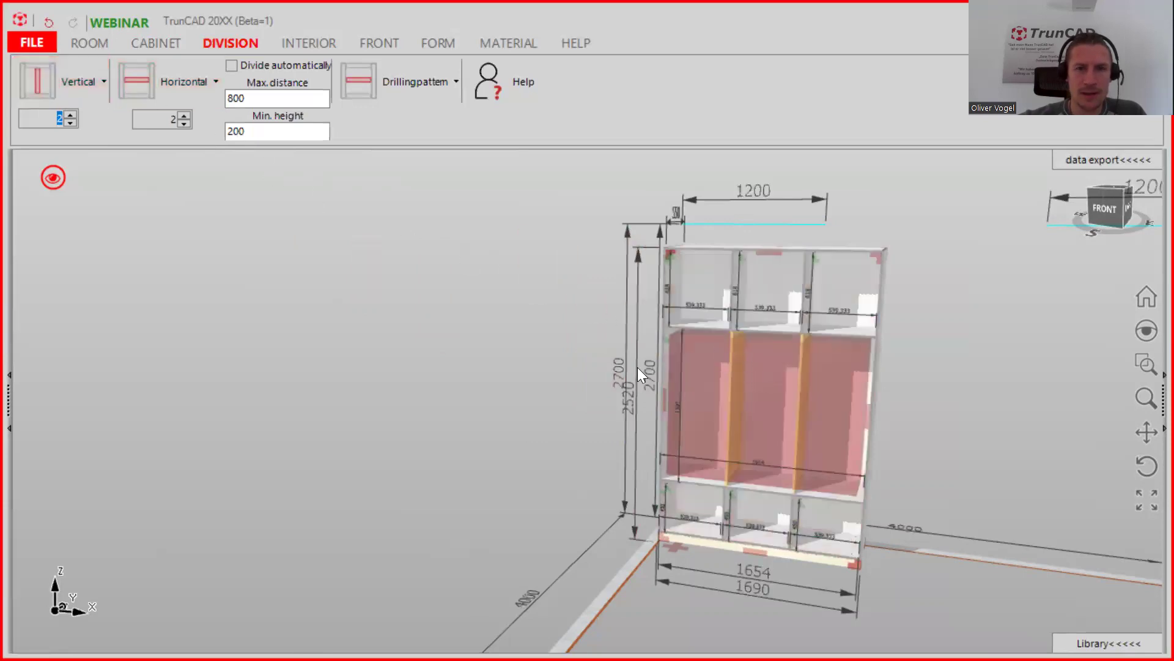
left_click_drag(638, 367, 634, 367)
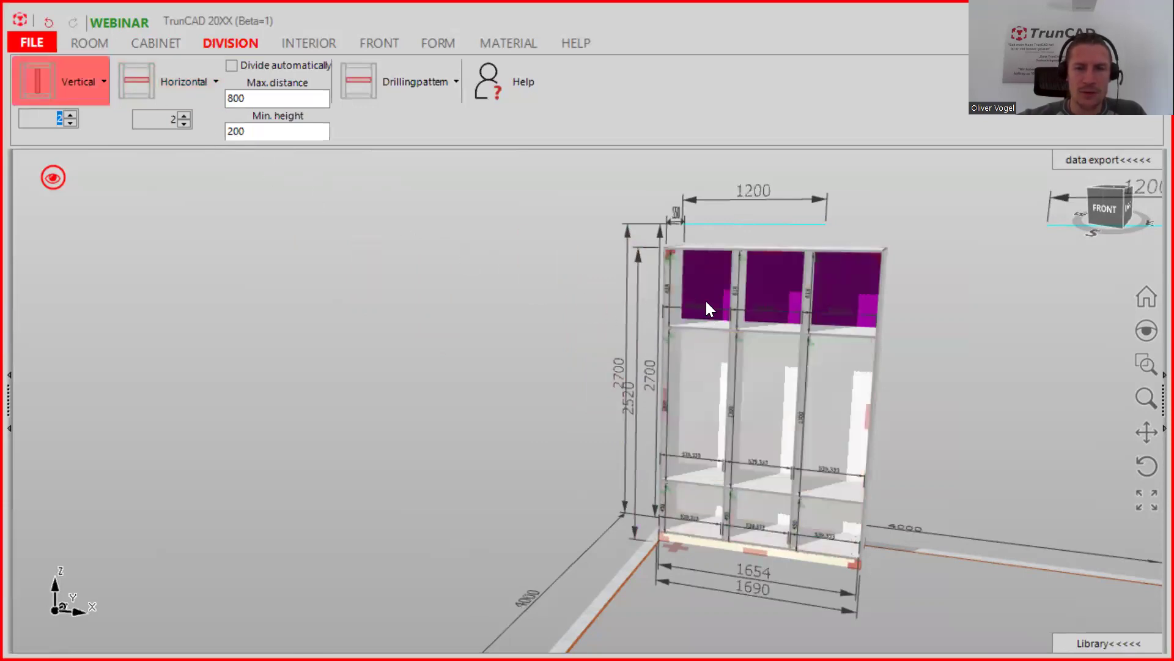
scroll(790, 531, "up", 5)
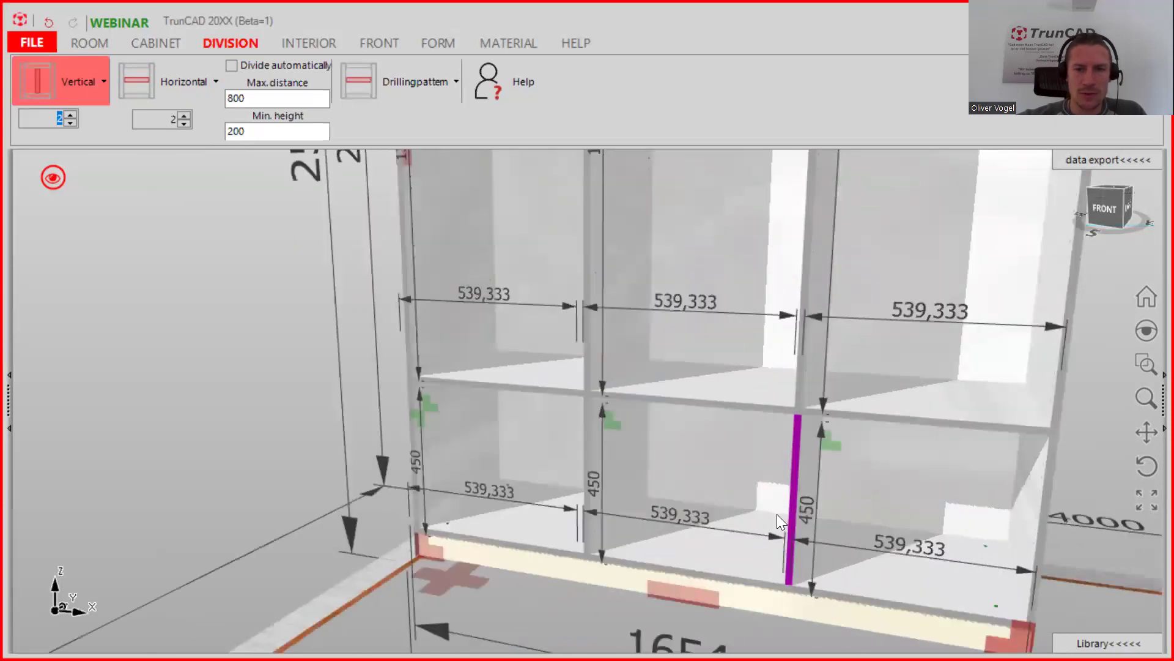
scroll(756, 507, "down", 5)
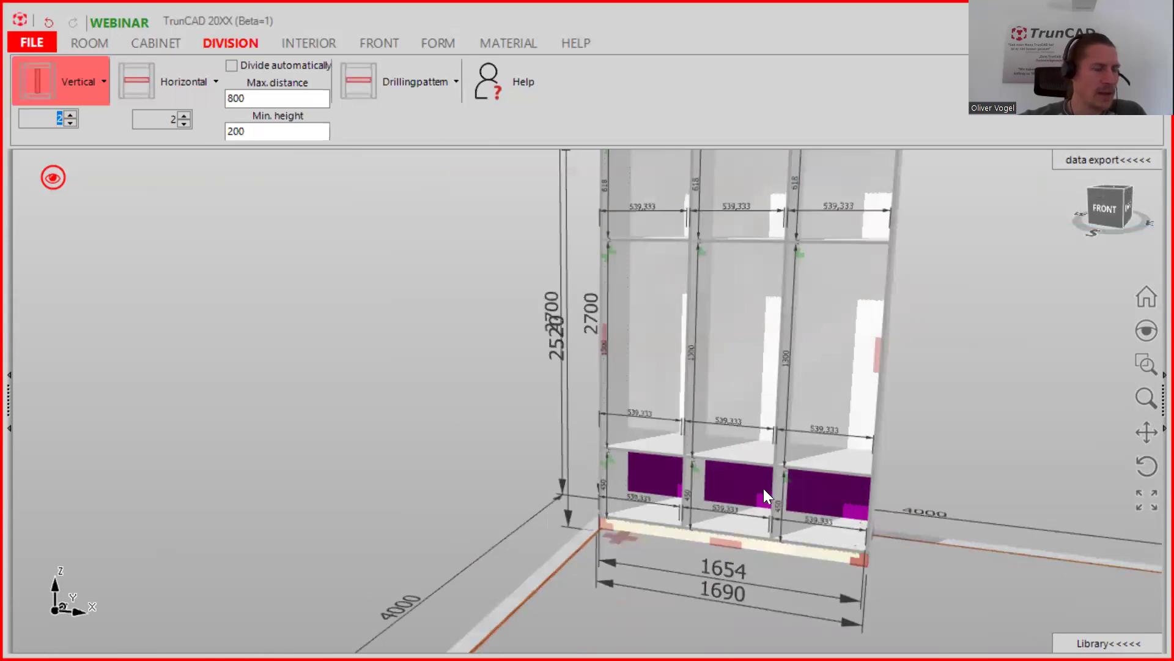
scroll(785, 486, "up", 5)
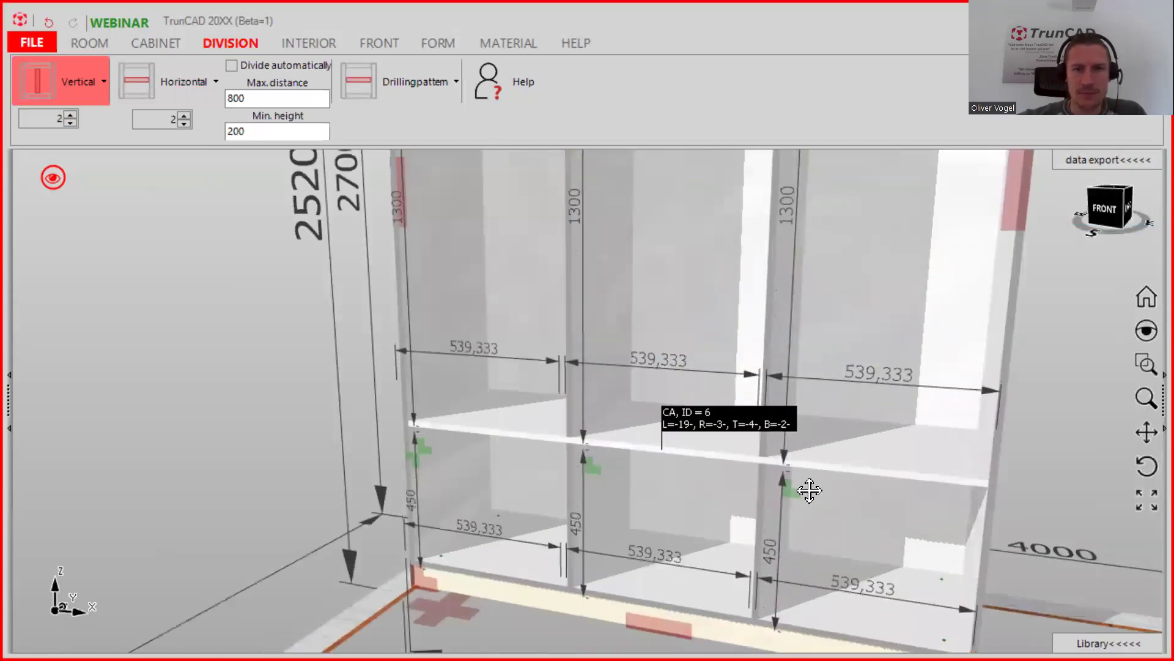
Set the width of the central area in the cabinet's middle compartment to 1050.
middle_click_drag(809, 491, 808, 516)
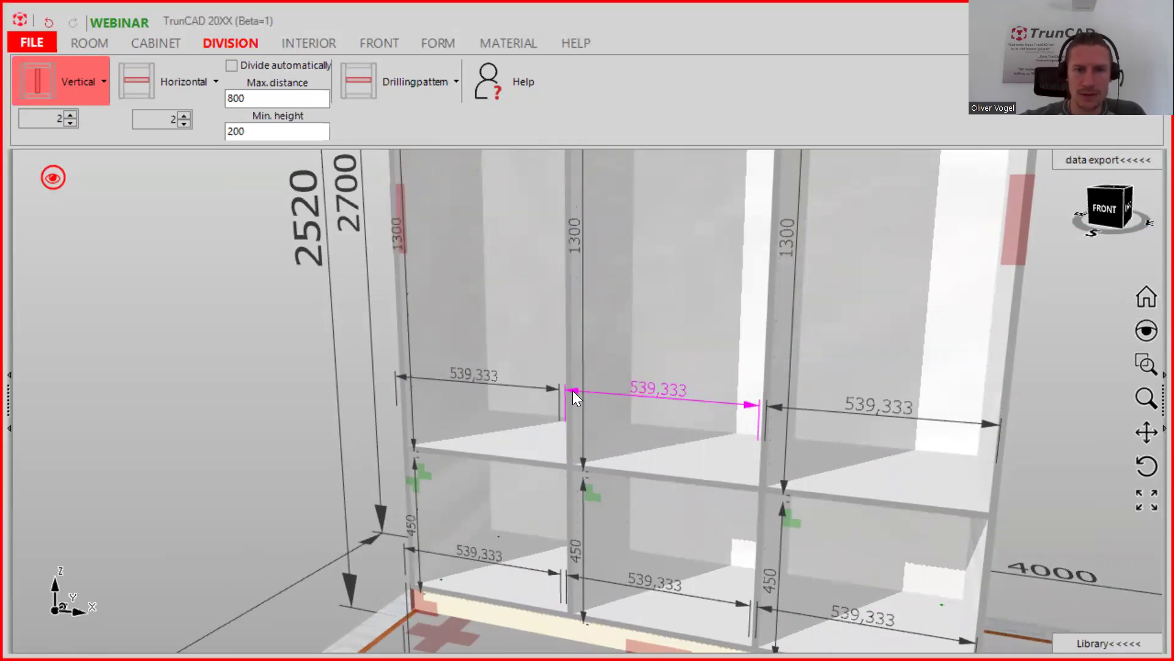
left_click(573, 390)
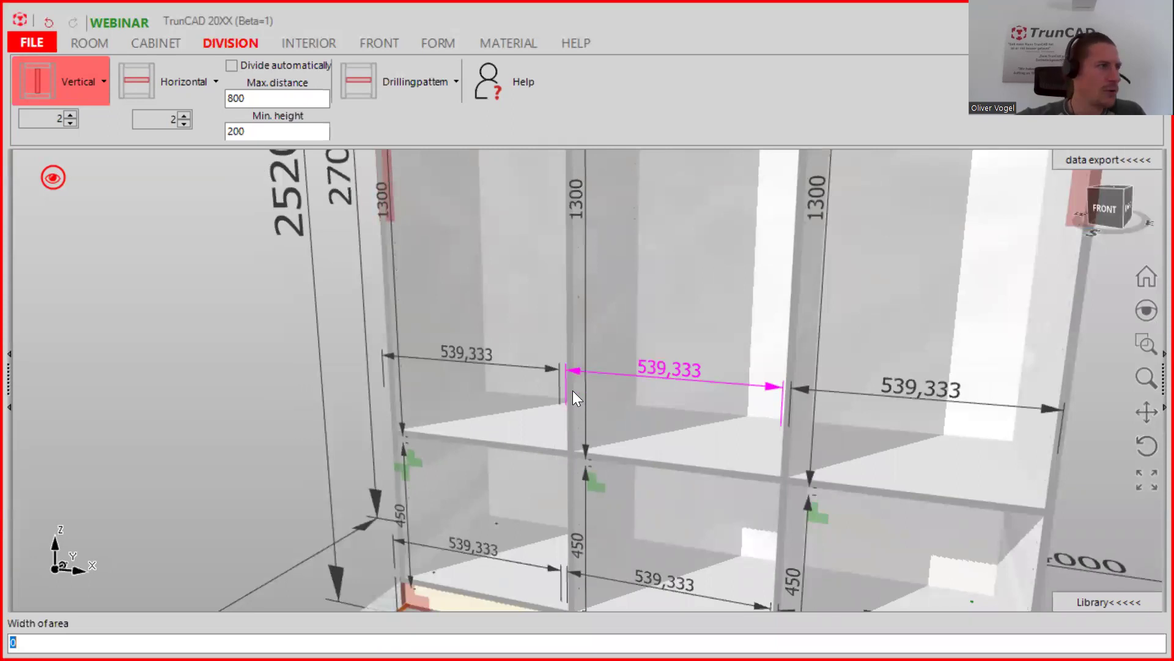
type("1050")
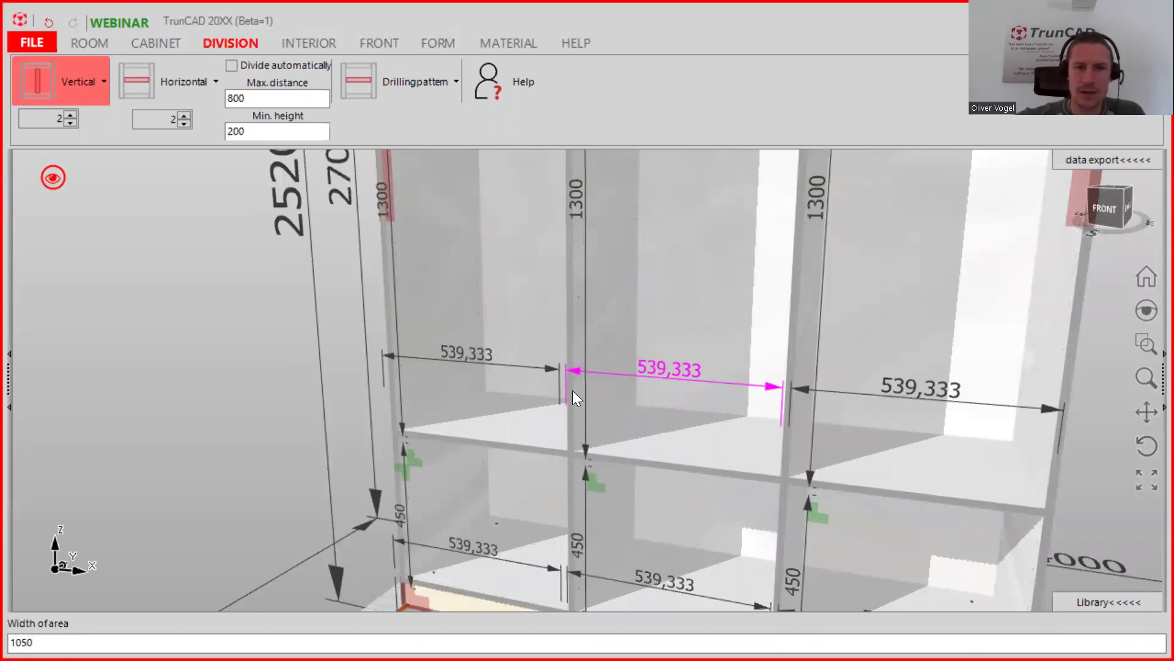
key("Return")
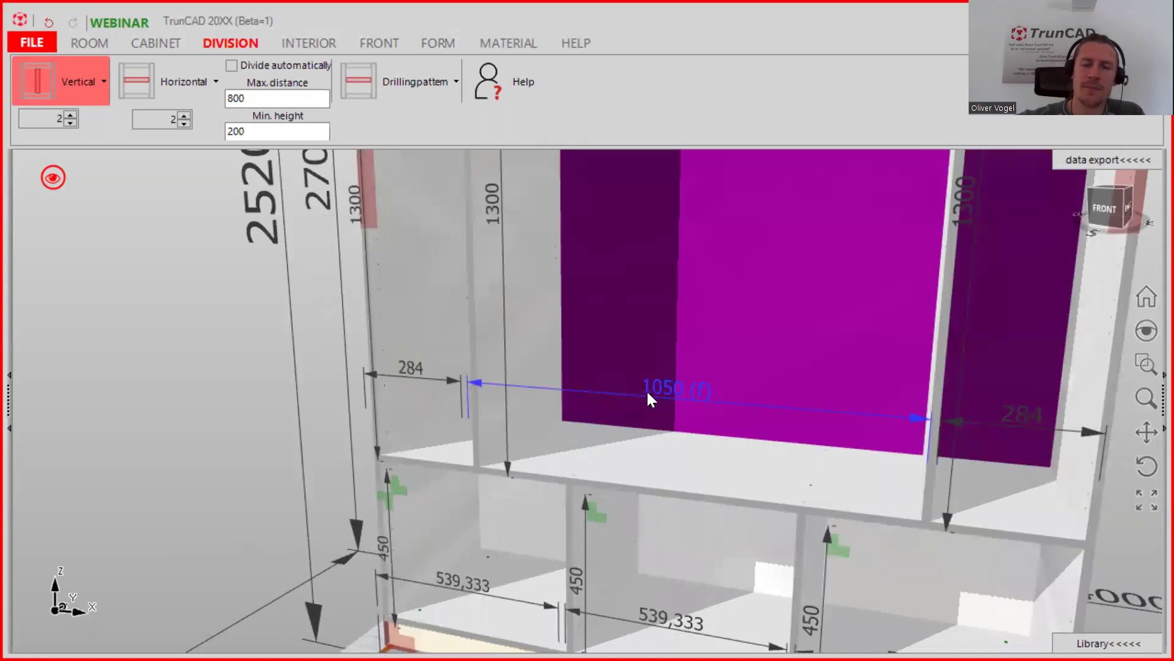
Set the depth of division for the cabinet's grooved back panel to 2.
scroll(679, 364, "down", 10)
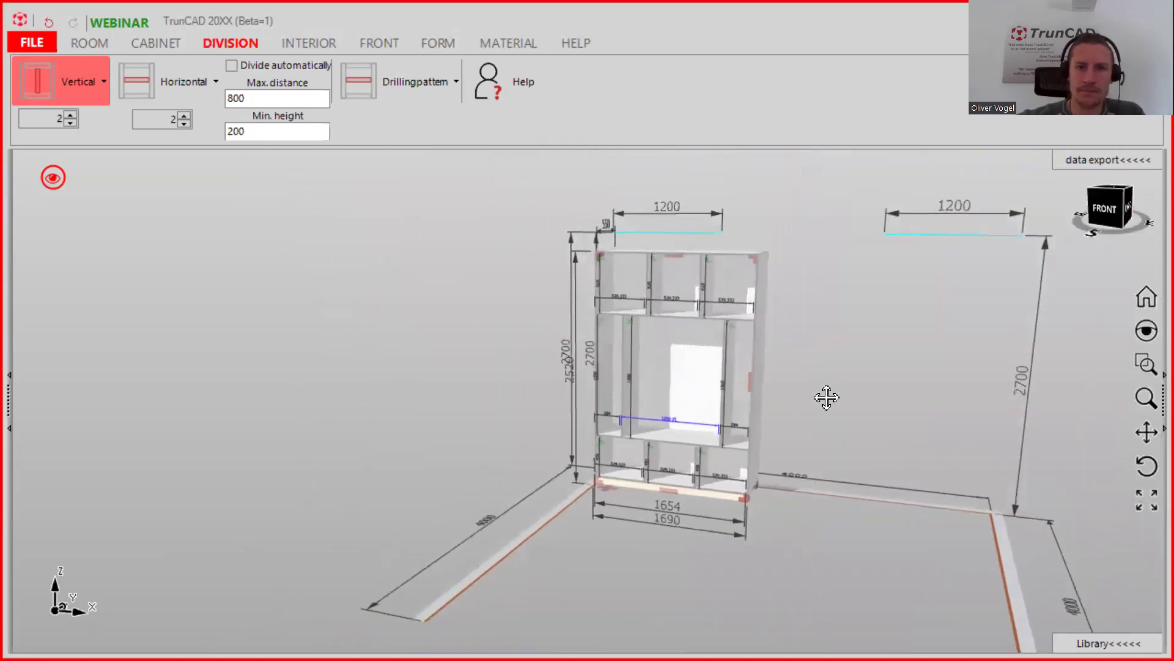
middle_click_drag(828, 404, 834, 427)
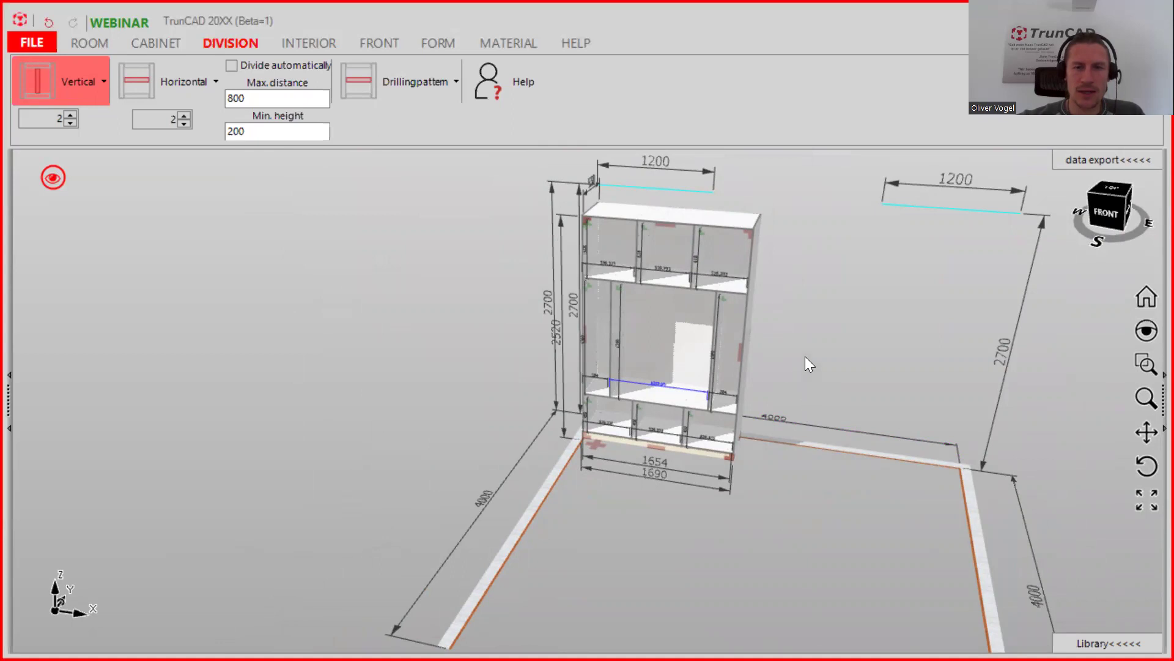
middle_click_drag(809, 339, 501, 379)
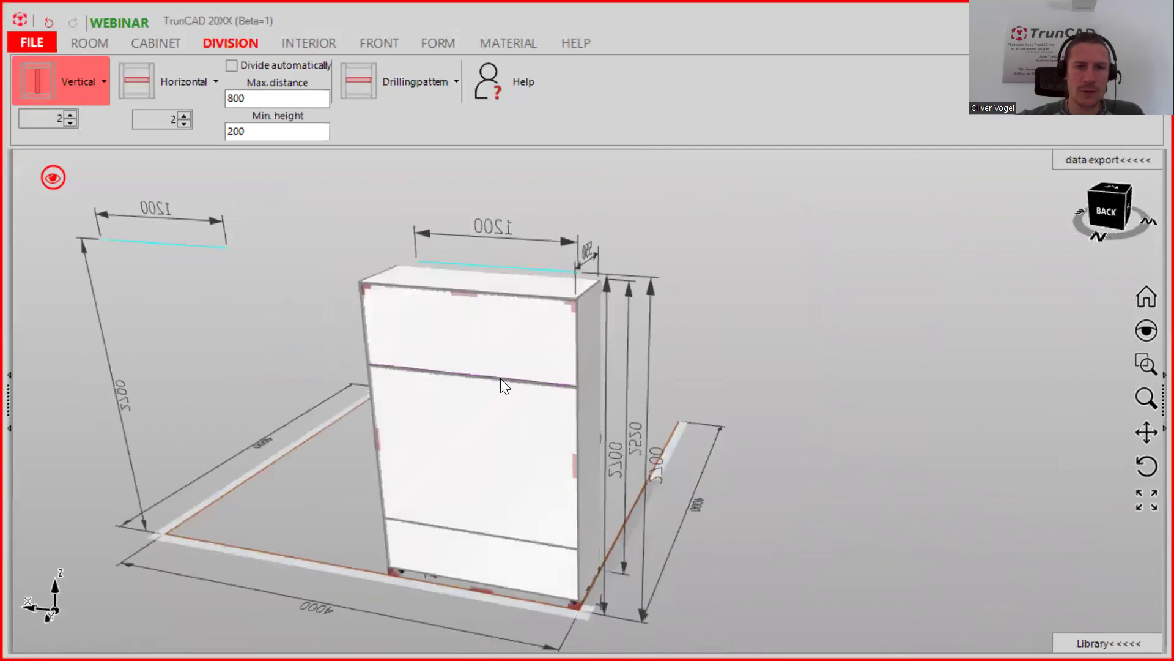
scroll(501, 380, "up", 3)
middle_click_drag(716, 383, 628, 386)
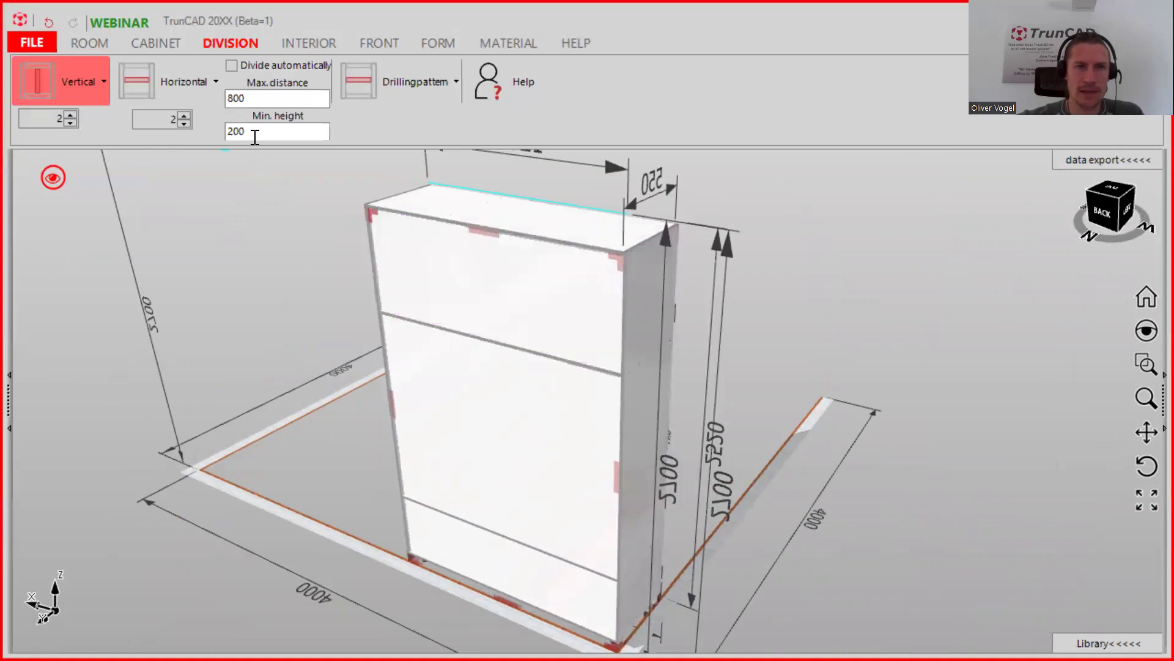
left_click(164, 44)
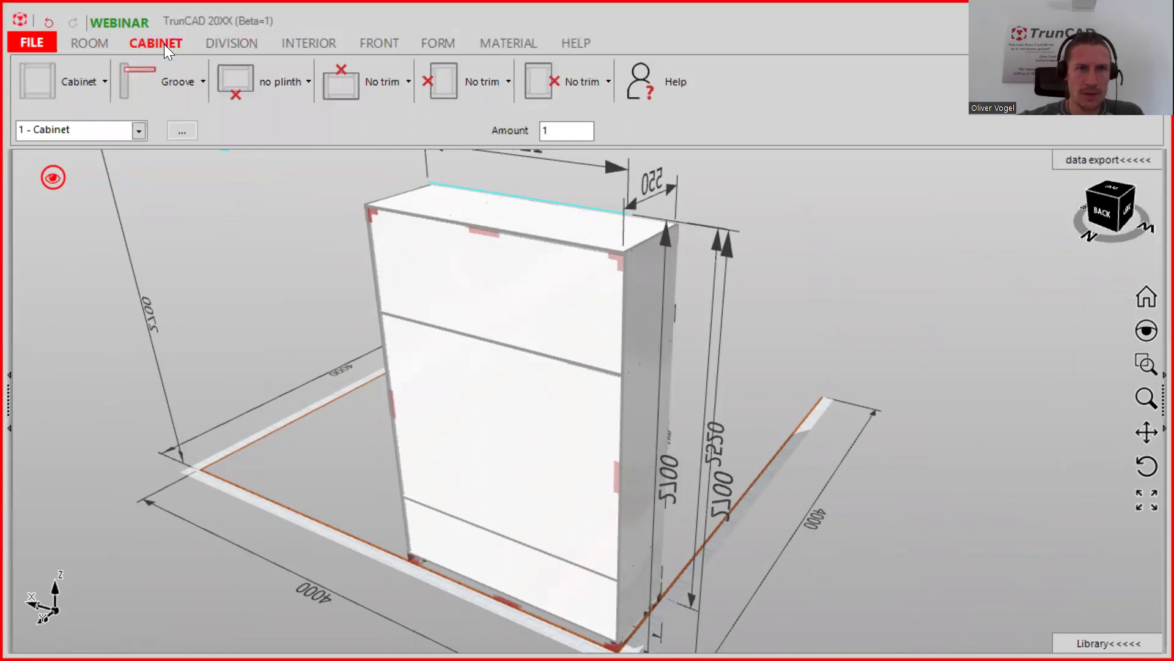
left_click(184, 76)
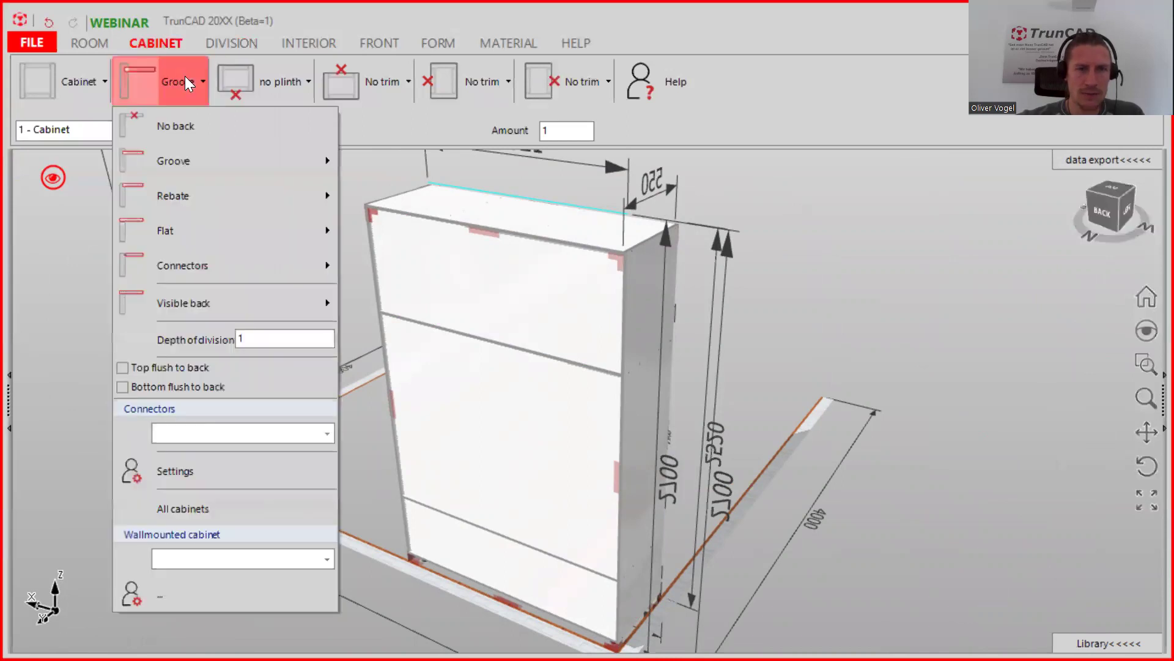
left_click(248, 338)
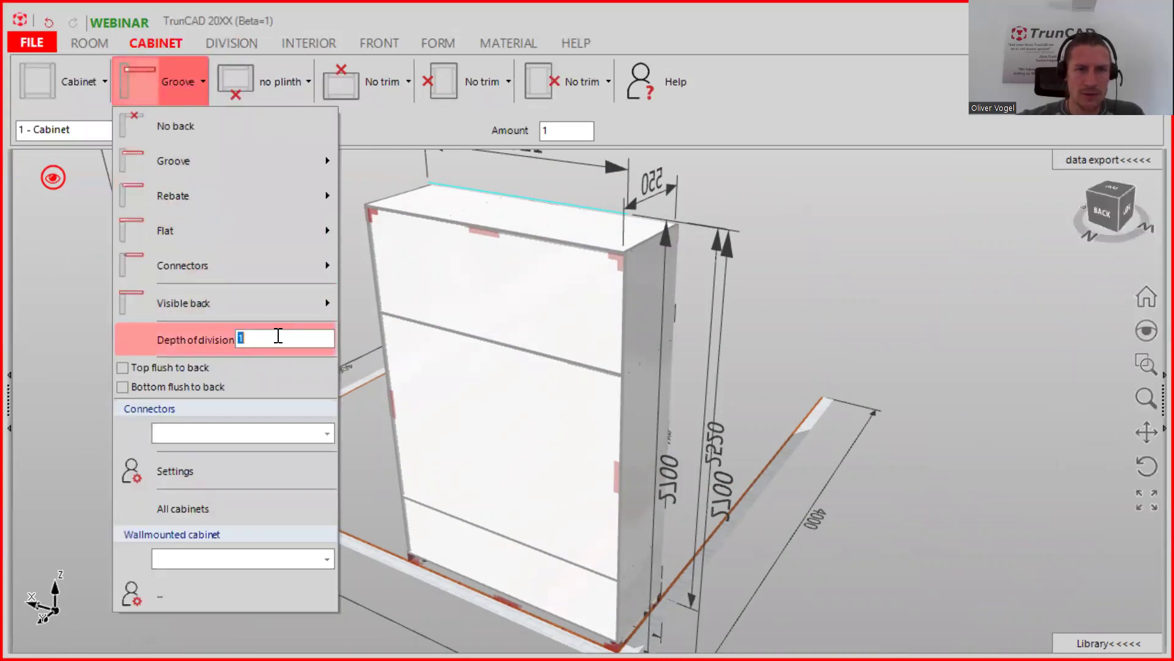
type("2")
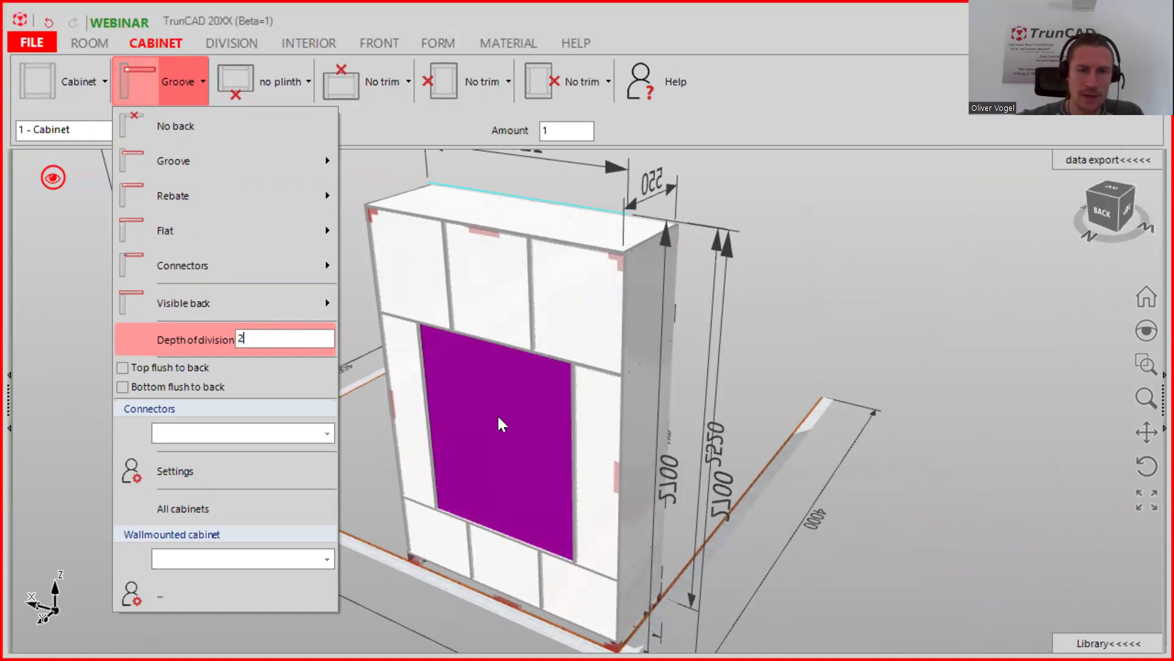
Remove the back from the 1050-wide central area by setting its Remove back value to 1 and saving the area settings.
middle_click_drag(799, 315, 663, 333)
scroll(665, 332, "up", 3)
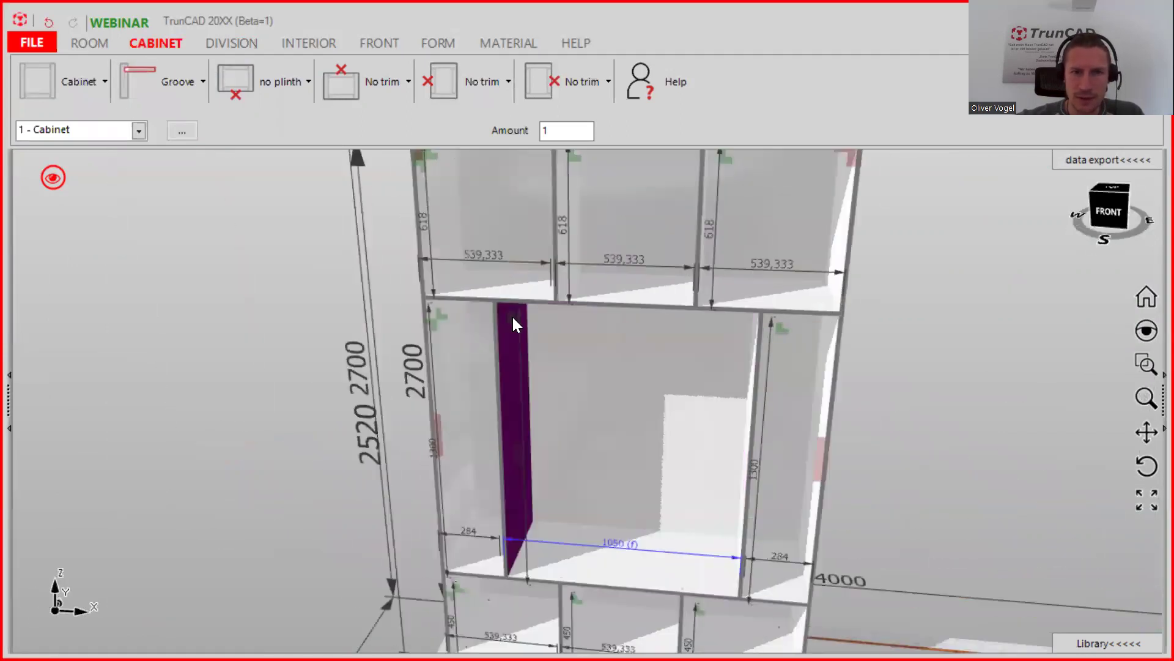
right_click(516, 320)
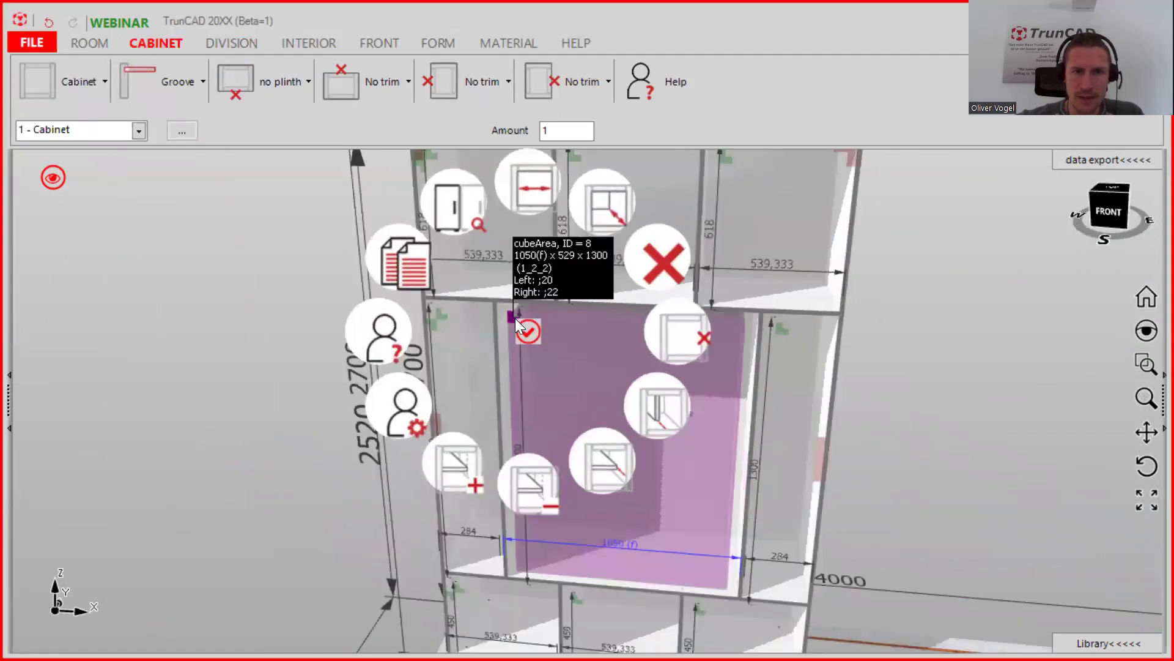
left_click(411, 396)
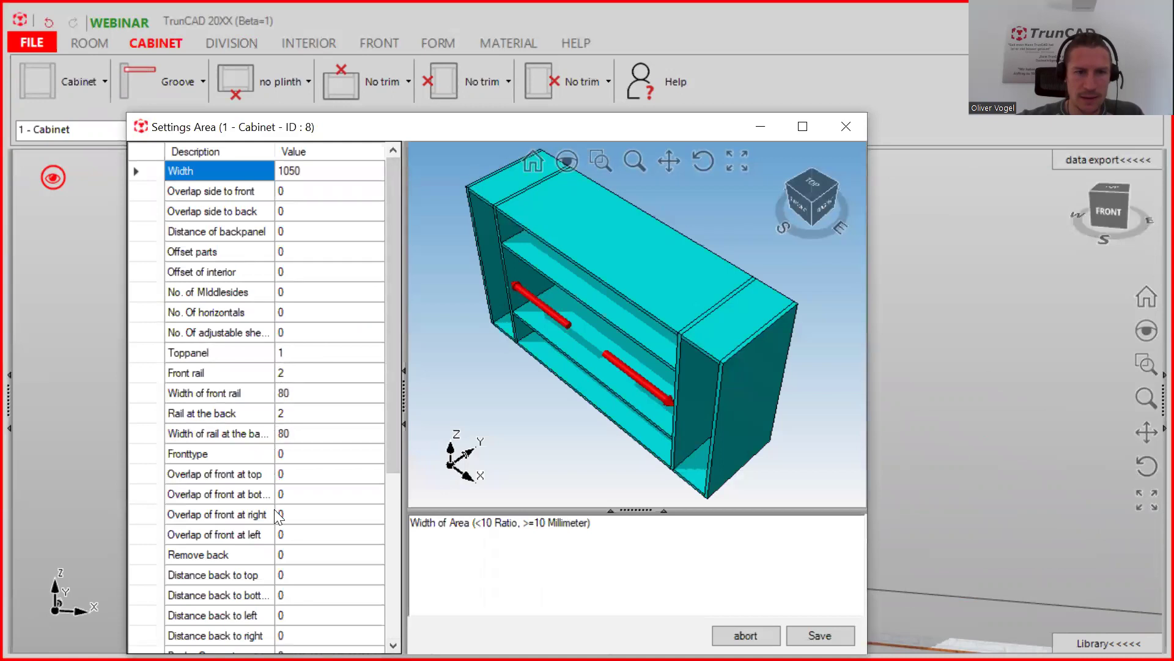
left_click(291, 555)
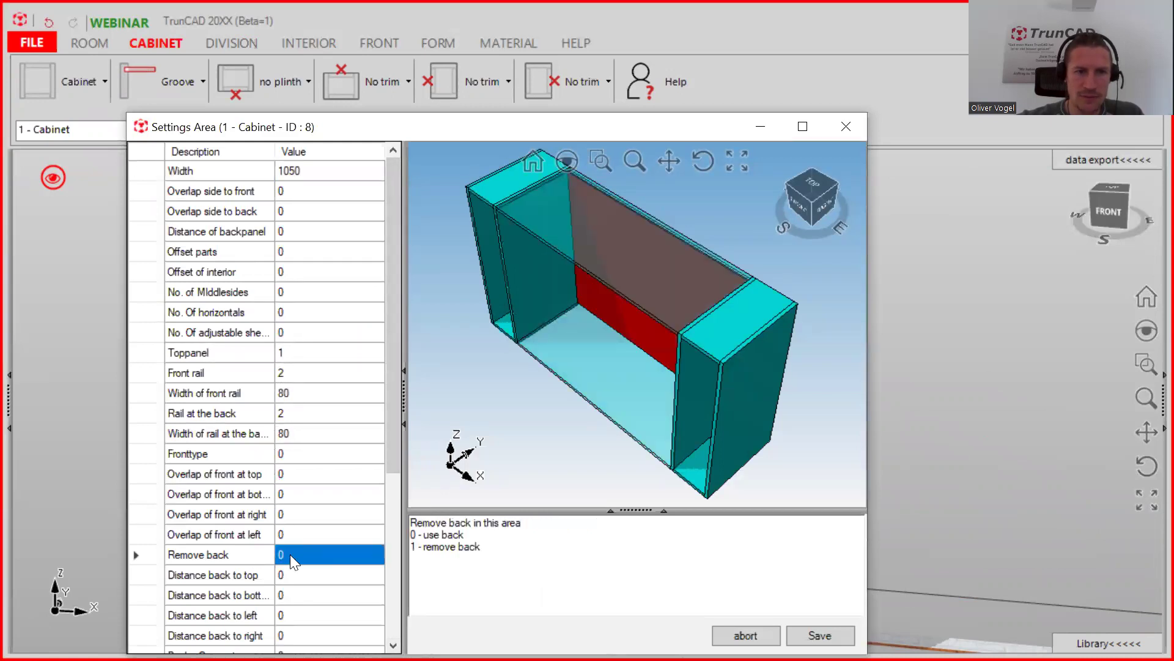
left_click(322, 554)
type("1")
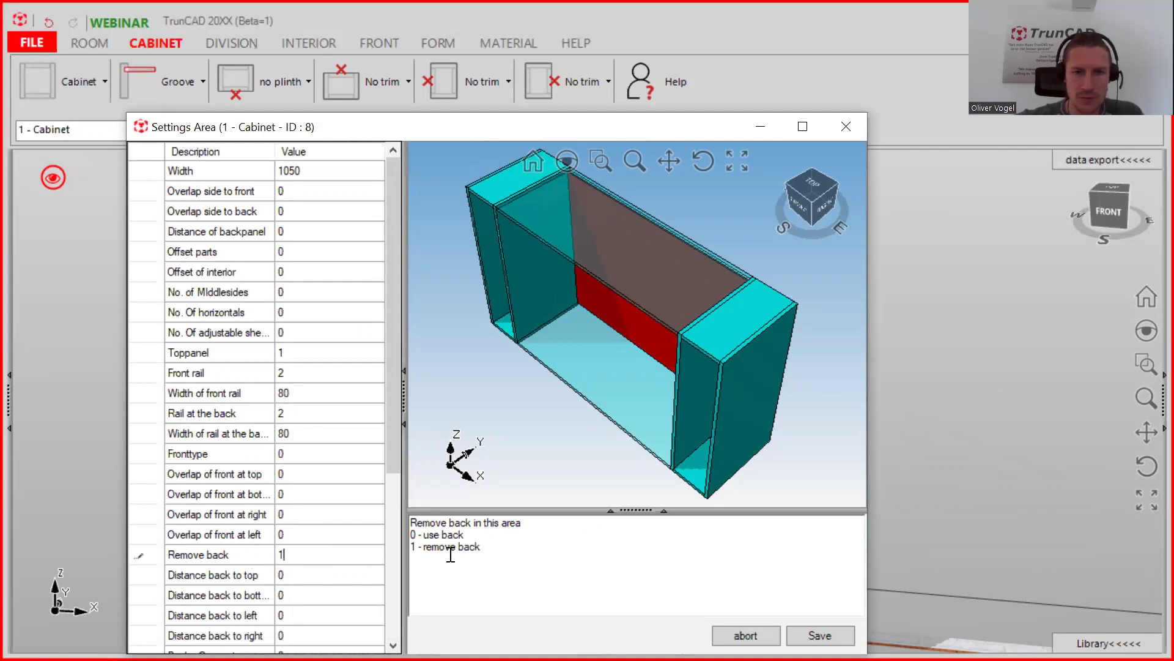
key("Return")
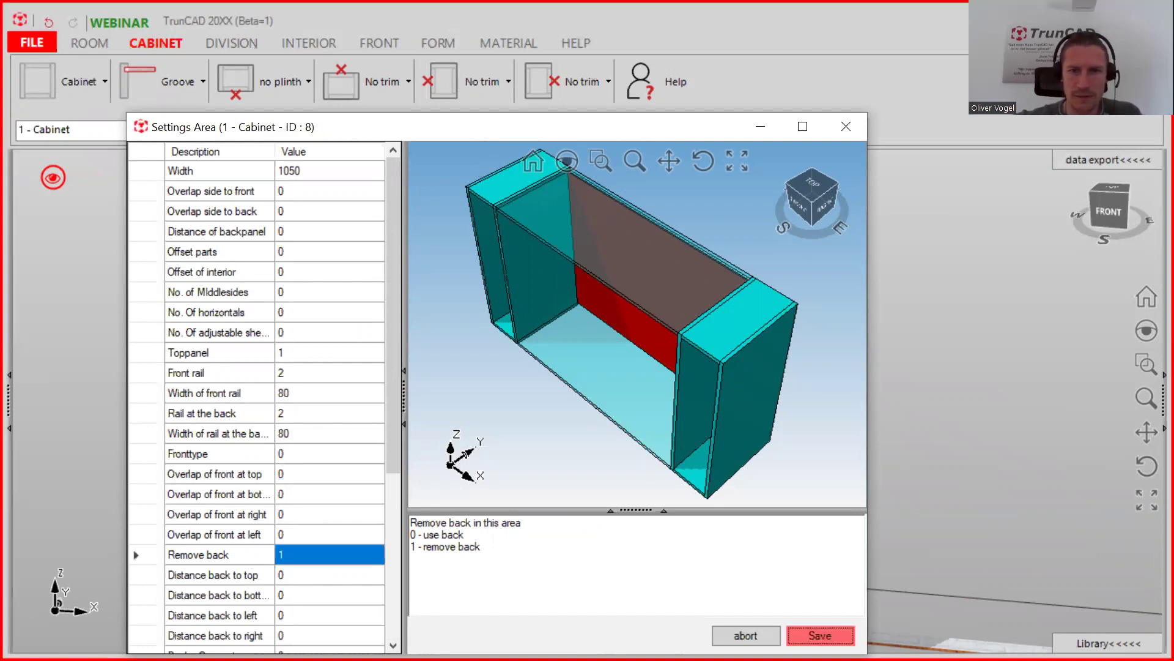
key("Return")
Add two adjustable shelves to the left area of the cabinet's top compartment.
middle_click_drag(816, 307, 853, 491)
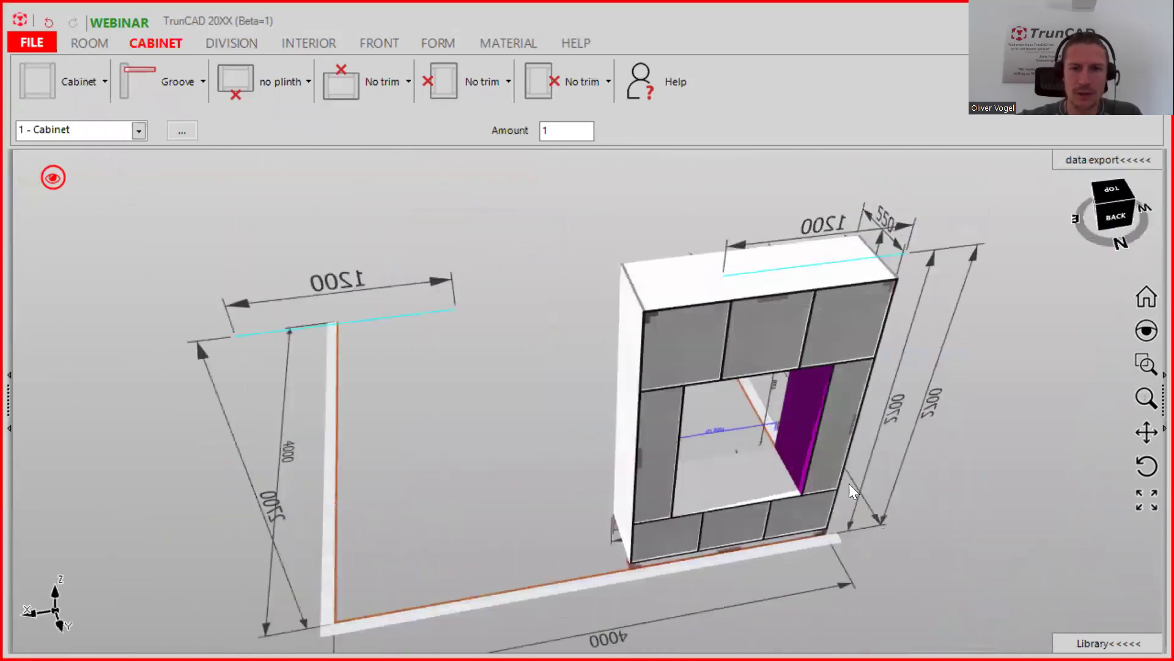
scroll(815, 493, "up", 8)
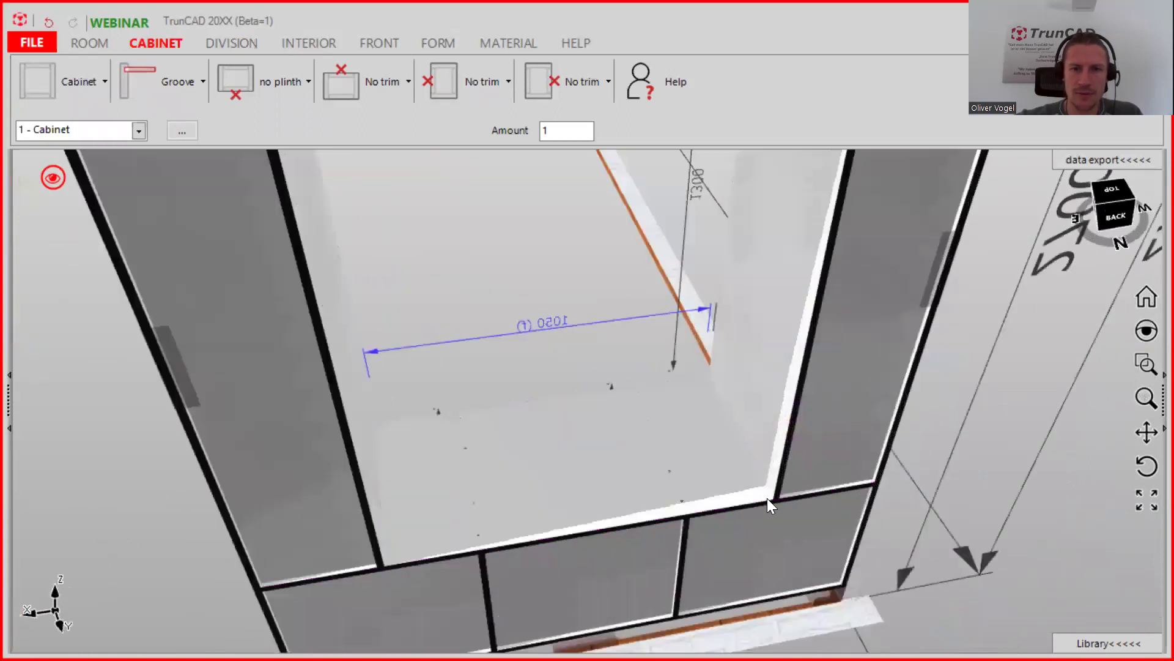
scroll(761, 486, "down", 10)
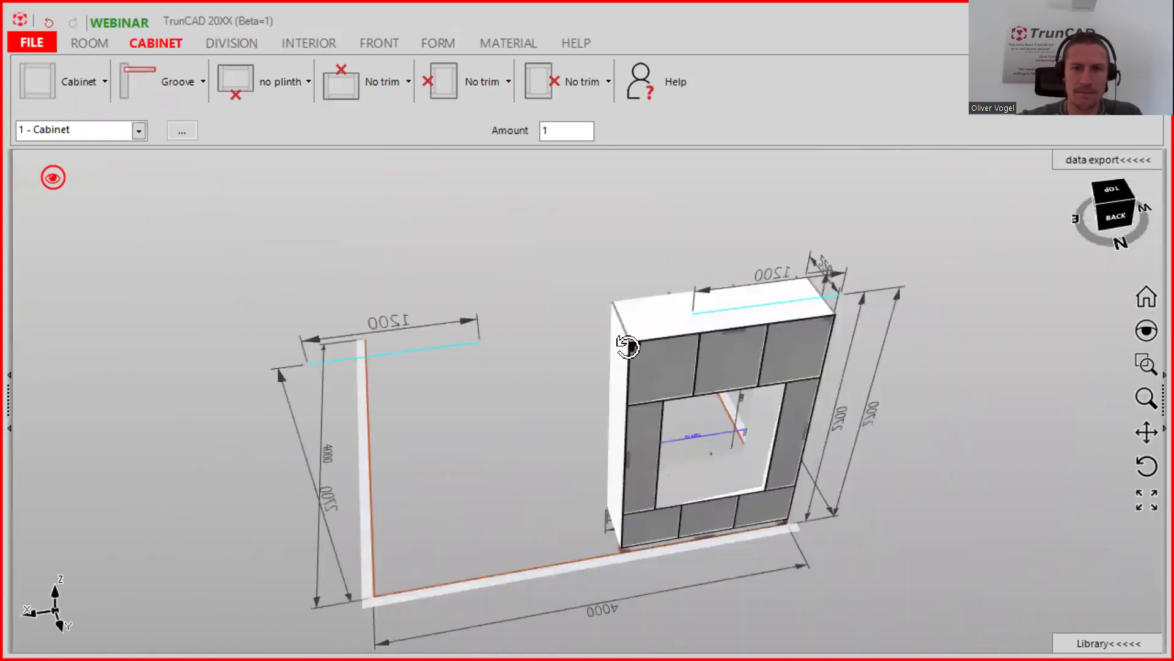
middle_click_drag(627, 346, 882, 324)
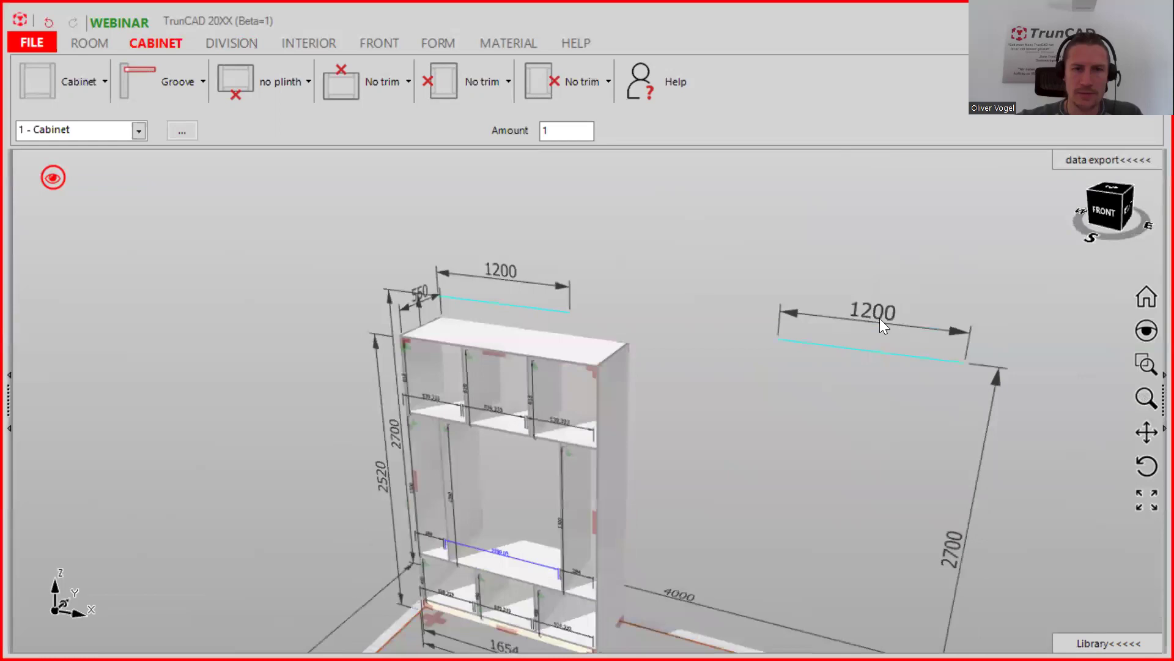
scroll(620, 387, "down", 3)
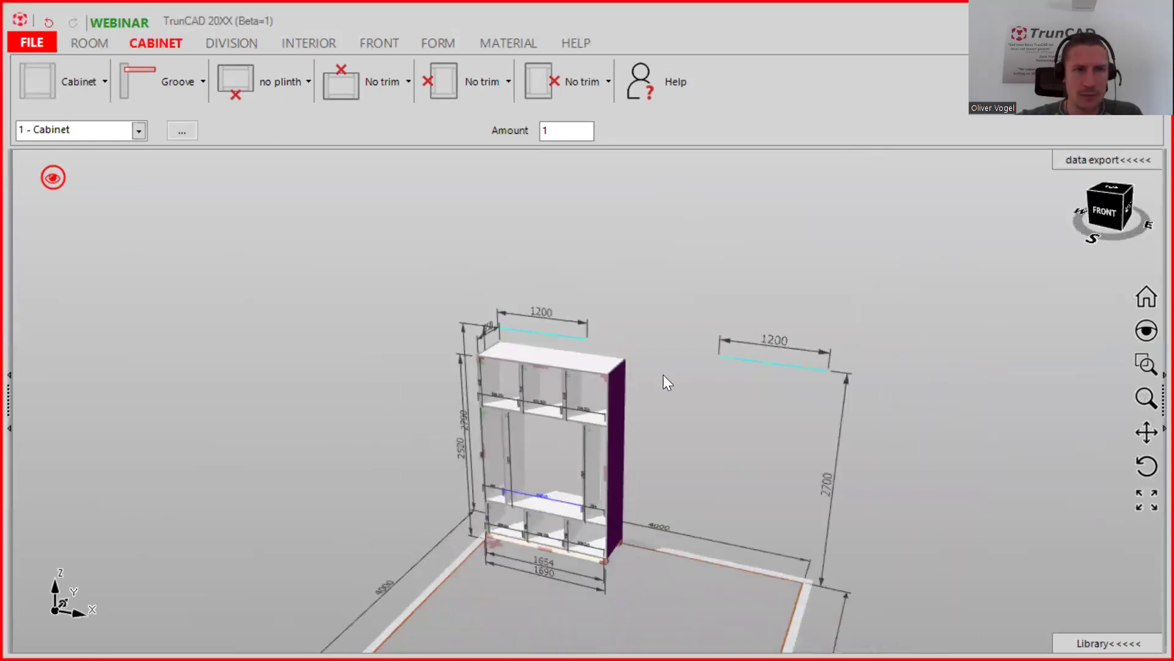
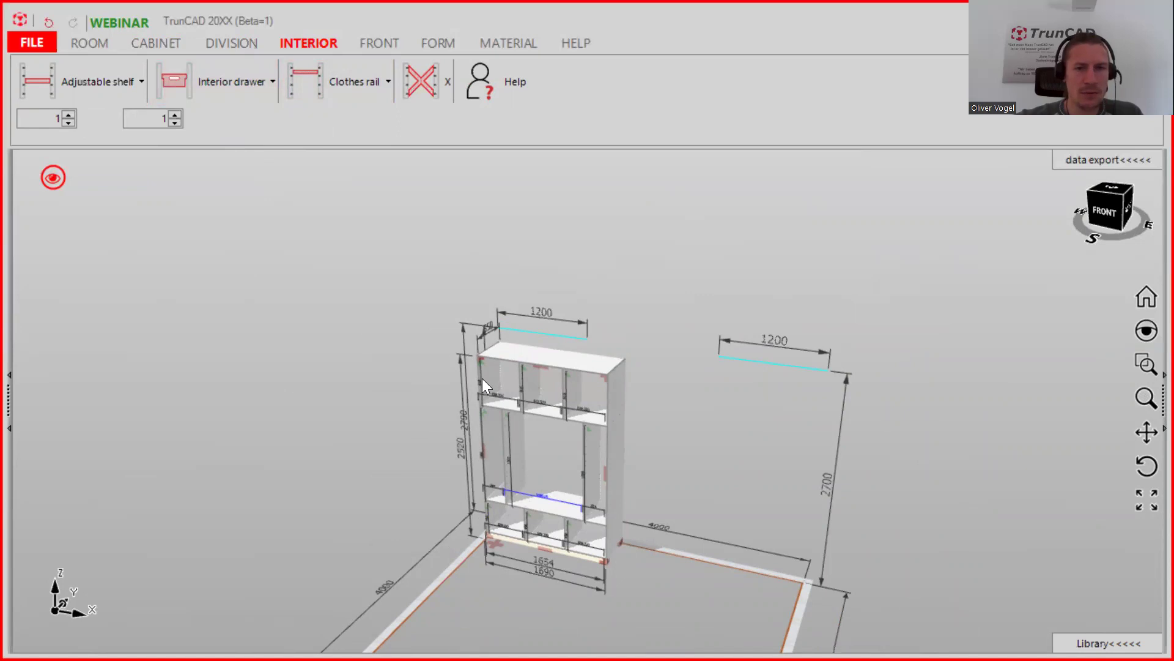
scroll(498, 374, "up", 5)
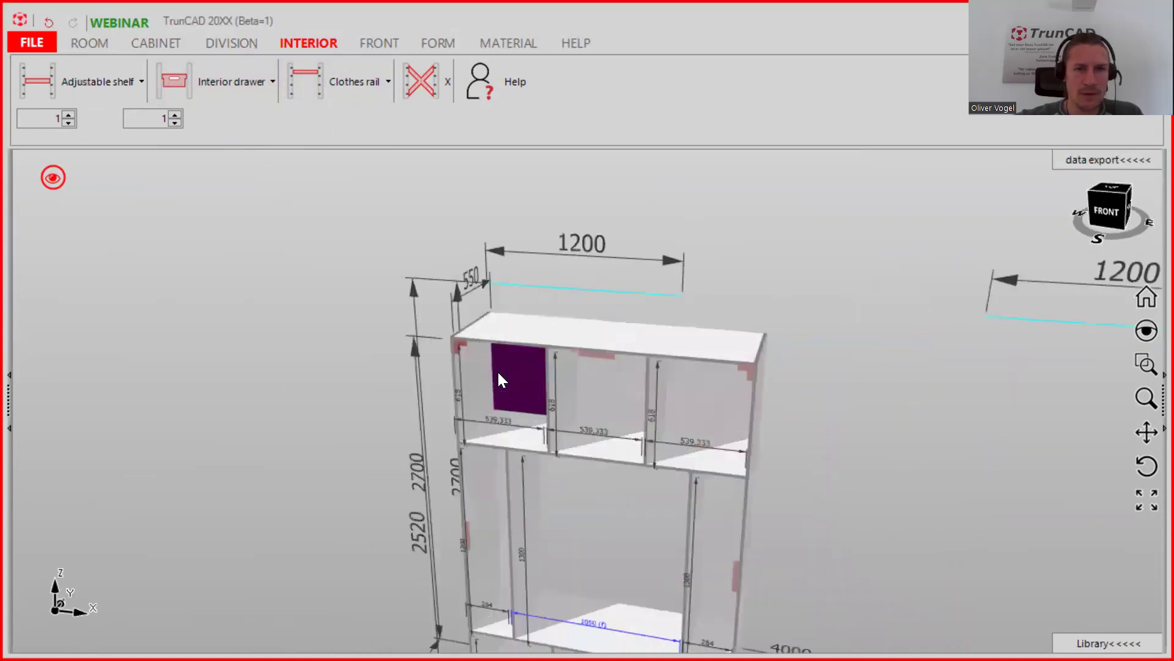
scroll(681, 369, "down", 3)
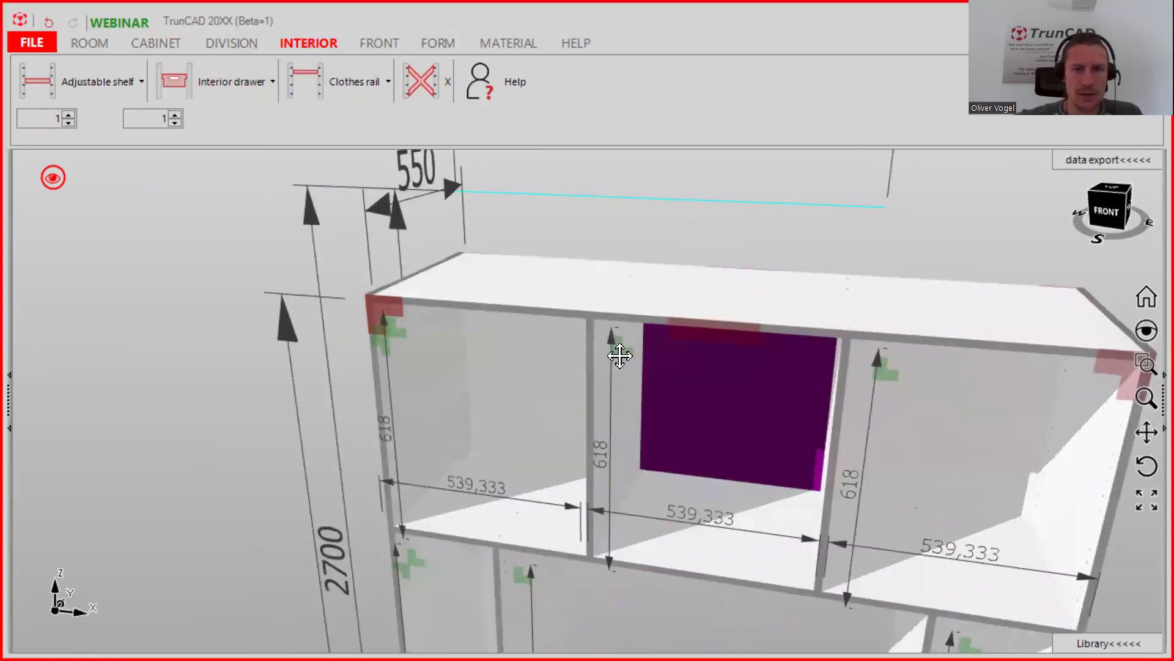
left_click(70, 114)
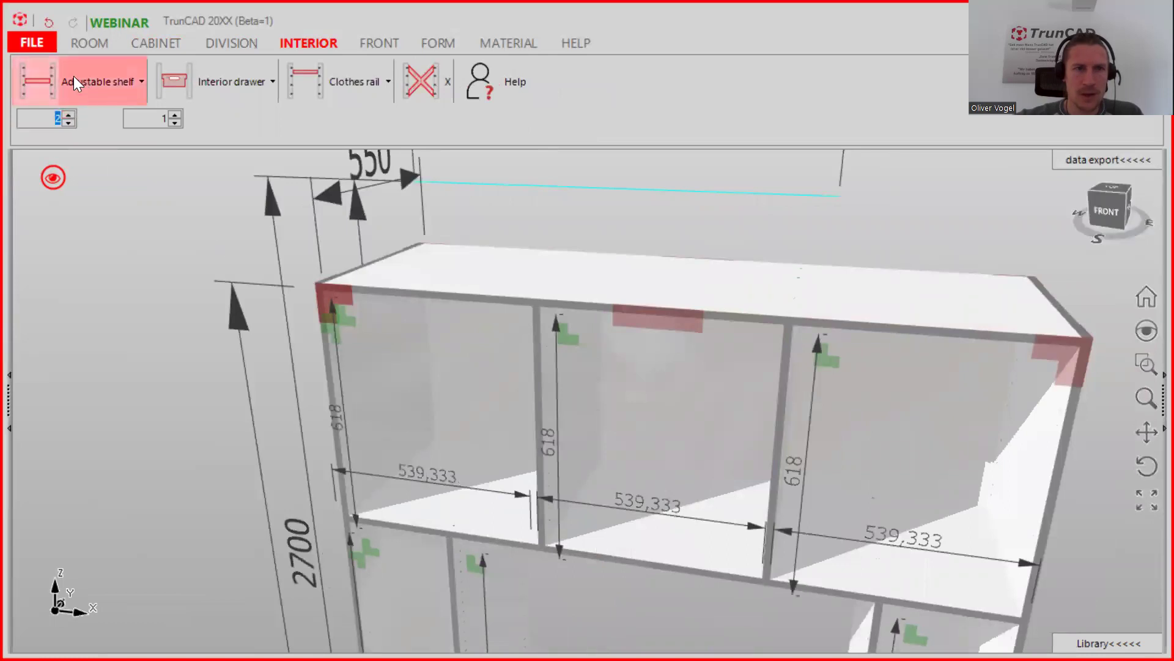
left_click(54, 78)
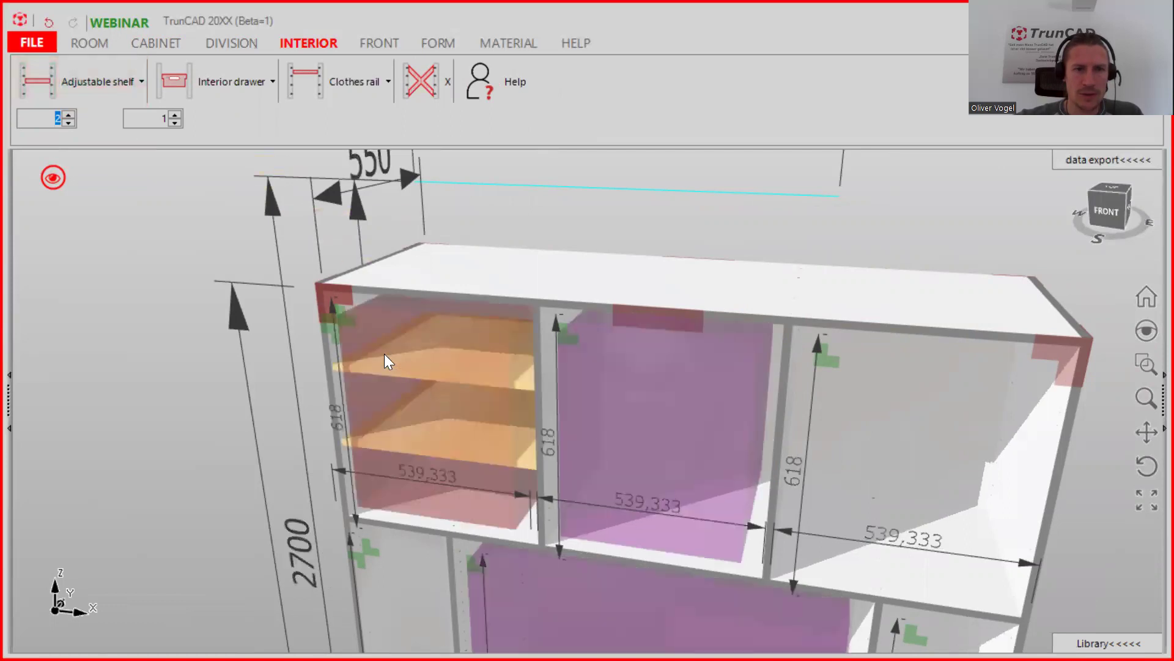
left_click(384, 354)
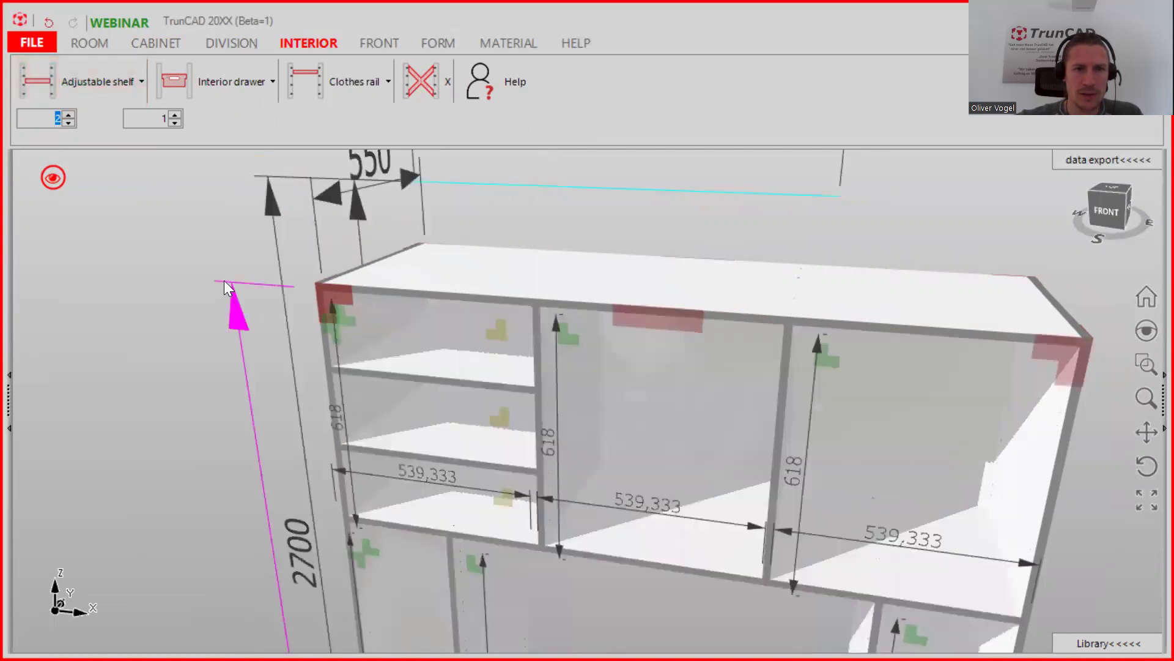
Change the adjustable shelf drilling from a row of holes to Group of holes with 3 holes.
left_click(111, 95)
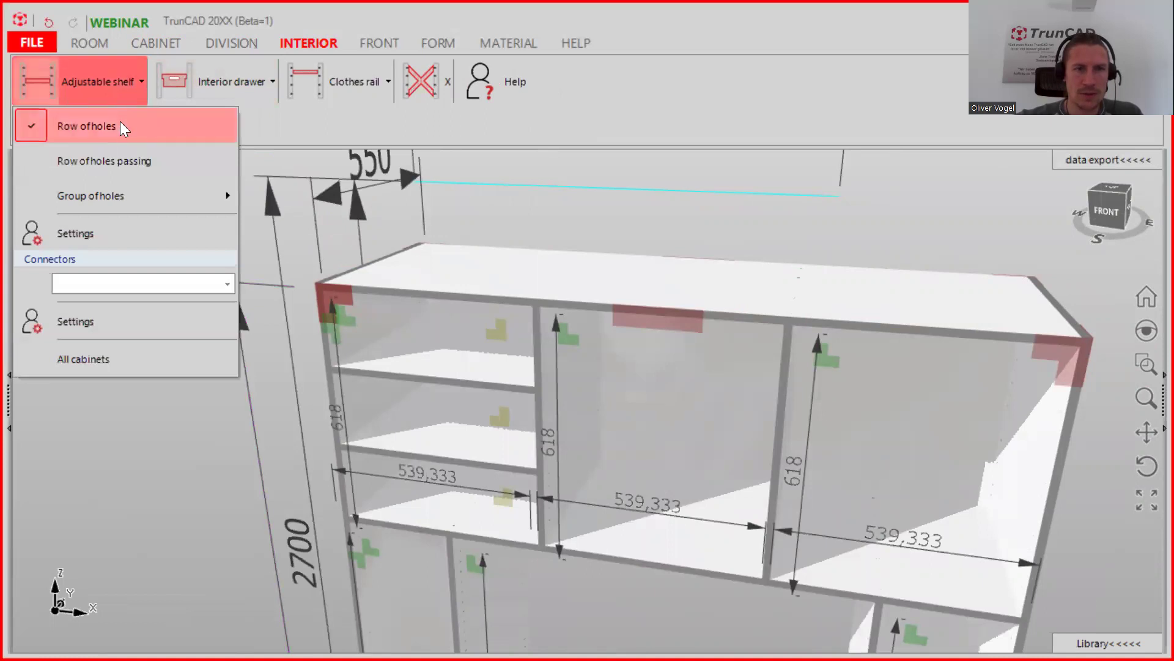
mouse_move(112, 154)
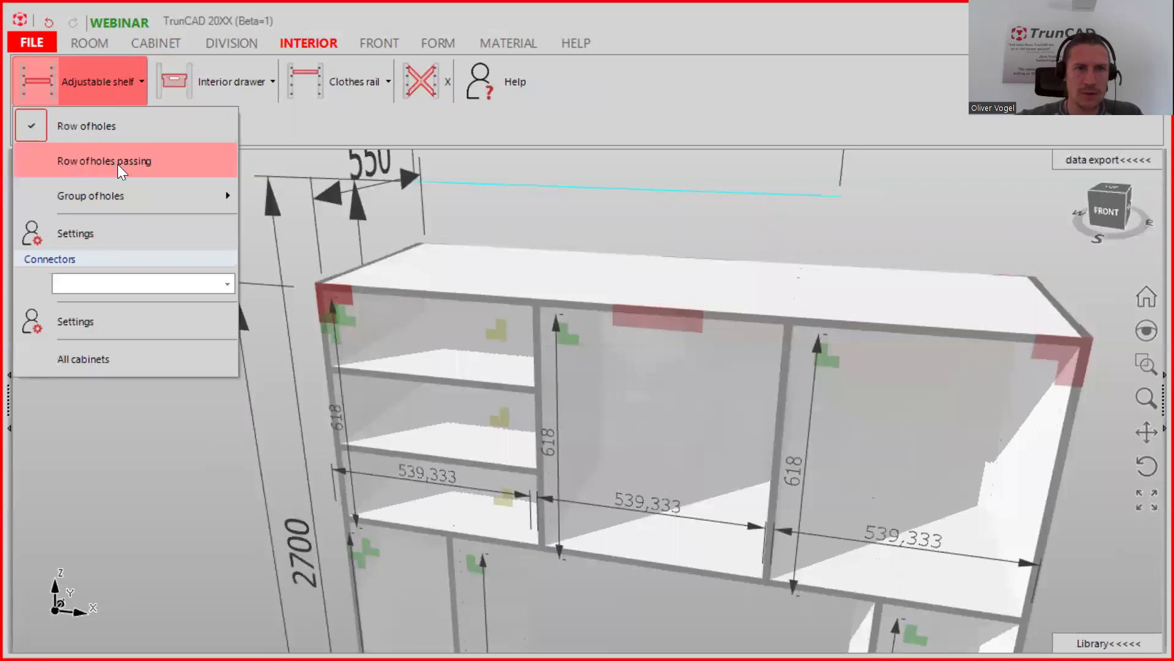
mouse_move(126, 194)
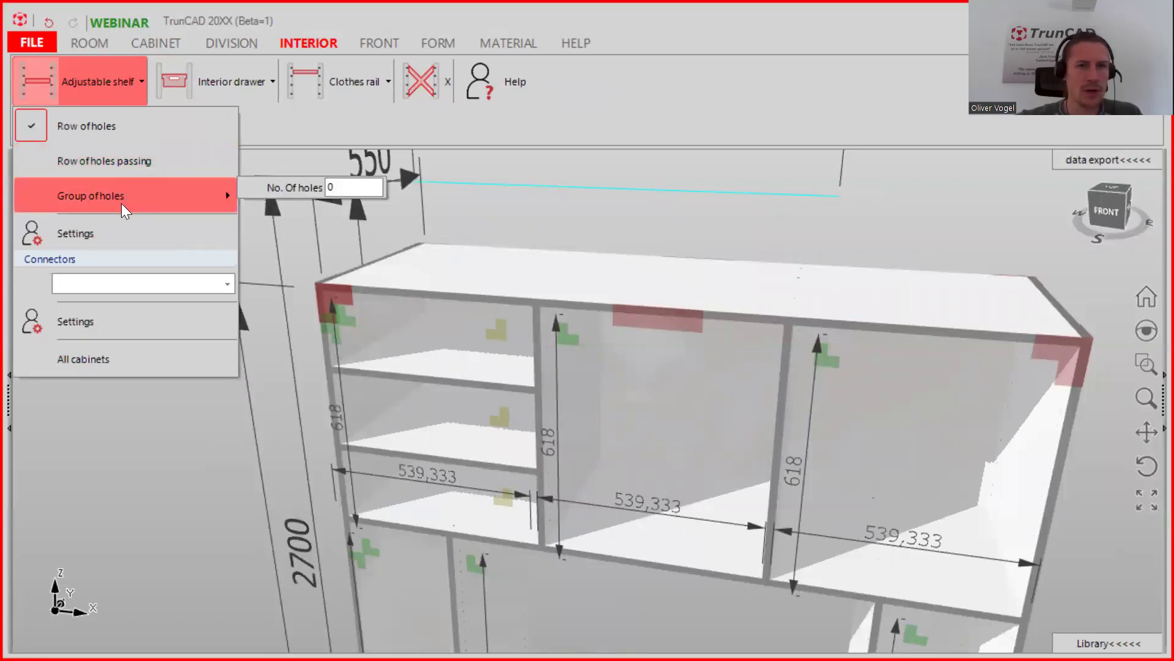
left_click(120, 203)
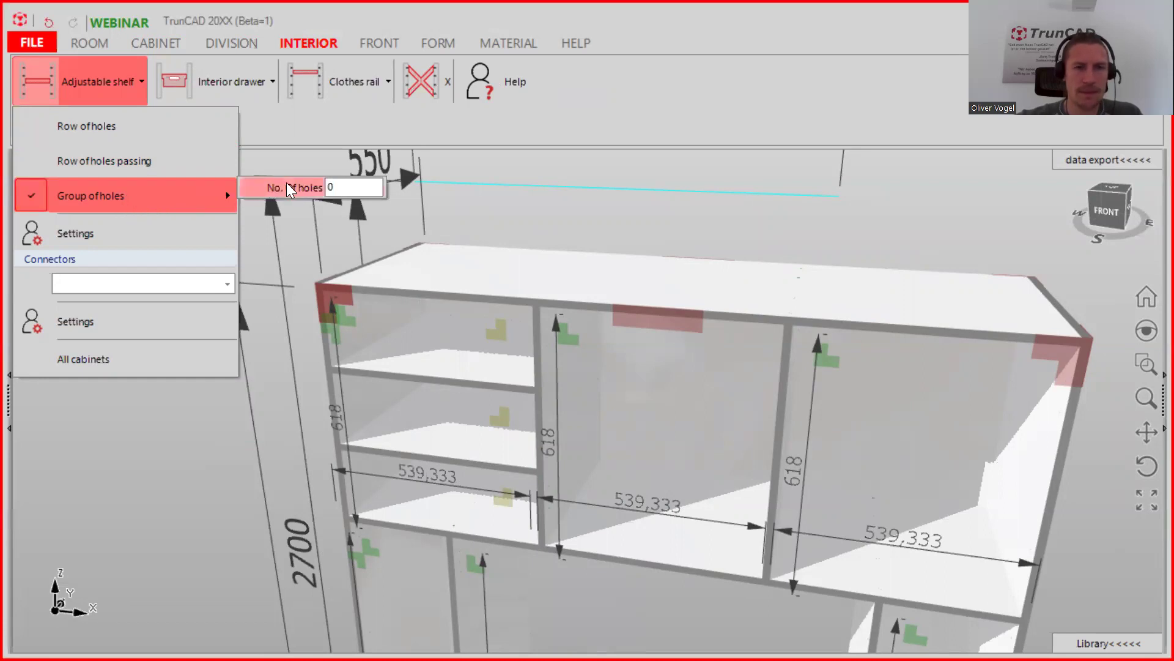
left_click(333, 187)
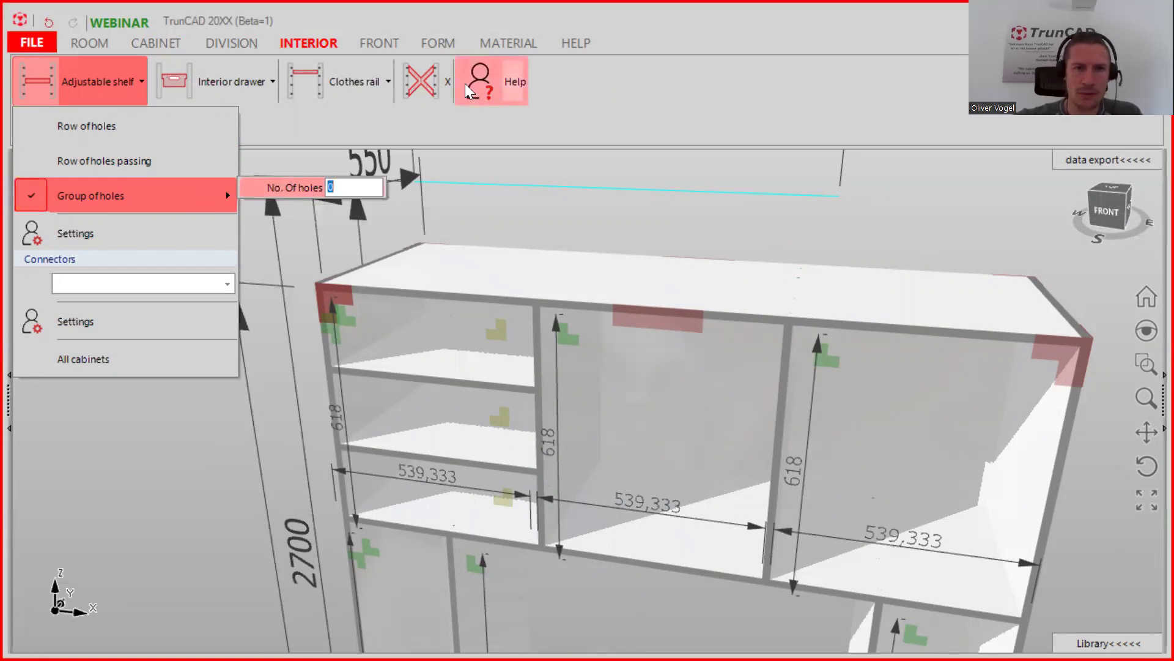
type("3")
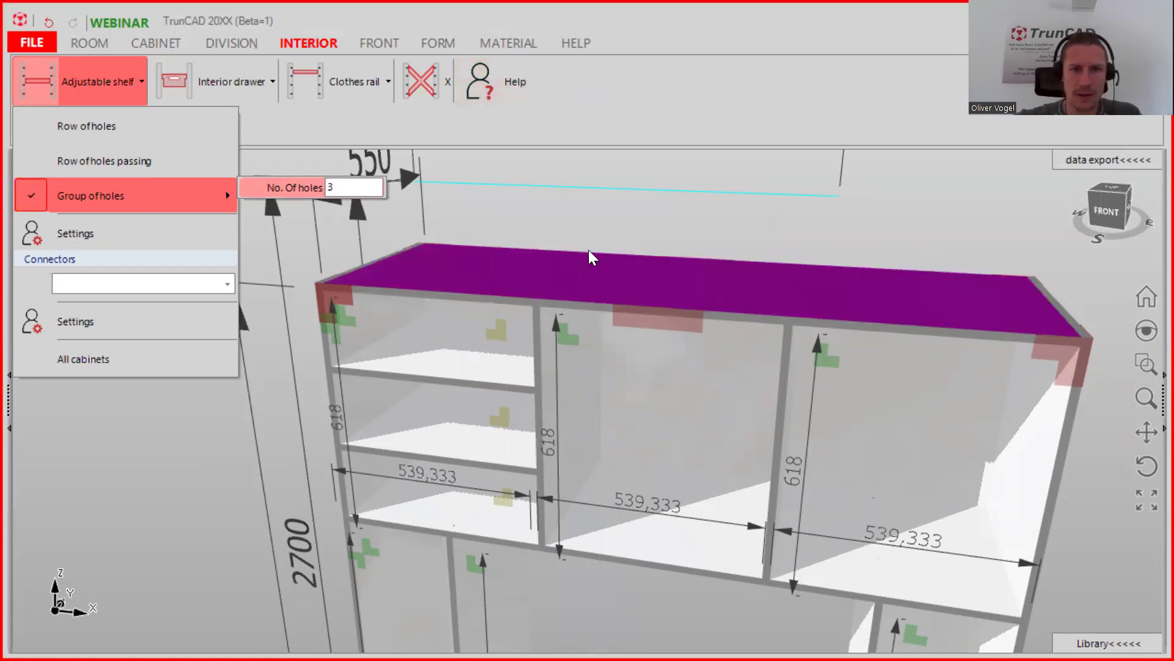
Turn on the display of part edges so the cabinet panels and shelf drillings are outlined.
key("Return")
middle_click_drag(519, 265, 449, 268)
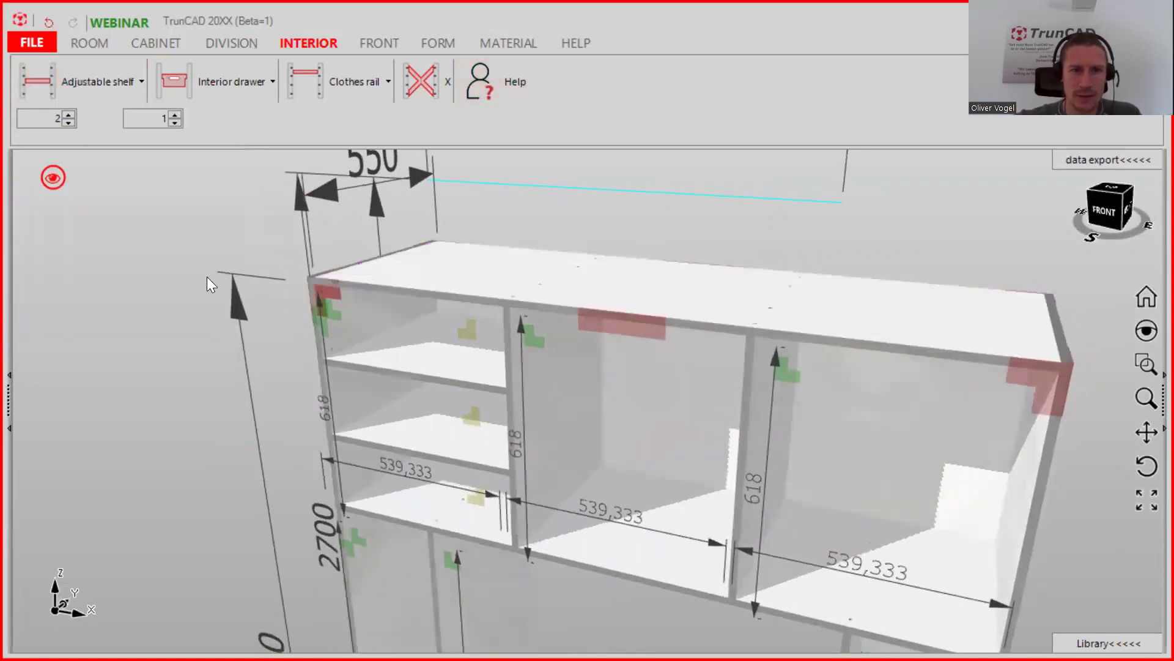
left_click(55, 179)
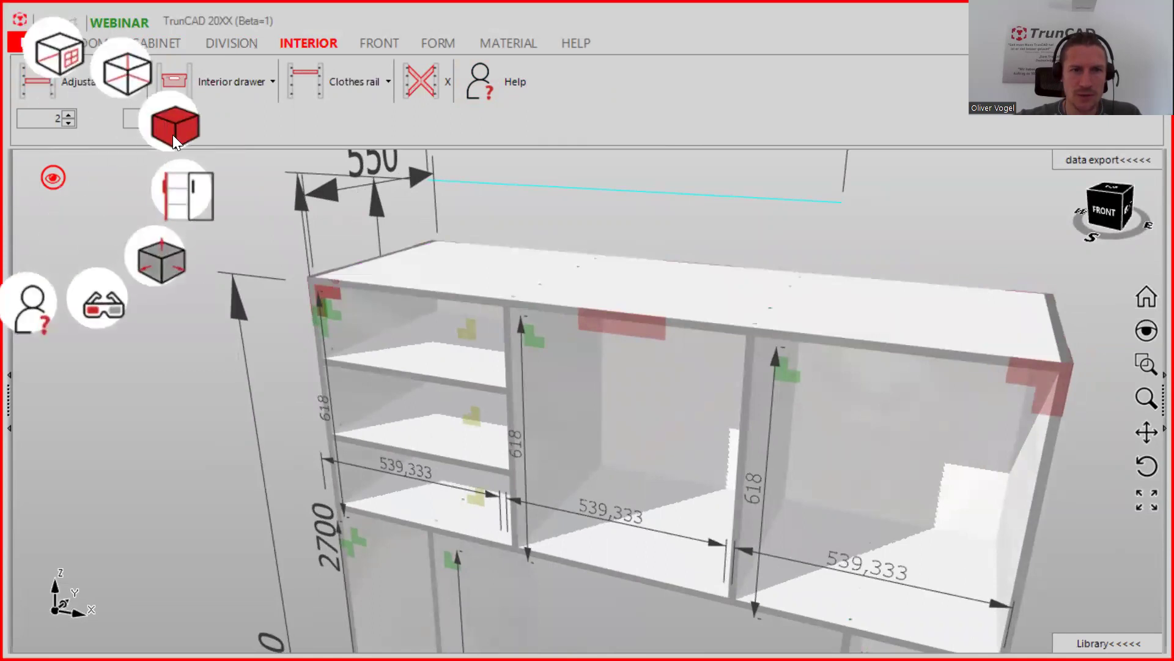
left_click(172, 135)
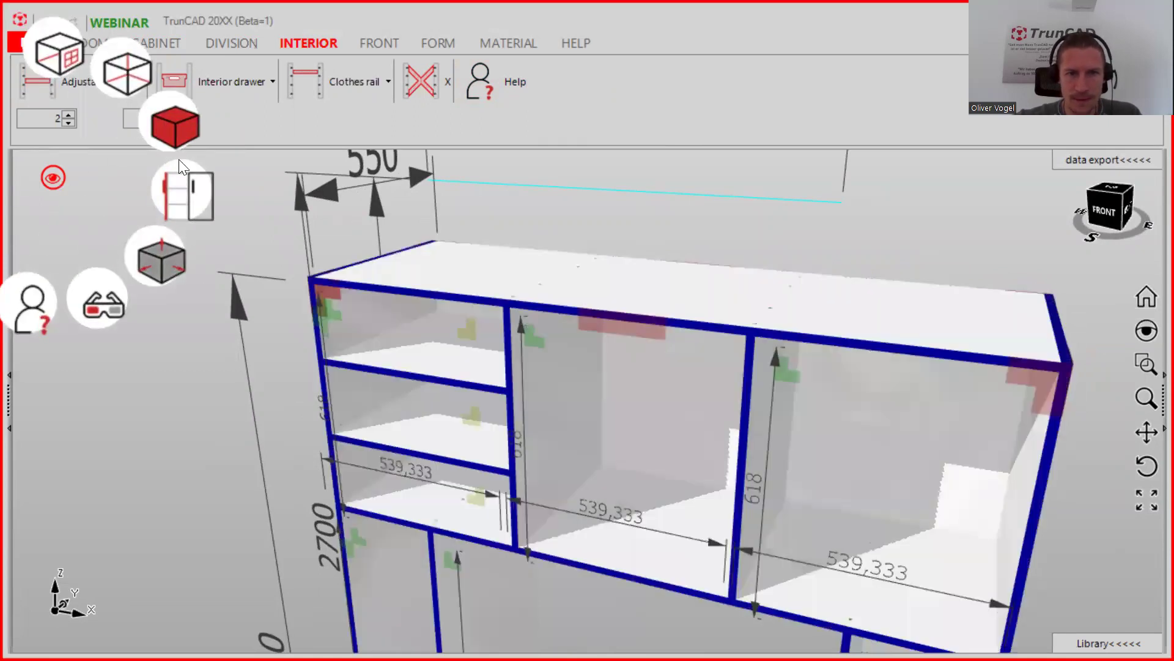
scroll(330, 348, "up", 5)
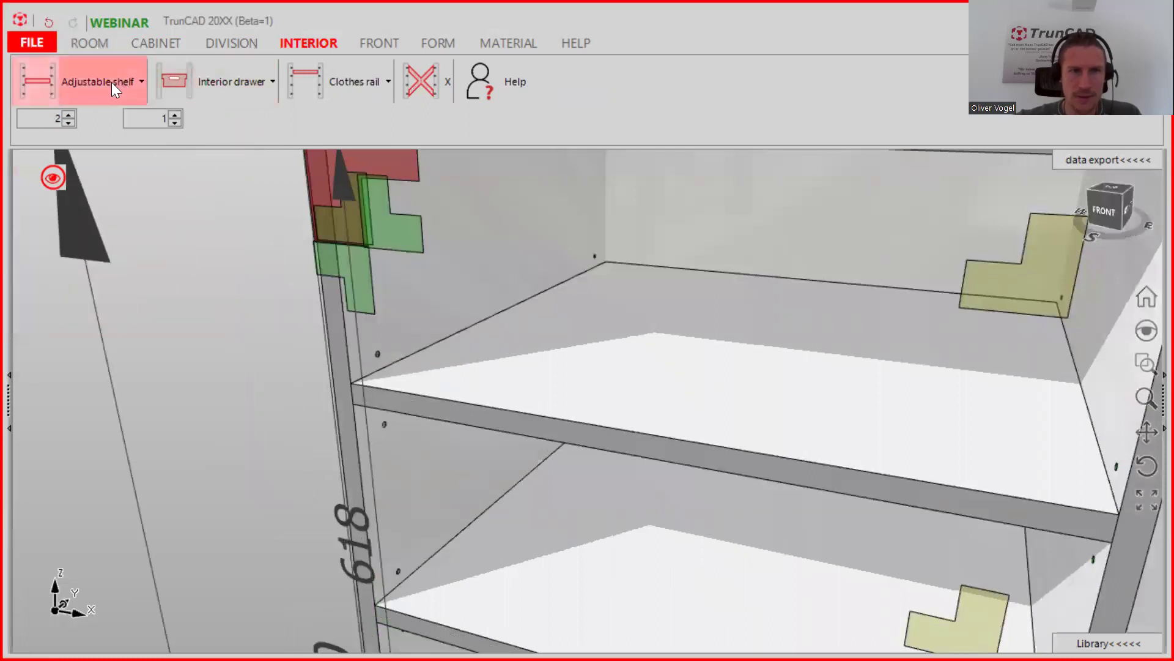
Set the number of holes in the adjustable shelves' group of holes to 5.
left_click(111, 82)
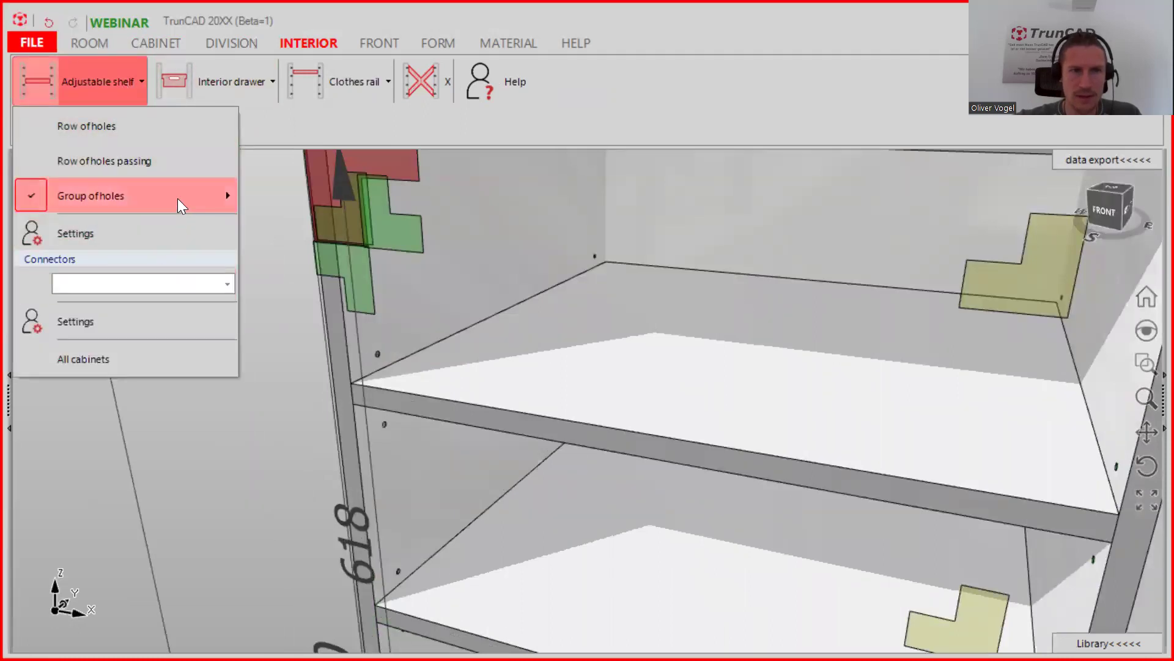
mouse_move(230, 198)
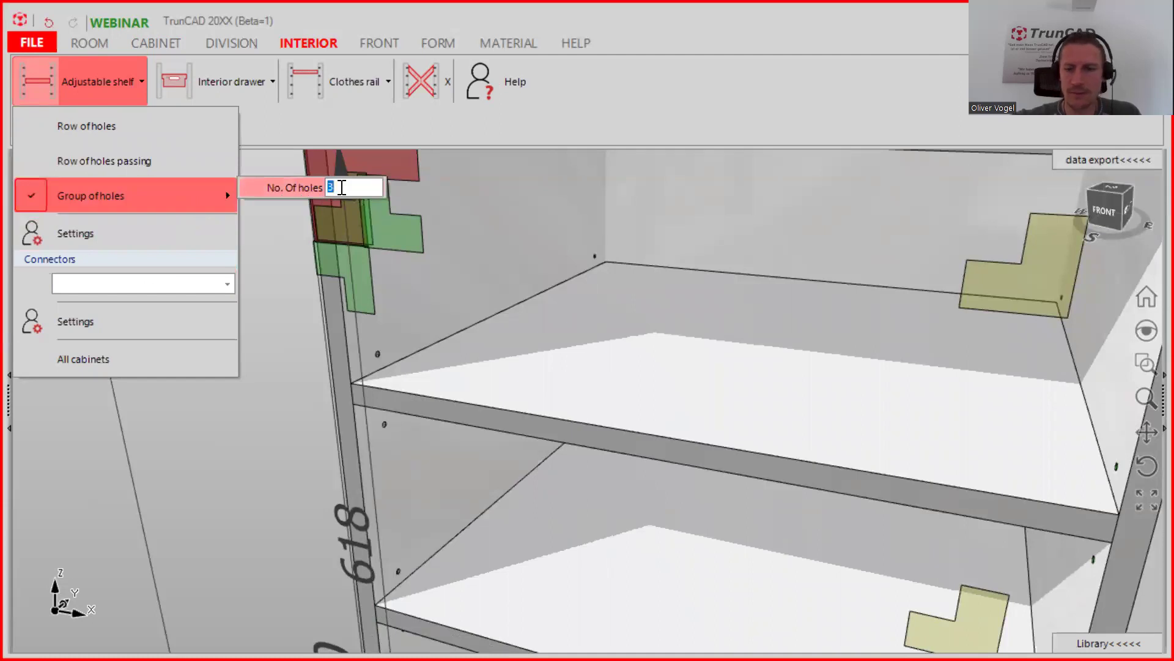
type("5")
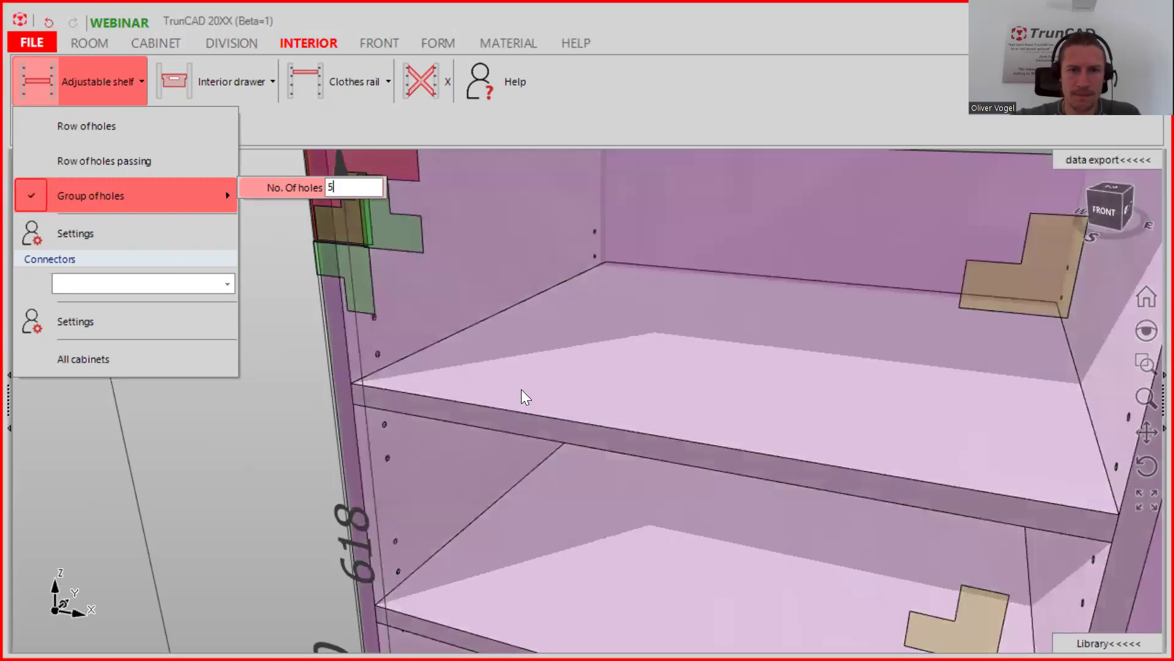
scroll(521, 389, "down", 5)
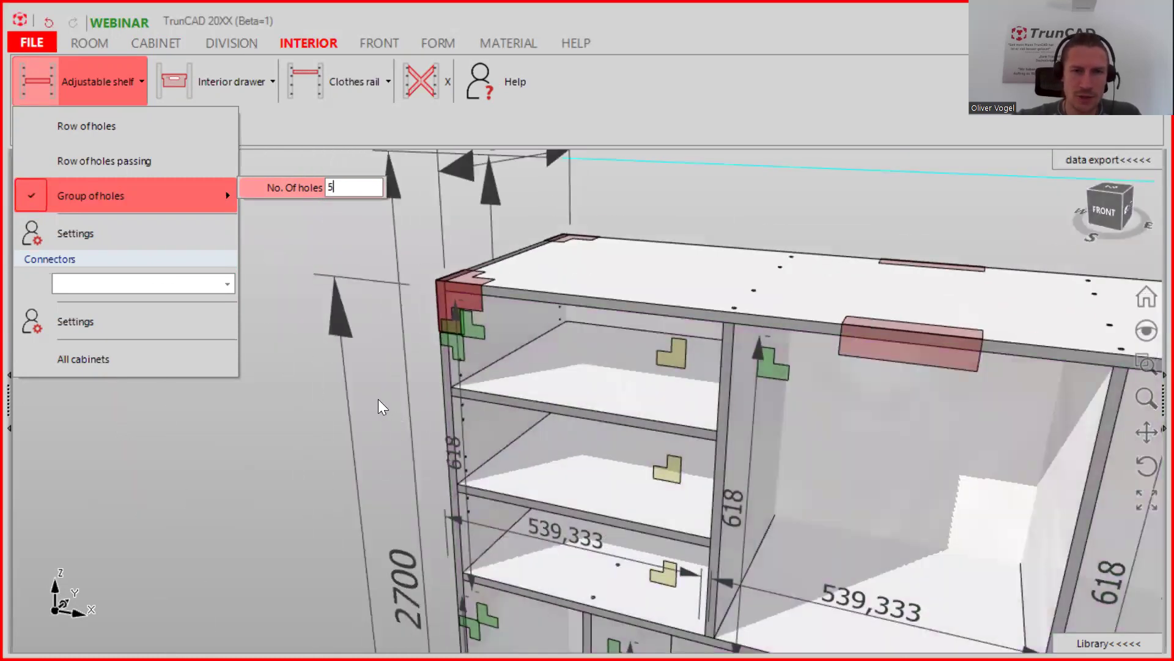
scroll(378, 399, "down", 2)
key("Return")
scroll(372, 412, "up", 3)
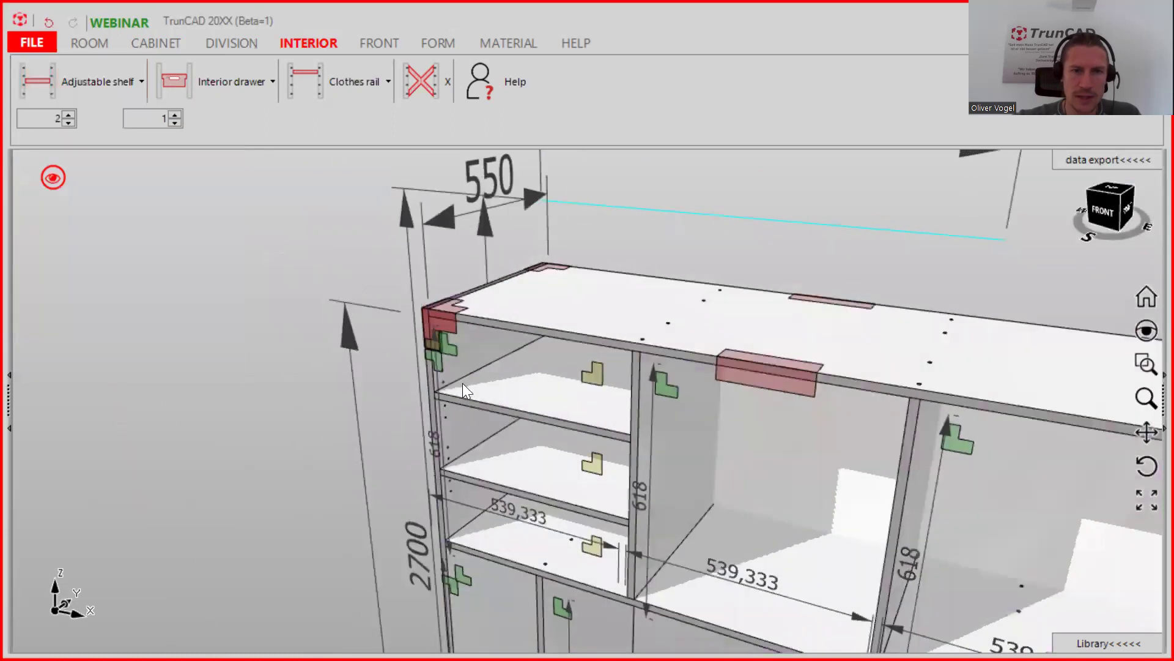
Set the interior offset of the left area in the cabinet's top compartment to 10.
scroll(466, 383, "down", 5)
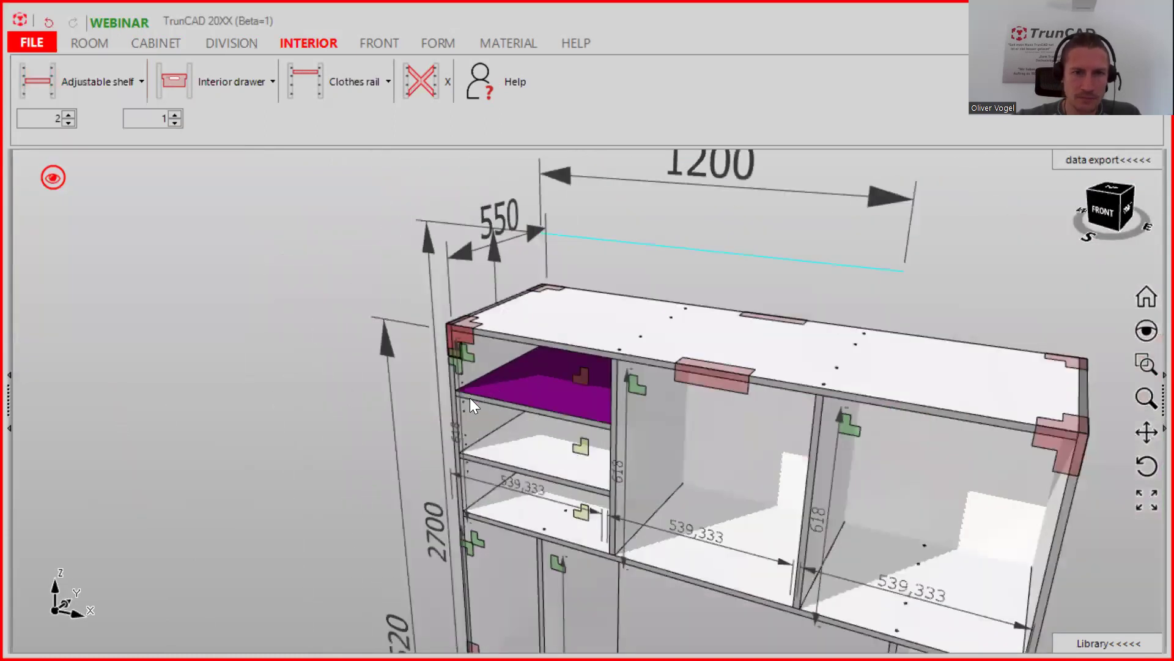
scroll(445, 394, "up", 5)
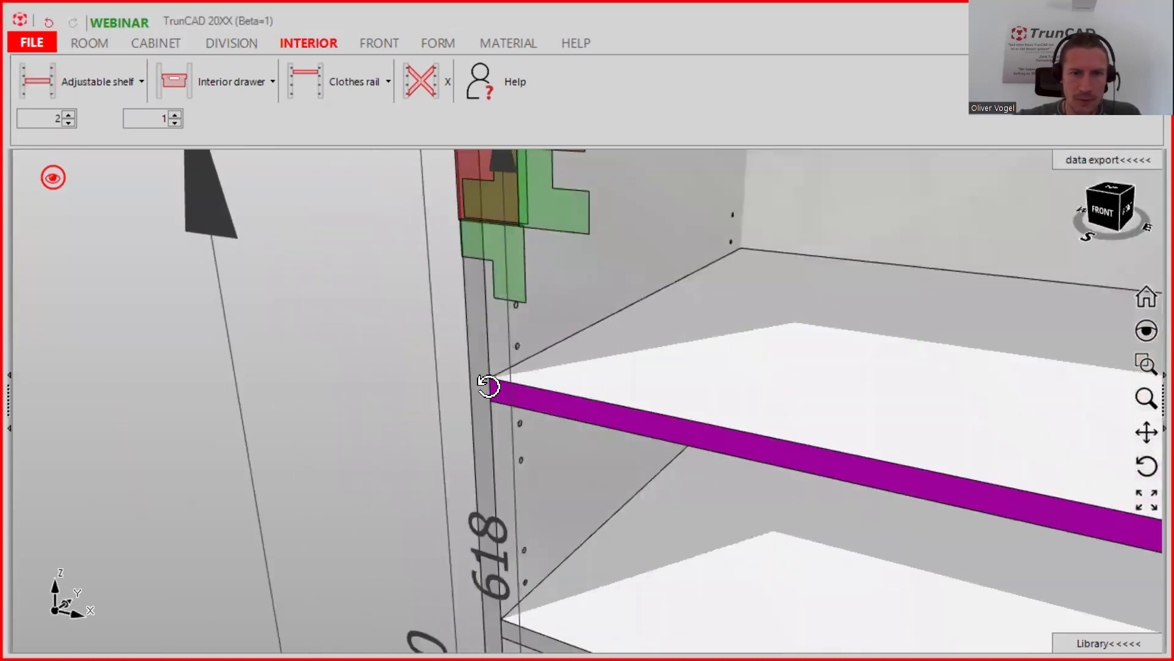
scroll(490, 384, "up", 4)
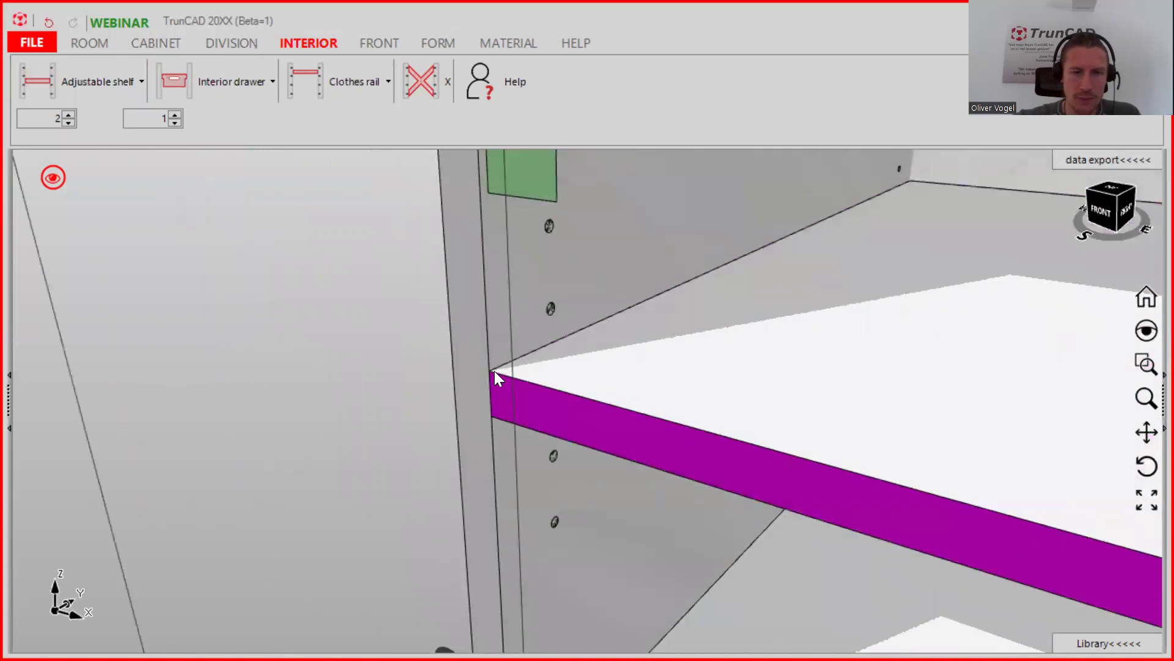
scroll(492, 369, "down", 8)
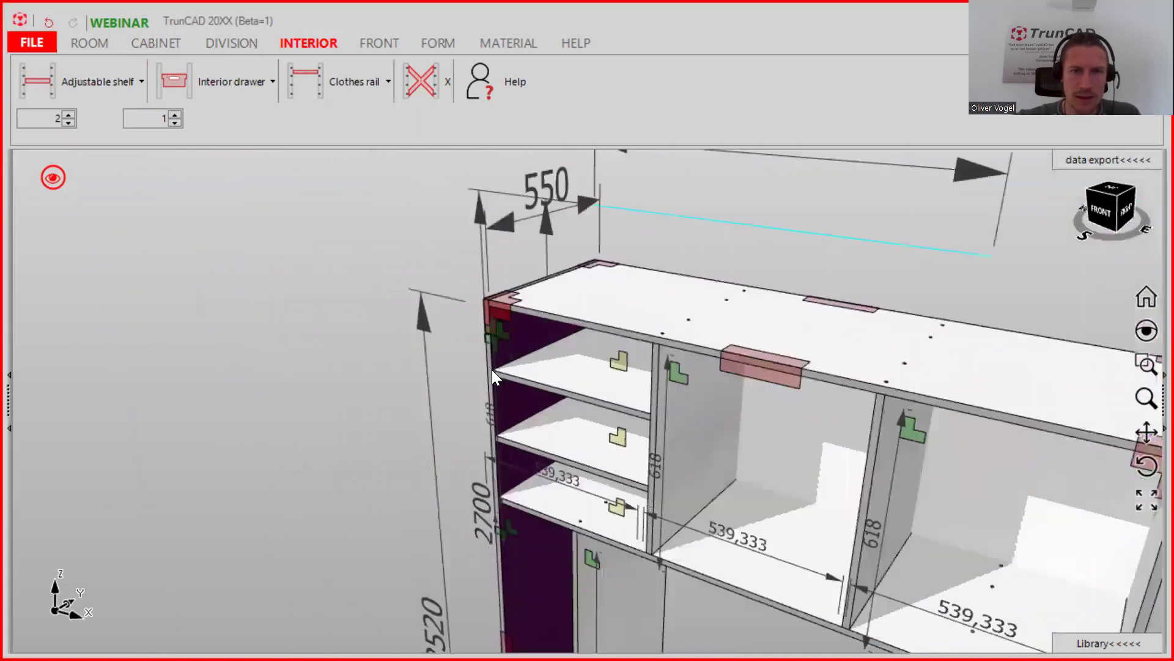
mouse_move(513, 376)
right_mouse_down()
mouse_move(537, 346)
mouse_move(516, 369)
mouse_move(502, 362)
right_mouse_up()
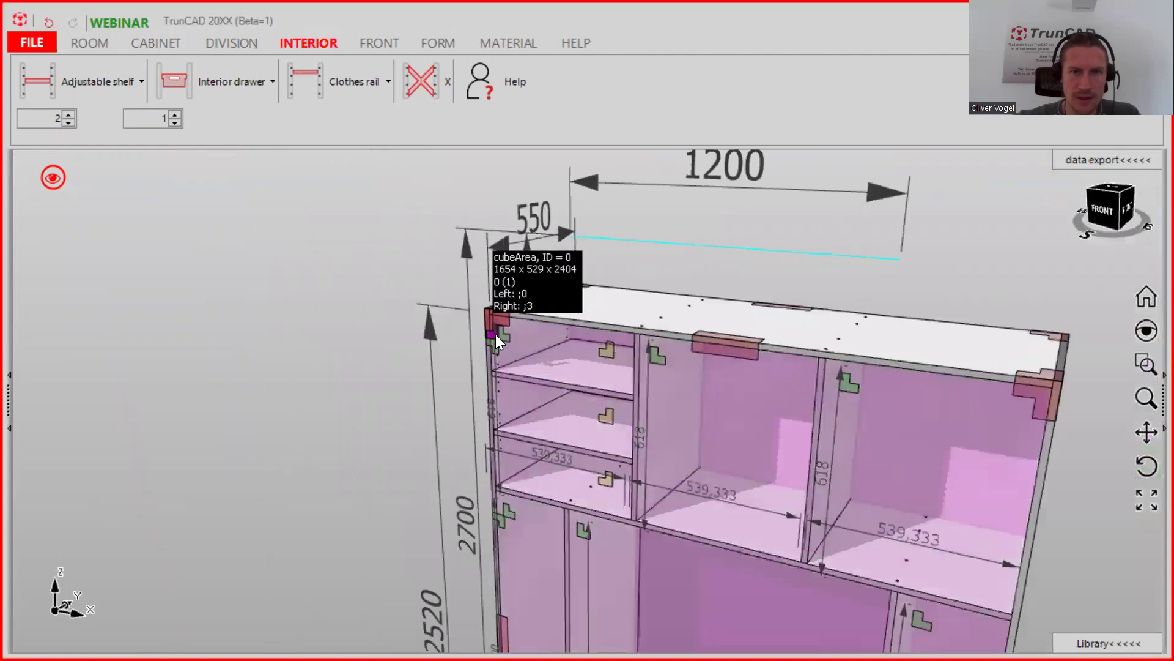
scroll(495, 334, "down", 1)
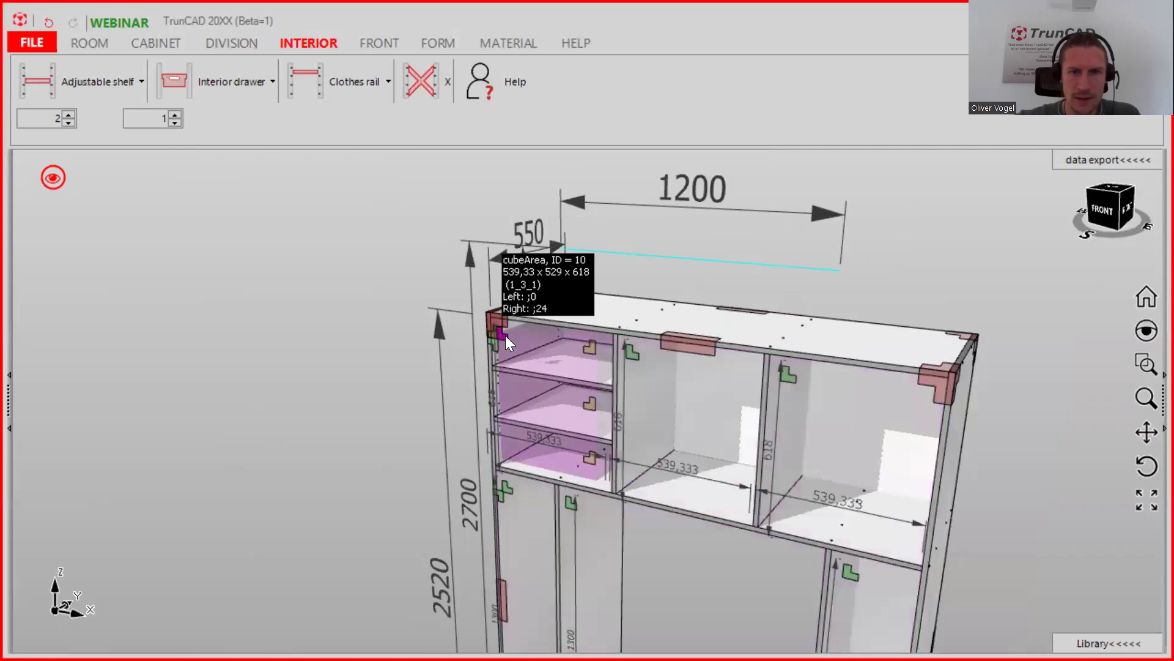
scroll(506, 335, "up", 2)
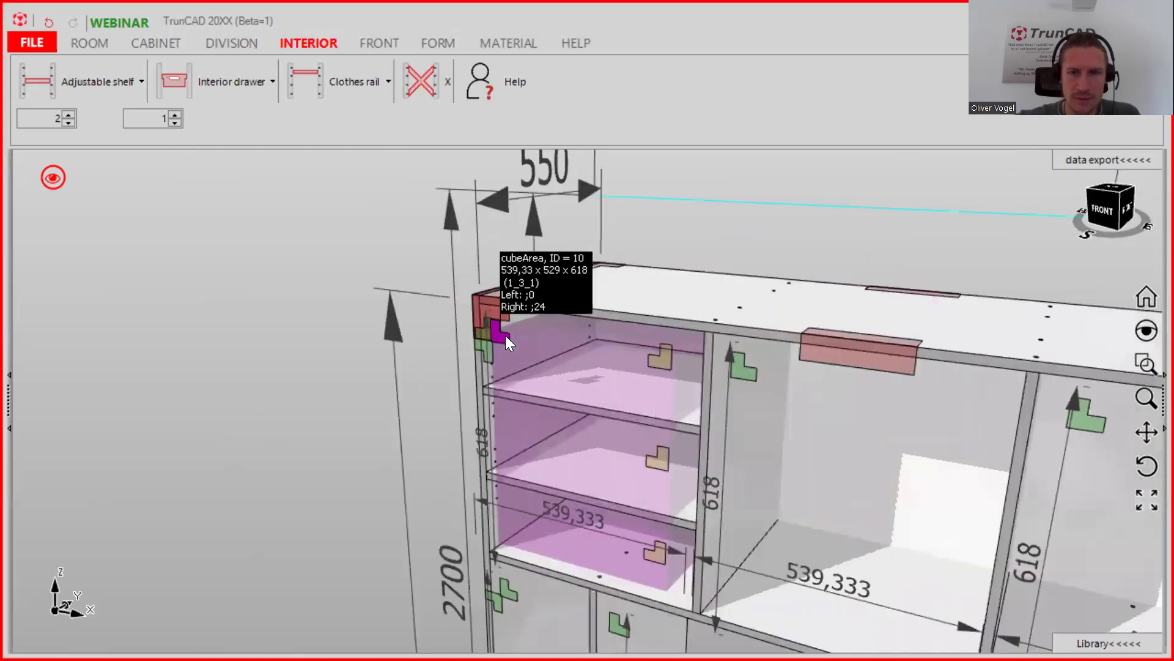
right_click(504, 335)
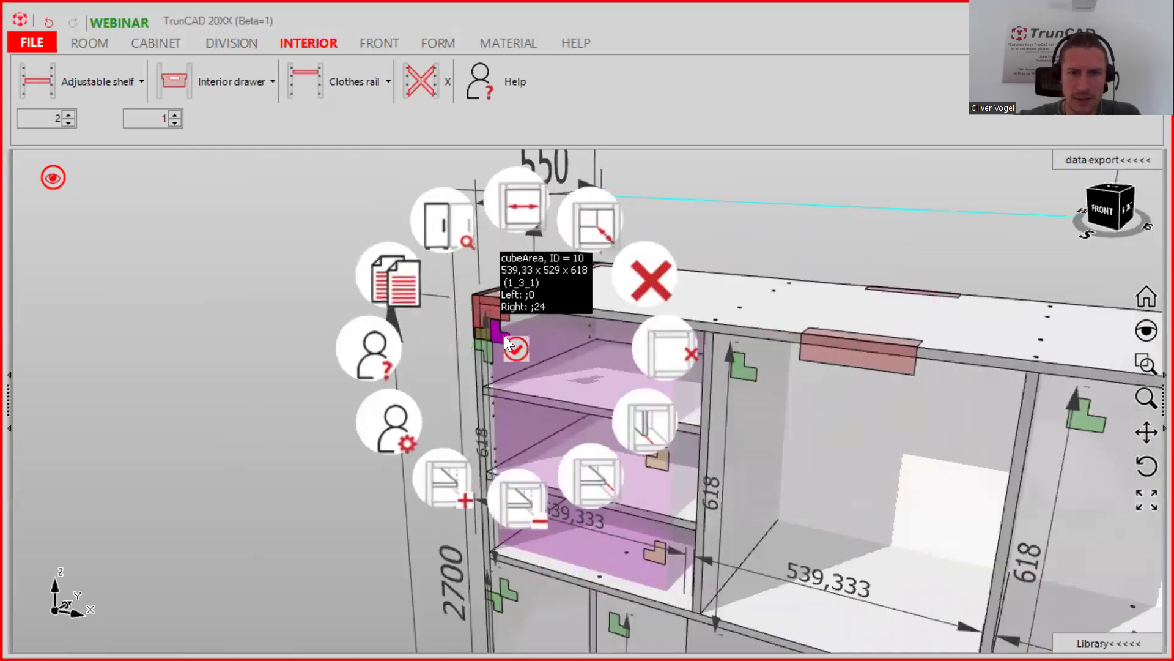
left_click(579, 479)
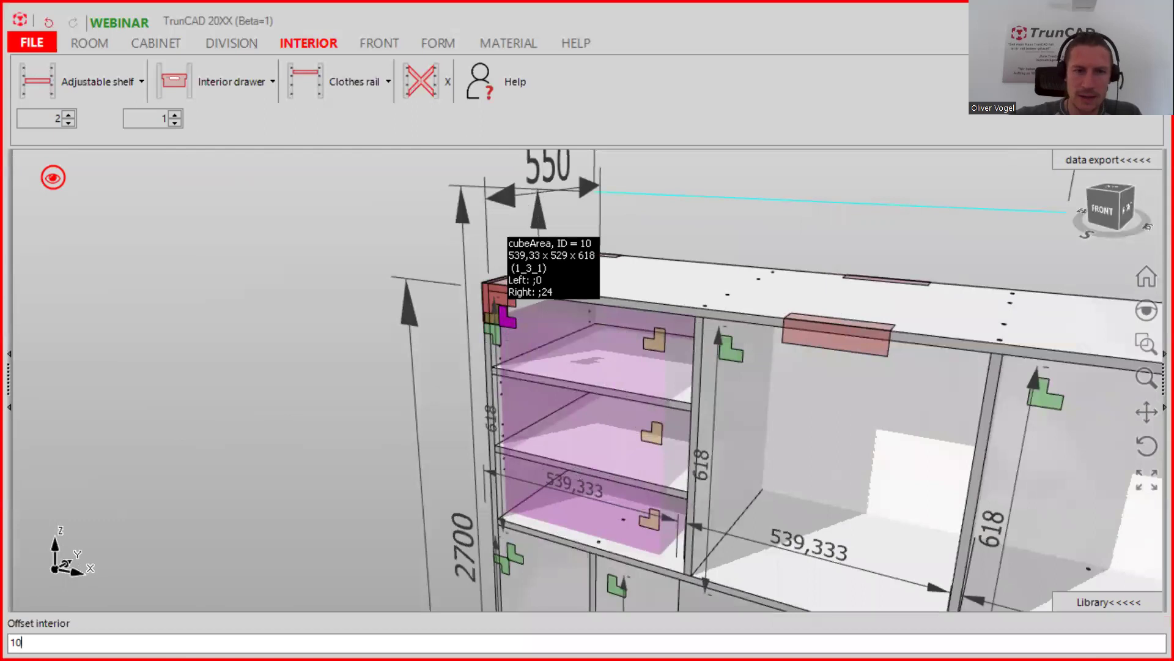
key("Return")
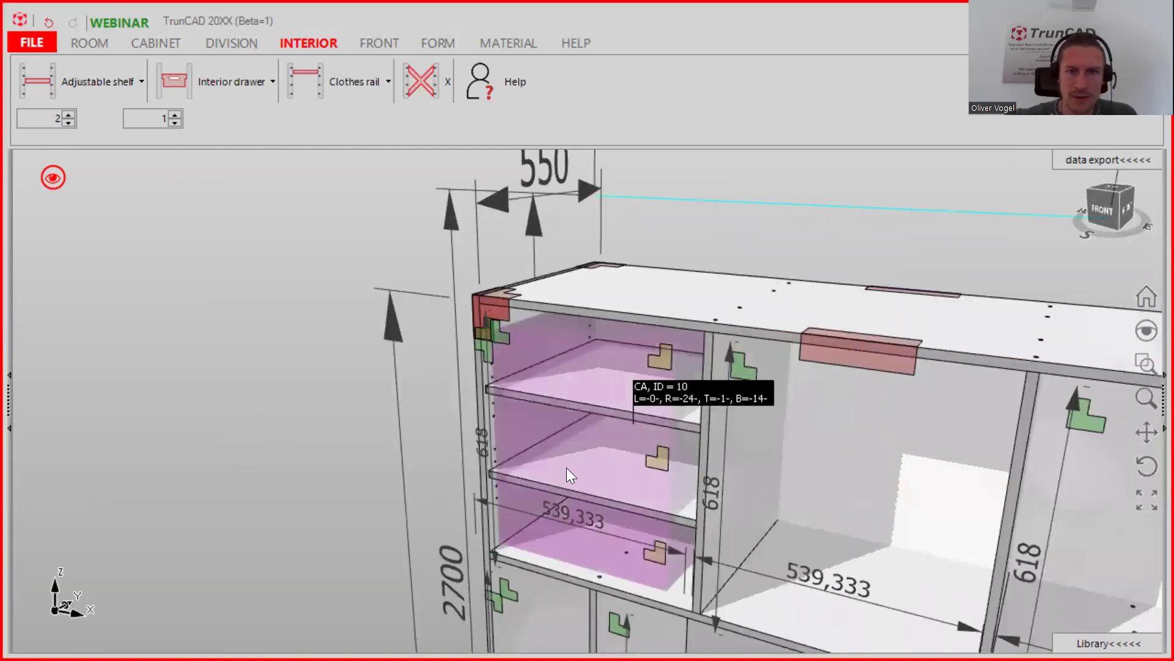
Copy the left area of the top compartment and paste its interior into the middle and right areas beside it.
scroll(565, 467, "up", 3)
middle_click_drag(565, 467, 537, 466)
scroll(536, 467, "down", 4)
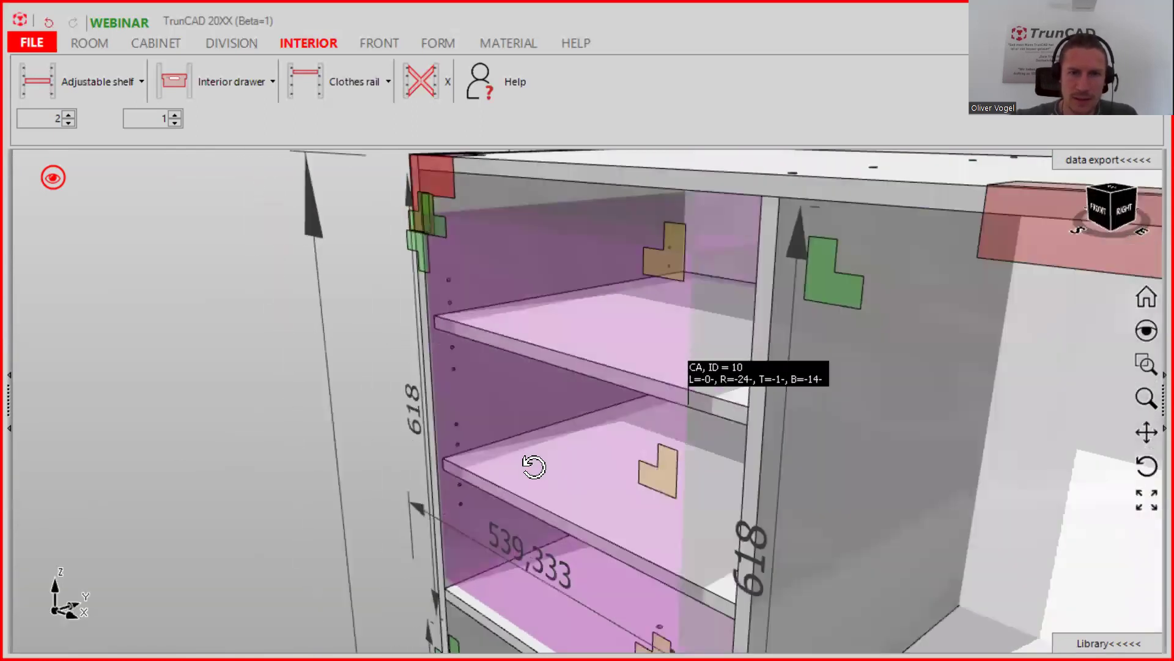
scroll(575, 454, "down", 2)
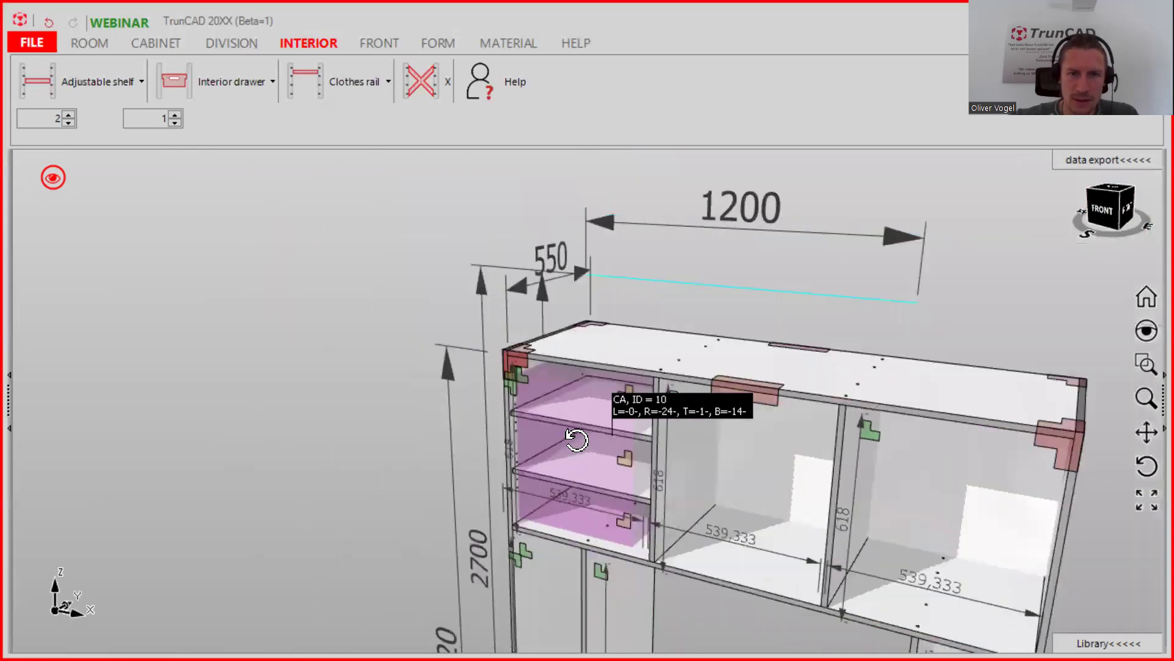
right_click(525, 368)
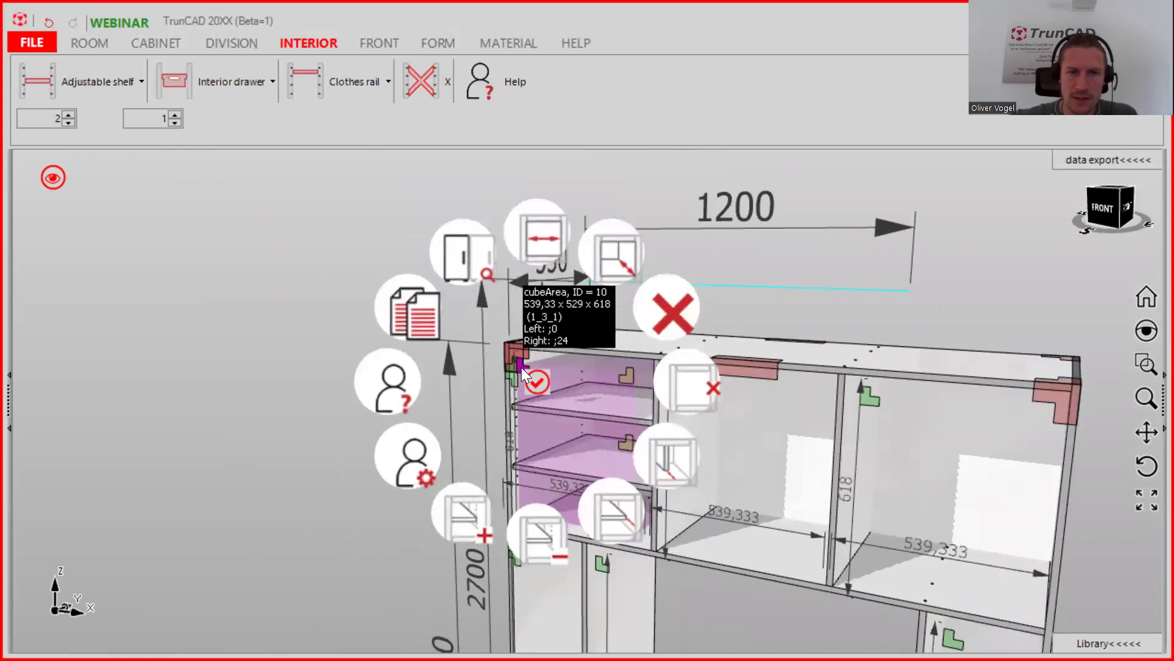
left_click(432, 313)
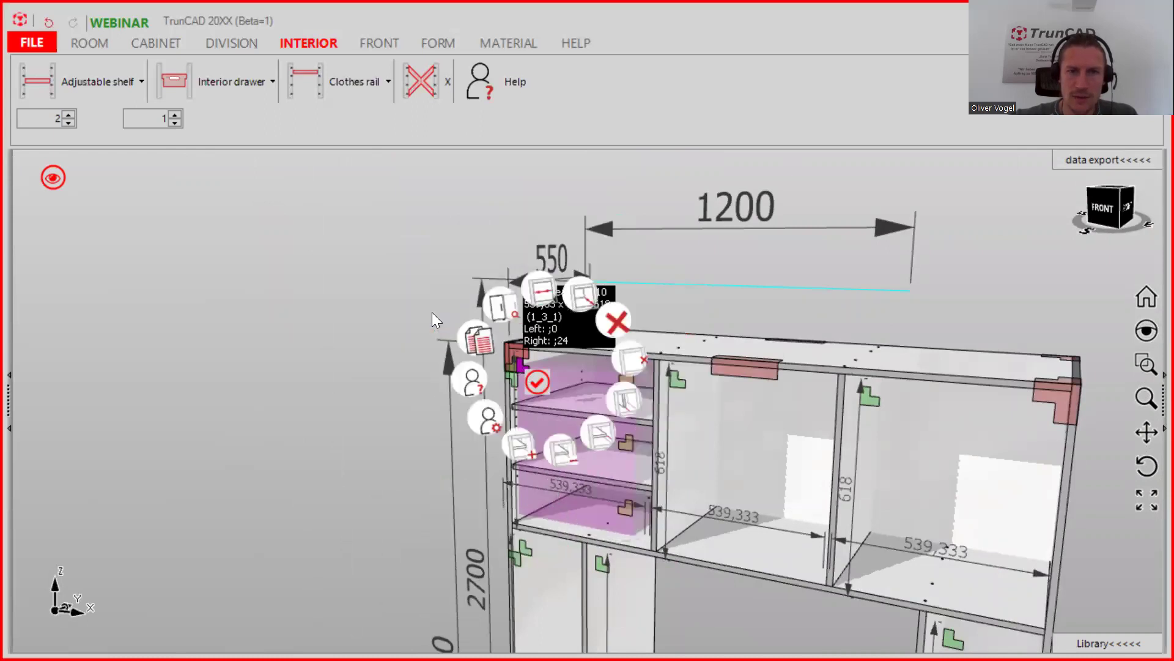
right_click(680, 387)
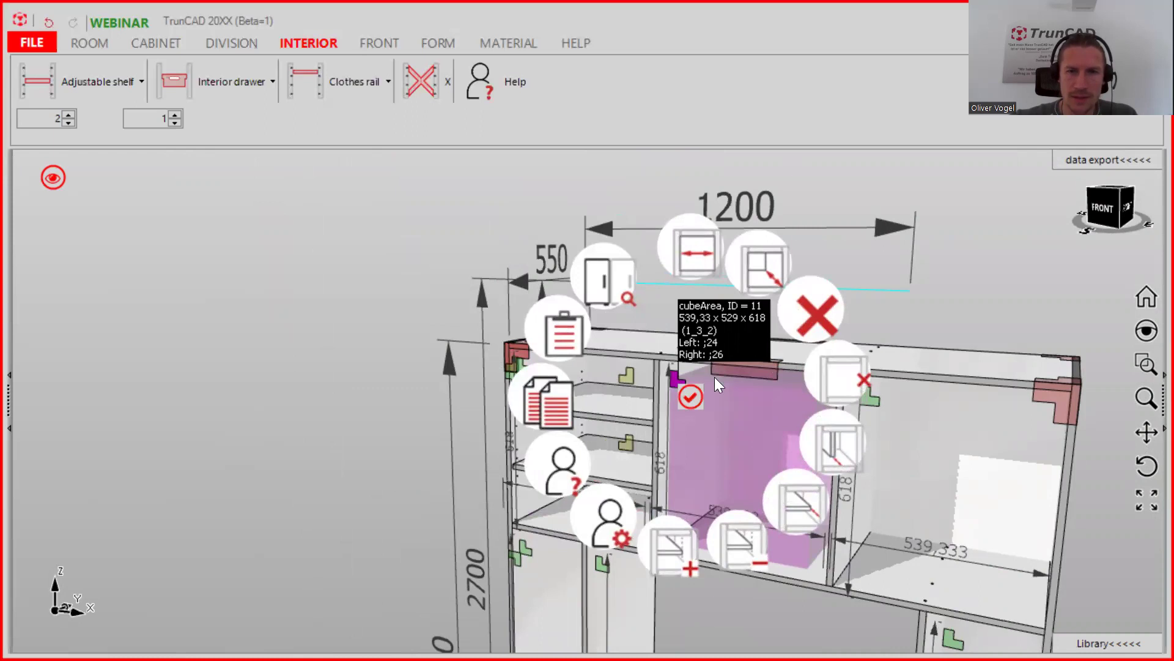
left_click(569, 334)
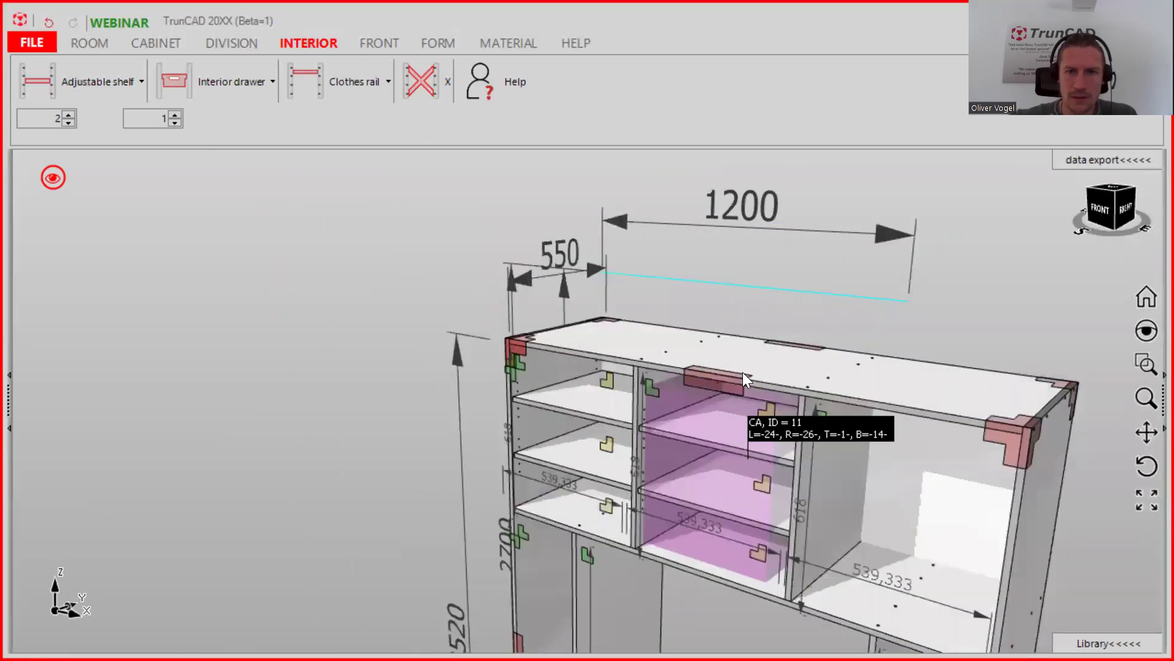
right_click(772, 374)
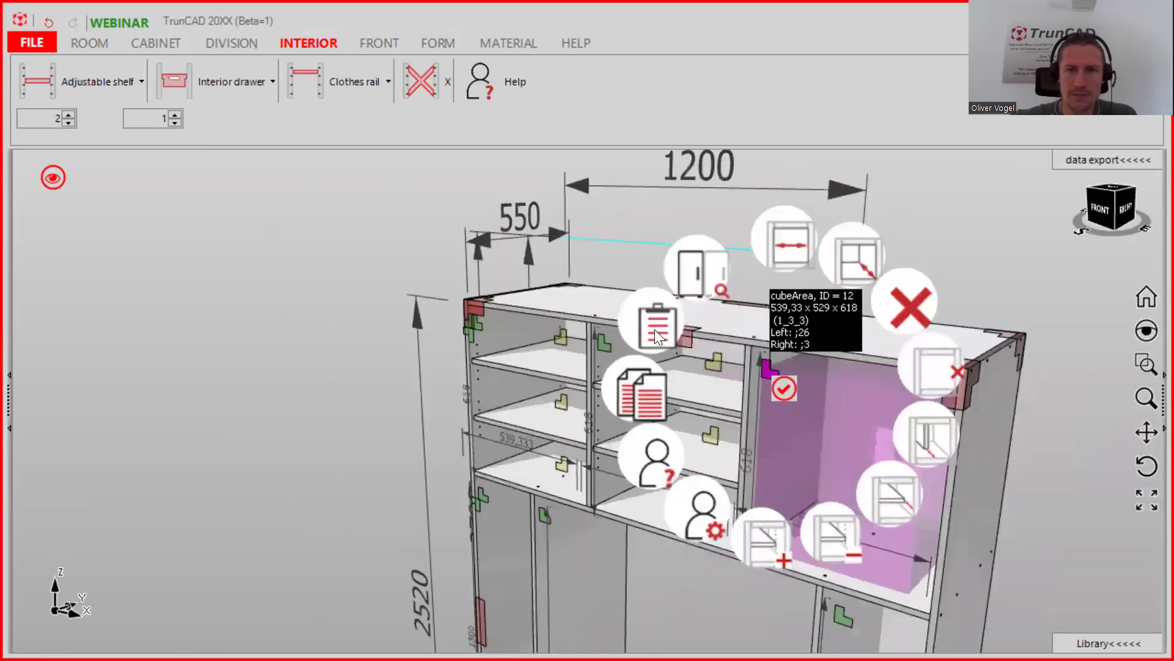
left_click(656, 331)
Add one adjustable shelf to the middle area of the cabinet's bottom compartment.
middle_click_drag(672, 352, 650, 520)
scroll(639, 417, "up", 2)
scroll(640, 418, "down", 2)
scroll(651, 505, "up", 3)
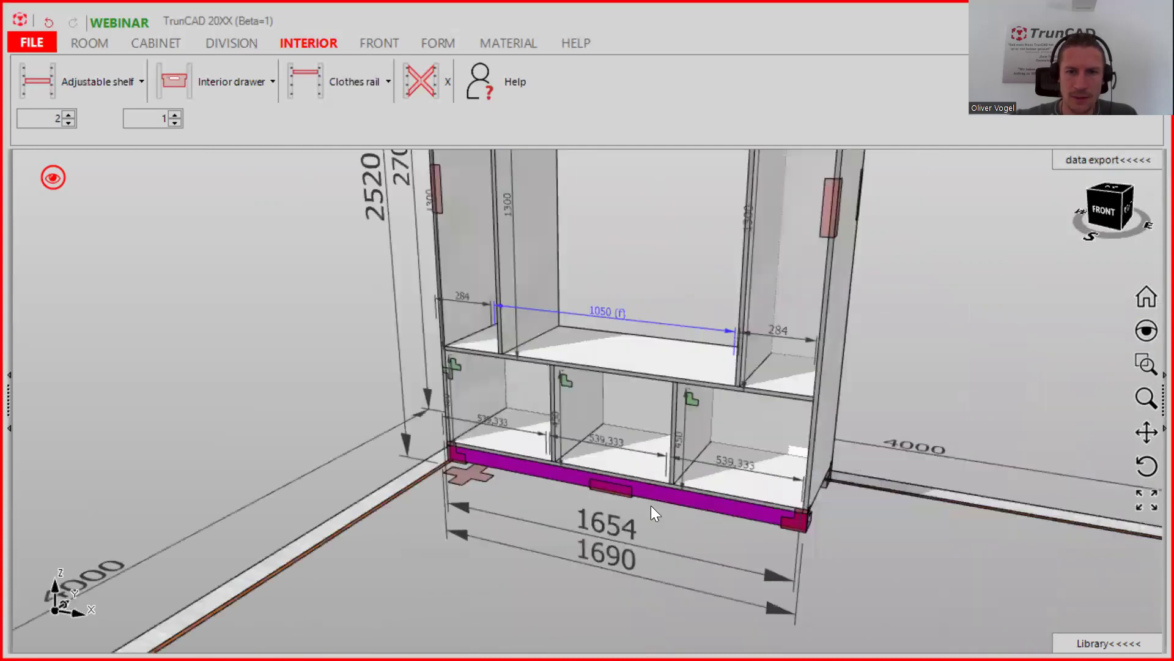
scroll(651, 506, "up", 2)
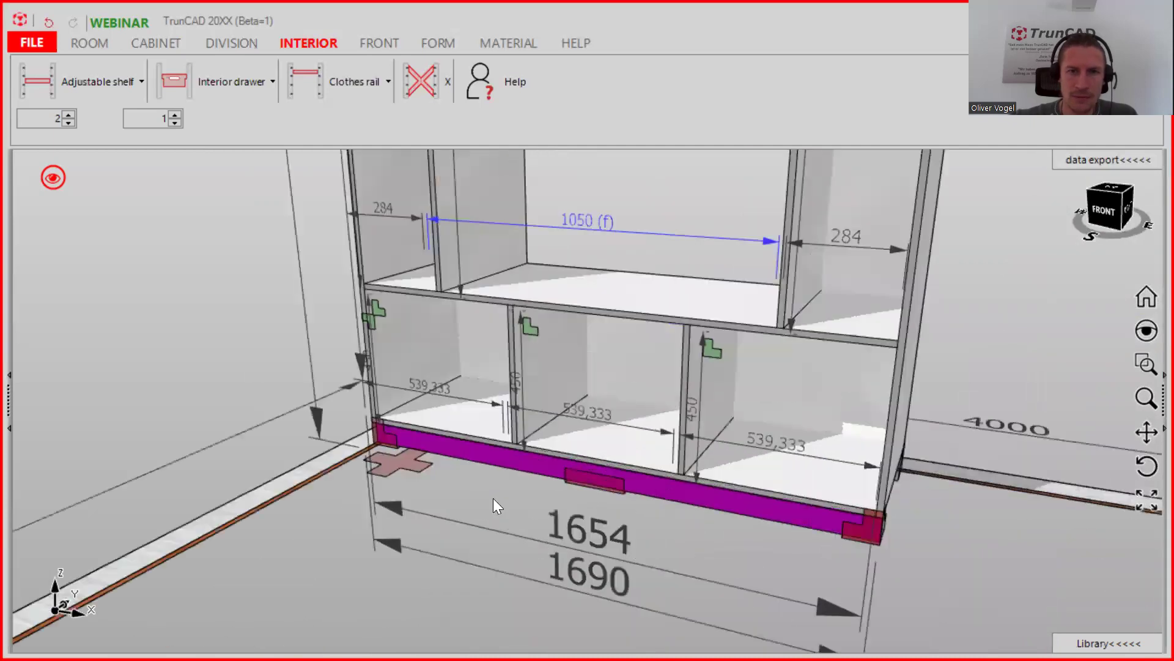
left_click(68, 123)
left_click_drag(79, 82, 647, 371)
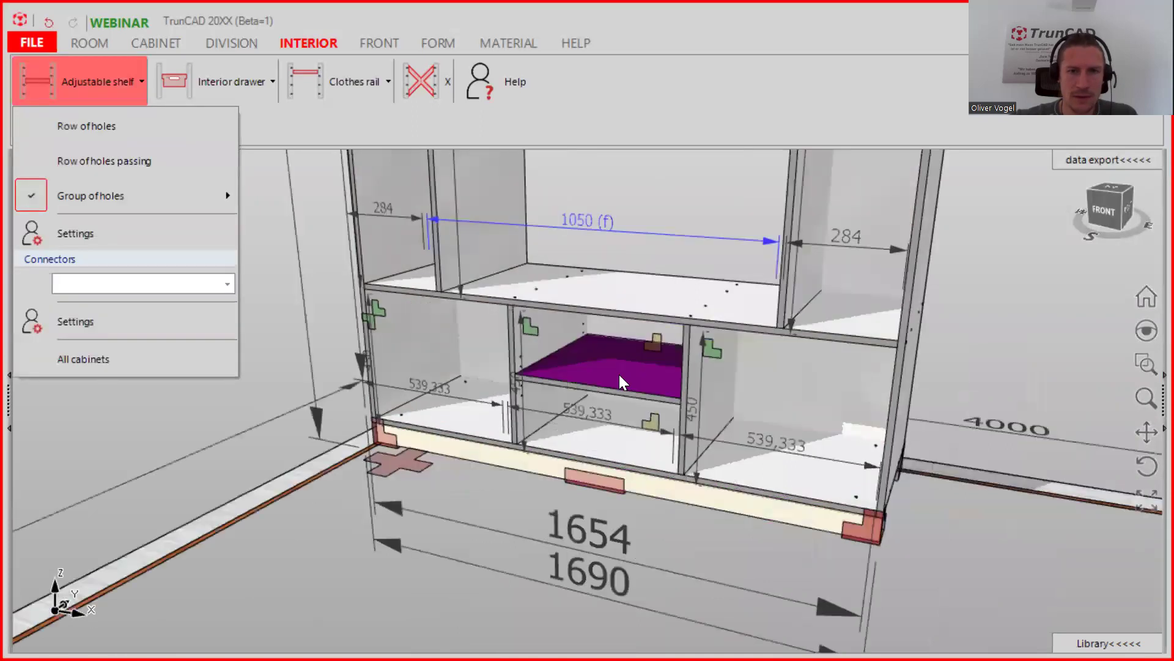
Set the Offset of interior for the middle area of the bottom compartment to 10 and save the area settings.
scroll(608, 373, "up", 3)
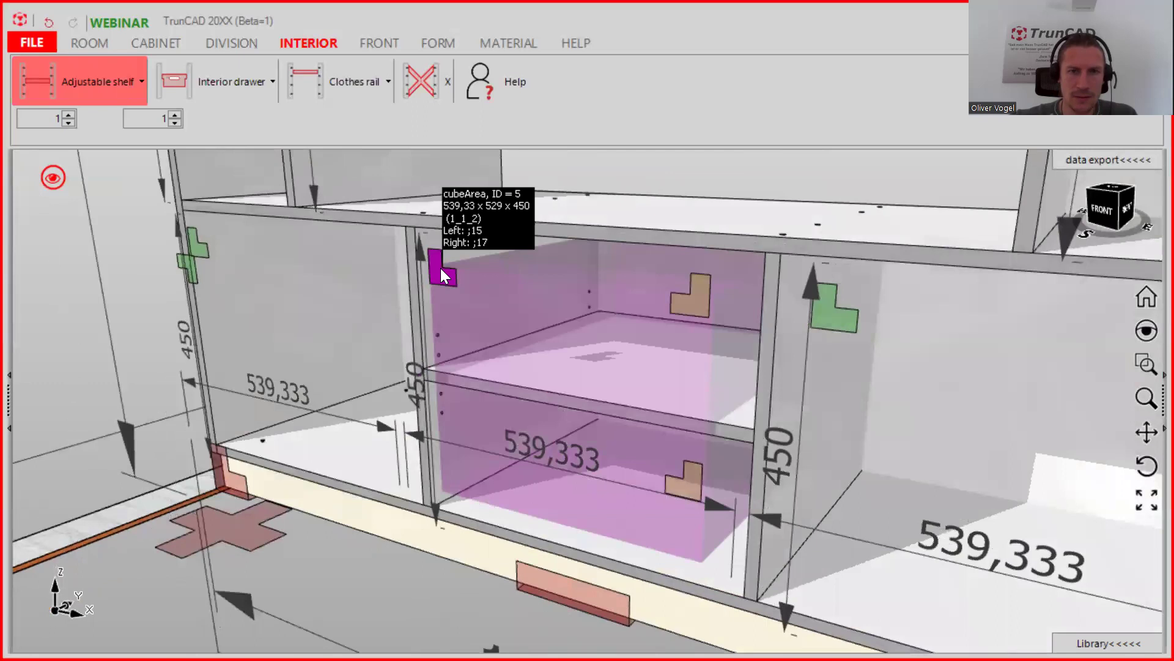
right_click(441, 269)
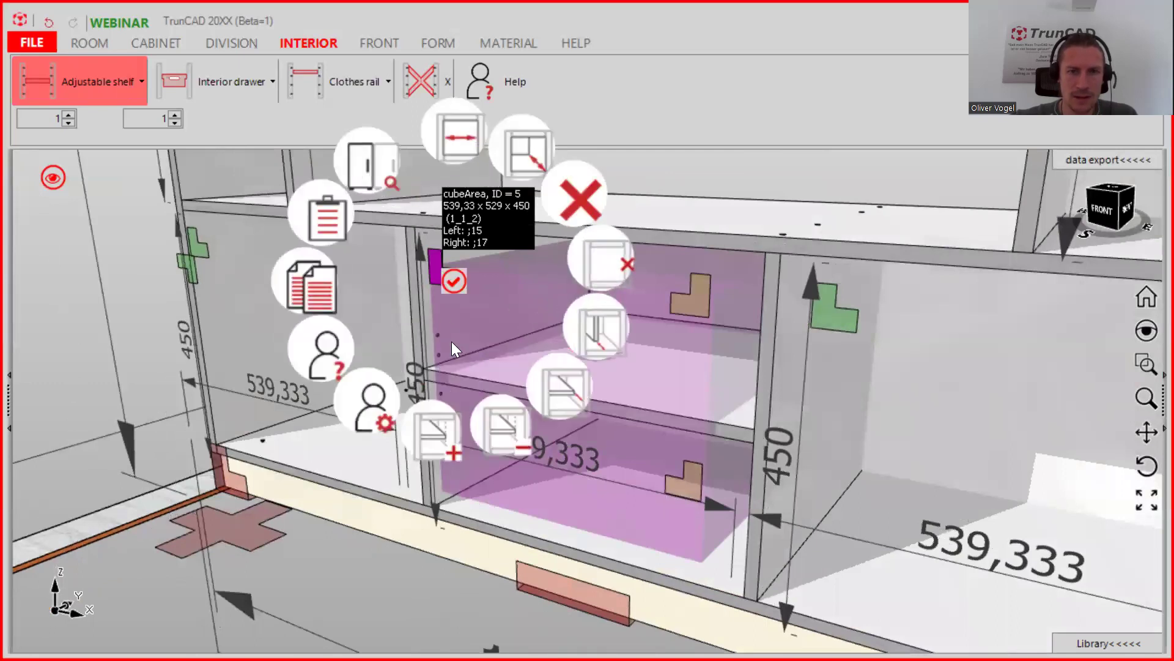
left_click(378, 399)
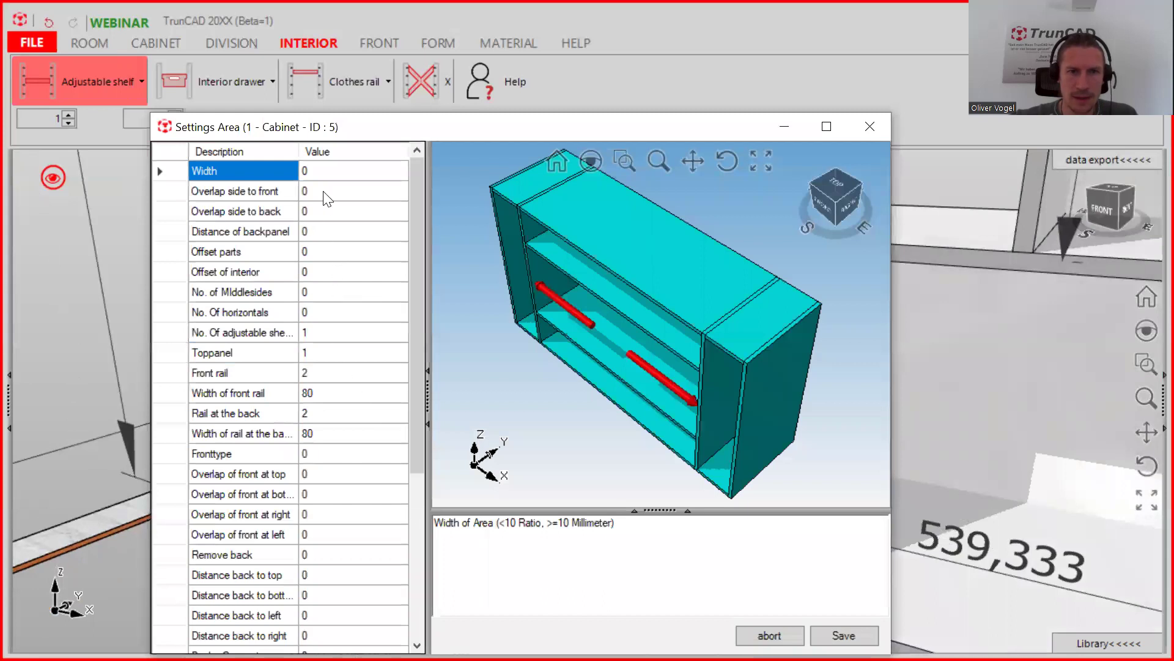
left_click(324, 272)
type("10")
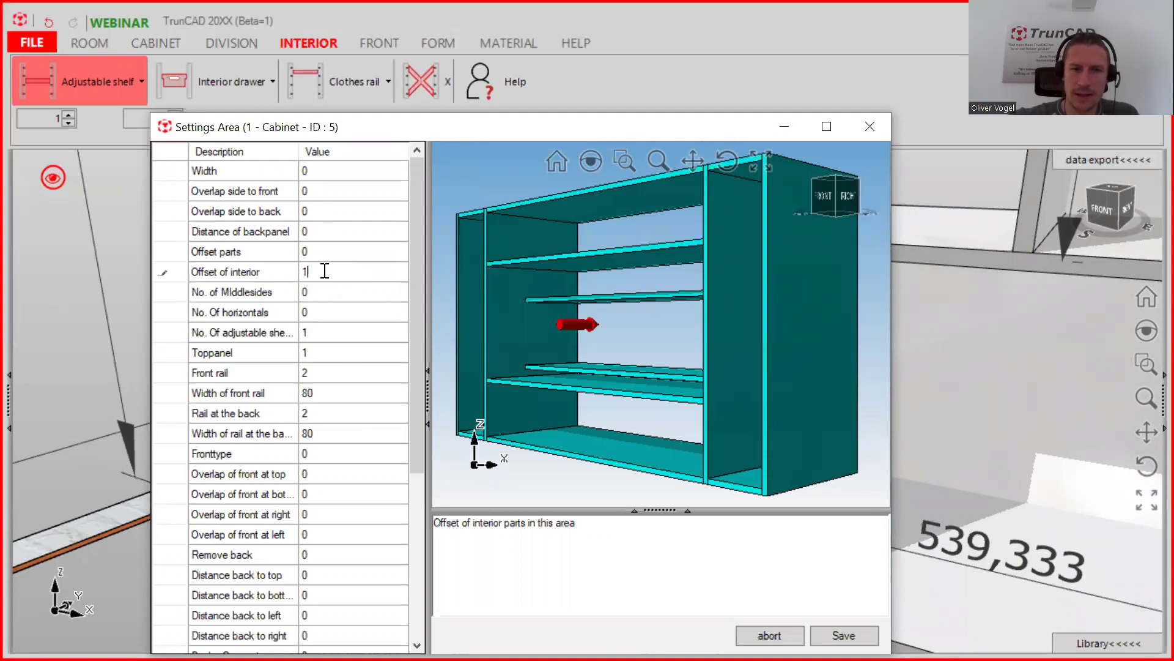
left_click(844, 635)
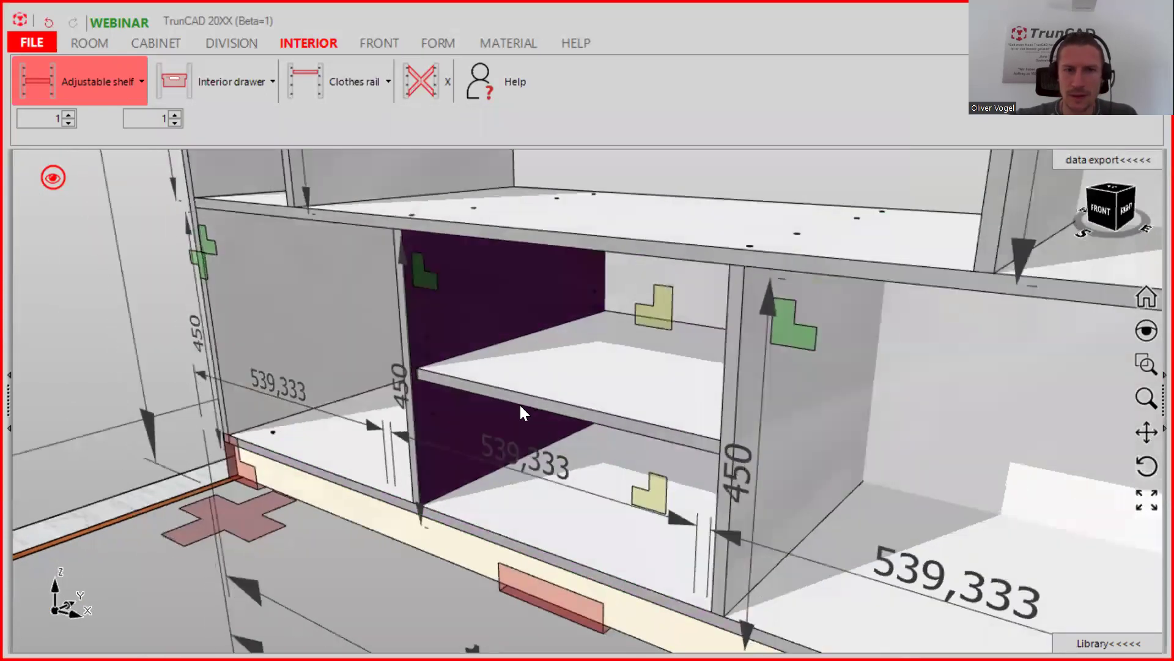
scroll(412, 364, "up", 5)
scroll(428, 365, "down", 5)
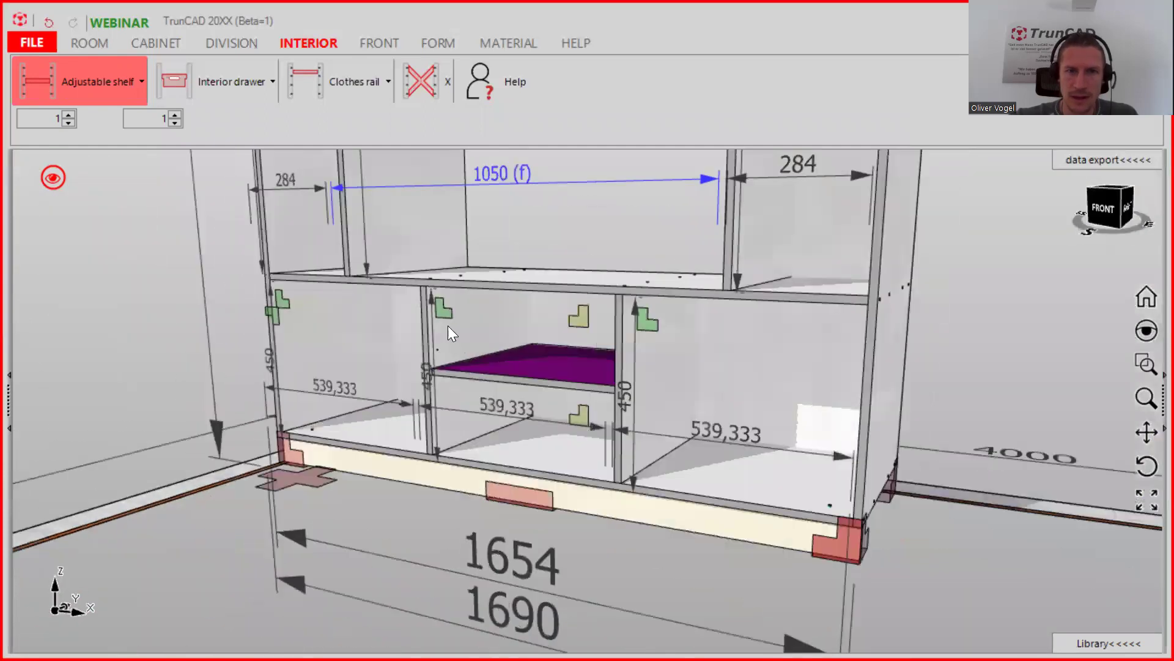
Copy the middle area of the bottom compartment and paste its interior into the right and left areas beside it.
right_click(437, 312)
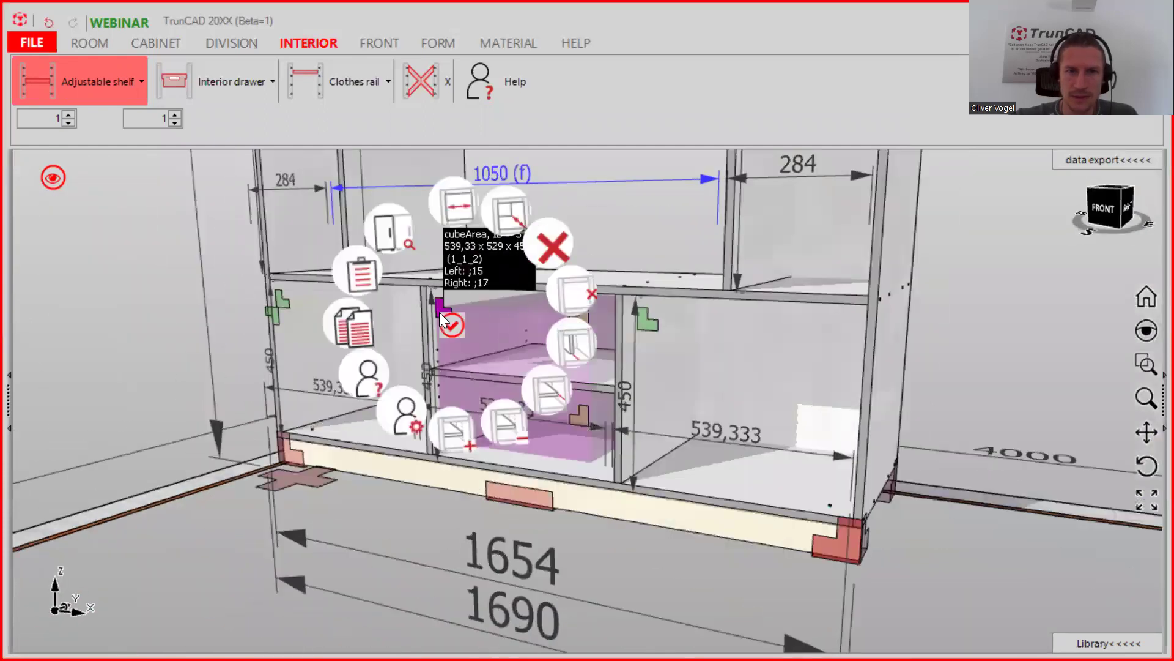
left_click(320, 330)
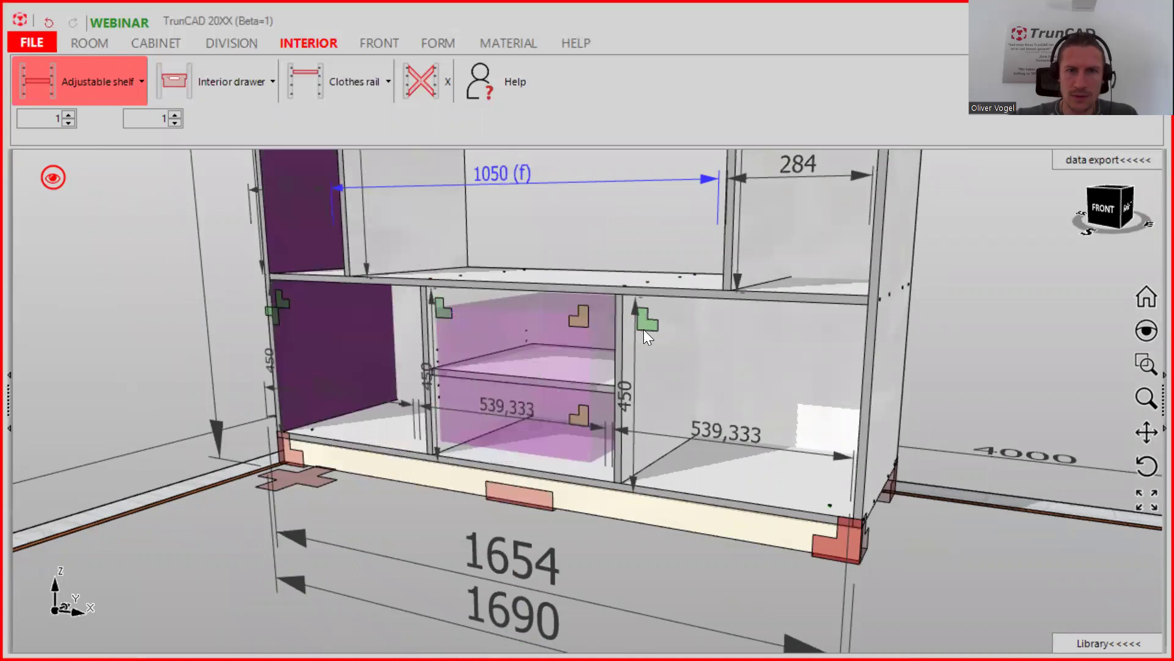
right_click(648, 323)
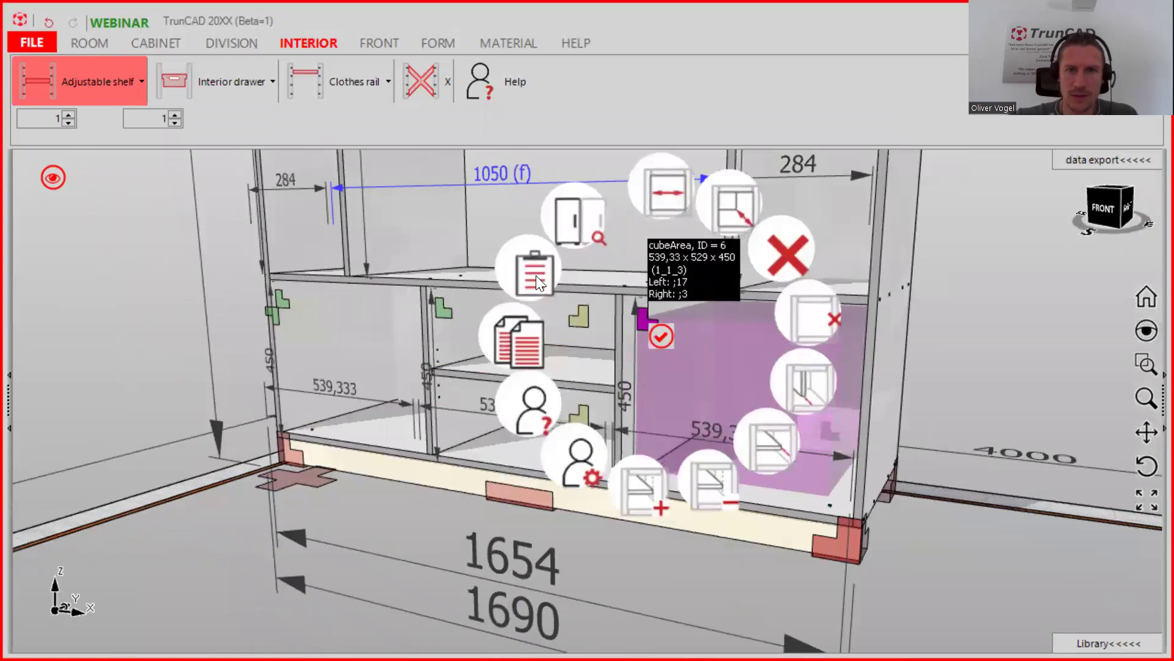
left_click(609, 300)
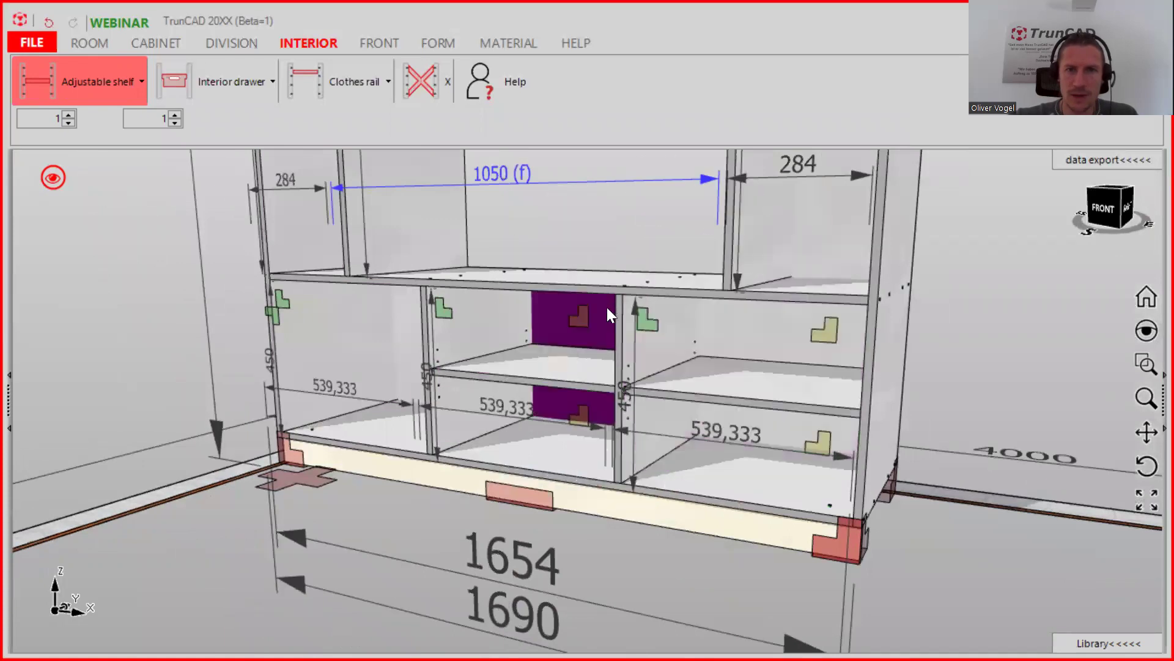
right_click(281, 304)
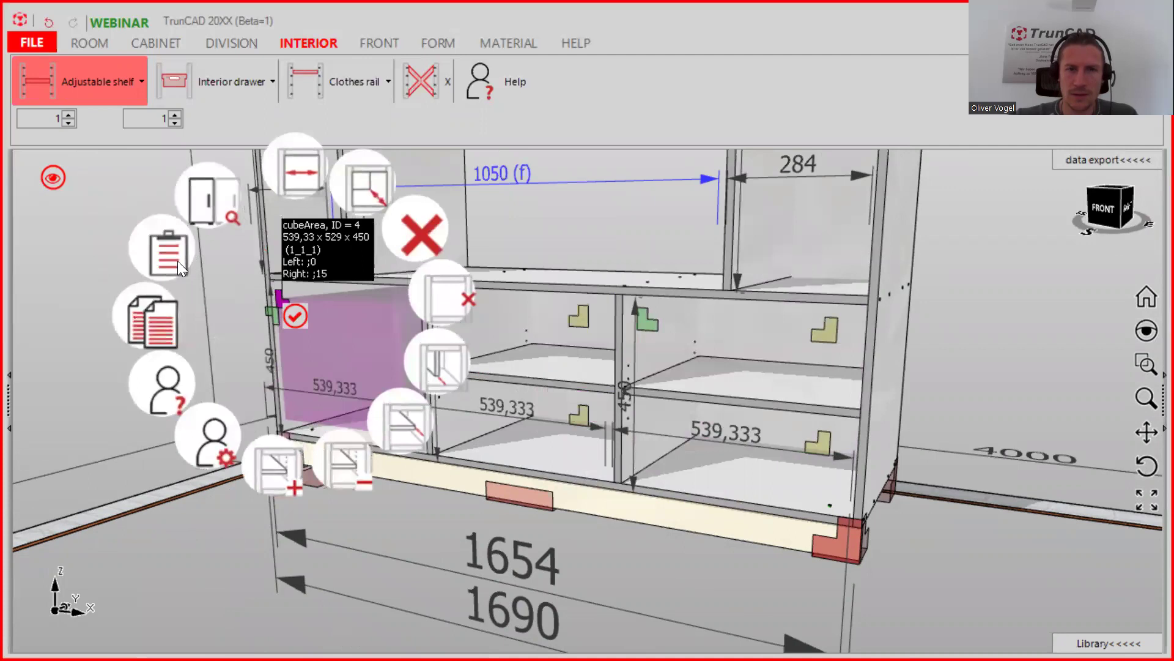
left_click(178, 262)
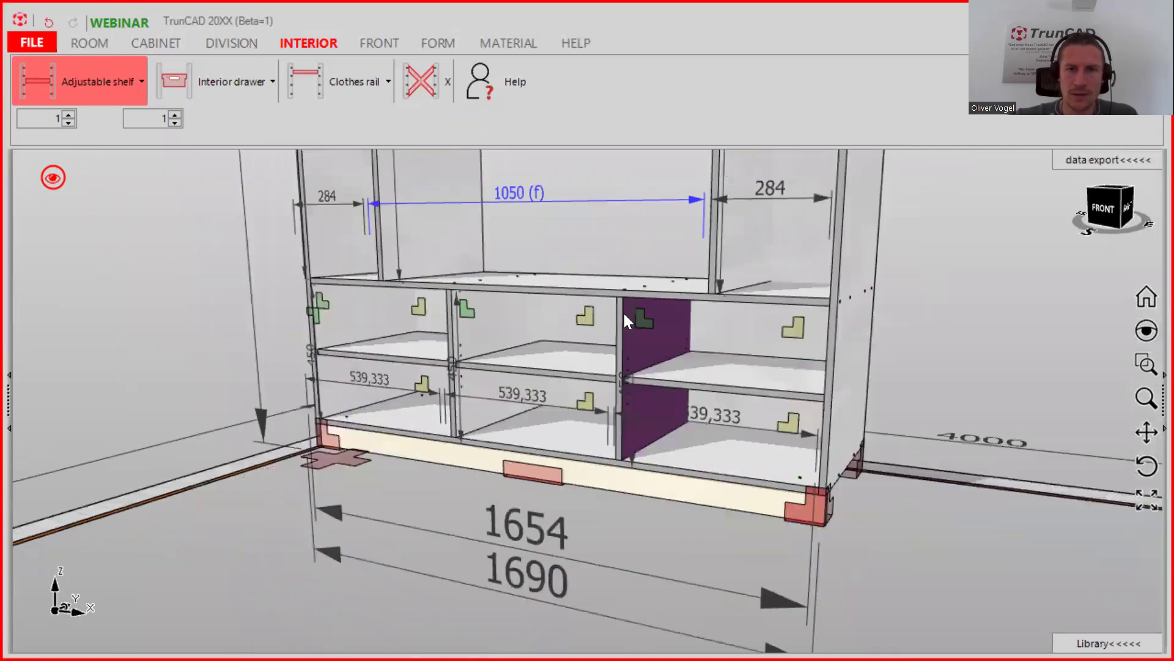
Add four adjustable shelves to the narrow area right of the central opening.
scroll(624, 313, "down", 6)
middle_click_drag(659, 409, 636, 336)
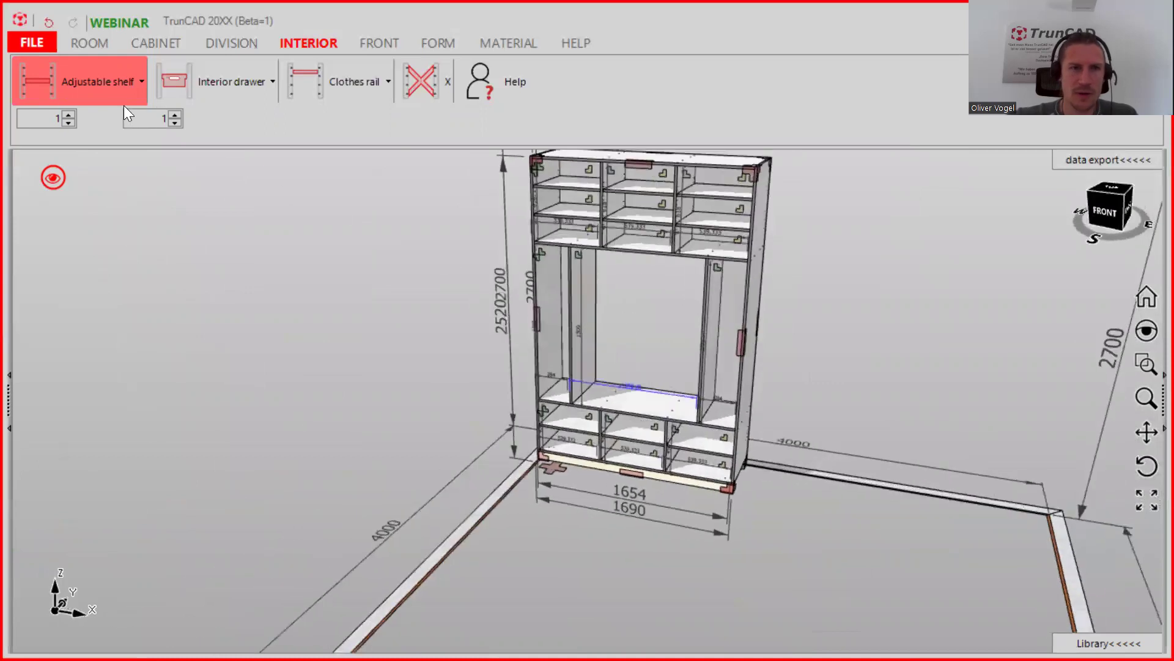
left_click(68, 115)
left_click(68, 115)
left_click(68, 115)
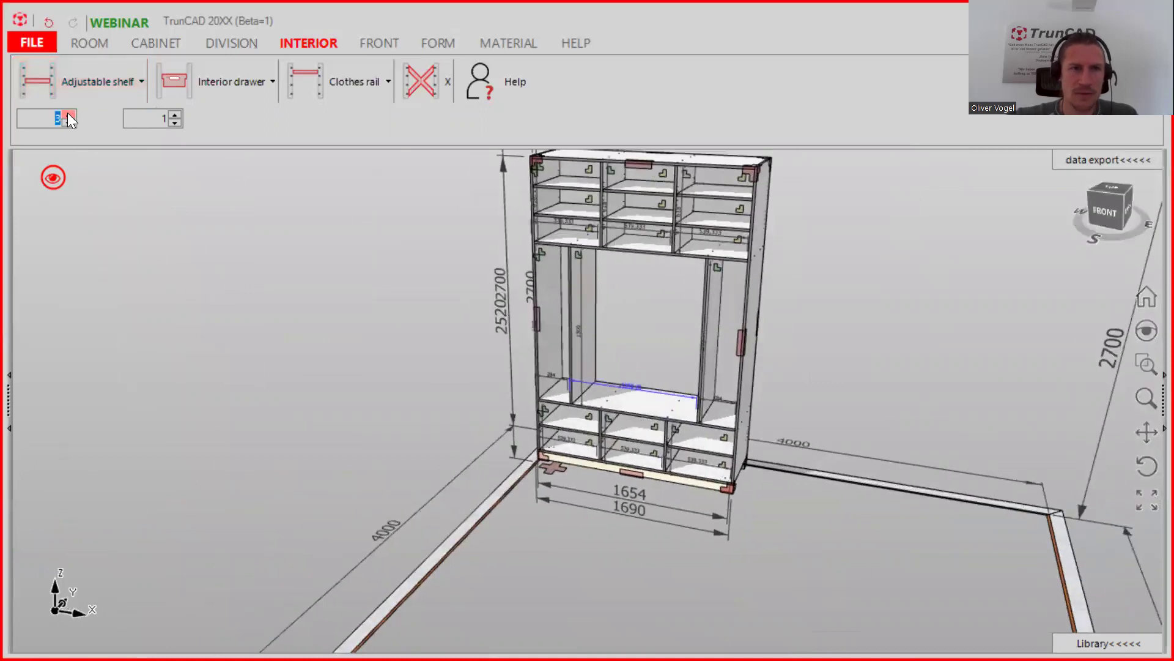
left_click(36, 83)
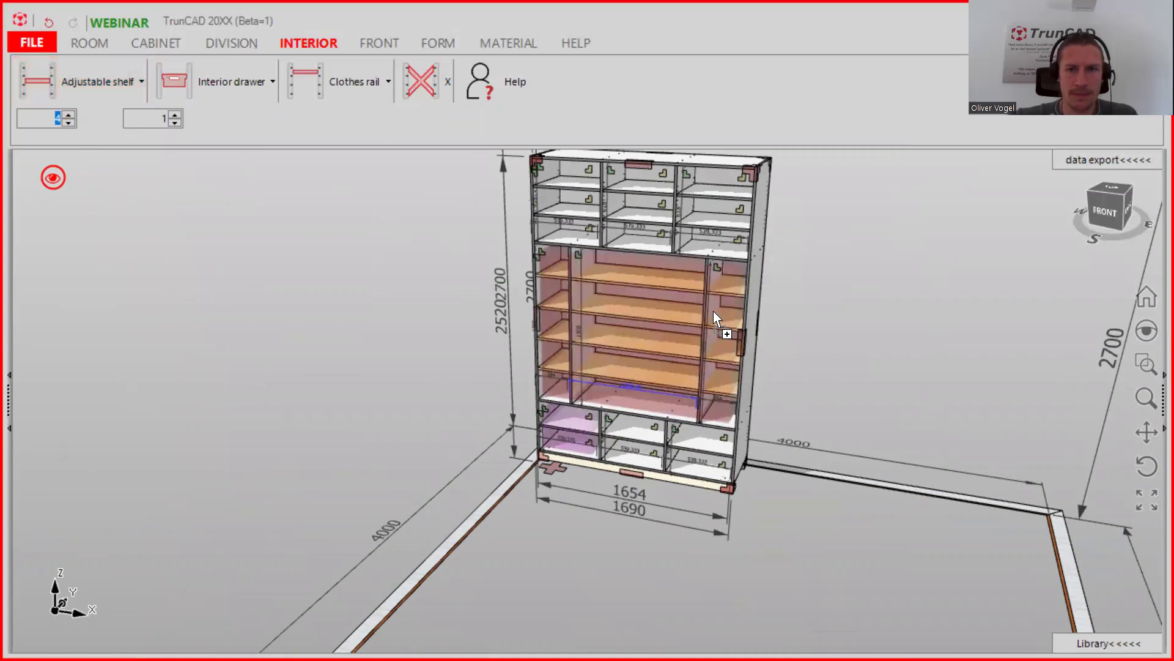
left_click(741, 314)
Set the interior offset of the narrow shelf area right of the central opening.
scroll(732, 325, "up", 5)
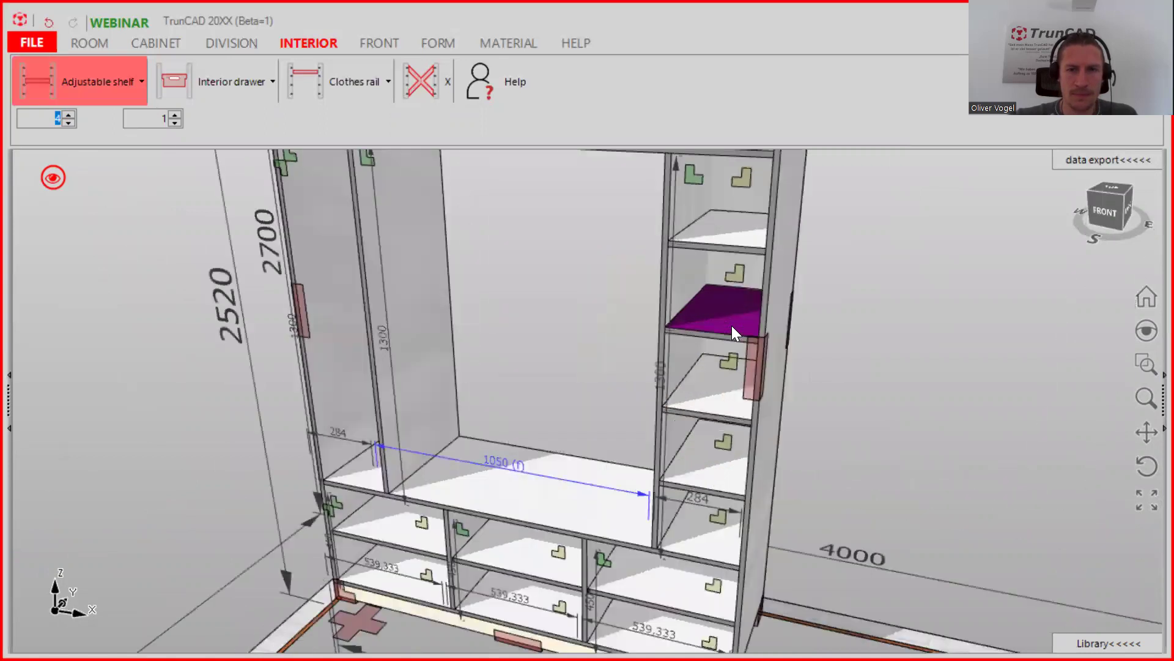
scroll(710, 329, "down", 6)
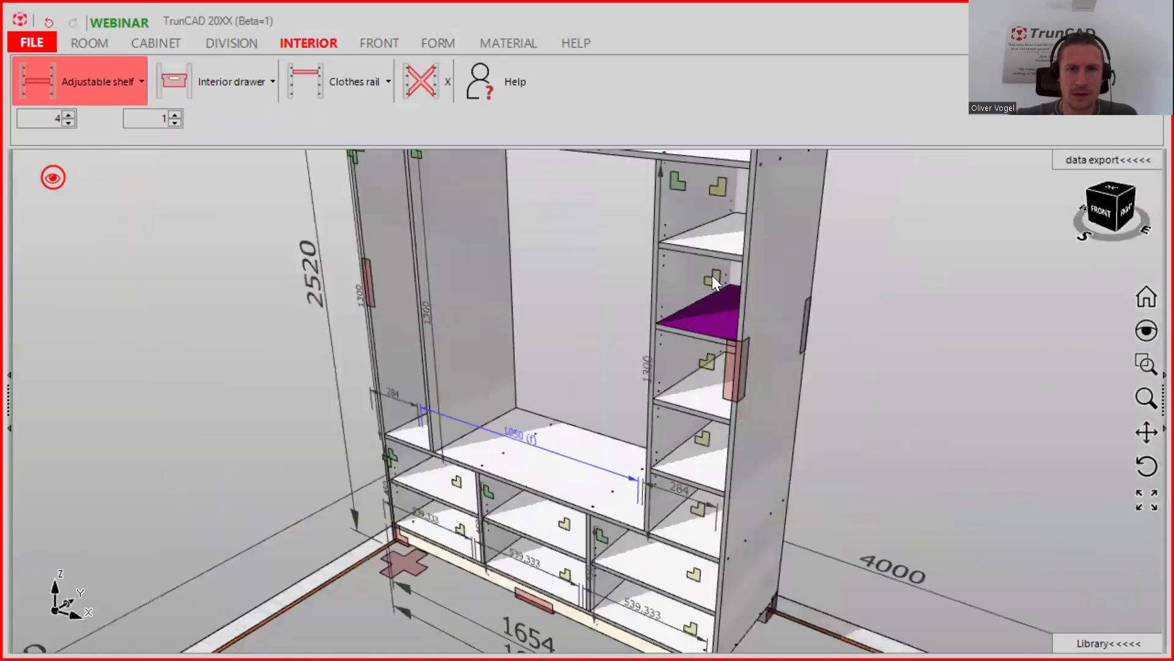
right_click(675, 187)
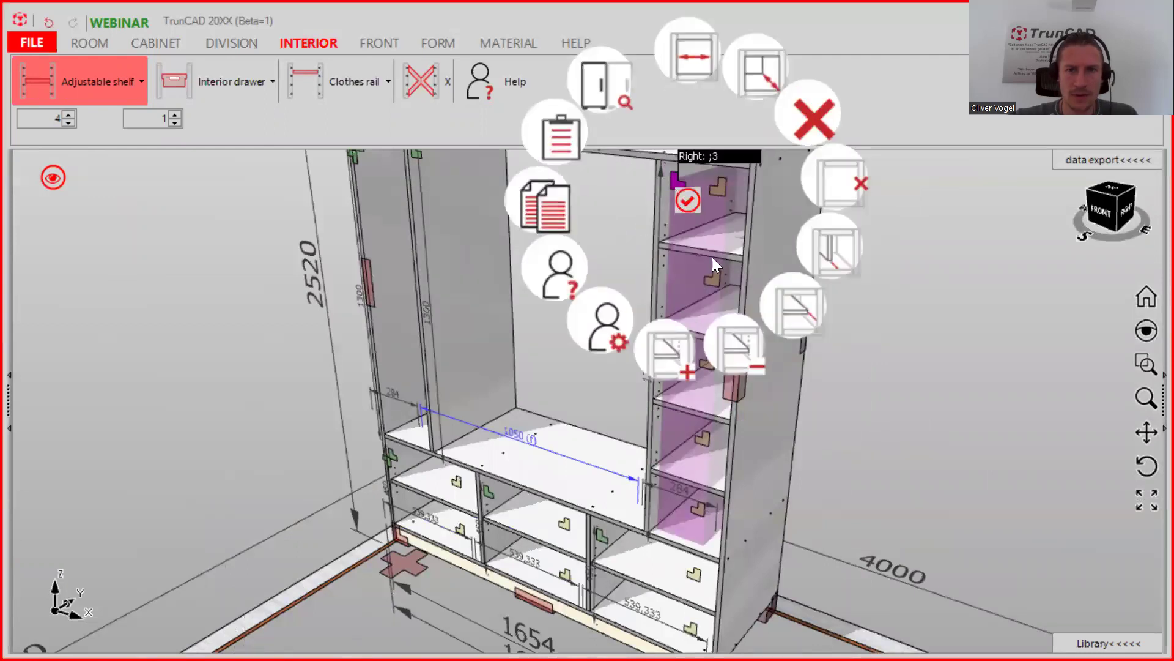
left_click(807, 307)
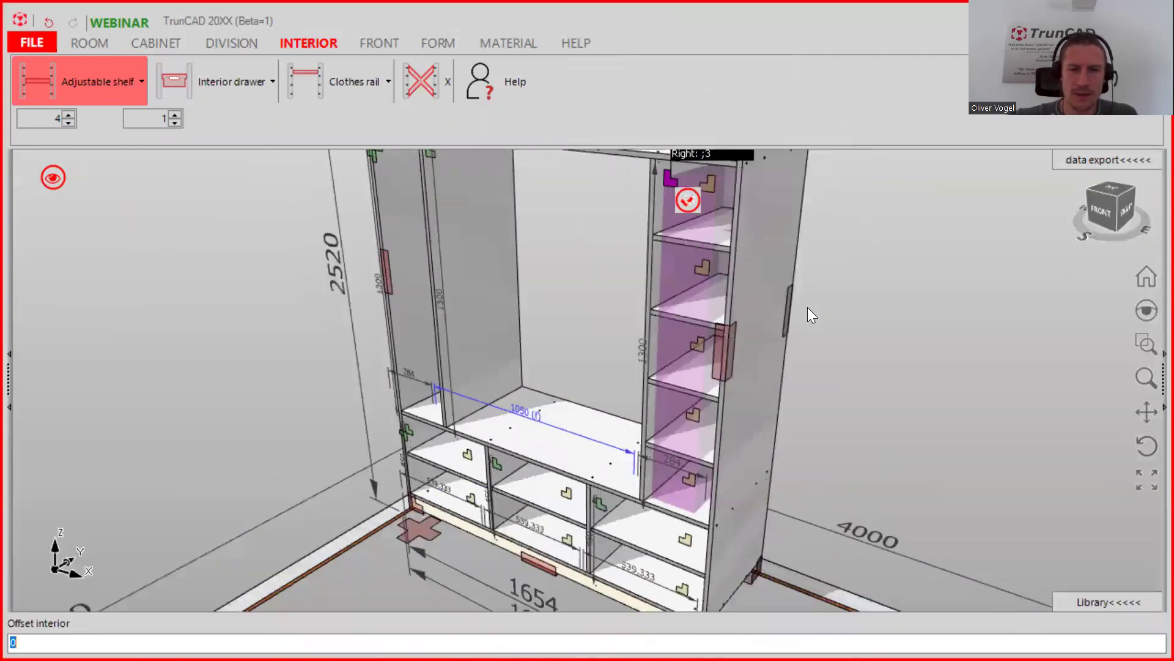
key("Return")
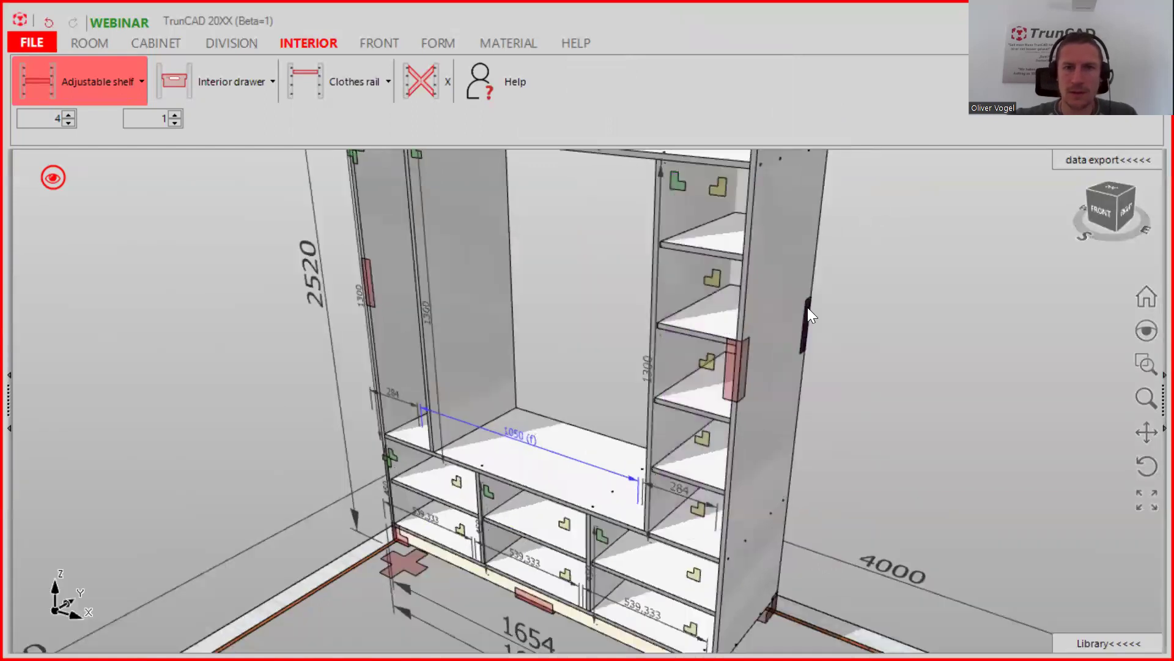
Copy the narrow right area and paste its interior into the narrow area left of the central opening.
left_click(676, 189)
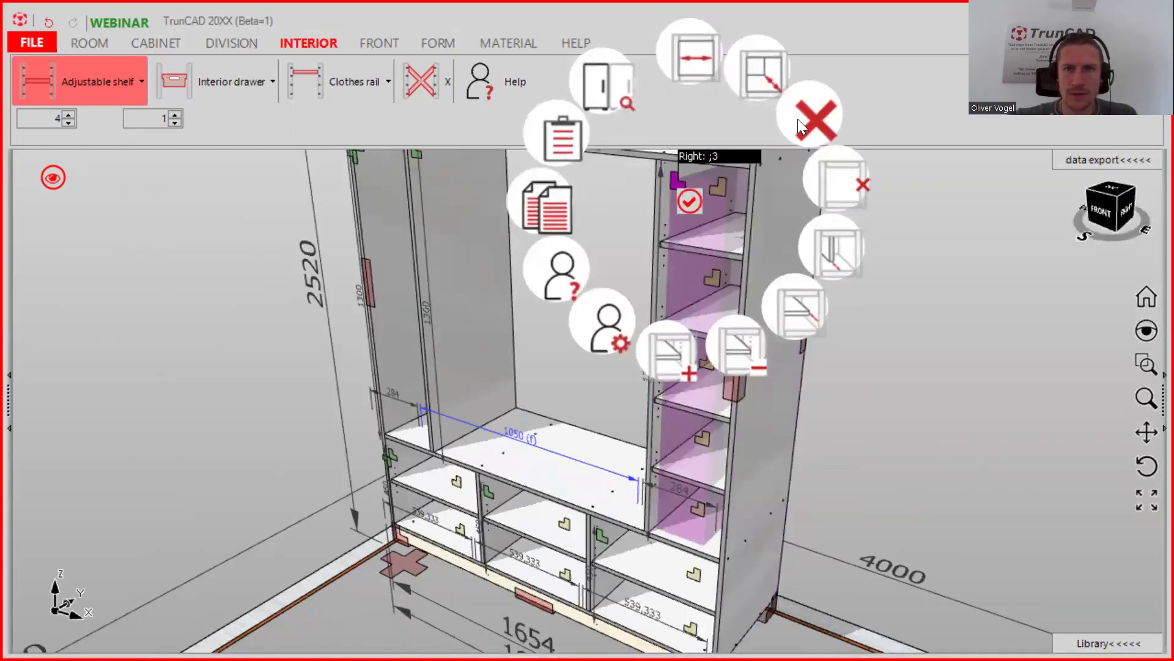
left_click(550, 196)
scroll(446, 234, "down", 2)
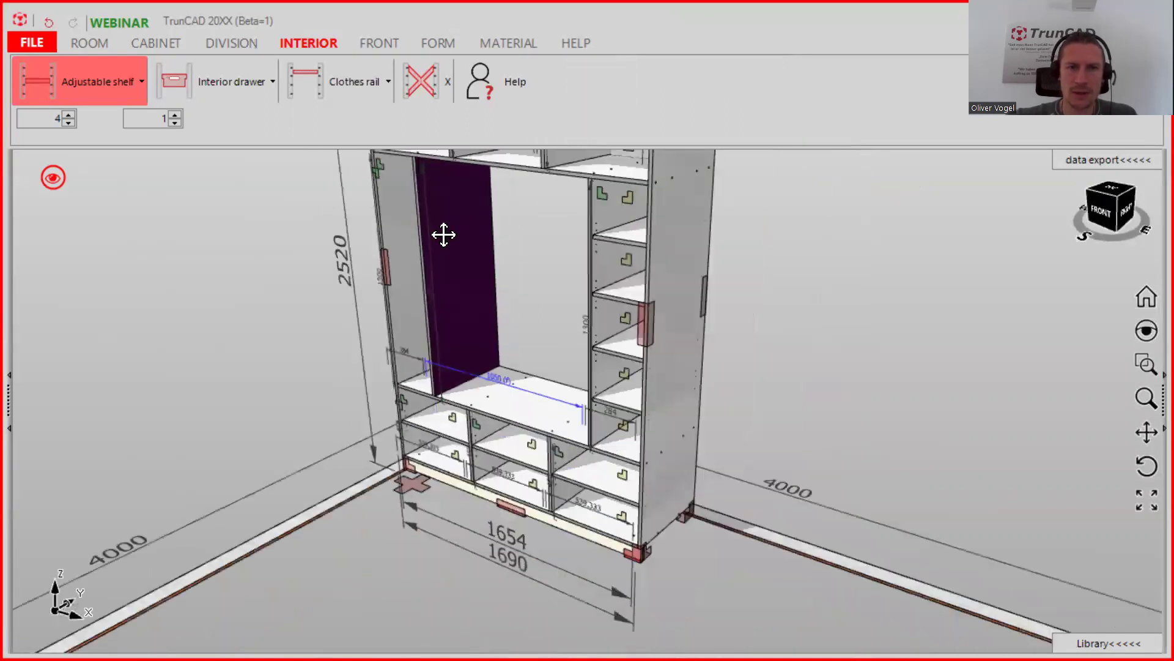
scroll(332, 242, "up", 2)
scroll(342, 235, "up", 2)
right_click(416, 187)
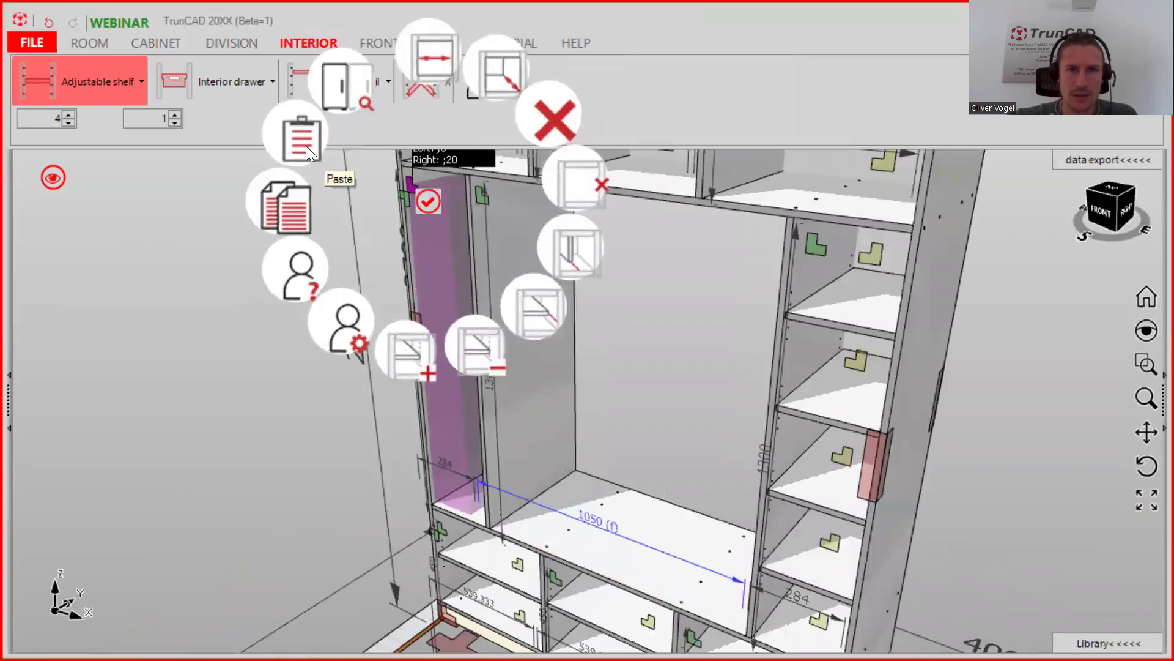
left_click(306, 145)
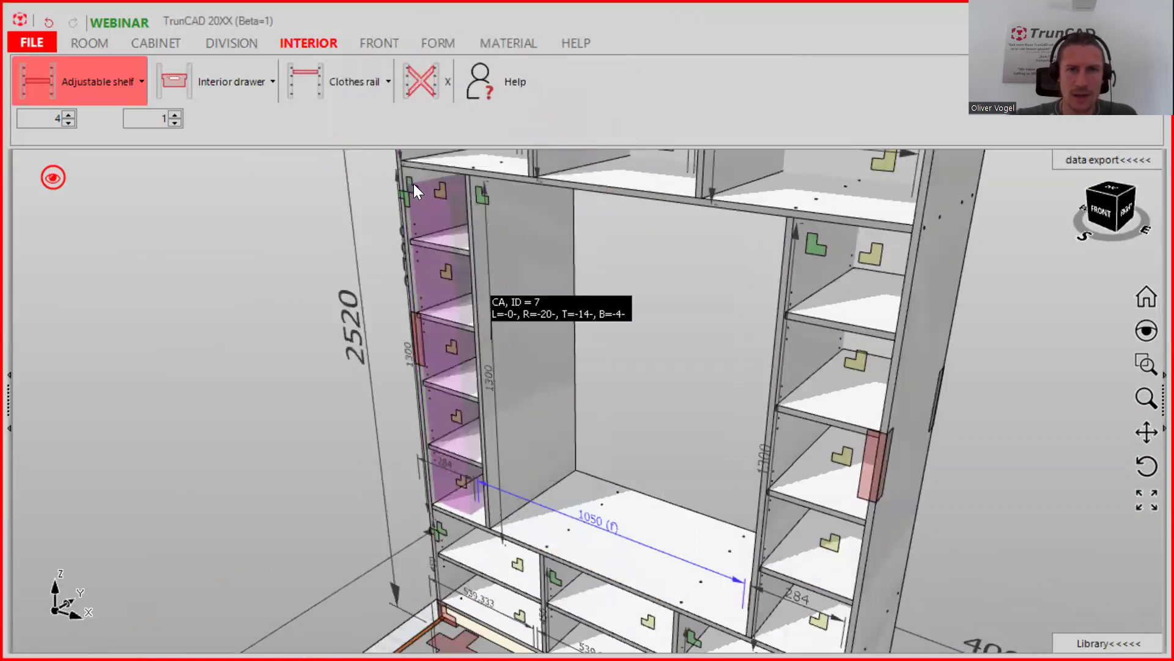
Fit left doors to the left and middle areas of the cabinet's bottom compartment.
scroll(416, 189, "down", 5)
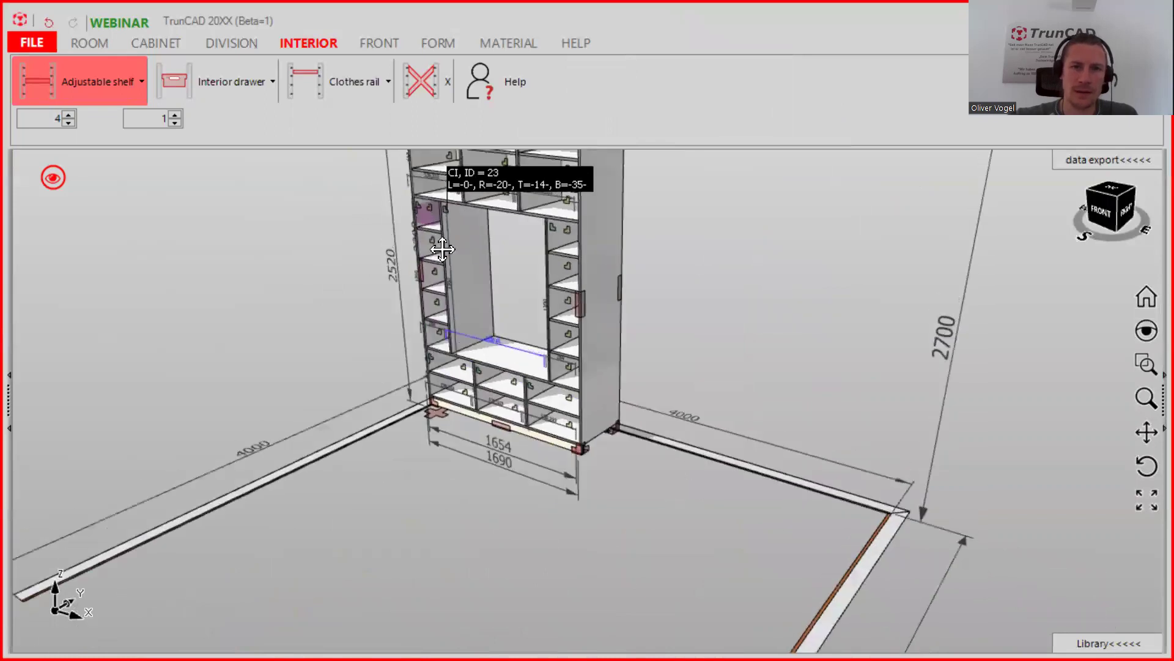
mouse_move(373, 203)
middle_mouse_down()
mouse_move(393, 205)
mouse_move(378, 193)
middle_mouse_up()
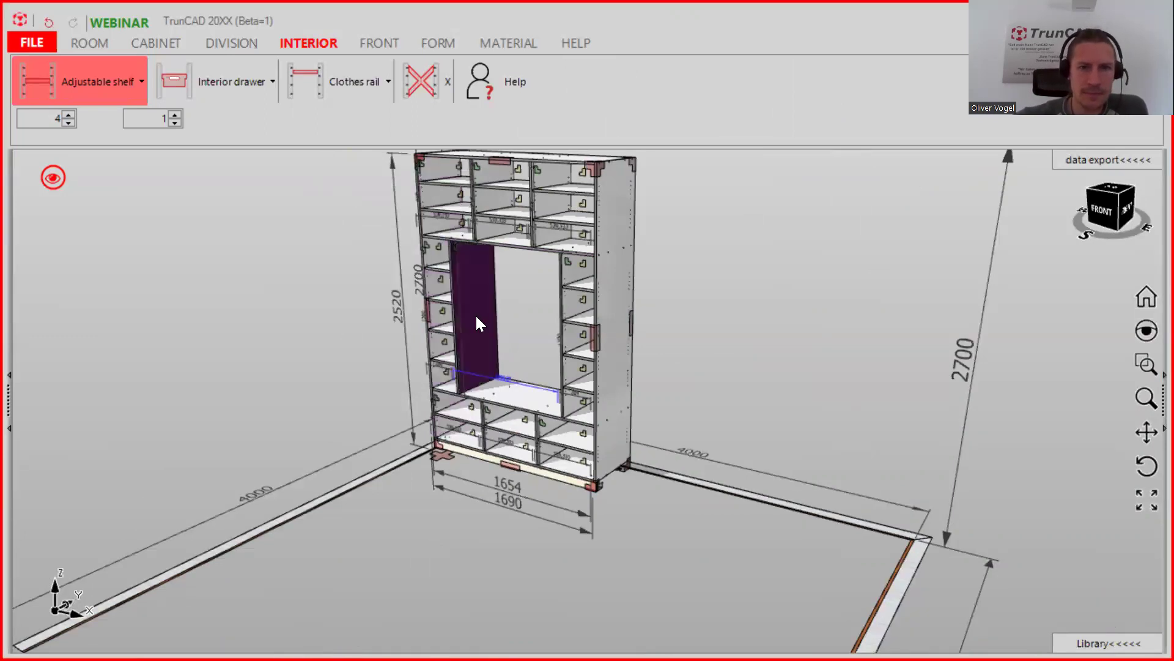
scroll(476, 314, "up", 2)
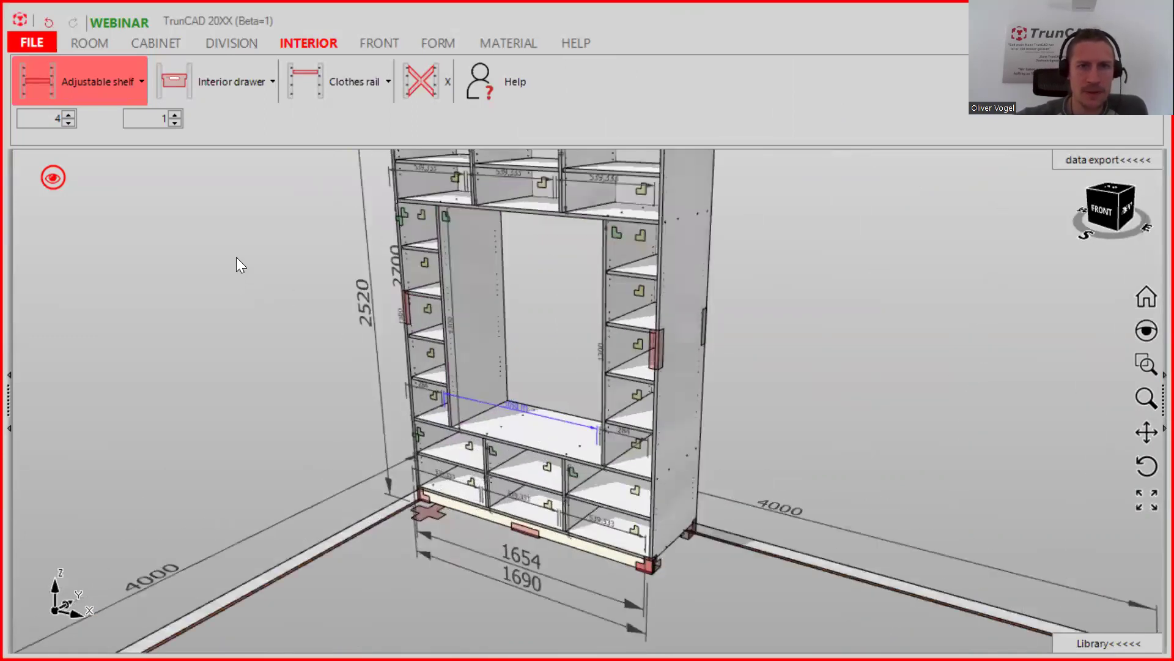
left_click(368, 48)
left_click(355, 81)
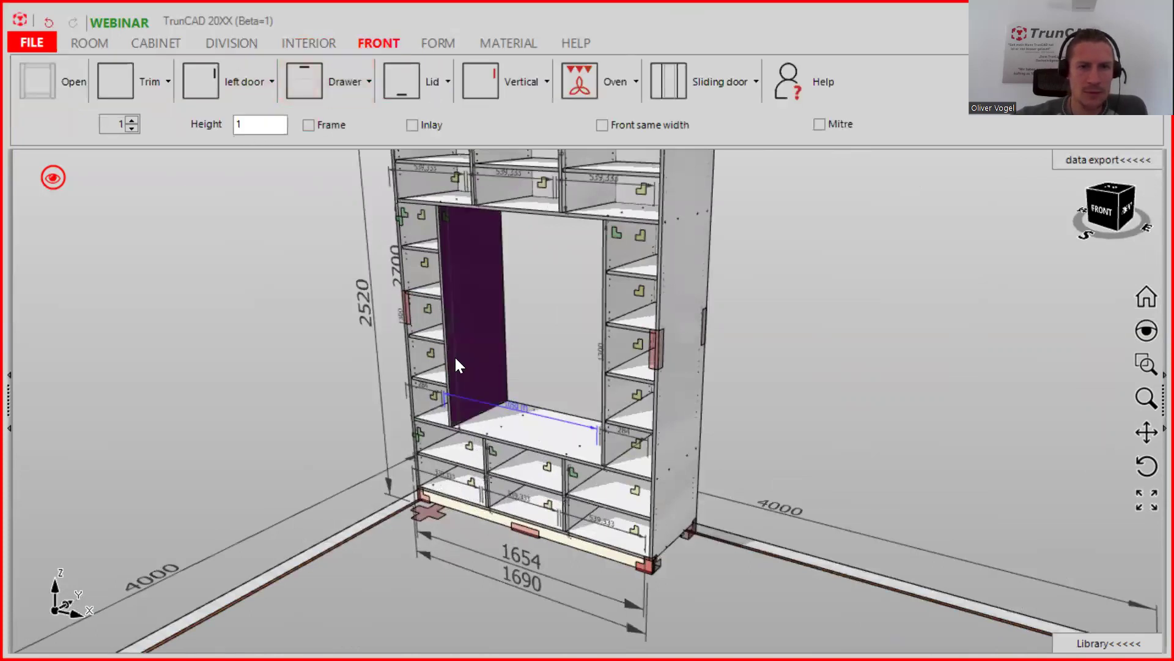
scroll(416, 391, "down", 4)
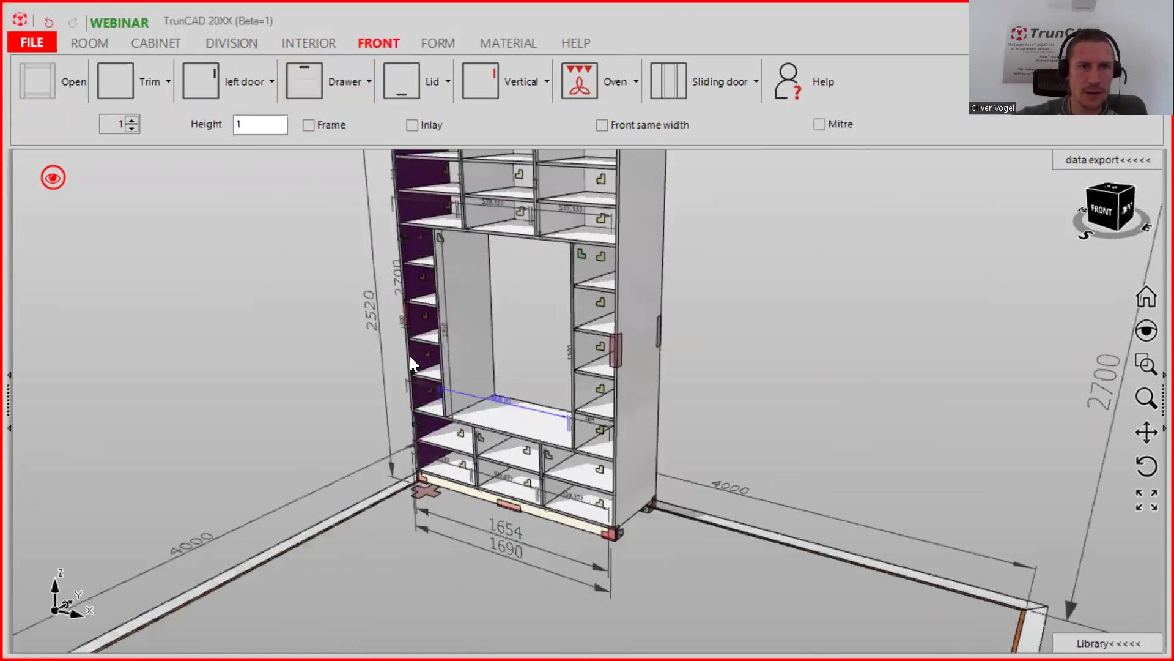
scroll(421, 421, "up", 3)
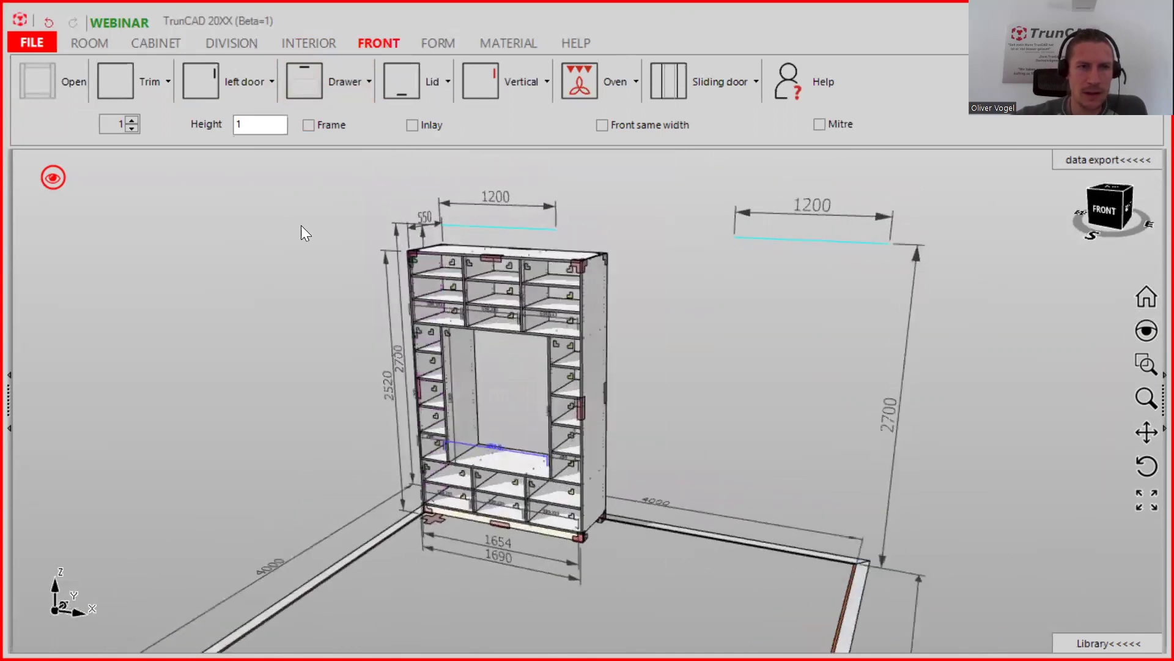
scroll(498, 524, "up", 4)
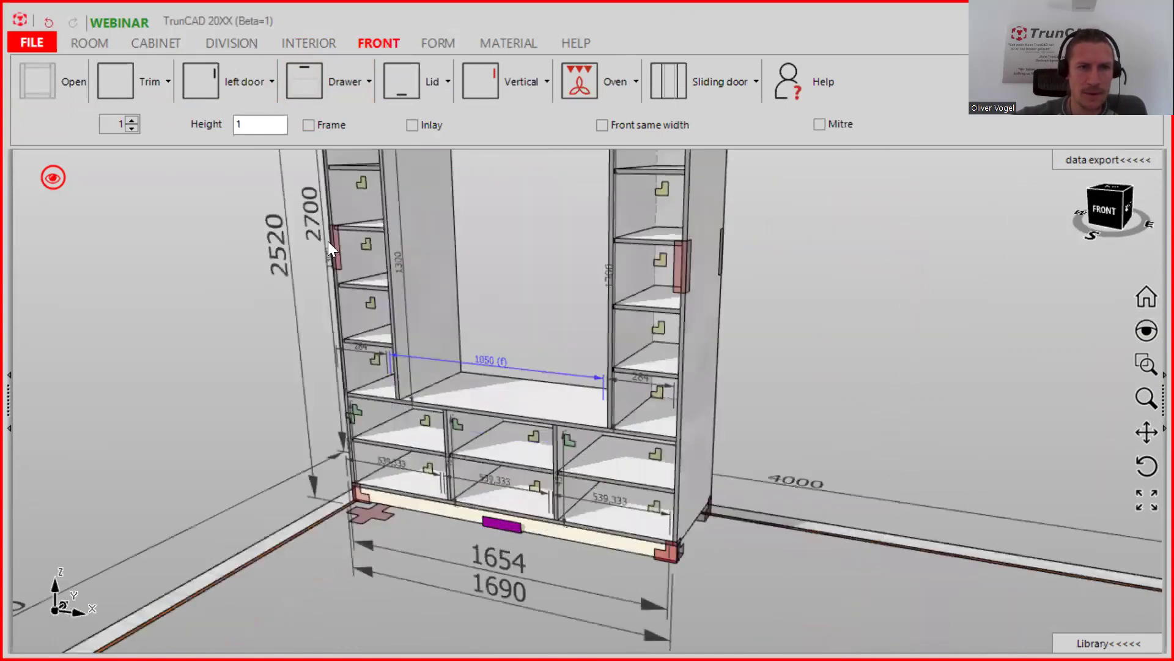
left_click(214, 98)
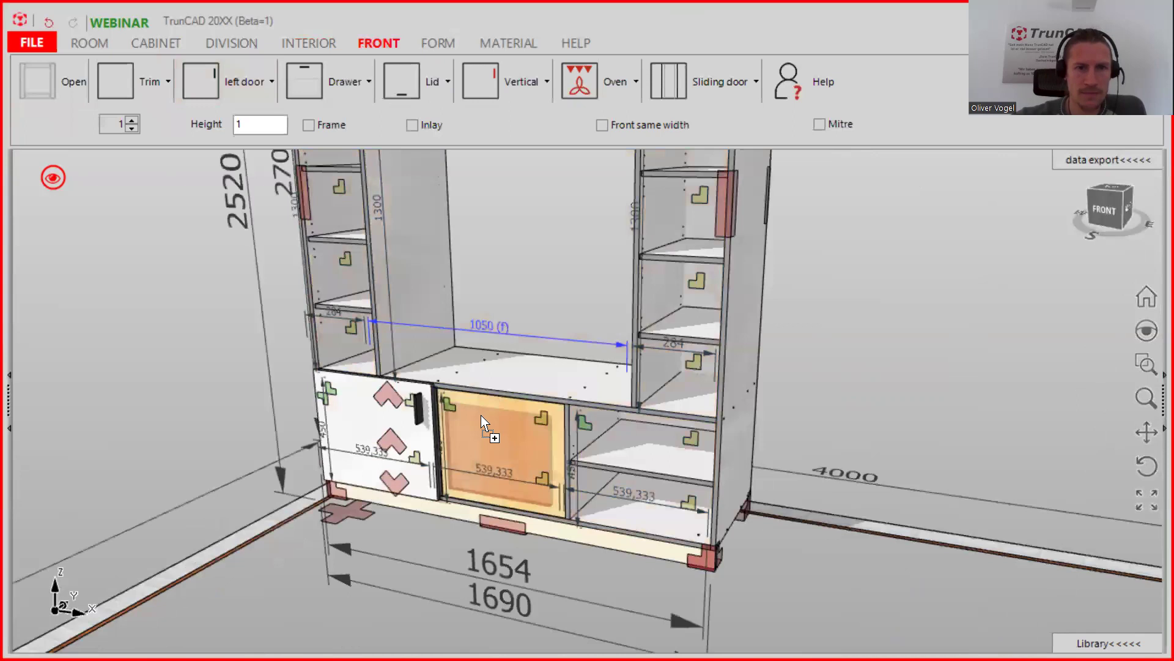
left_click(523, 341)
Fit a left door to the middle area of the cabinet's top compartment.
scroll(524, 338, "down", 5)
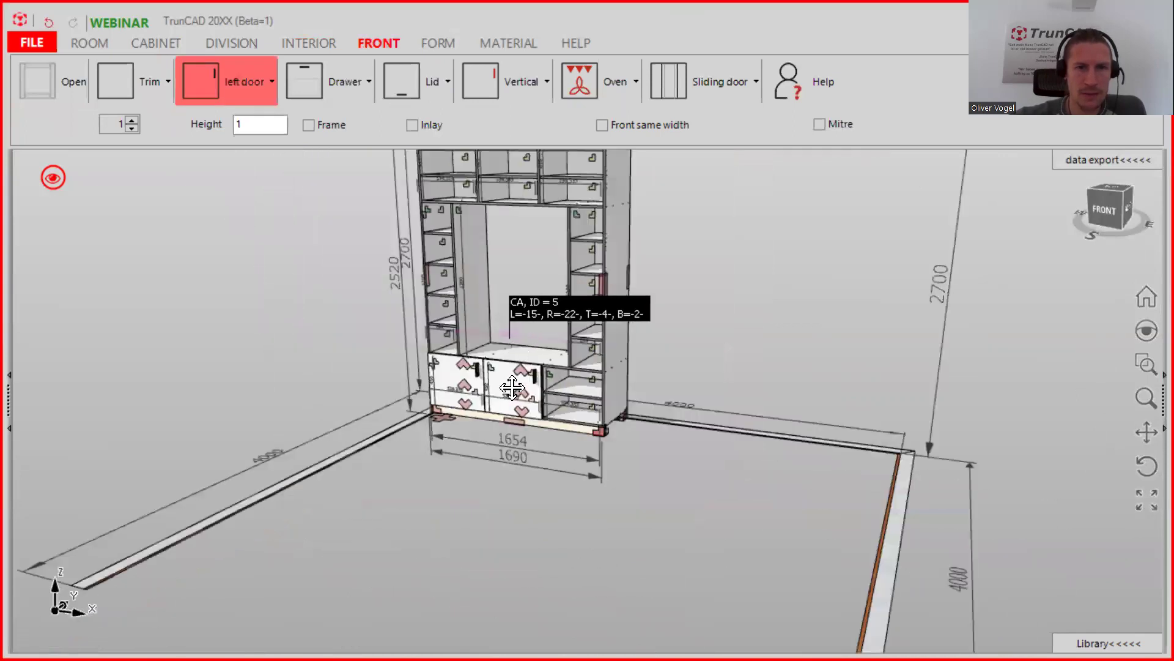
scroll(507, 192, "up", 5)
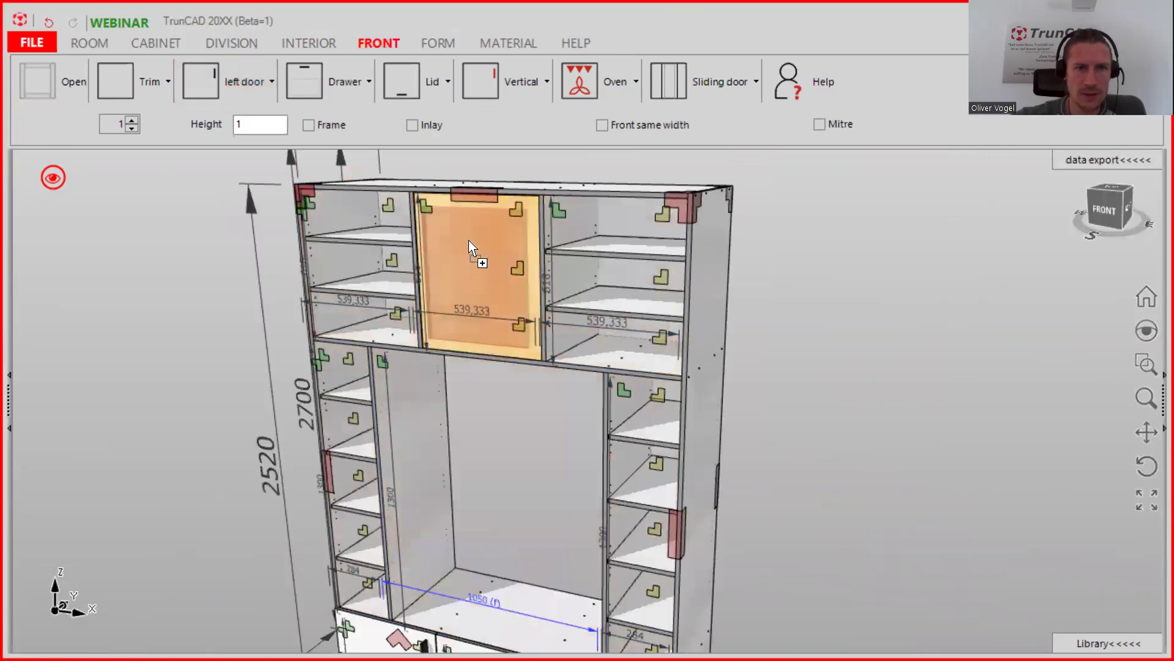
left_click(474, 263)
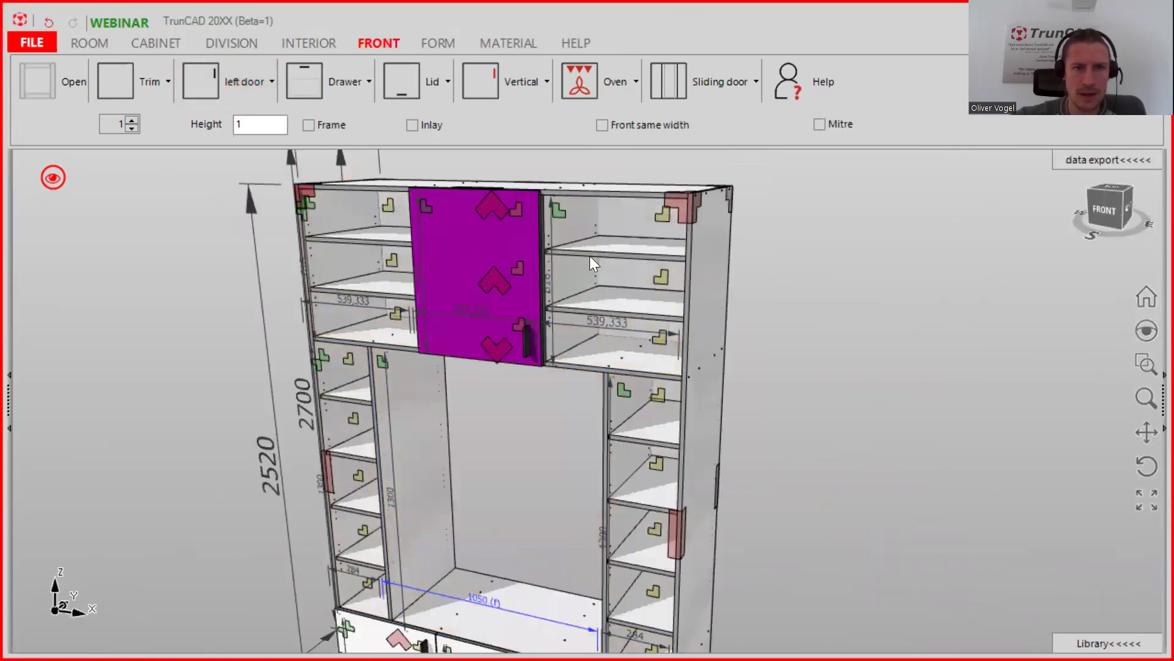
Change the door type to right door and fit one to the right area of the bottom compartment.
scroll(618, 261, "down", 6)
scroll(632, 508, "up", 3)
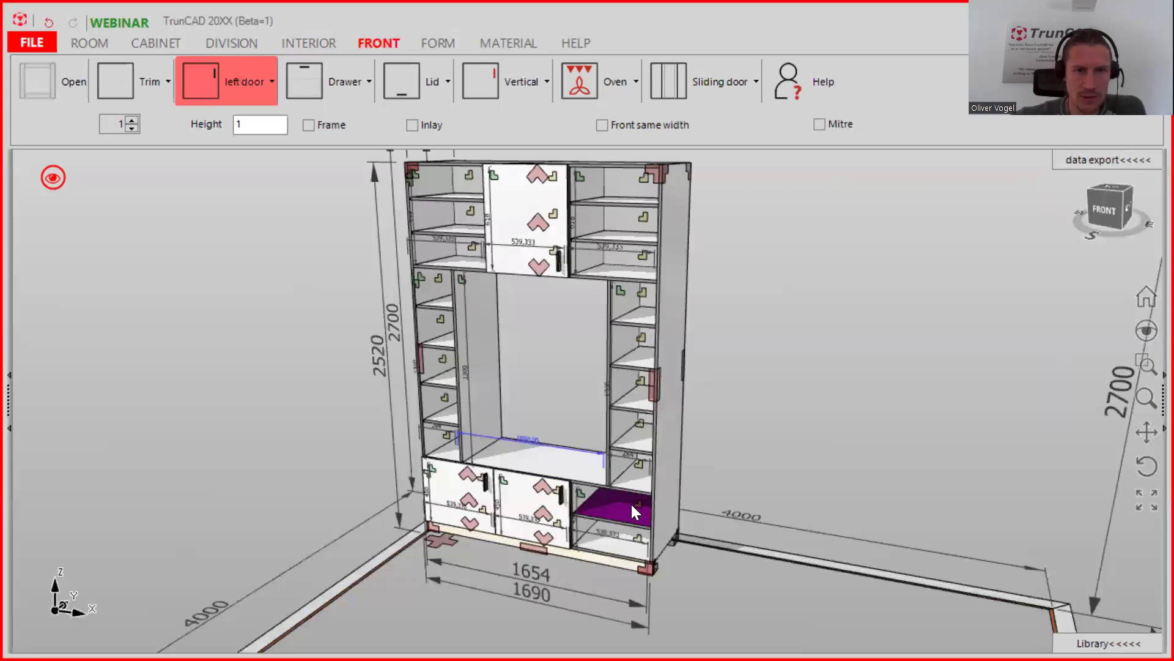
left_click(268, 73)
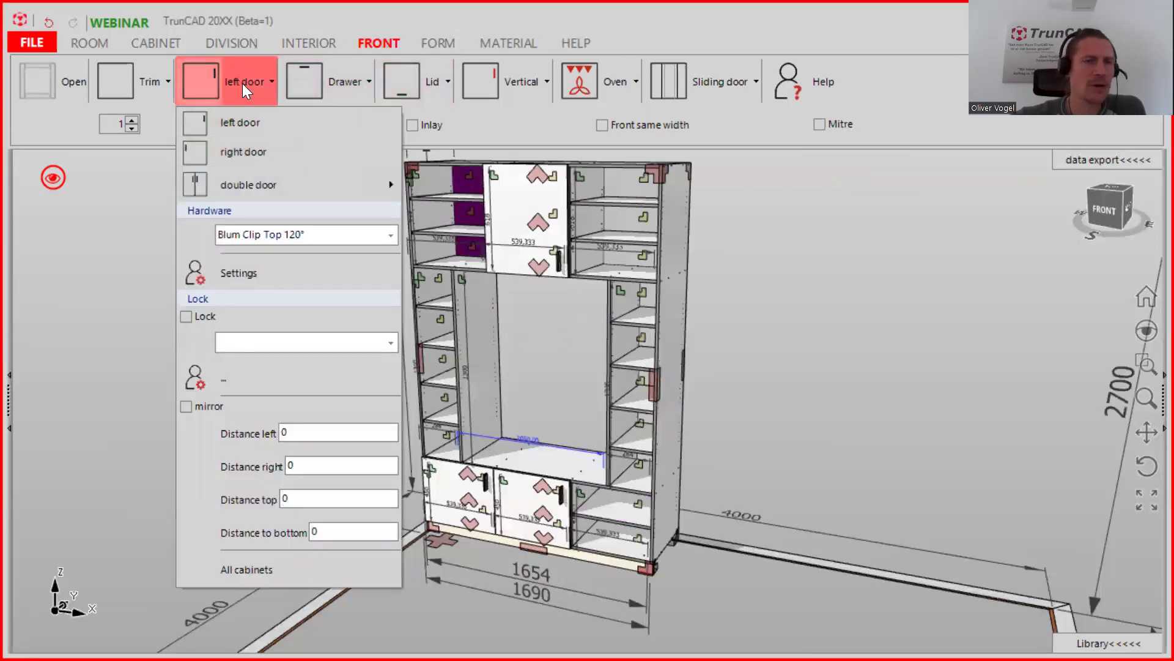
left_click(258, 151)
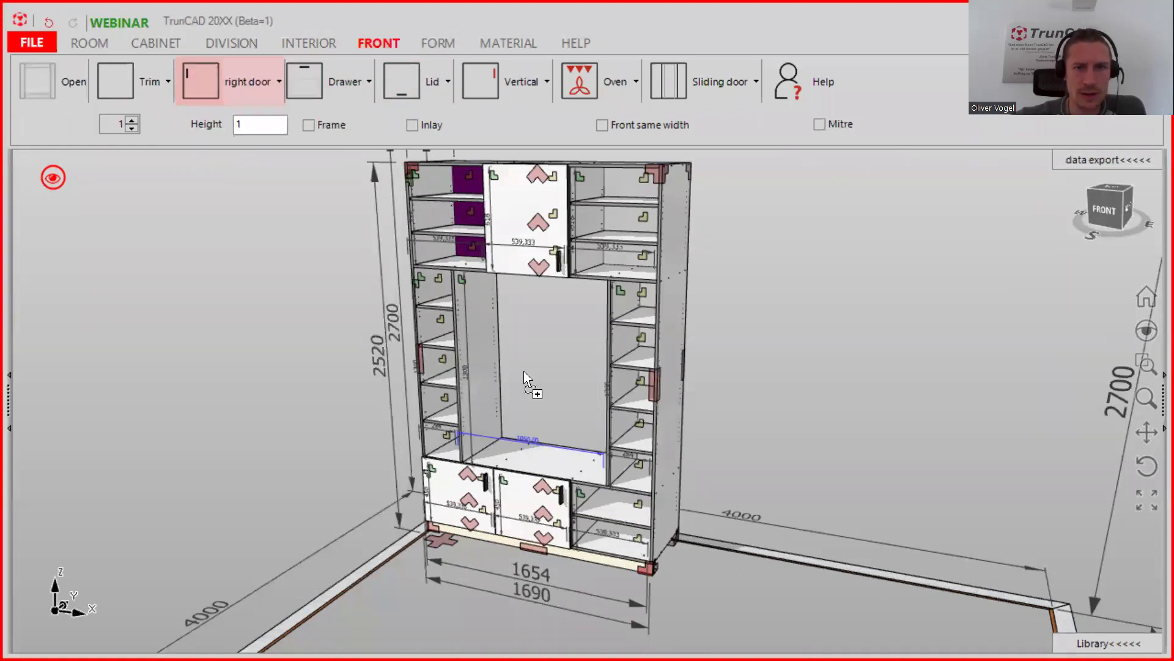
left_click(605, 498)
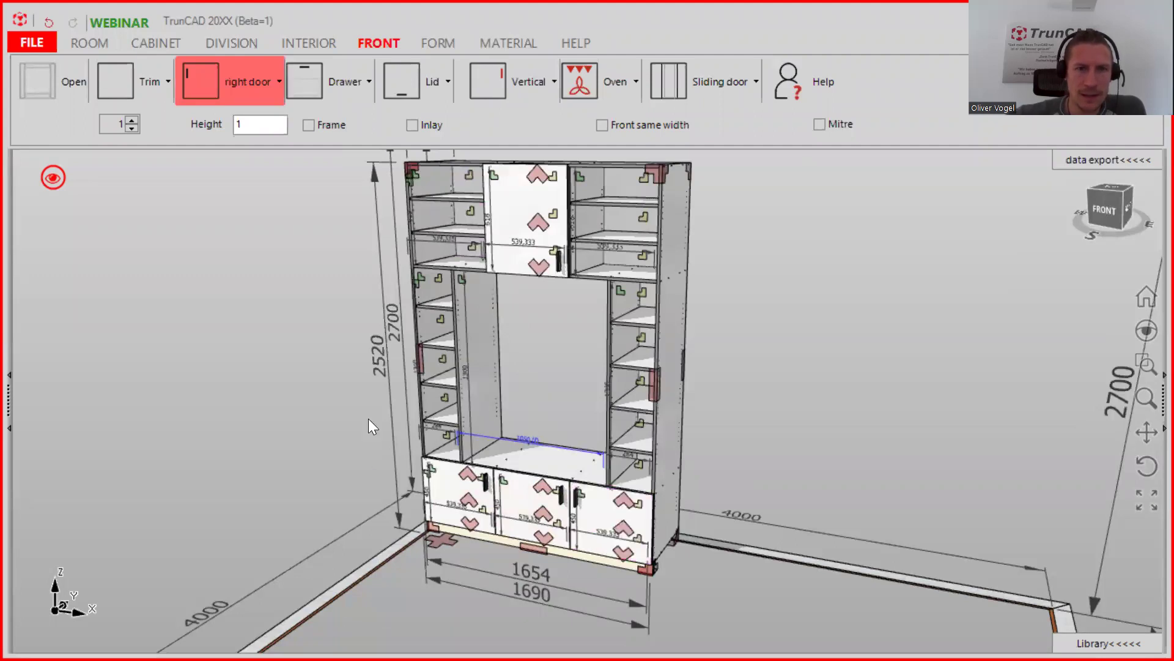
Change the handle type of the cabinet's doors to No handle.
scroll(617, 507, "up", 3)
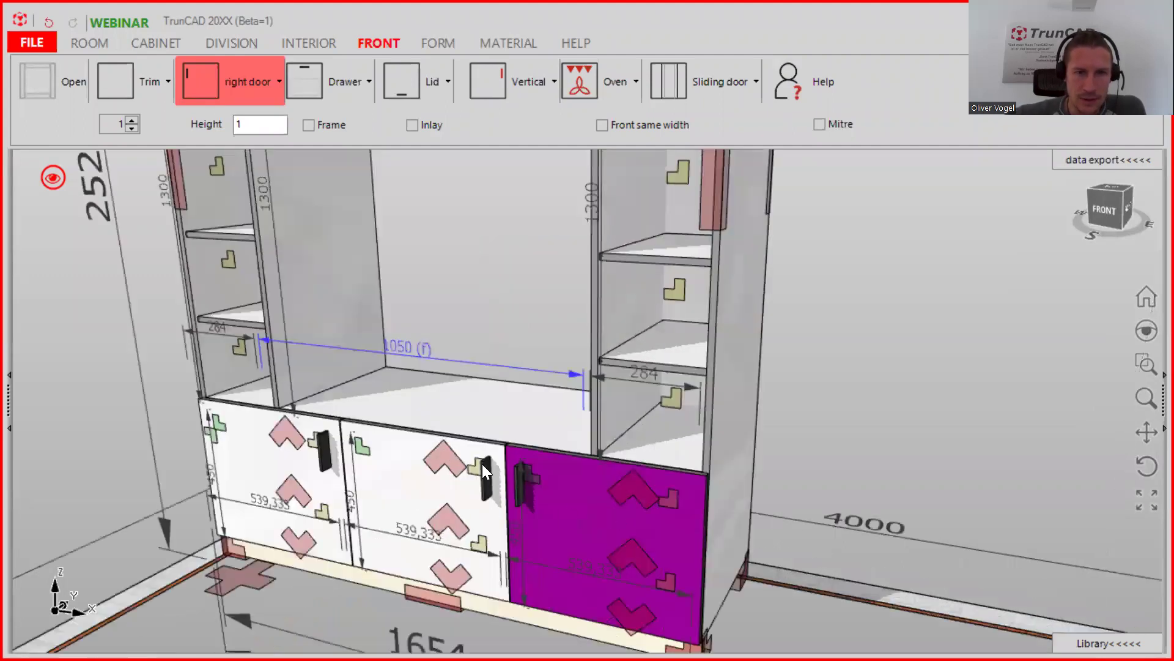
scroll(481, 464, "up", 2)
left_click(522, 81)
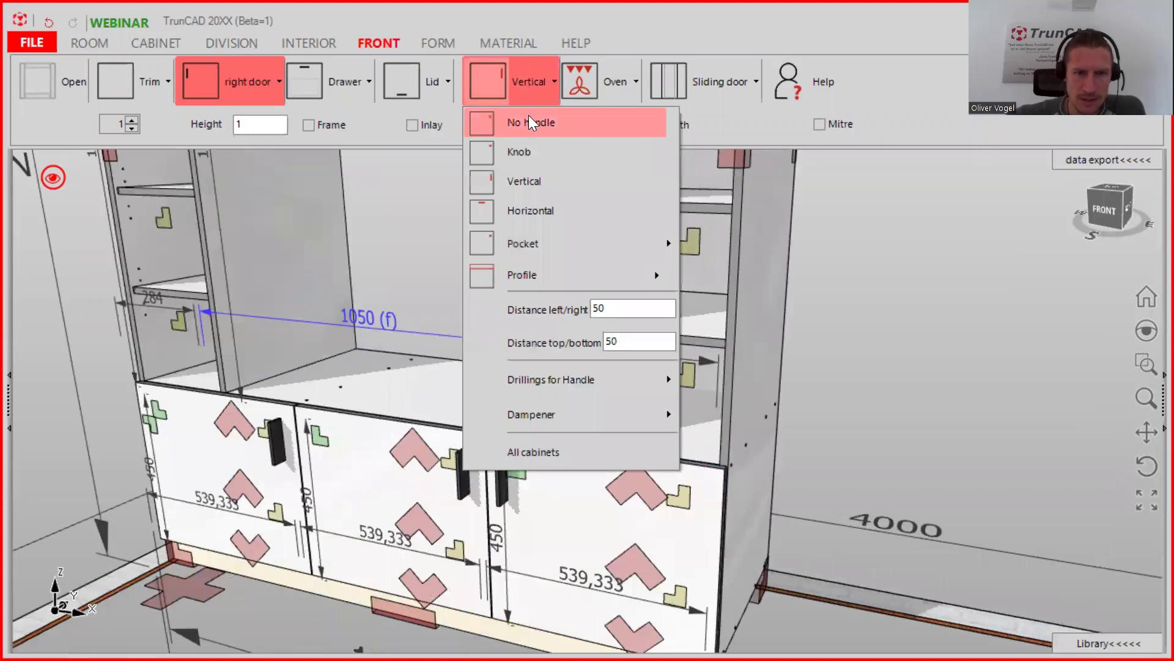
left_click(529, 115)
scroll(737, 294, "down", 3)
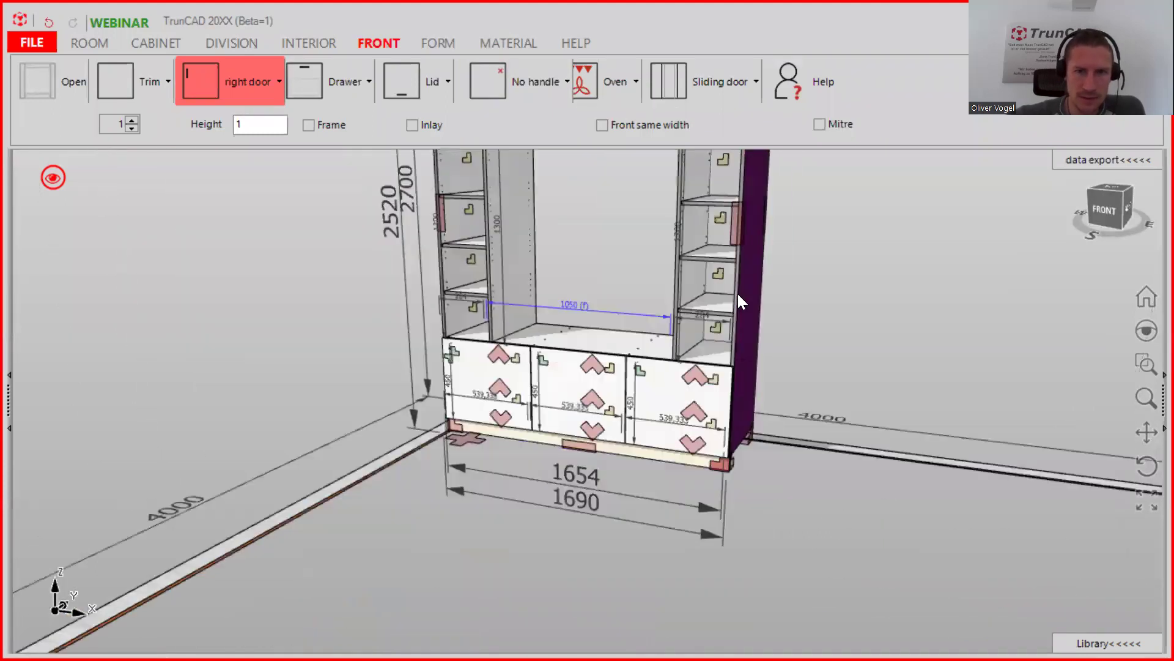
scroll(719, 311, "down", 2)
Examine the cabinet's front, from the bottom compartment's doors up to the open shelves and the top middle door.
middle_click_drag(715, 315, 712, 368)
scroll(712, 353, "up", 2)
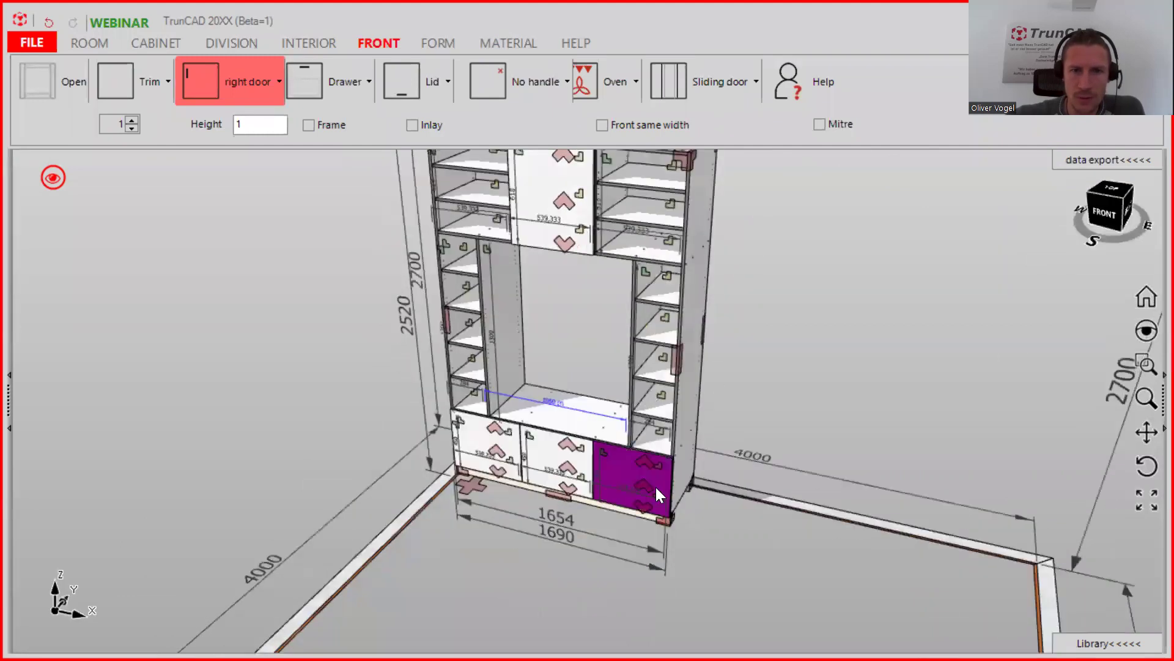
scroll(616, 470, "up", 3)
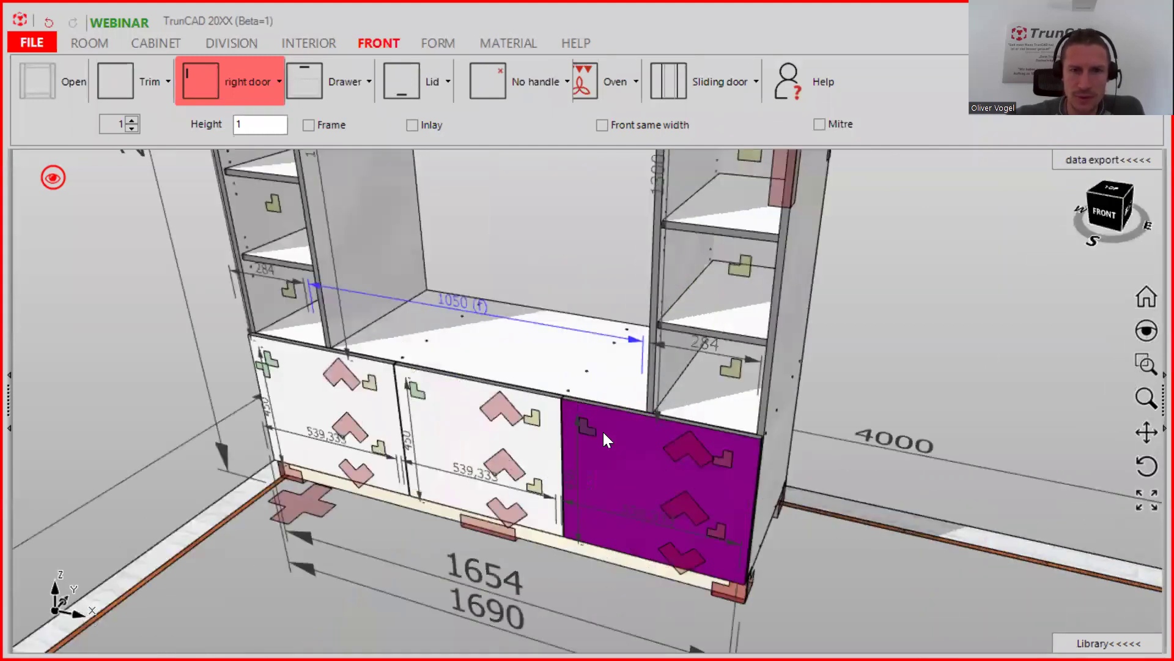
scroll(358, 398, "down", 5)
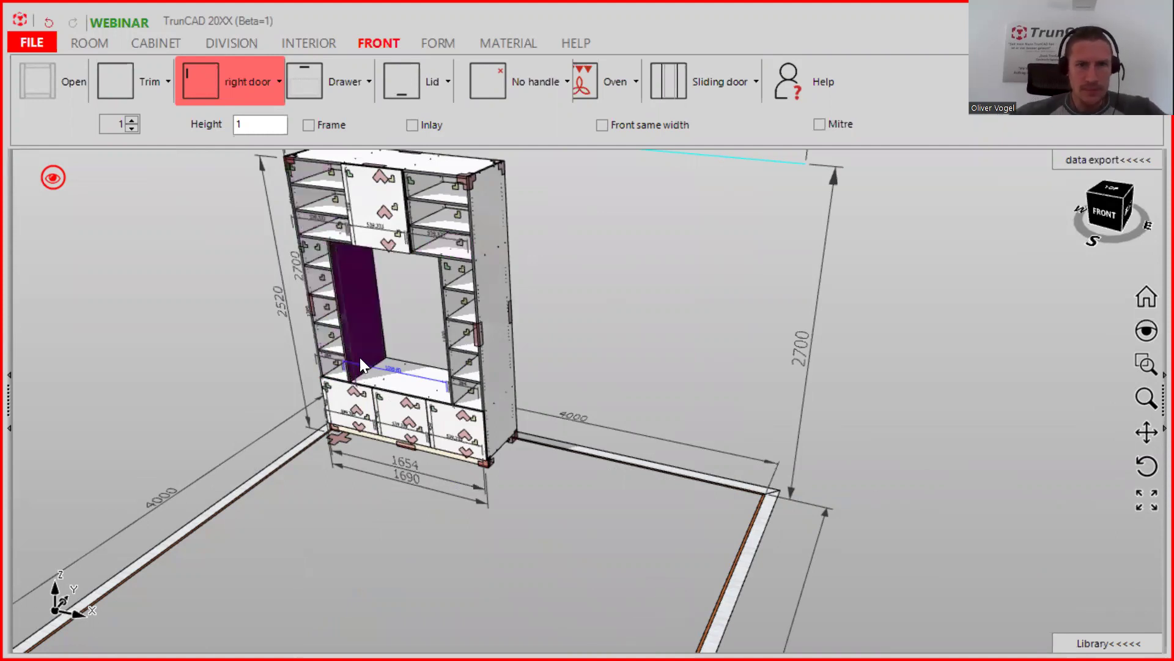
scroll(345, 379, "up", 1)
scroll(345, 380, "up", 3)
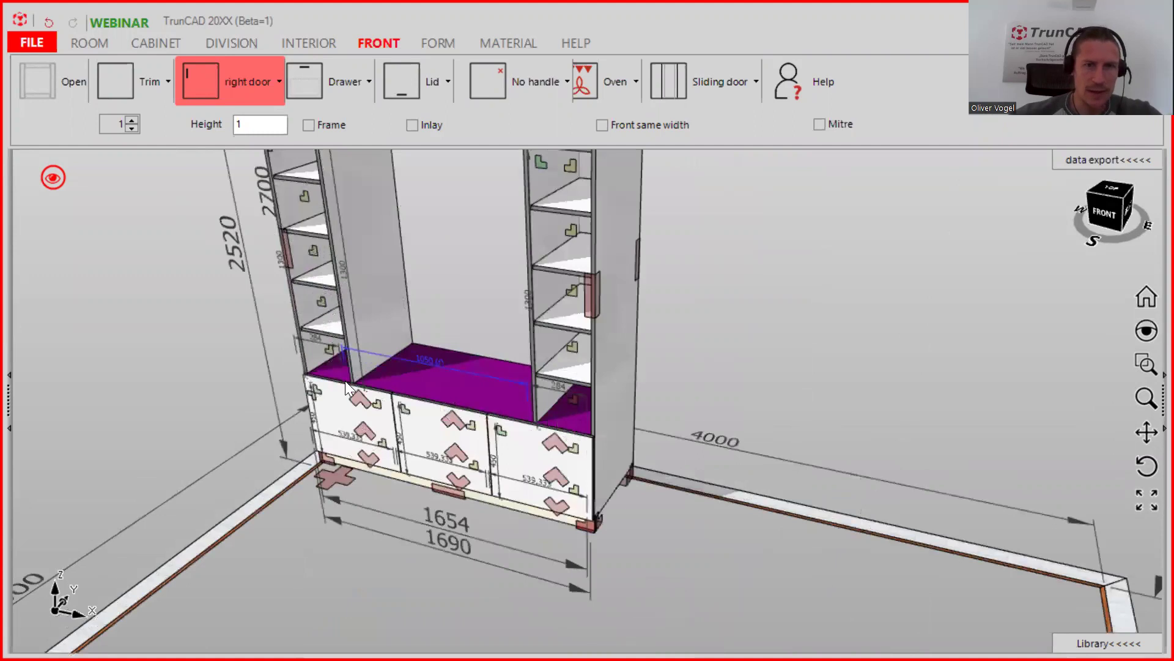
scroll(347, 378, "down", 3)
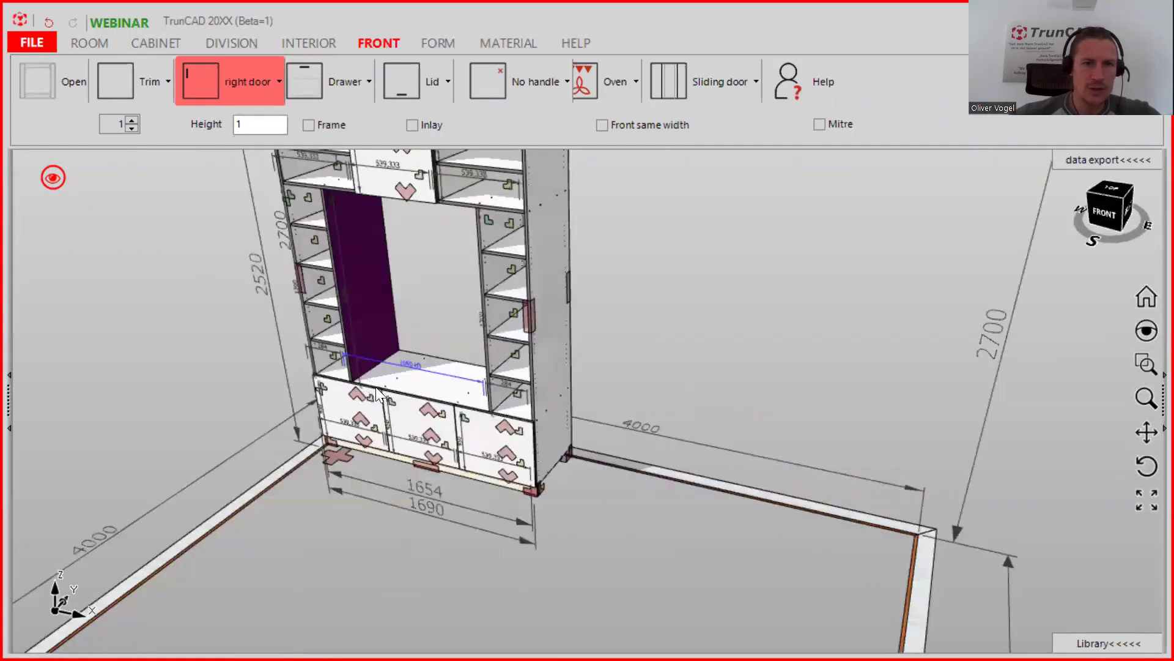
scroll(397, 428, "up", 2)
scroll(411, 447, "up", 2)
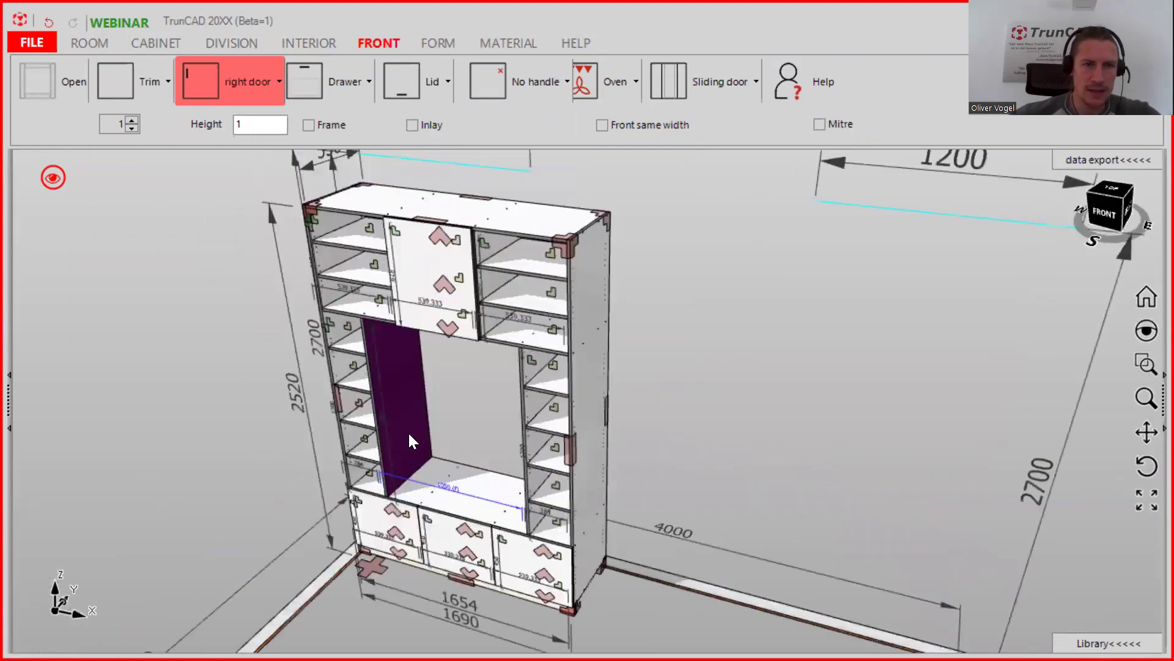
scroll(409, 421, "up", 1)
scroll(440, 397, "down", 5)
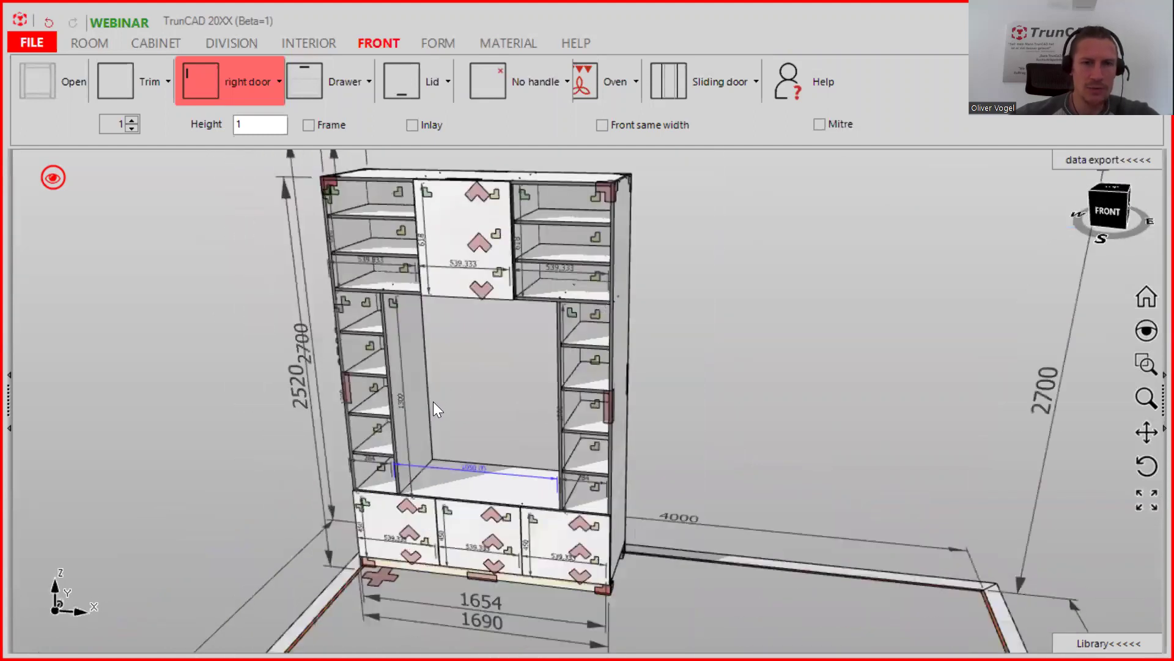
scroll(433, 401, "down", 1)
middle_click_drag(420, 351, 443, 325)
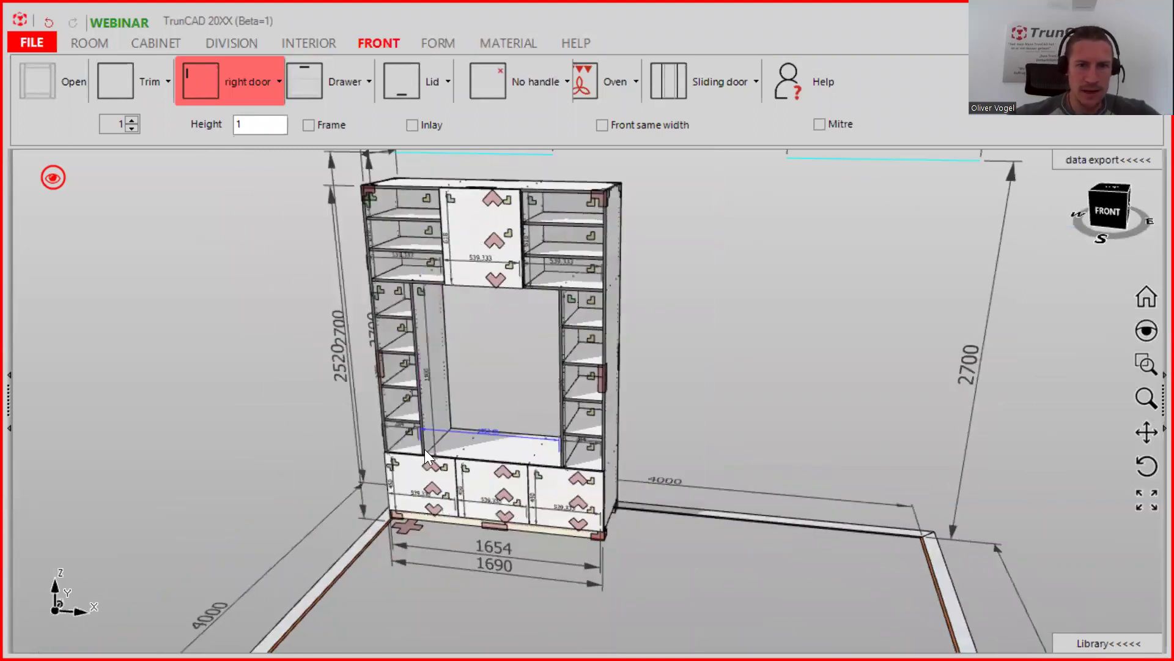
Measure the vertical distance from the top middle door's upper left corner to the bottom middle door's upper left corner.
scroll(426, 455, "up", 5)
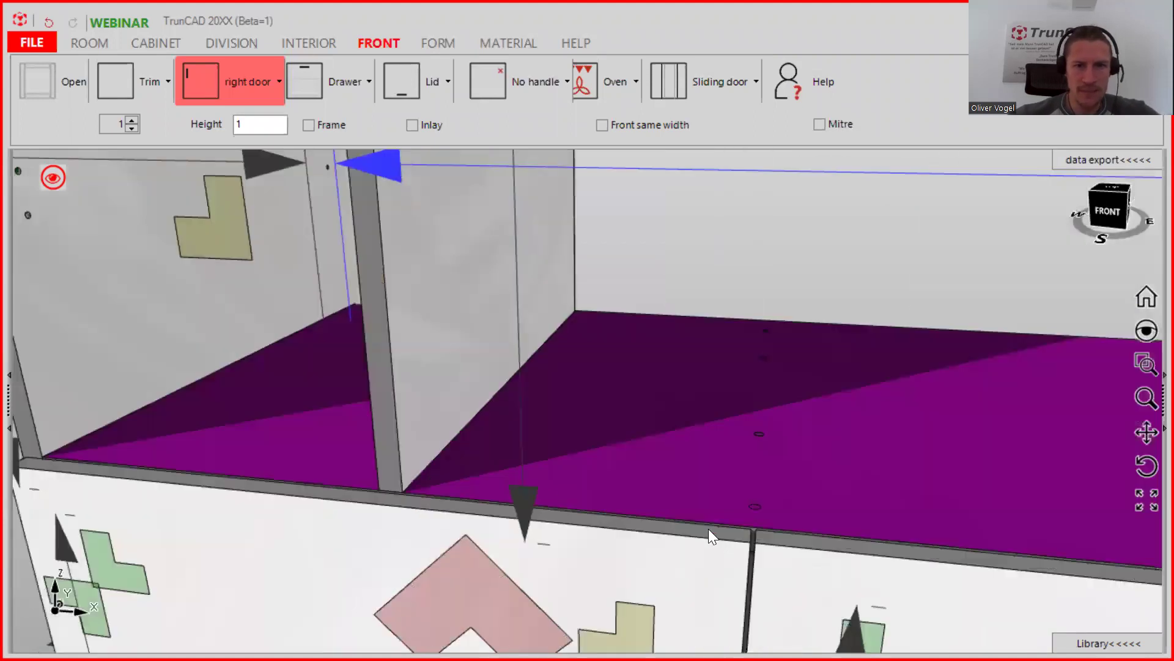
middle_click_drag(698, 519, 724, 543)
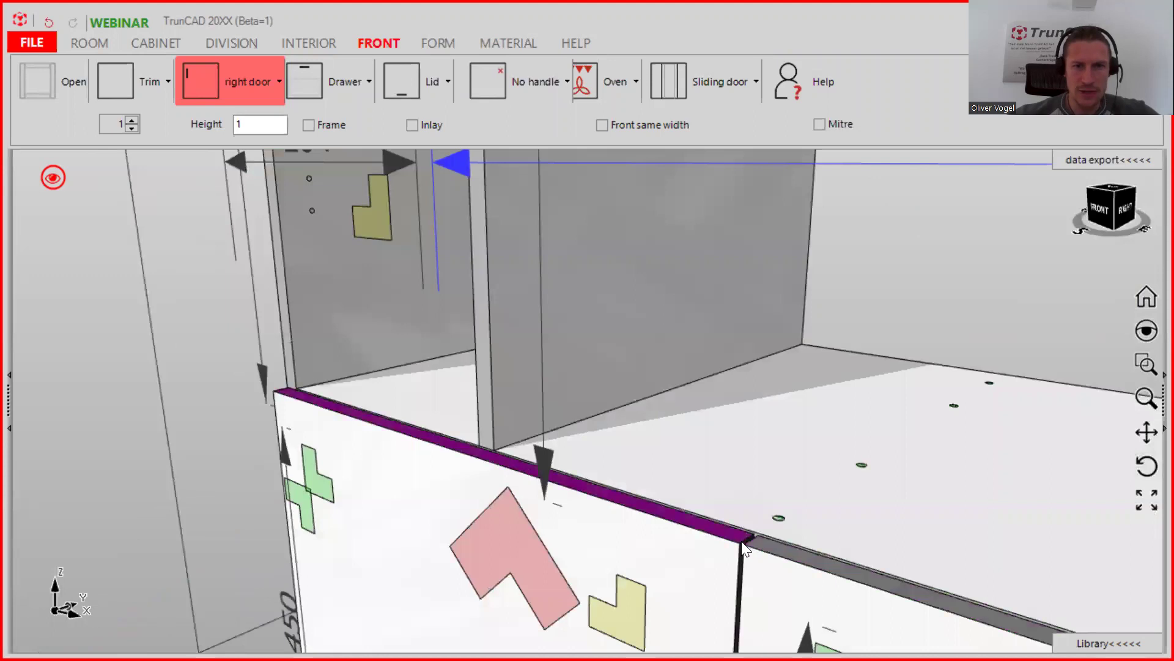
scroll(741, 540, "down", 10)
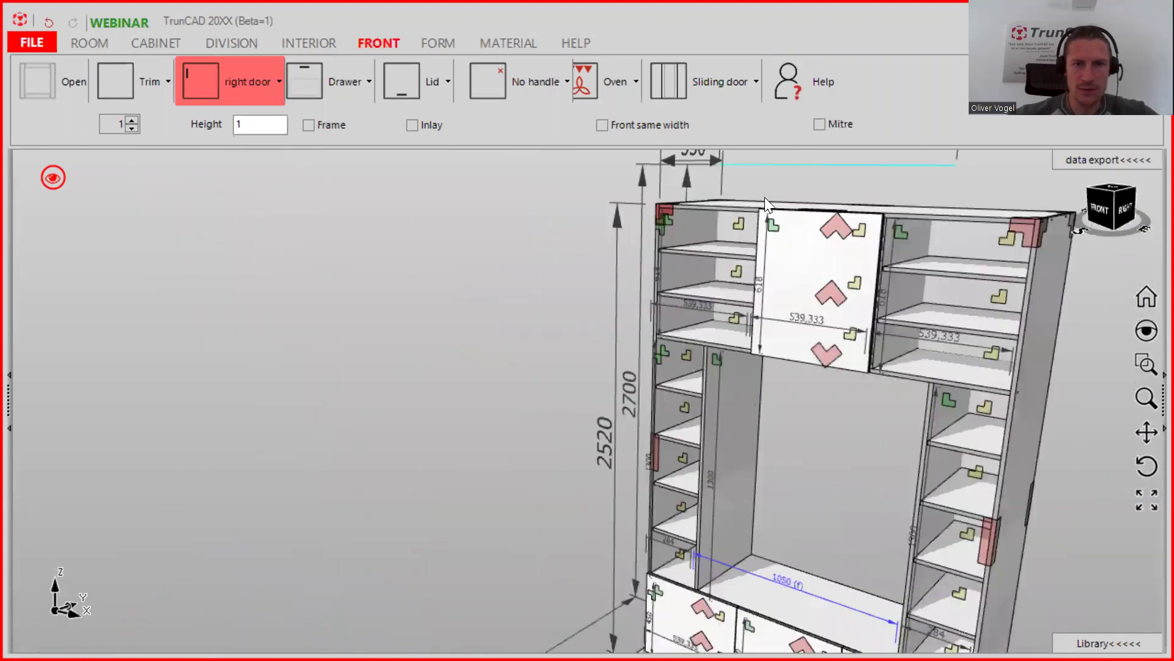
scroll(765, 197, "up", 8)
scroll(762, 241, "up", 6)
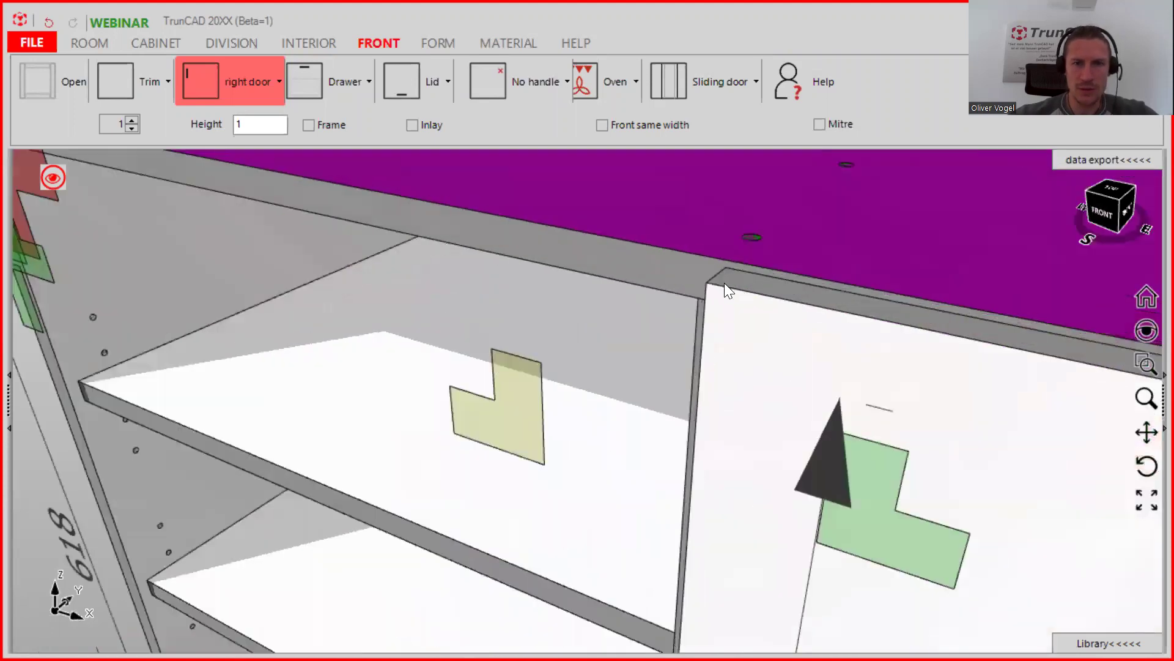
scroll(715, 285, "up", 3)
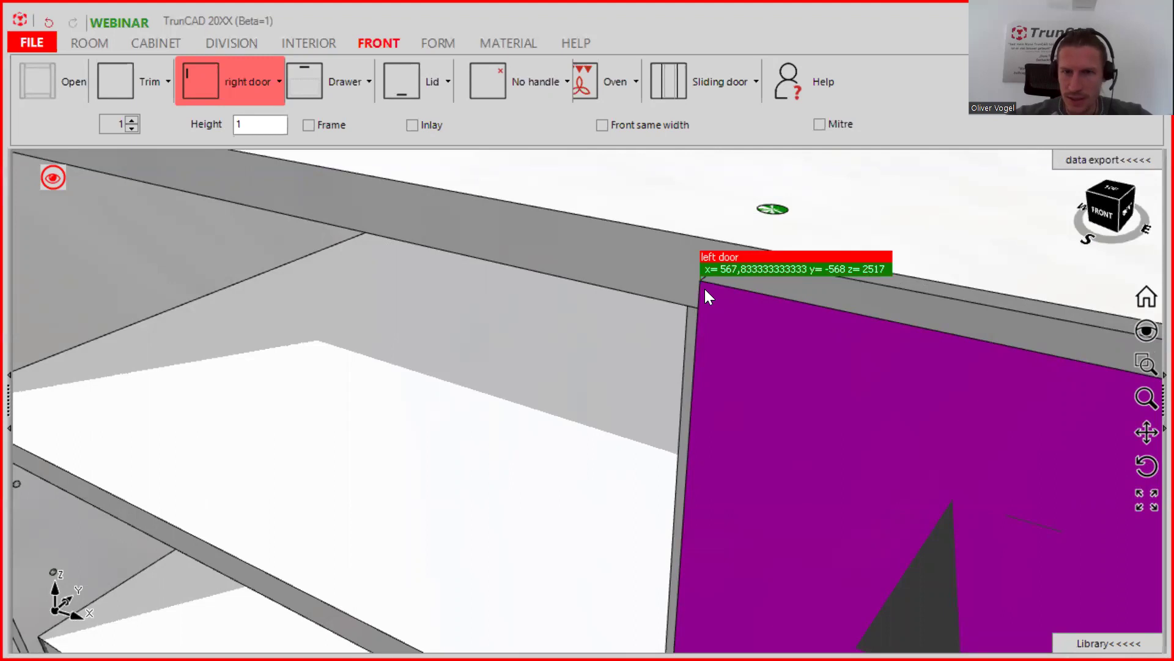
scroll(705, 292, "down", 6)
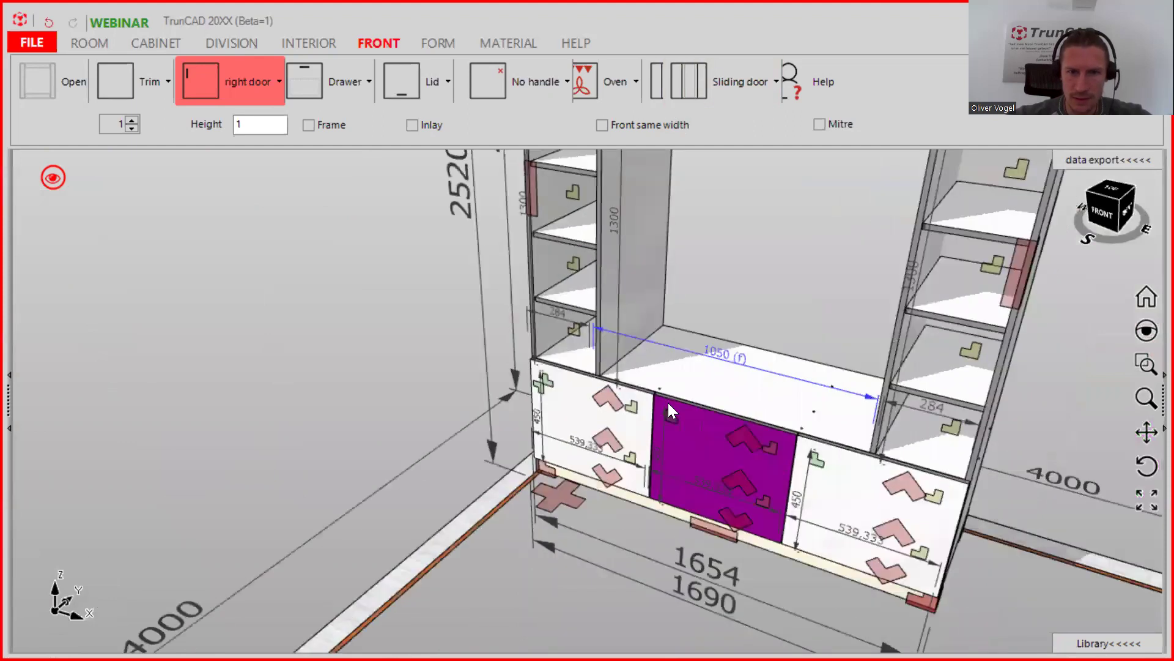
scroll(668, 402, "up", 5)
scroll(629, 383, "up", 4)
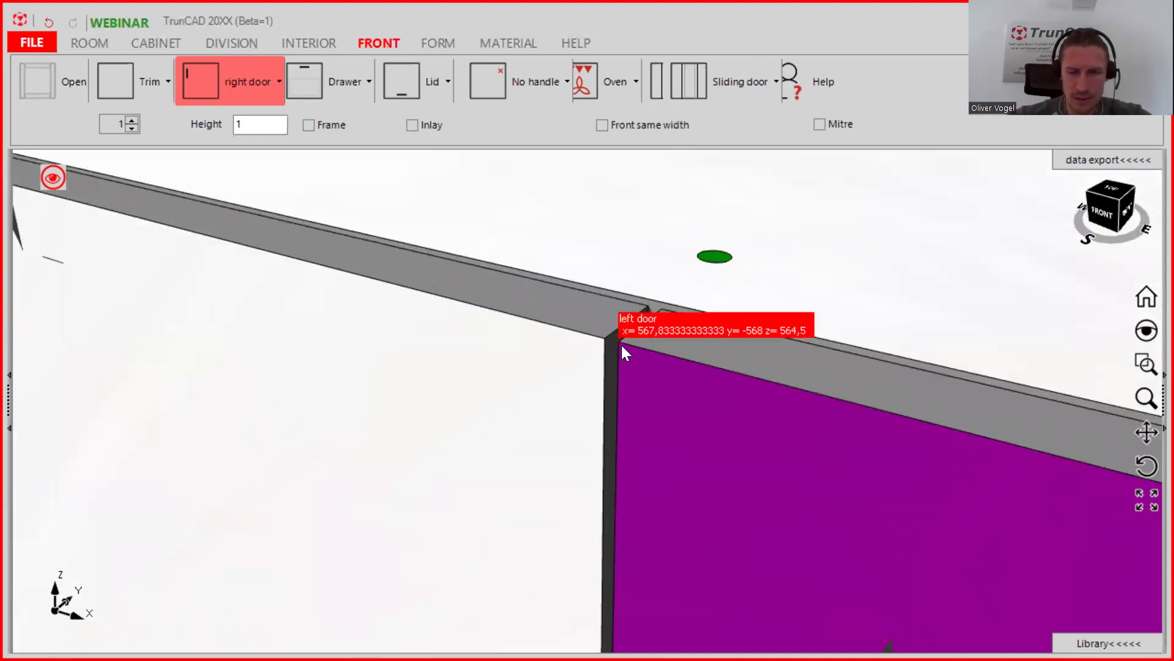
left_click(622, 345)
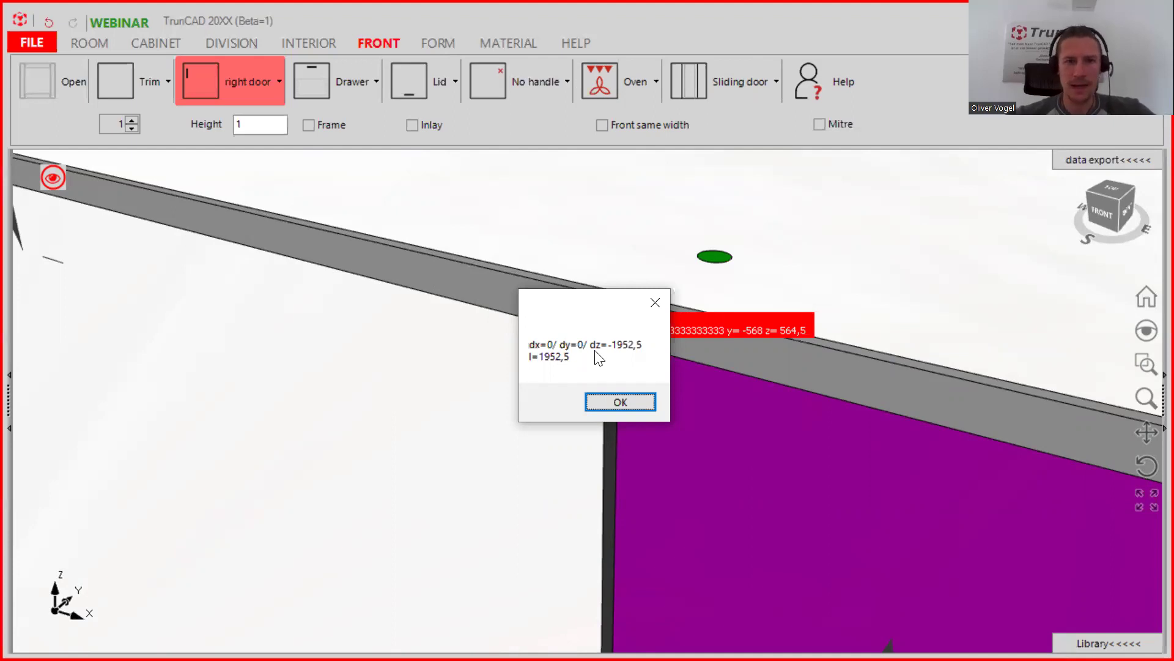
left_click(620, 402)
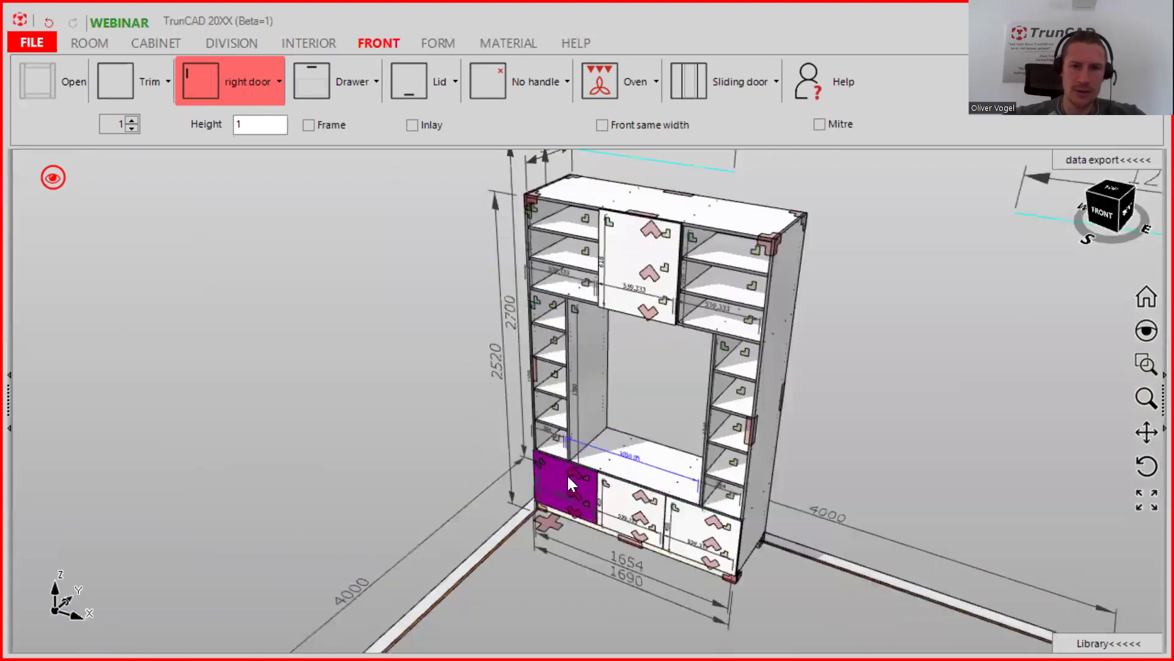
Set the top overlap of the bottom compartment's left door to 1952.5 mm.
scroll(571, 485, "up", 3)
scroll(586, 473, "down", 5)
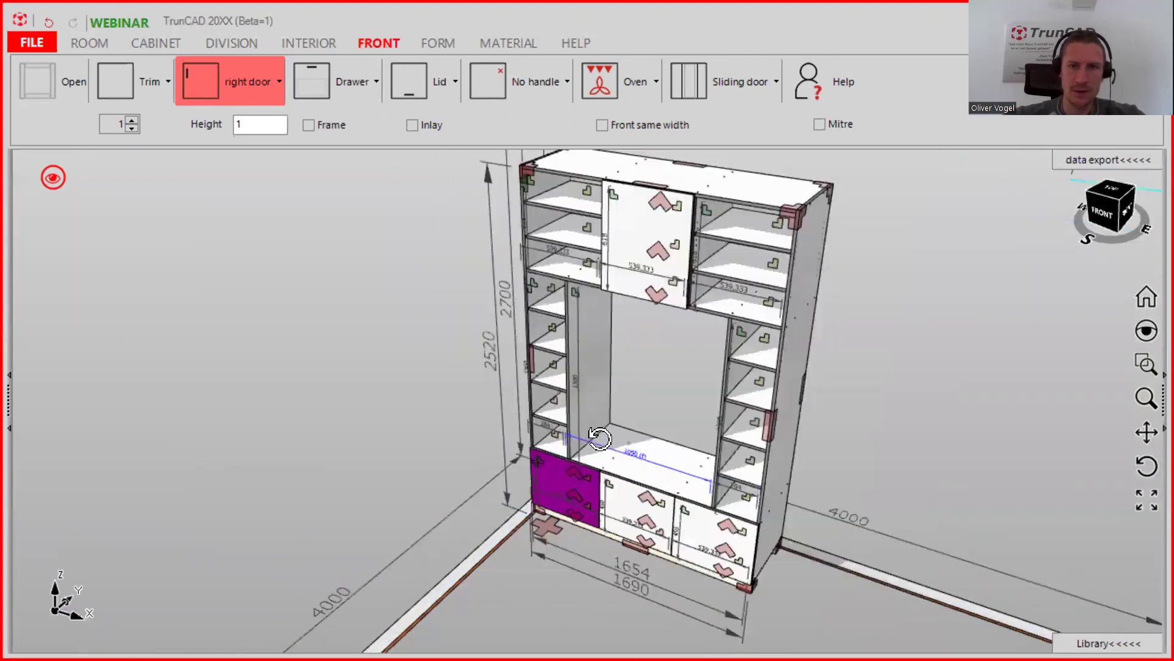
scroll(596, 440, "up", 5)
scroll(596, 450, "down", 3)
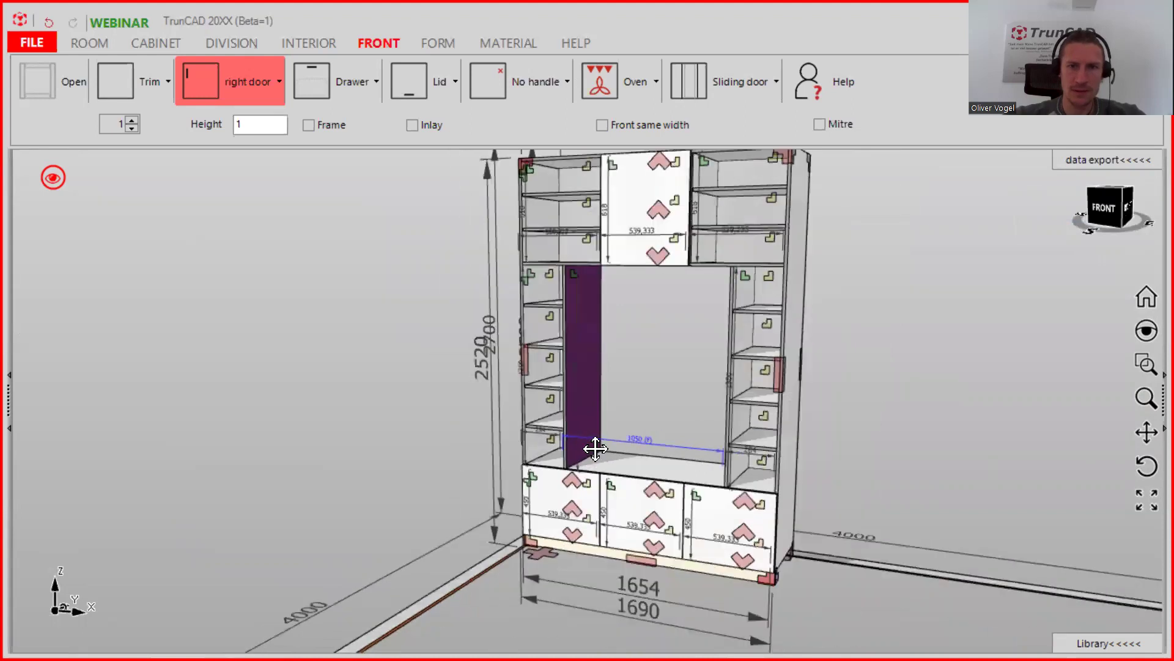
left_click(574, 478)
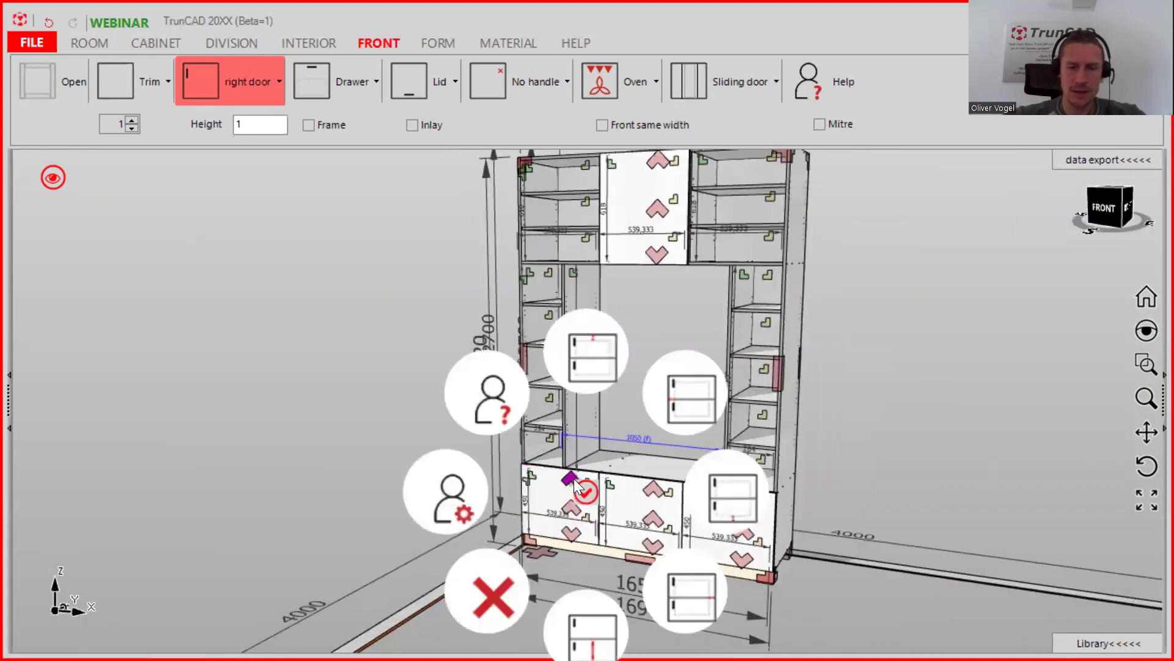
left_click(586, 355)
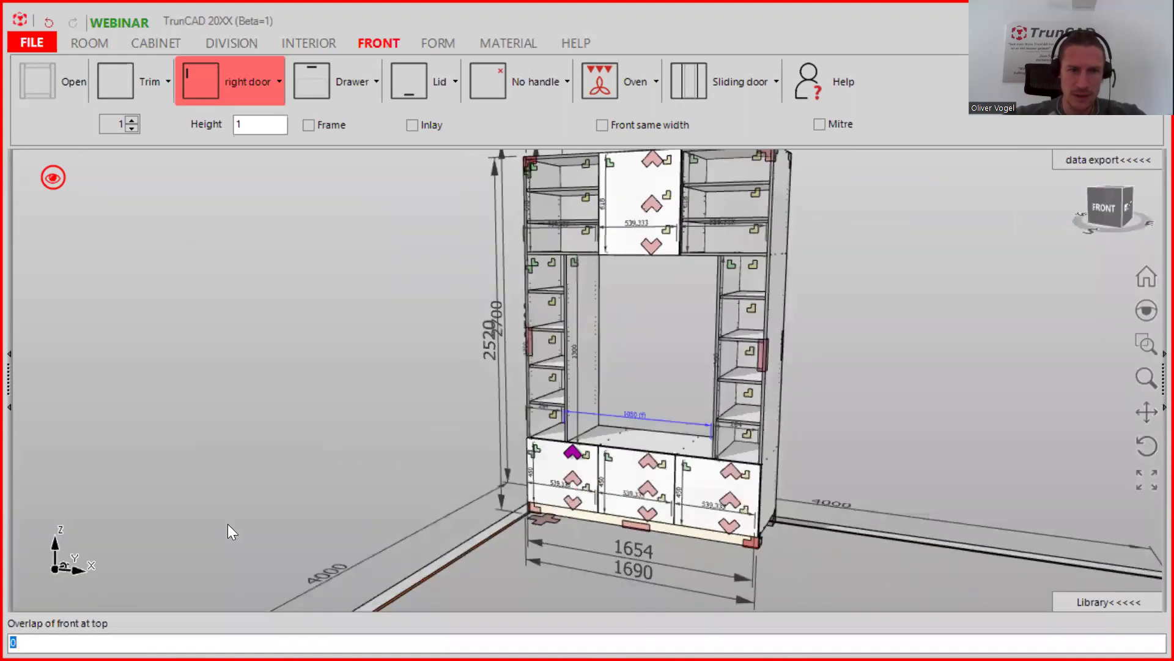
type("19")
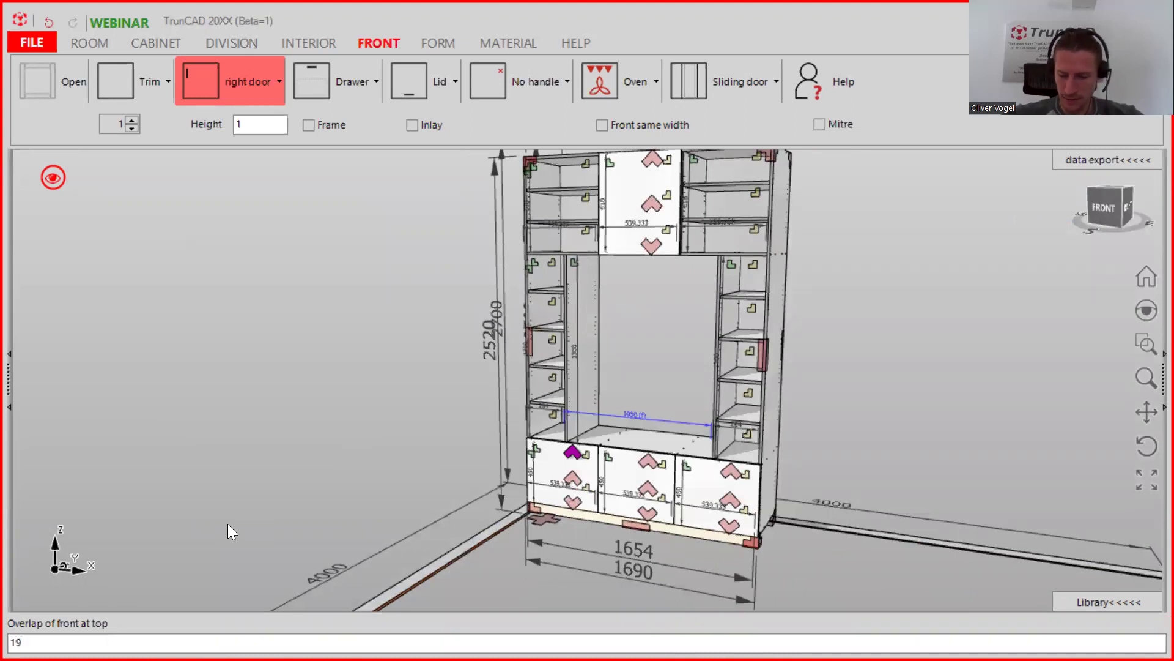
type("52.")
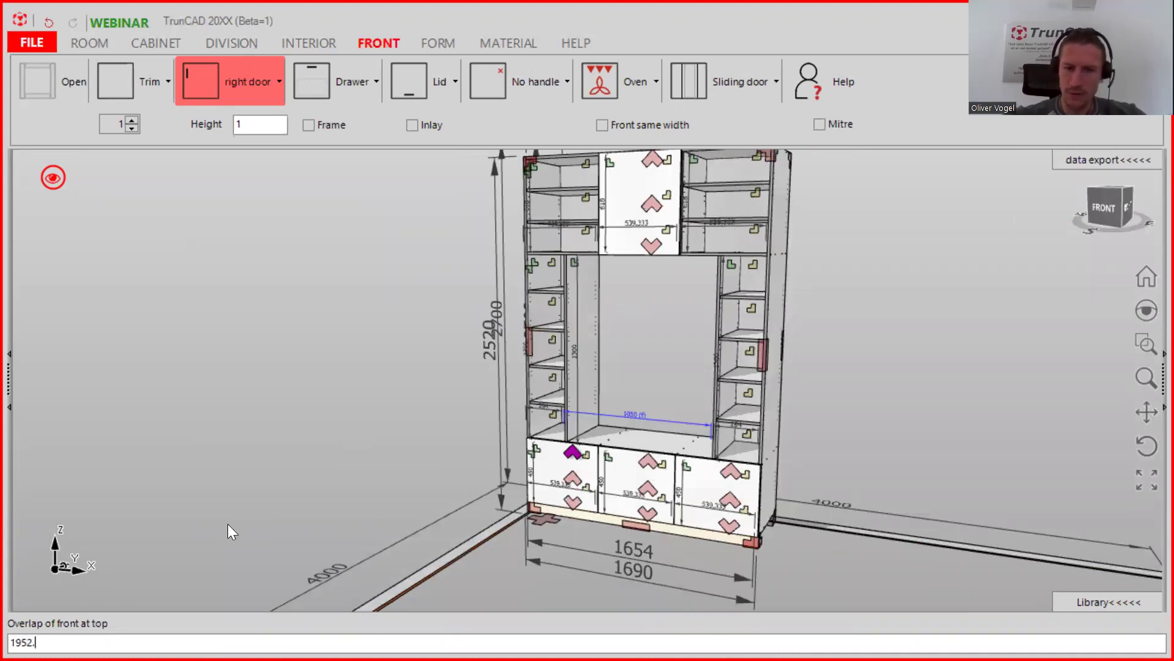
type("5")
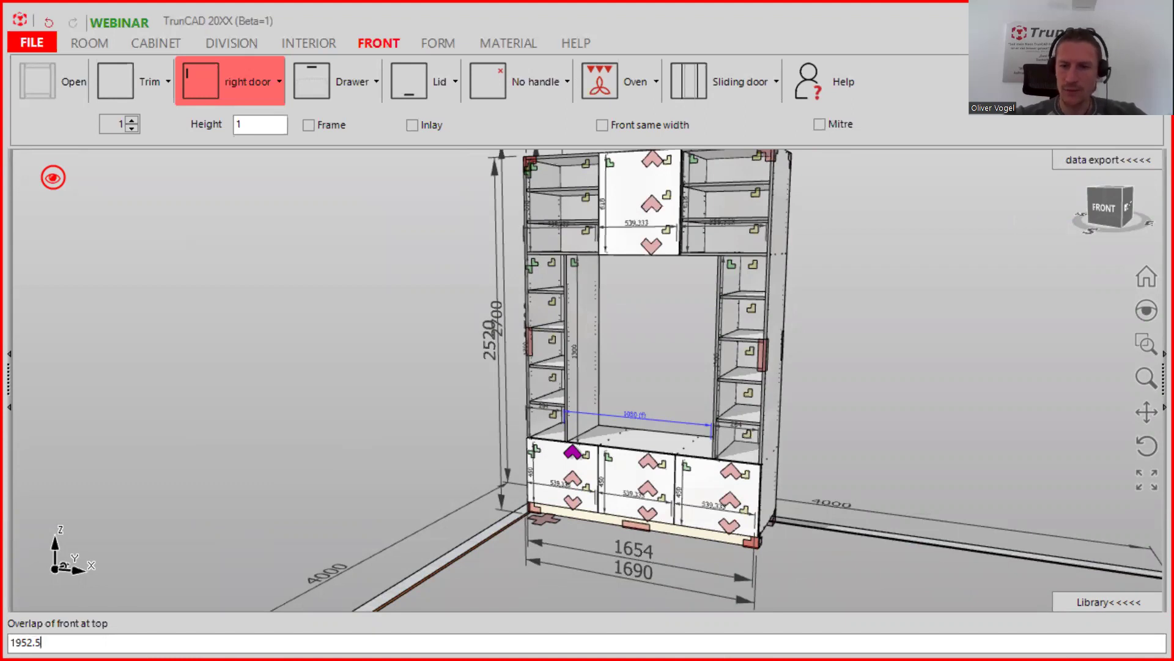
key("Return")
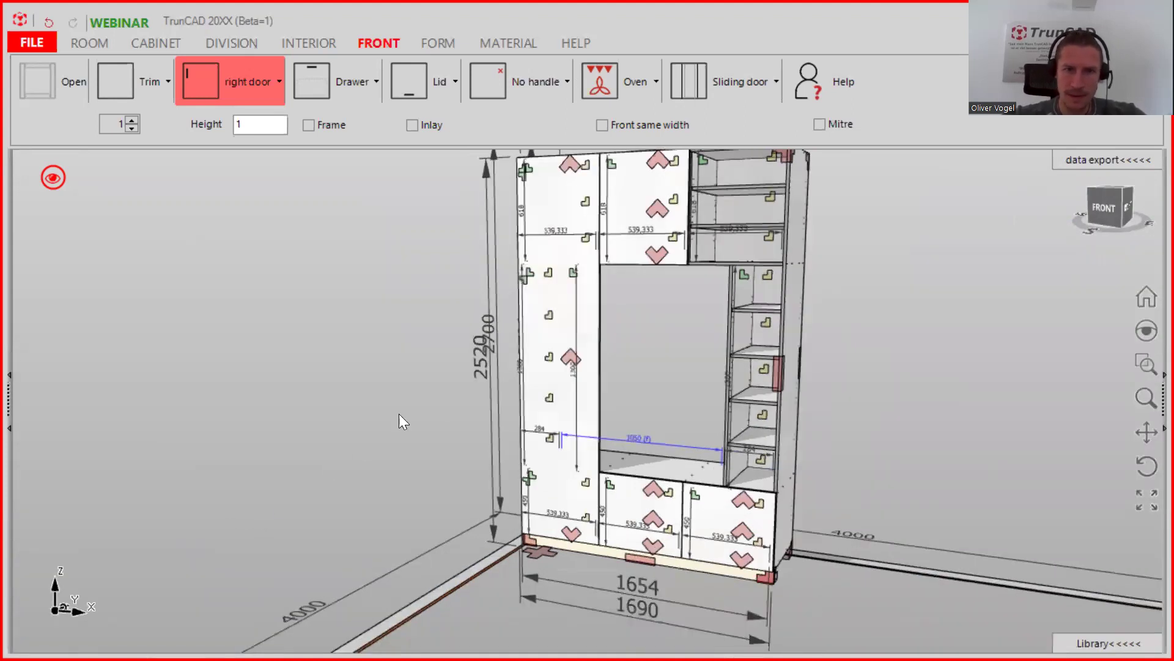
Measure the gap between the upper corners of the tall left door and the top middle door.
scroll(580, 365, "down", 3)
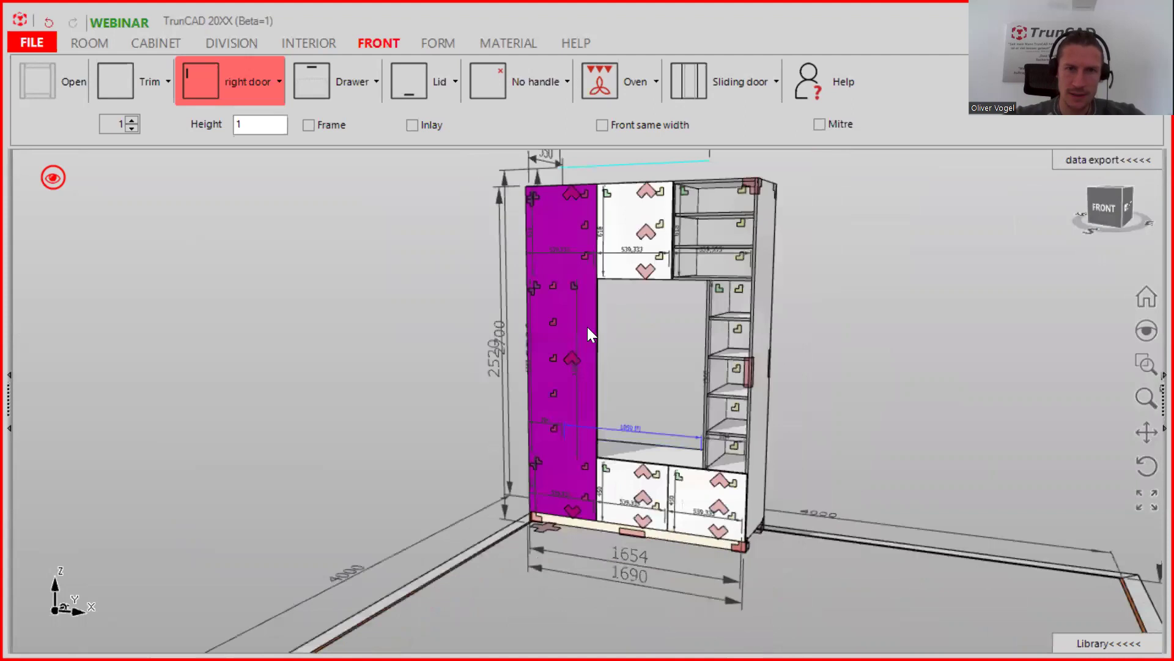
scroll(625, 270, "up", 4)
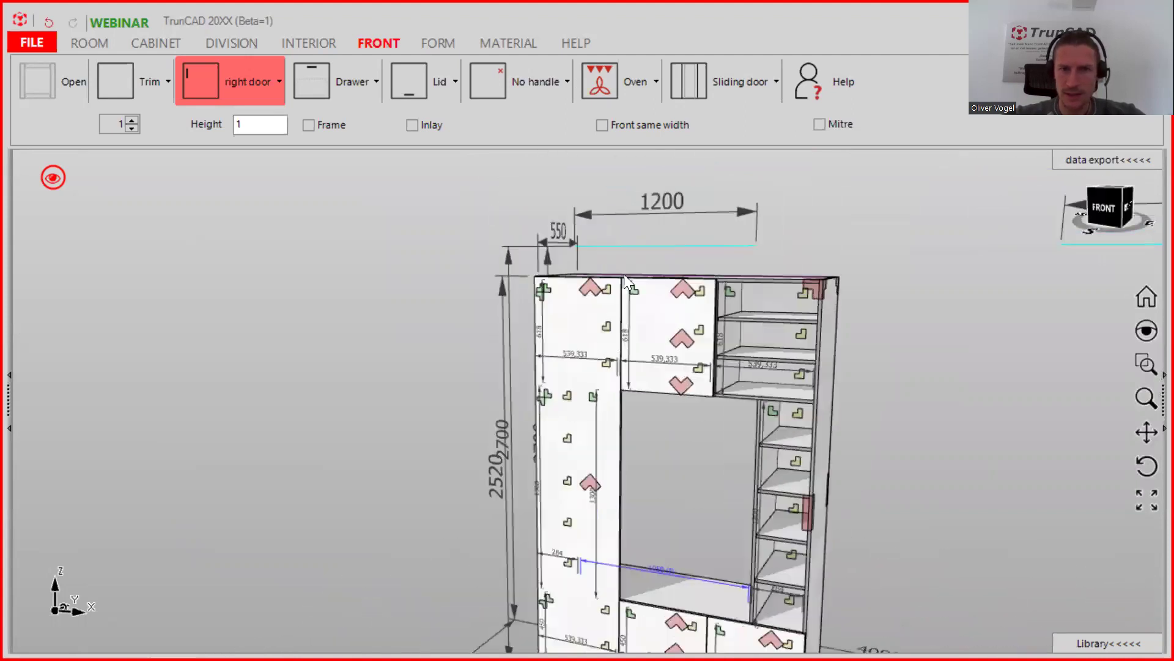
scroll(614, 280, "up", 5)
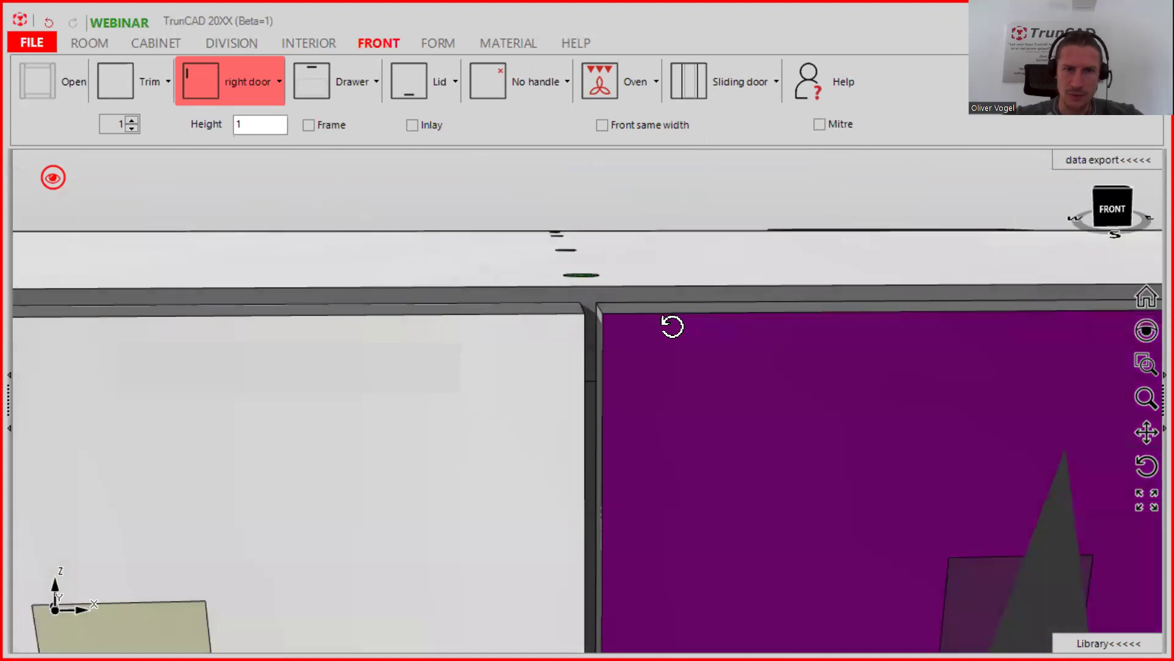
middle_click_drag(672, 326, 632, 322)
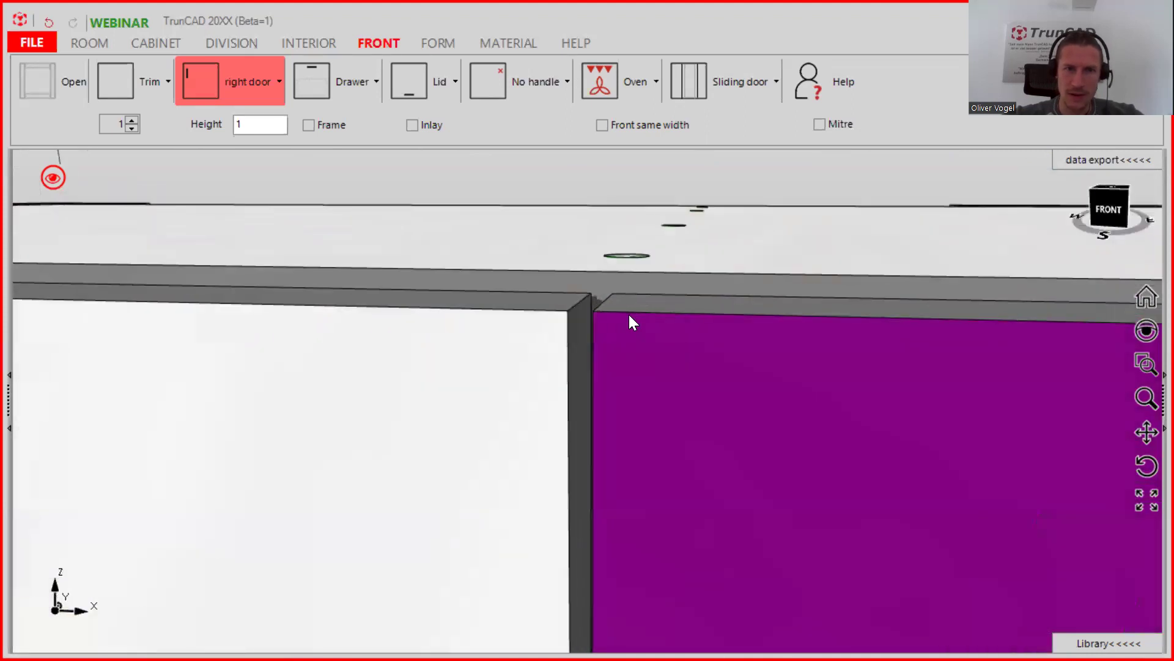
left_click(568, 315)
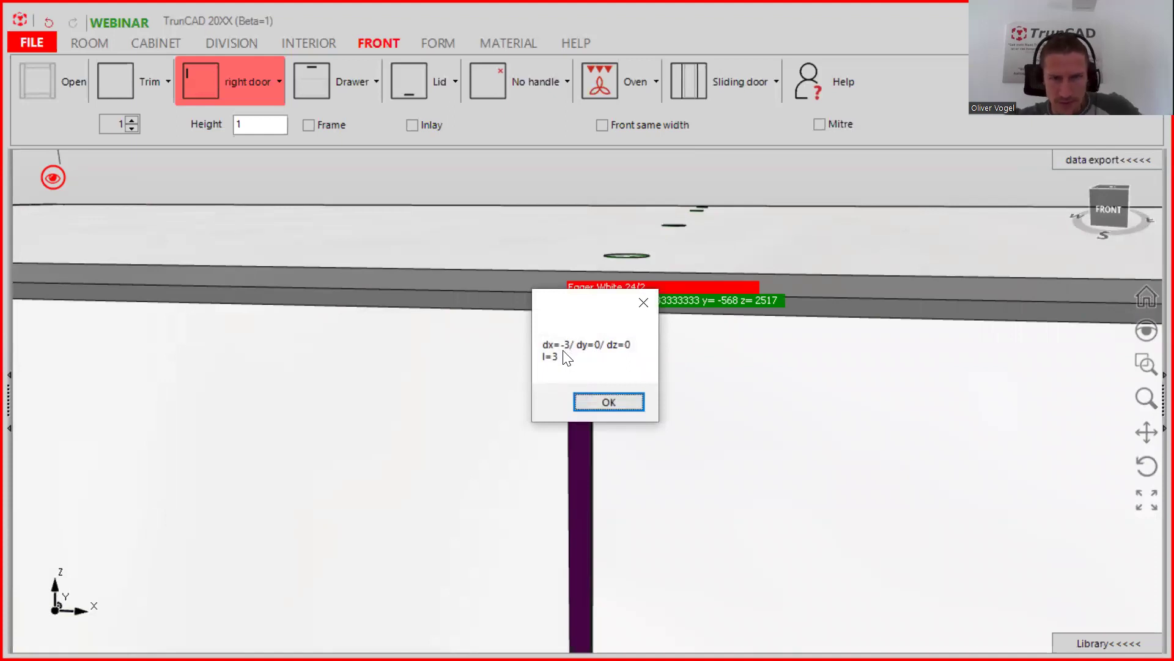
left_click(609, 402)
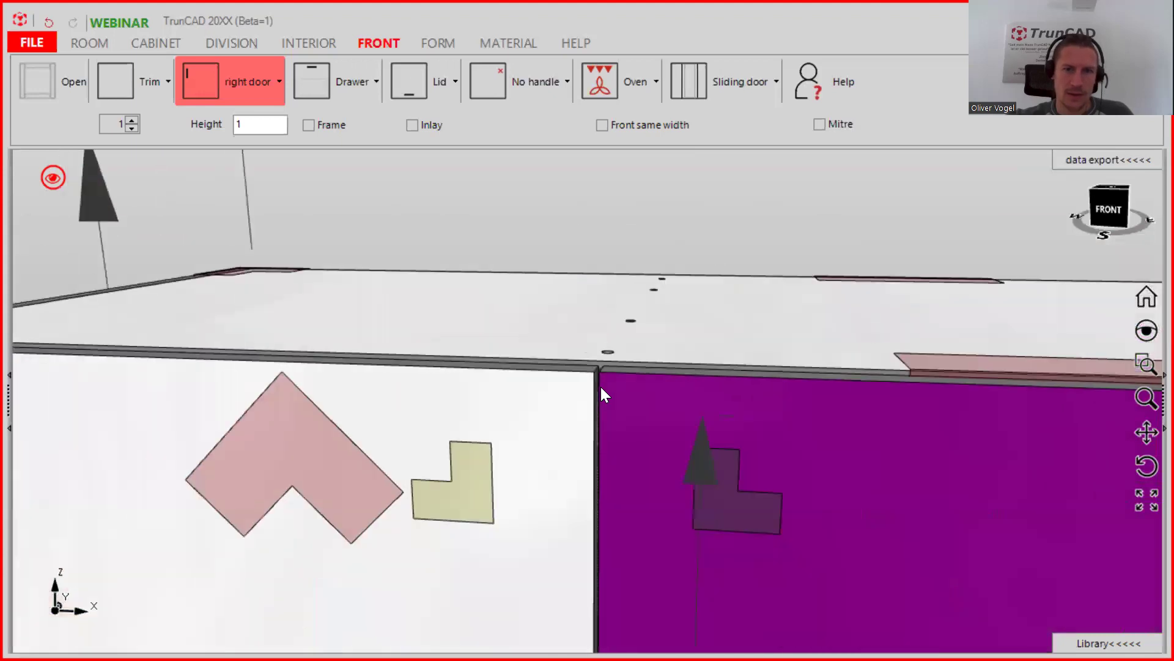
scroll(600, 384, "down", 5)
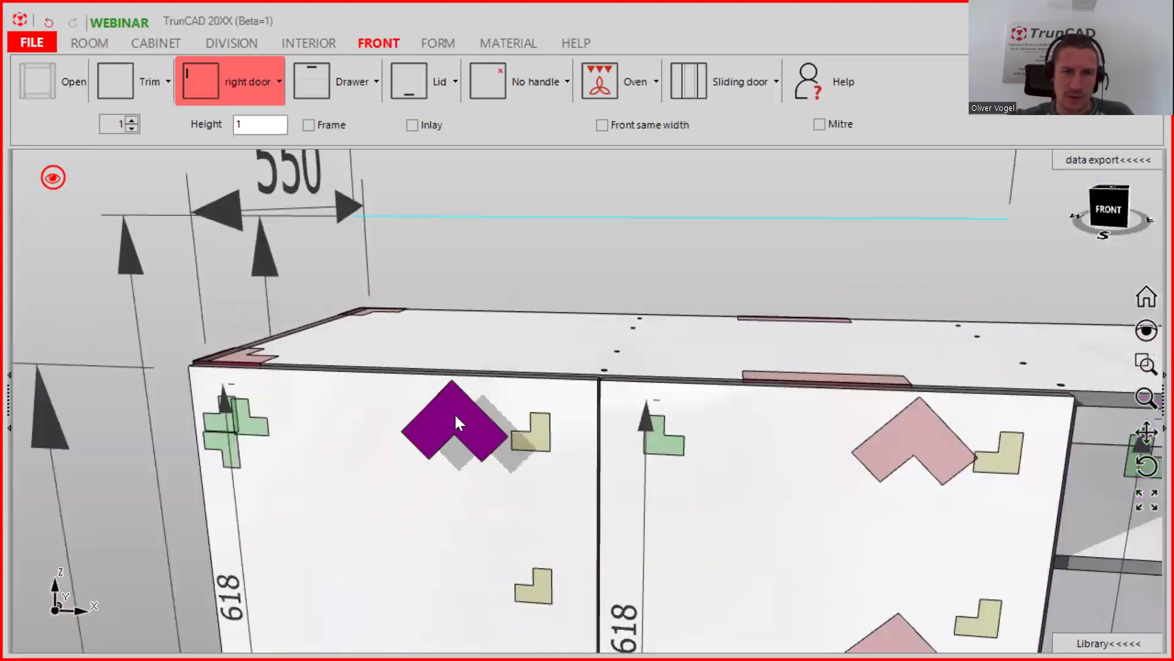
Review the tall left door's gap settings for below, top, left, right and inside, and close them without changes.
left_click(456, 422)
left_click(325, 435)
scroll(317, 379, "down", 5)
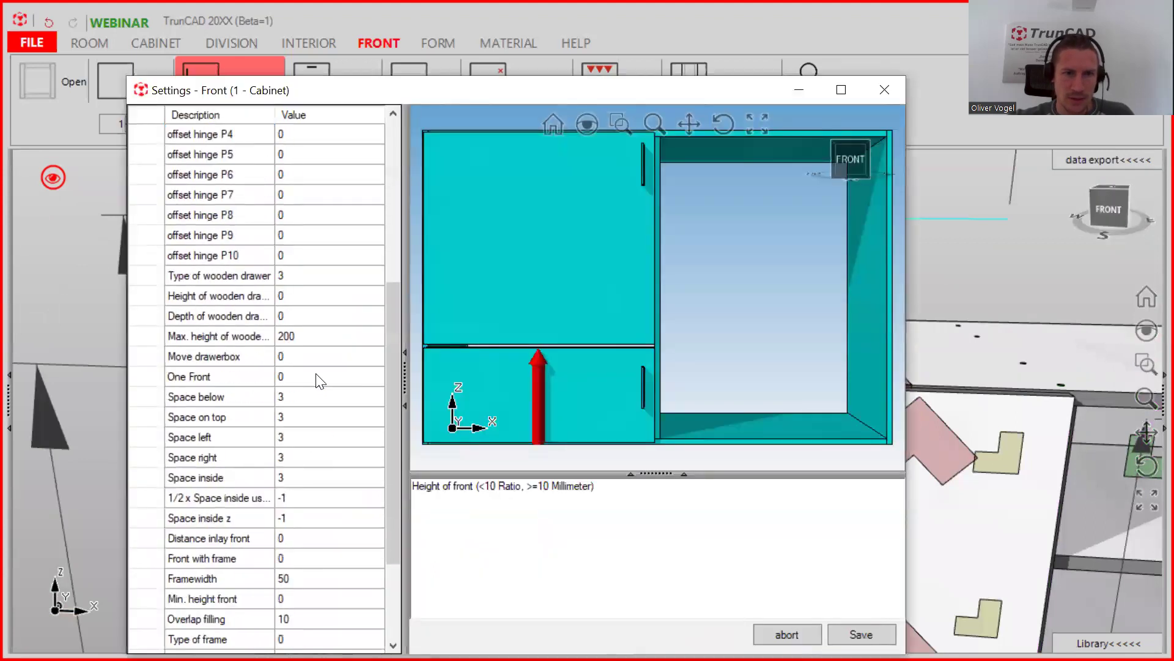
left_click(301, 398)
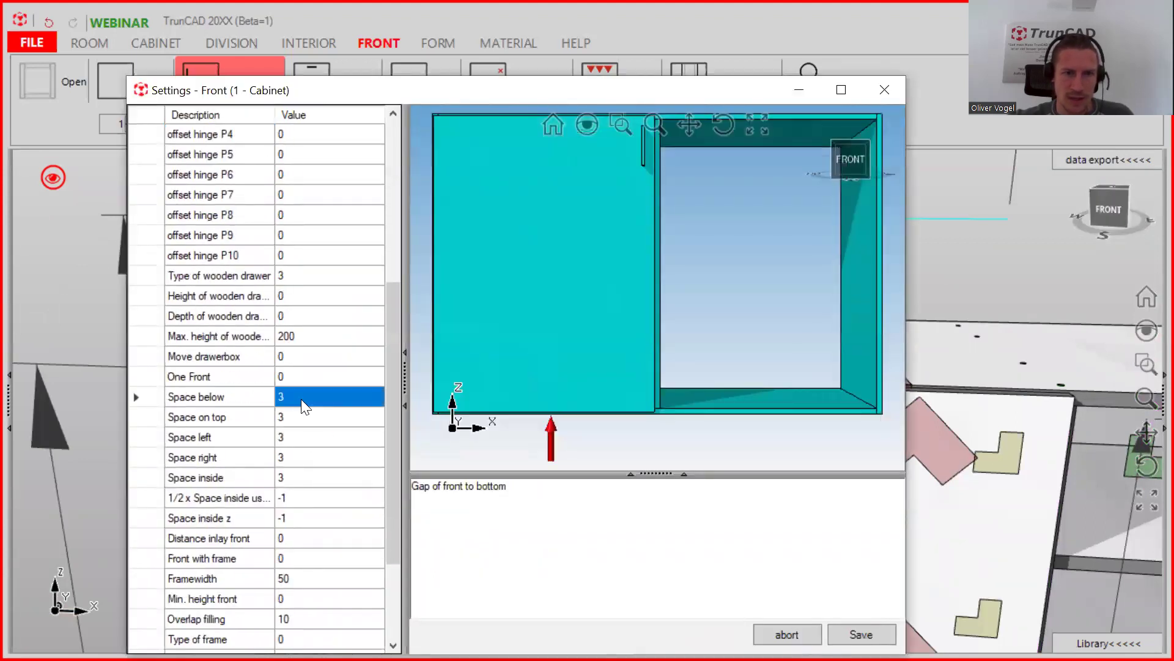
left_click(299, 418)
left_click(290, 431)
left_click(289, 454)
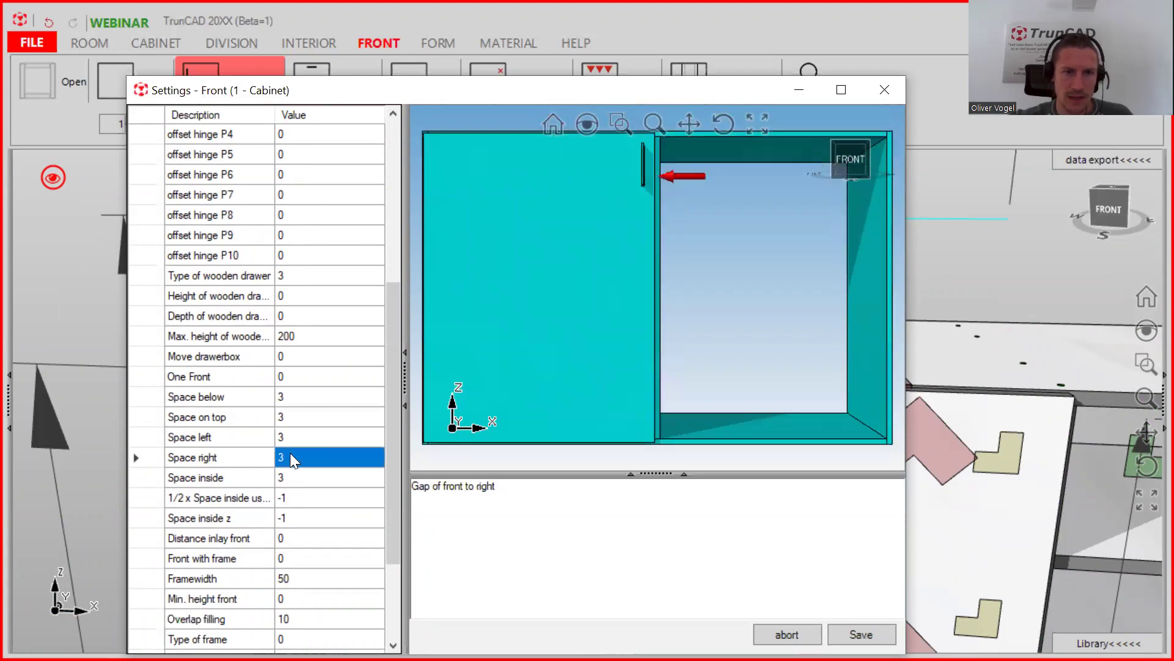
left_click(292, 470)
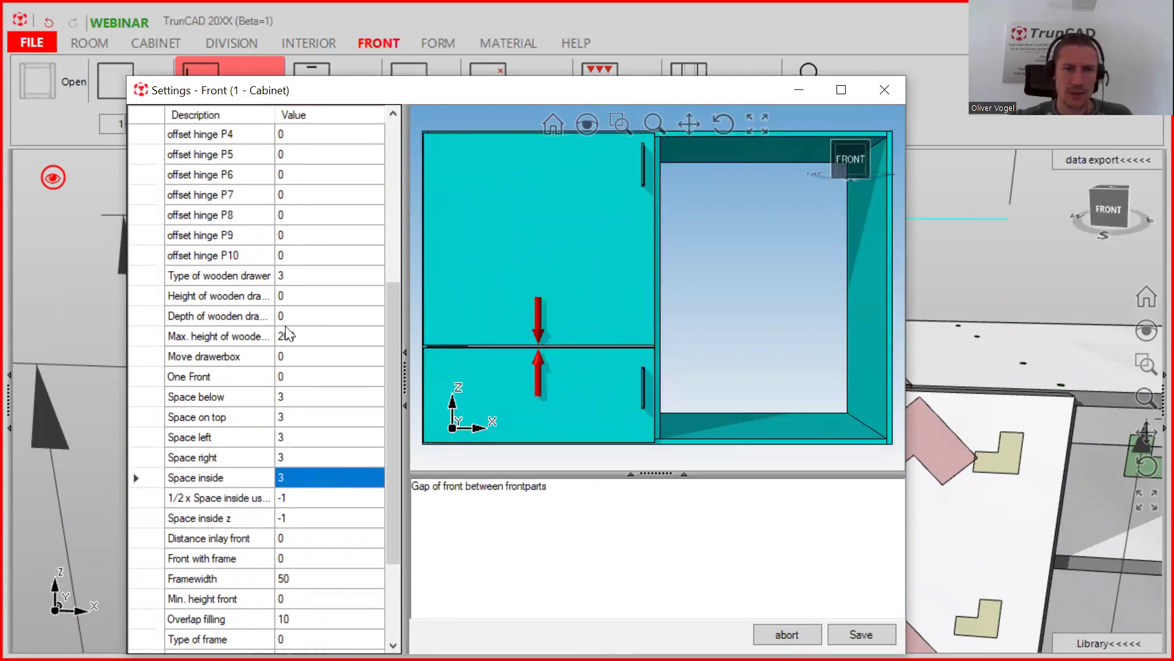
left_click(884, 90)
Set the top overlap of the bottom compartment's right door to 1952.5 mm.
scroll(581, 328, "down", 5)
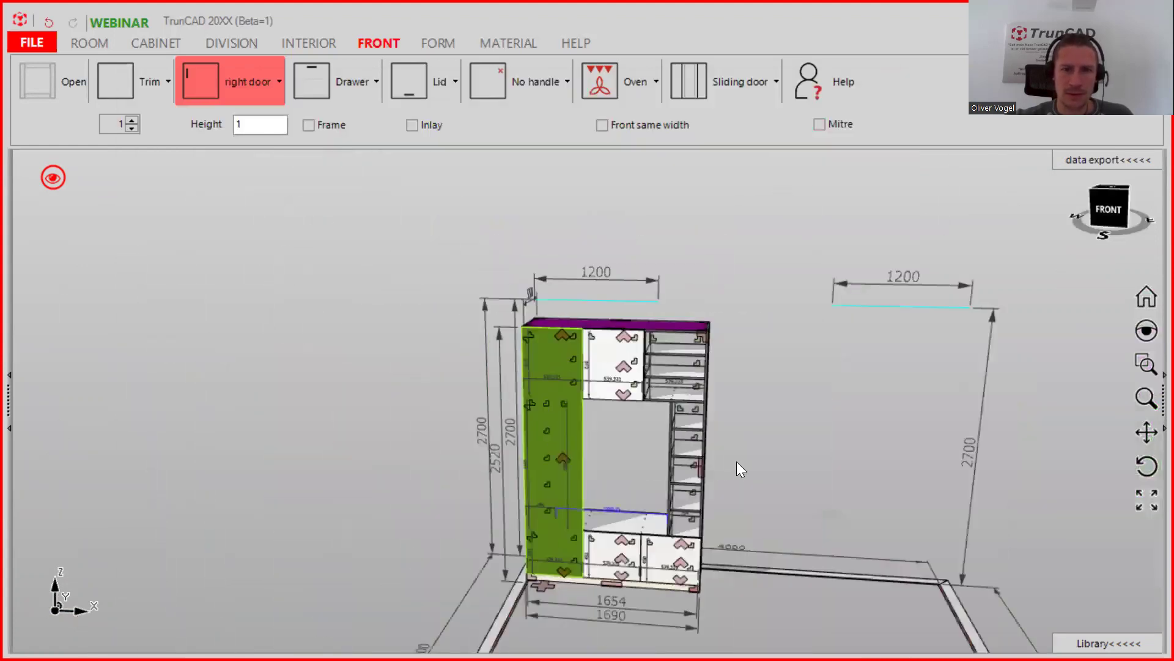
middle_click_drag(673, 445, 695, 499)
scroll(698, 504, "up", 5)
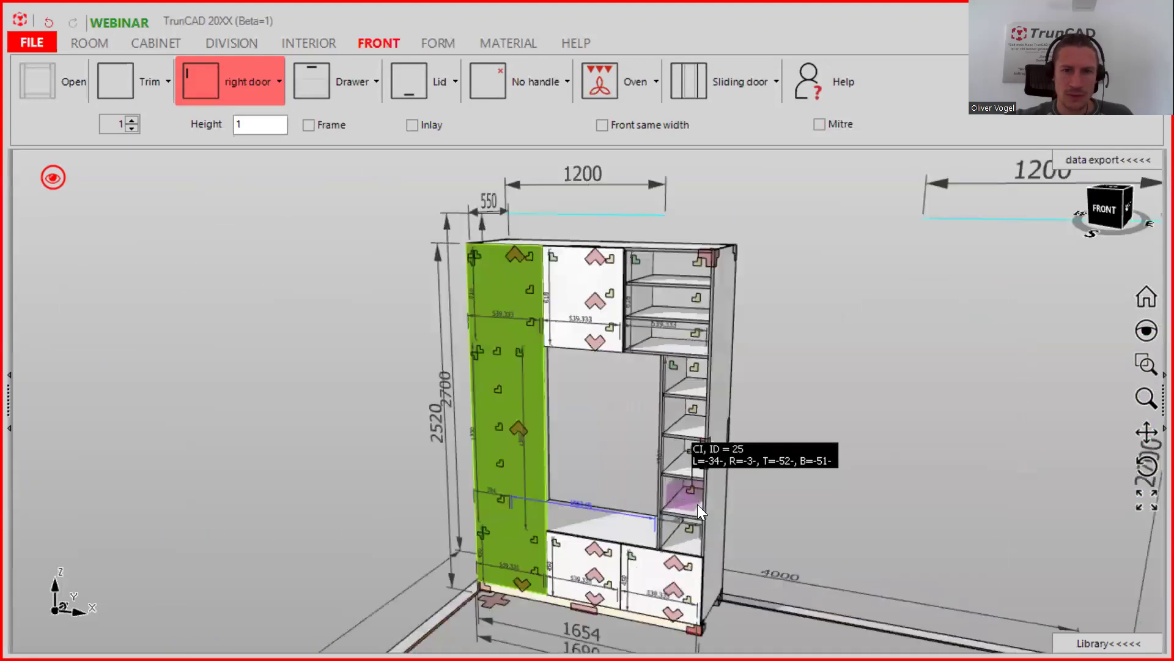
scroll(656, 525, "up", 2)
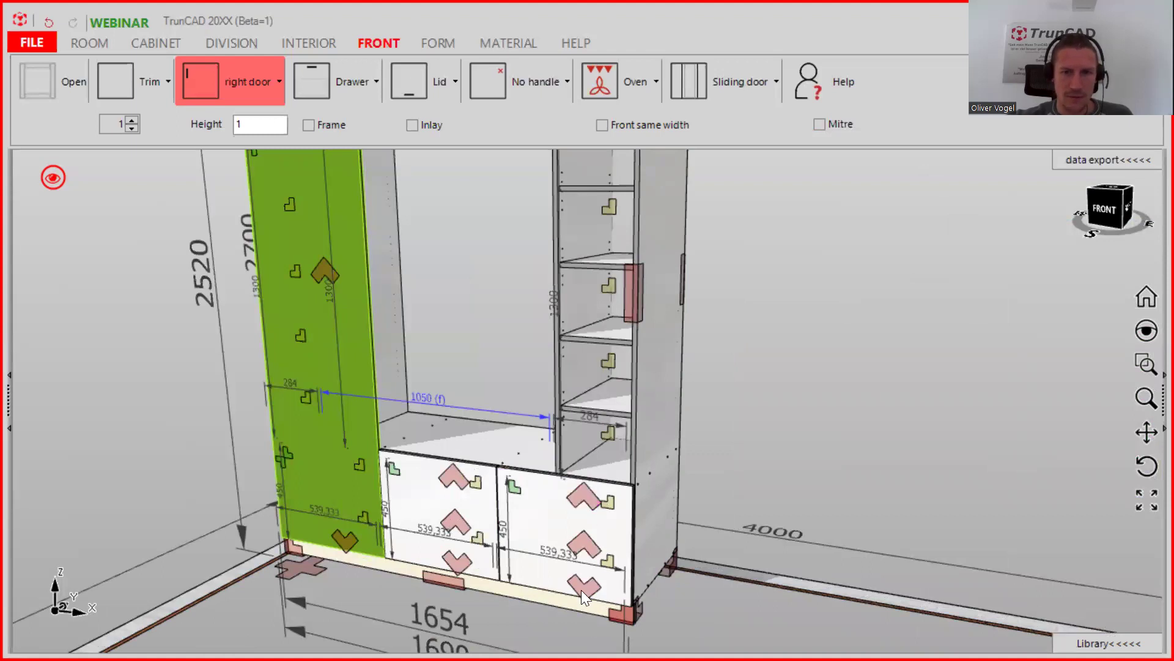
left_click(583, 549)
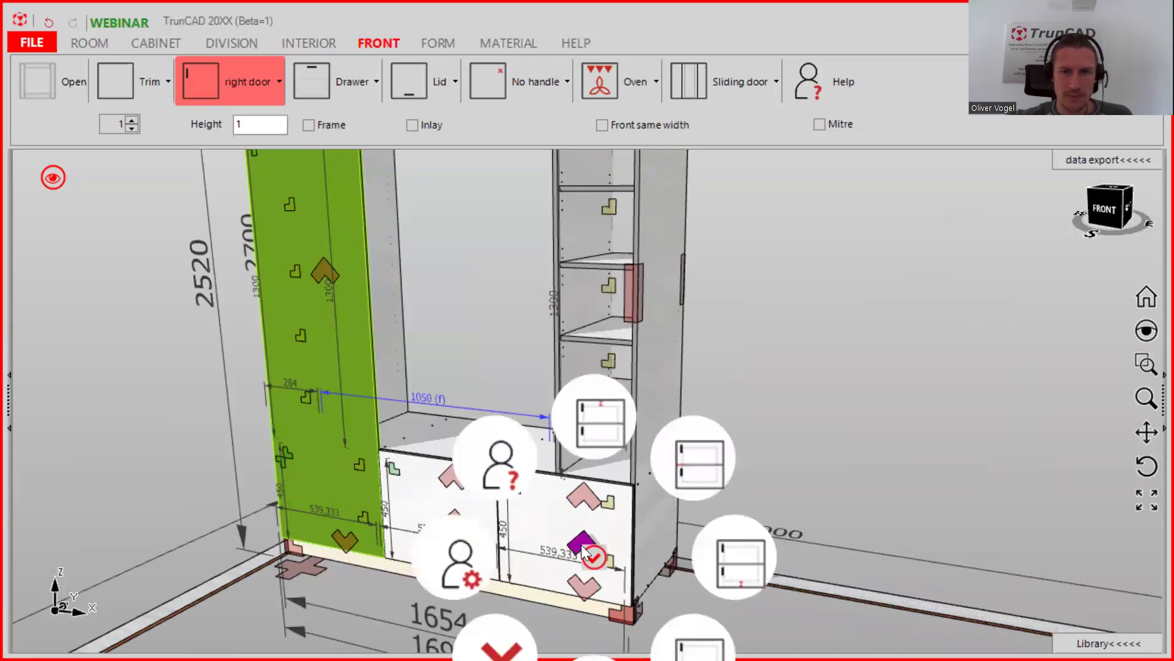
left_click(599, 433)
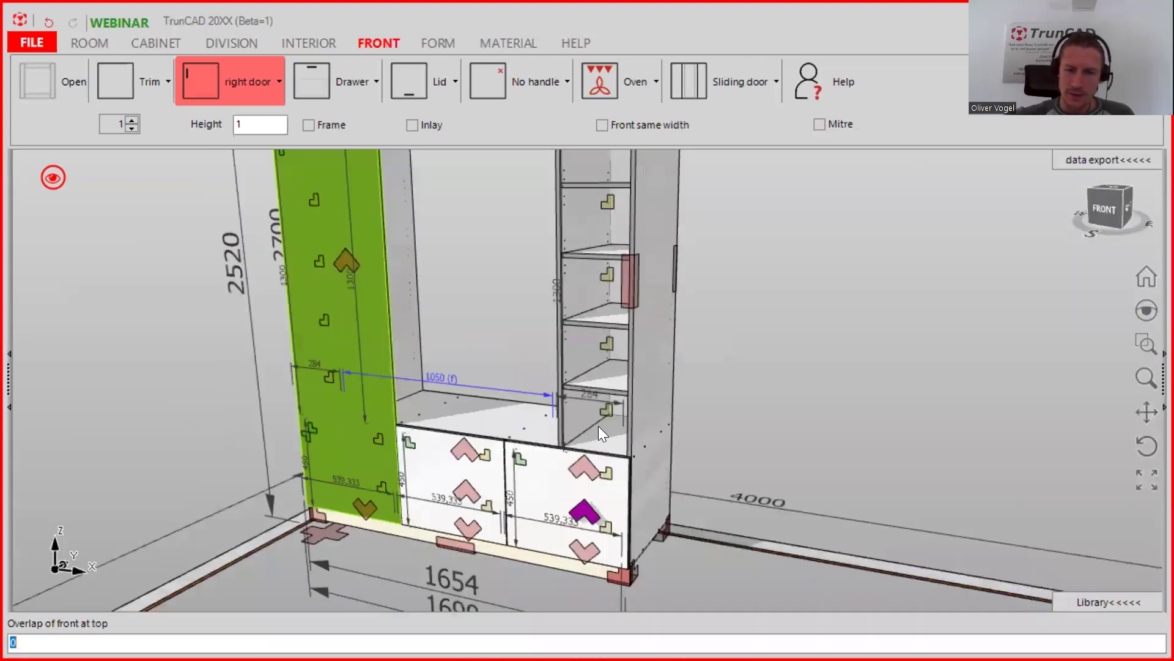
type("1952.5")
key("Return")
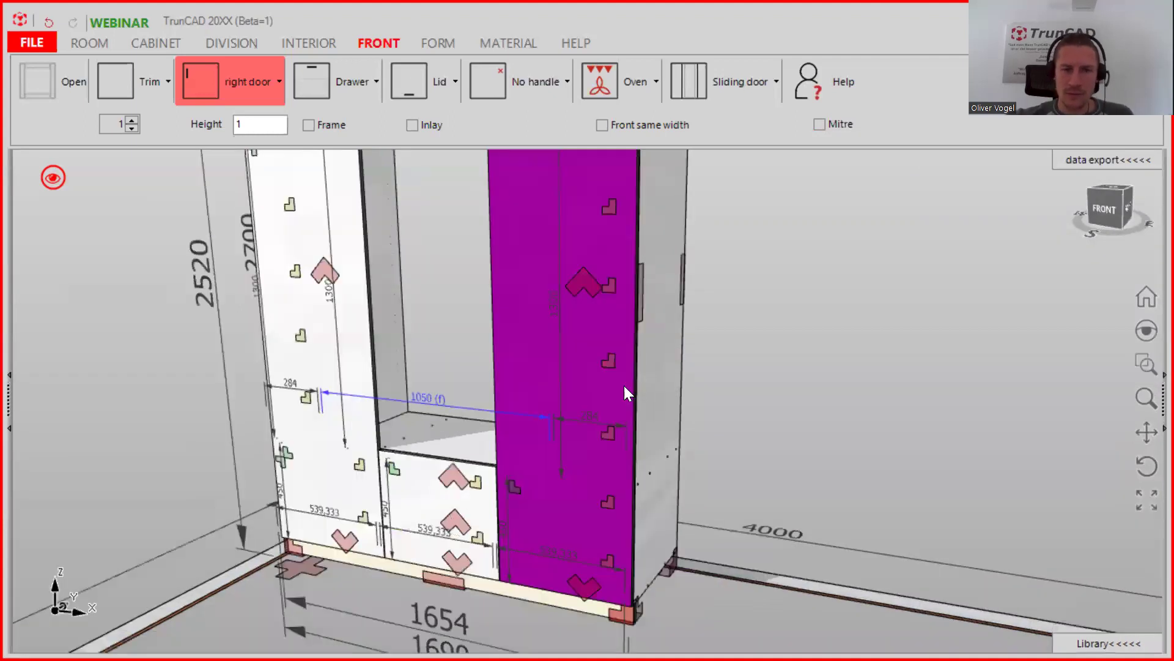
Examine both full-height side doors and the open middle niche from the front and the back of the cabinet.
scroll(624, 382, "down", 2)
middle_click_drag(624, 379, 582, 315)
scroll(590, 287, "up", 3)
middle_click_drag(598, 261, 607, 297)
scroll(464, 517, "down", 3)
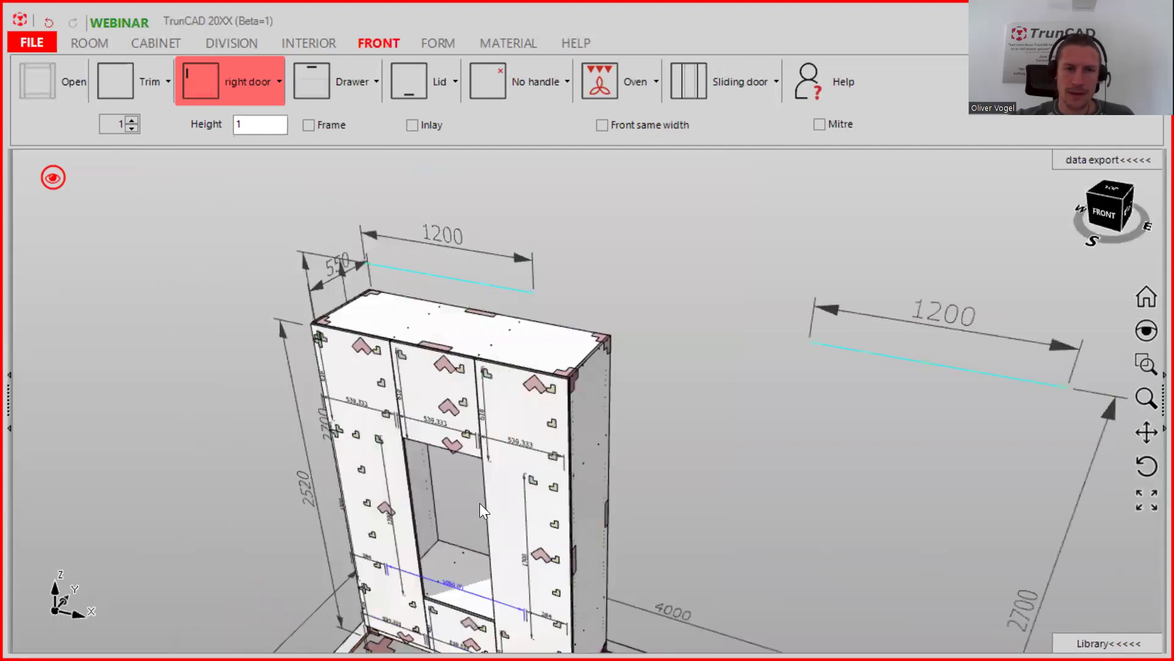
scroll(480, 503, "up", 4)
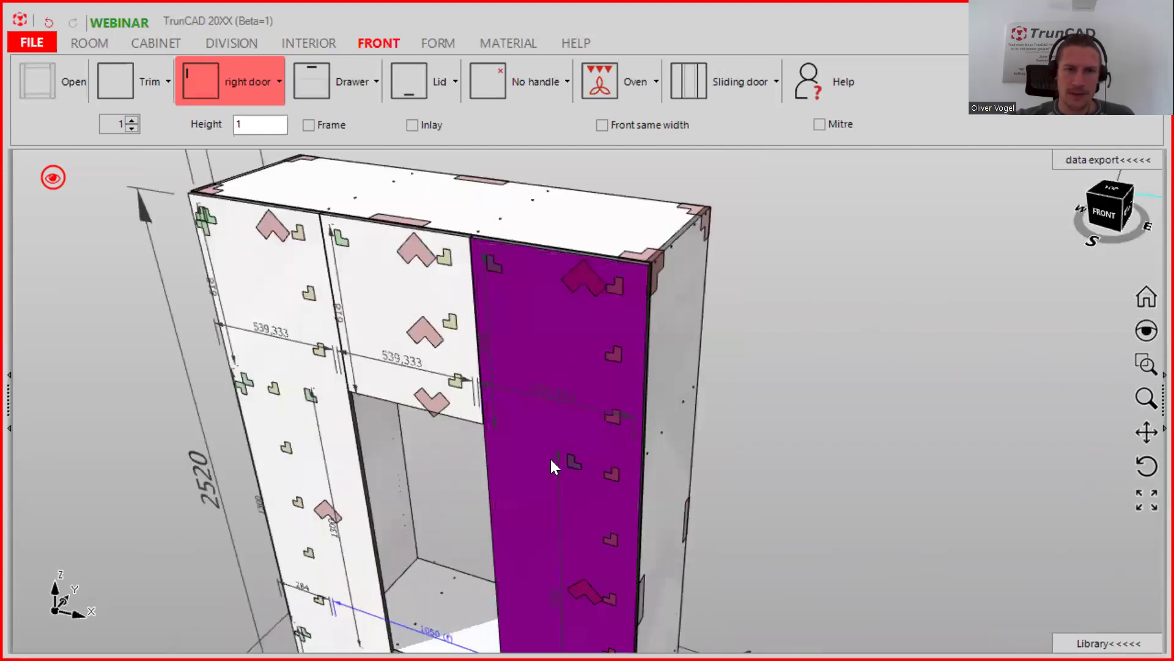
middle_click_drag(566, 449, 498, 454)
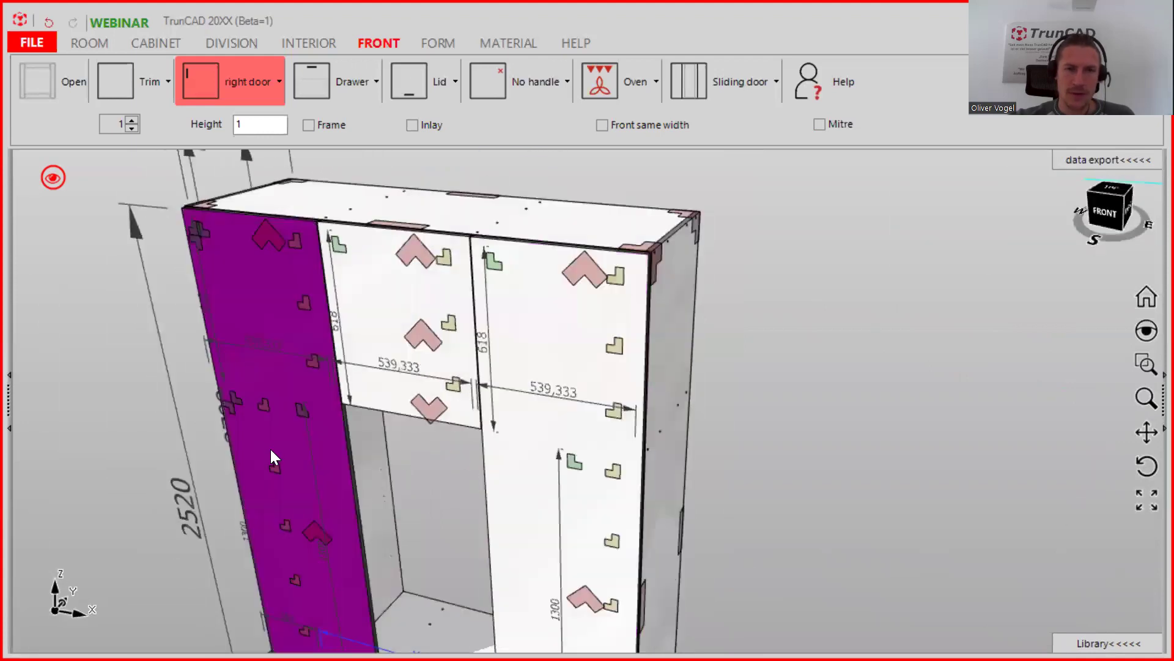
middle_click_drag(313, 478, 315, 439)
scroll(315, 439, "up", 5)
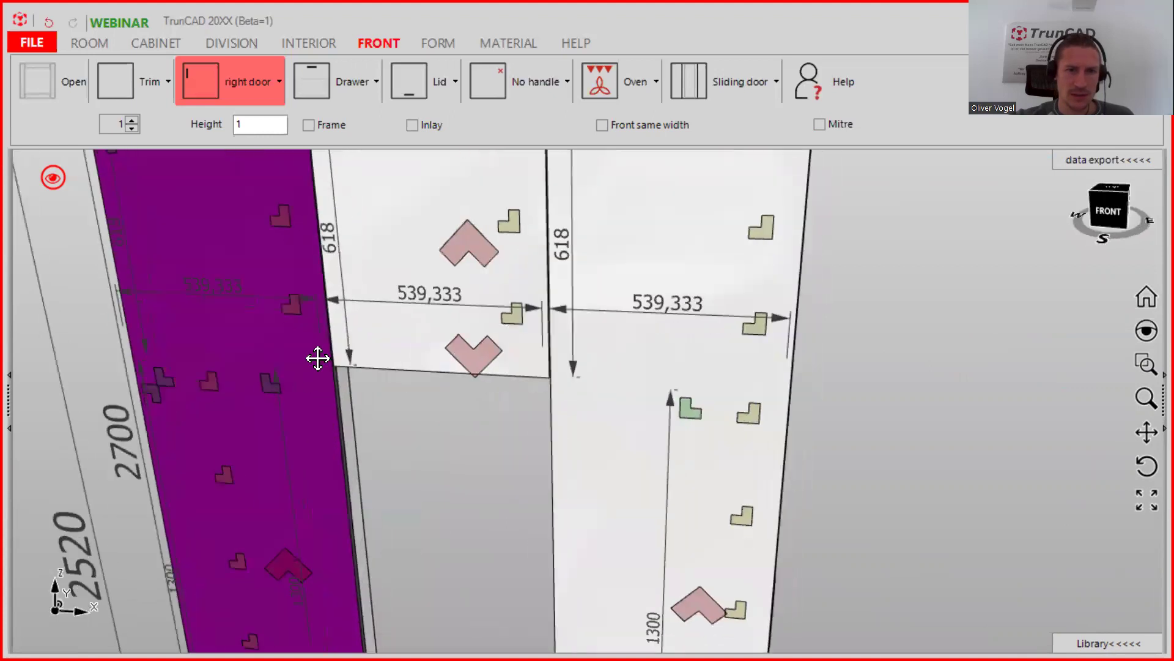
middle_click_drag(498, 347, 434, 398)
middle_click_drag(595, 454, 767, 314)
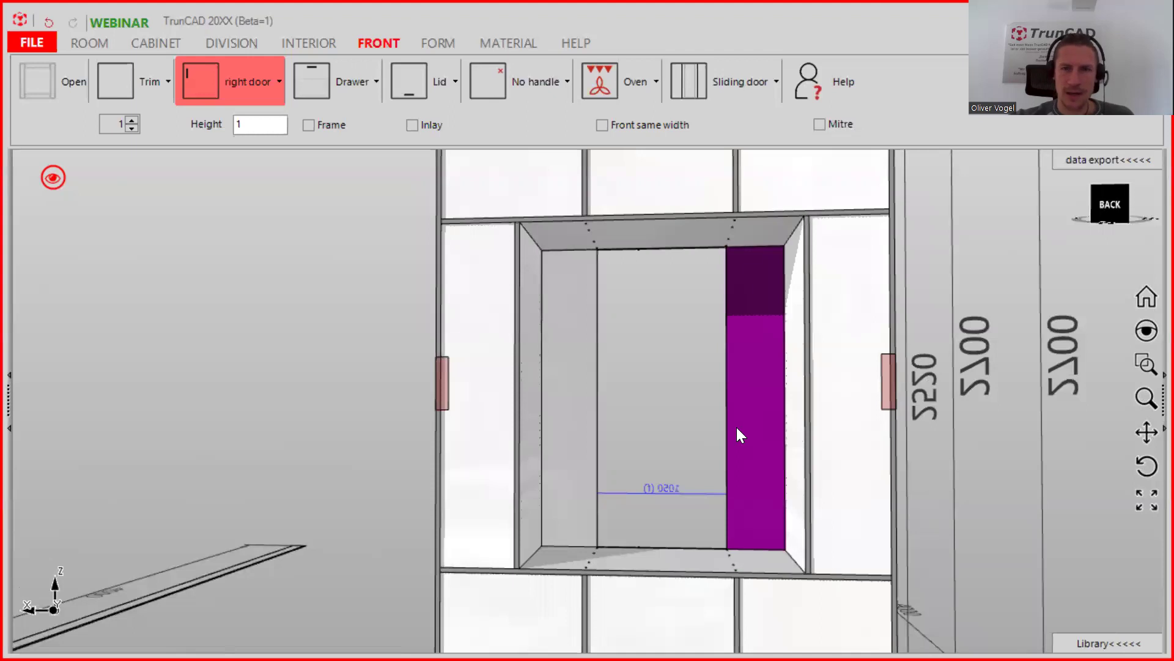
middle_click_drag(742, 427, 809, 401)
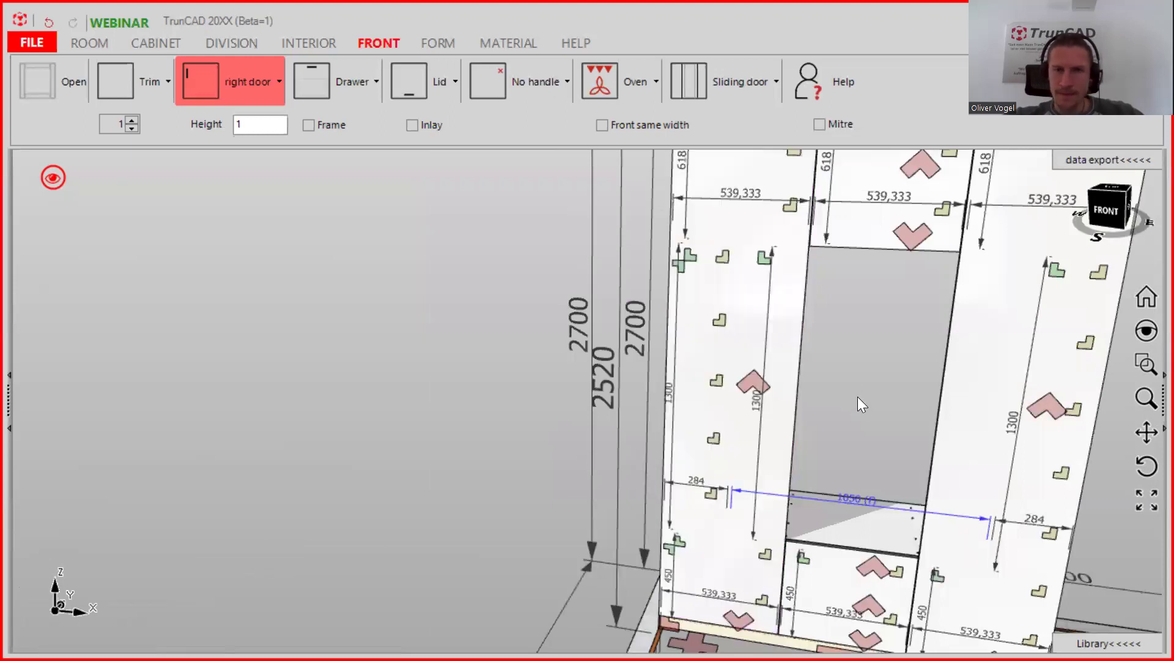
Measure the top middle door's height from its upper left corner to its lower left corner.
scroll(859, 396, "down", 5)
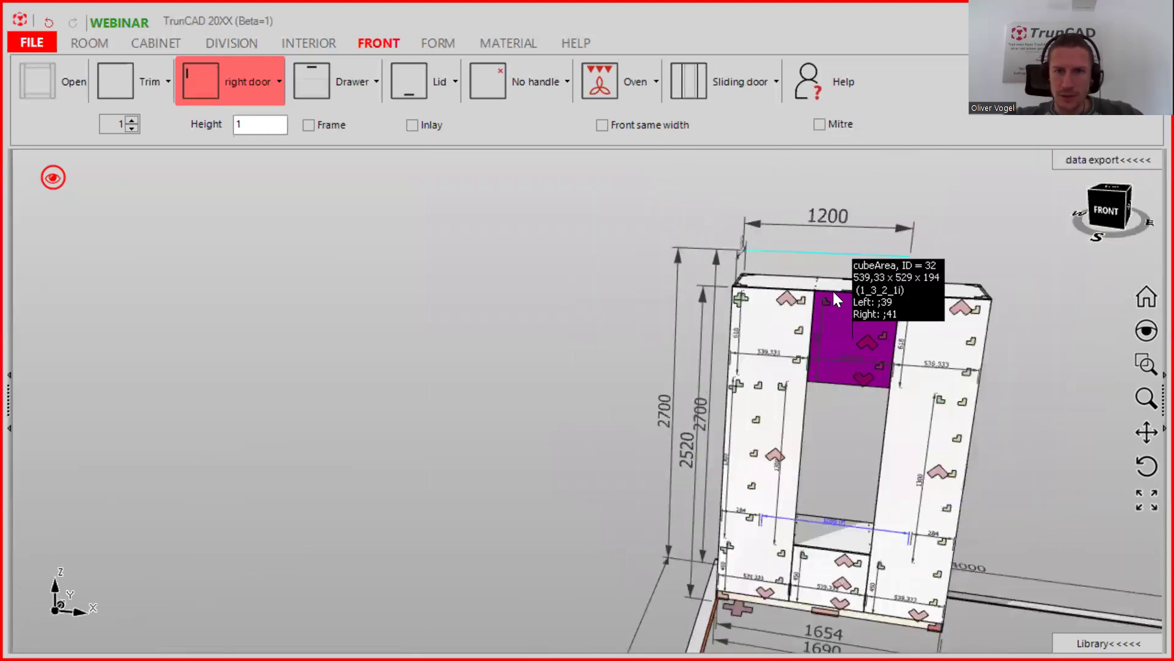
scroll(831, 291, "up", 6)
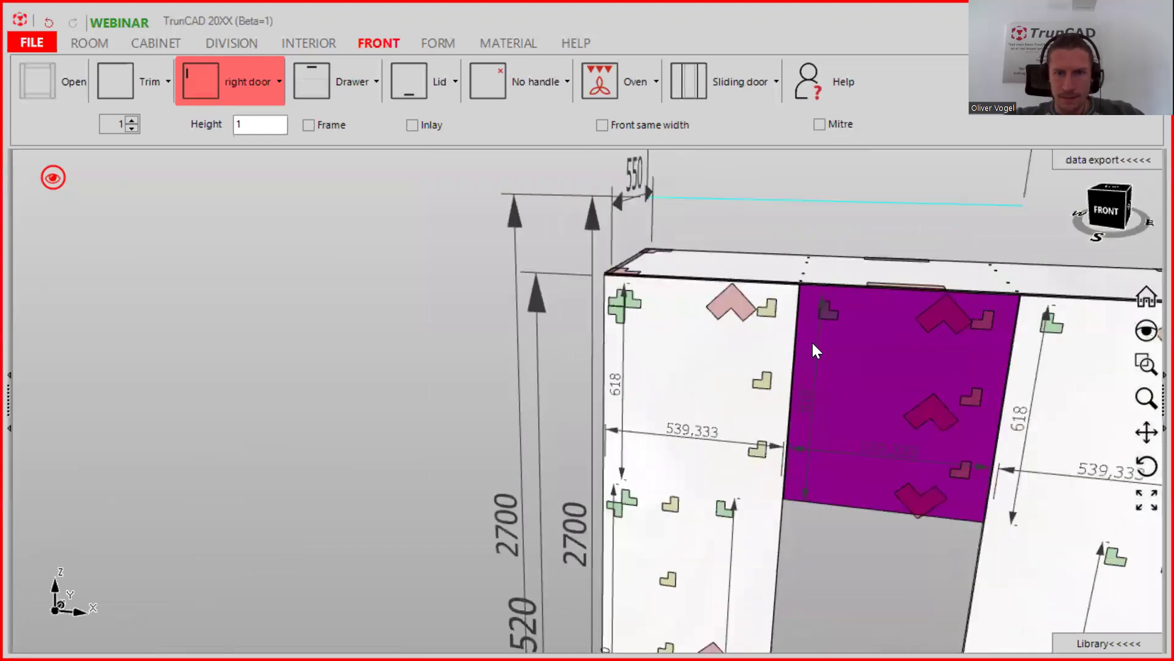
scroll(827, 412, "up", 6)
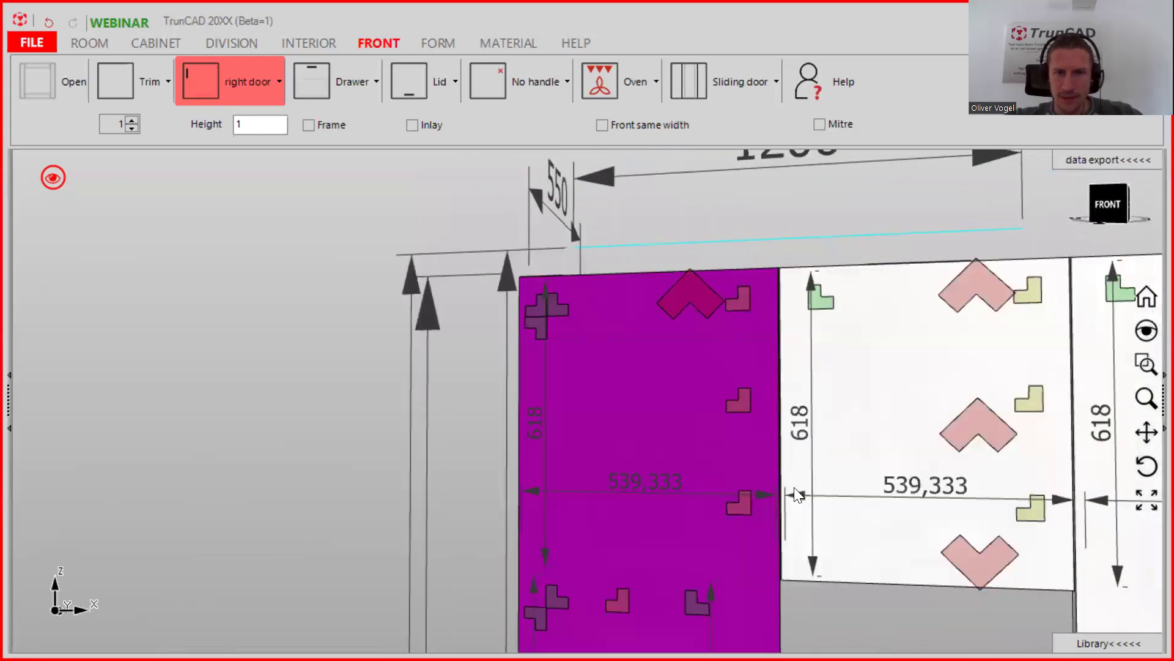
mouse_move(808, 270)
middle_mouse_down()
mouse_move(807, 296)
mouse_move(794, 254)
mouse_move(796, 269)
middle_mouse_up()
scroll(796, 269, "up", 5)
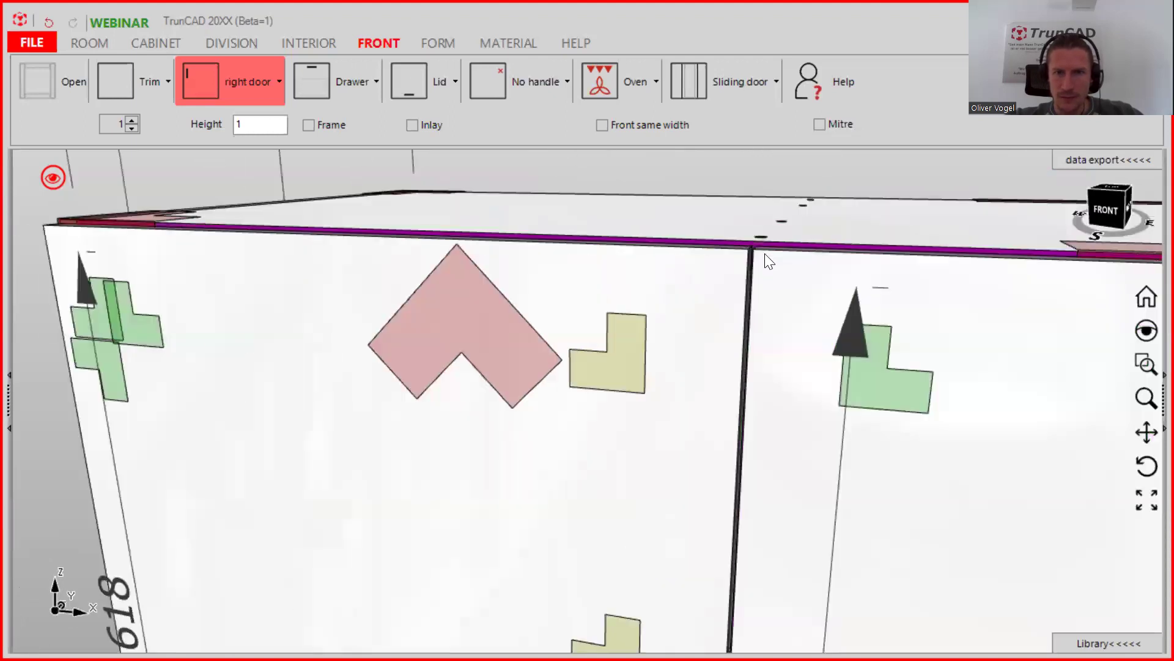
scroll(759, 255, "up", 3)
middle_click_drag(759, 257, 758, 270)
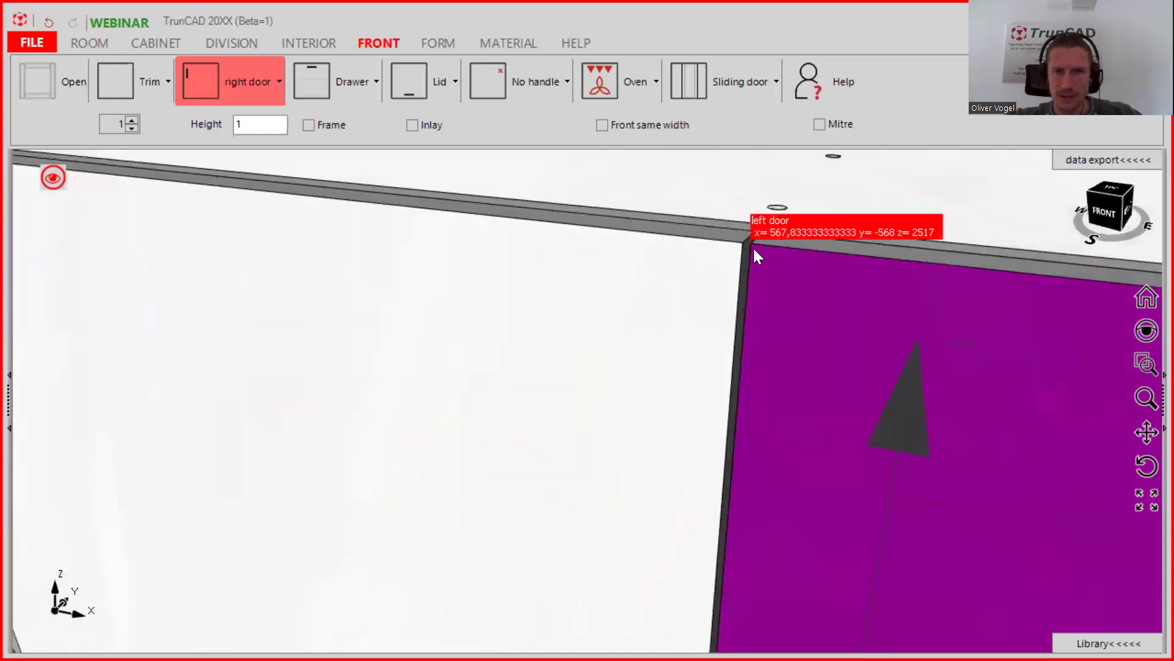
middle_click_drag(774, 321, 743, 407)
scroll(738, 422, "up", 3)
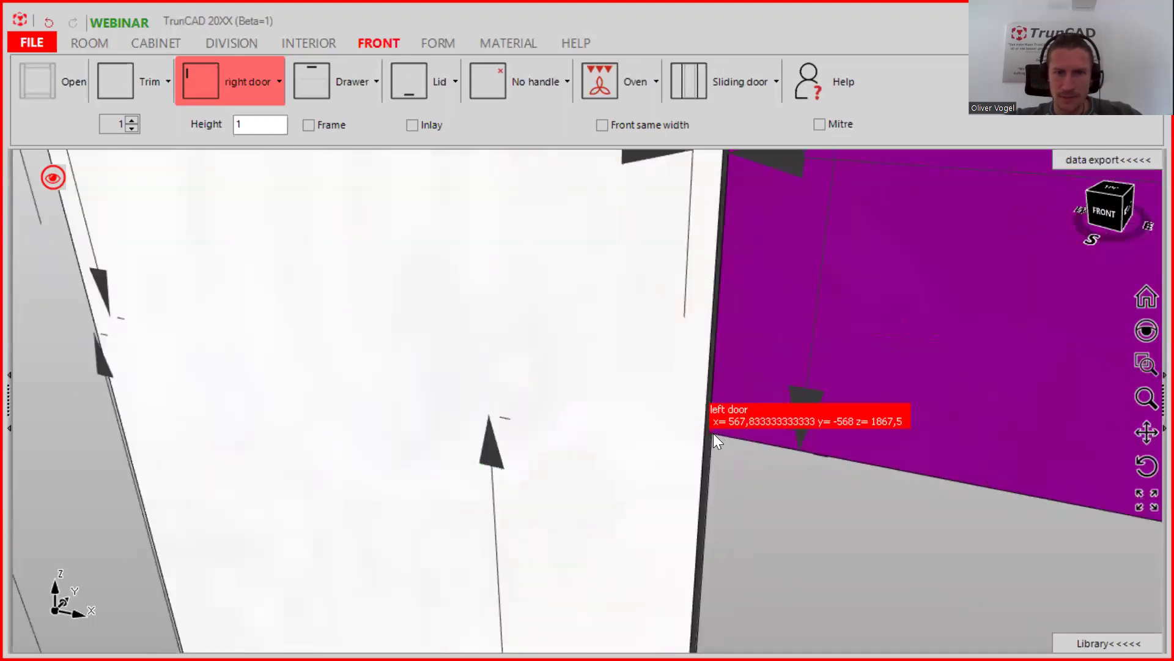
left_click(713, 433)
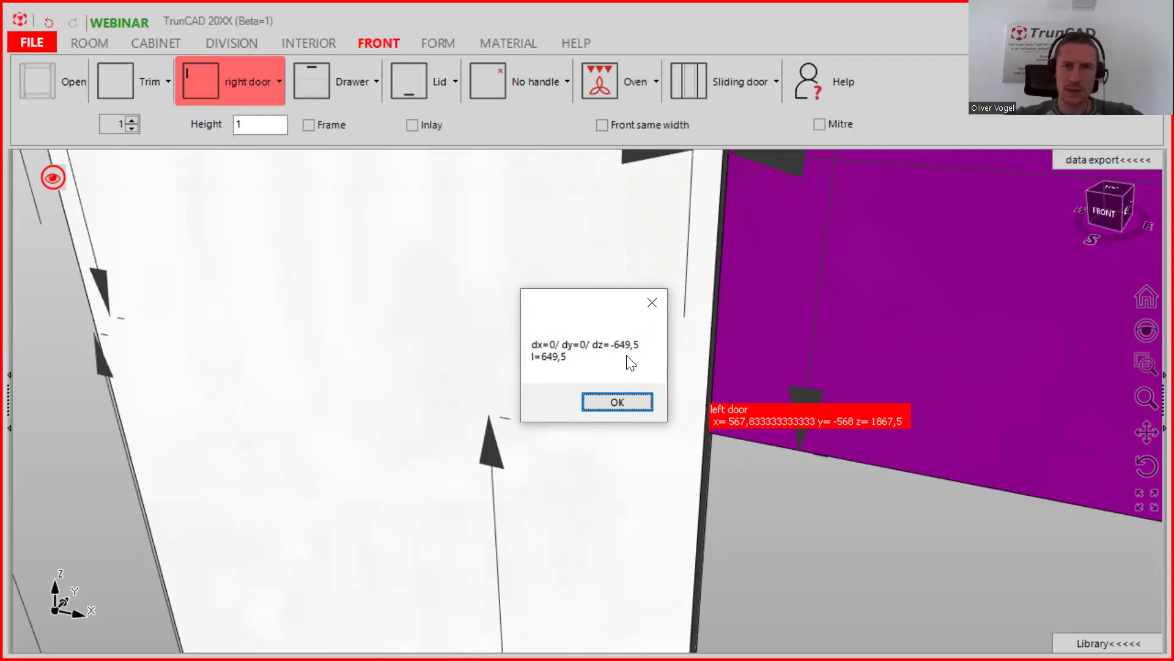
left_click(619, 402)
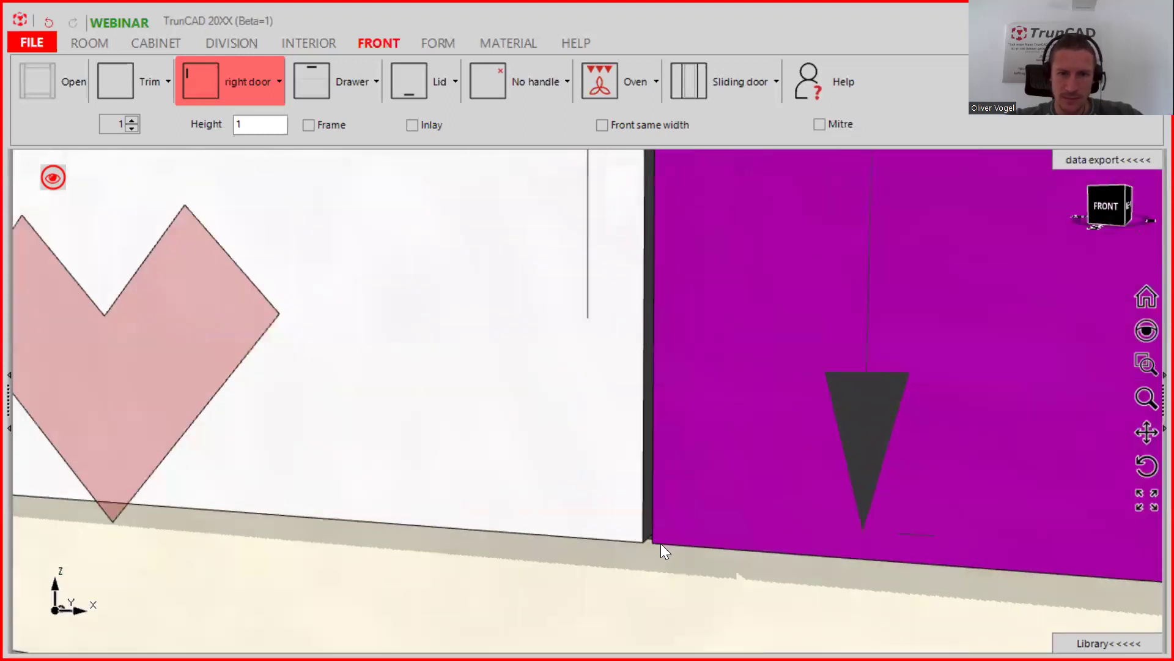
Measure the bottom middle door's height from its lower left corner to its upper left corner.
scroll(663, 531, "down", 2)
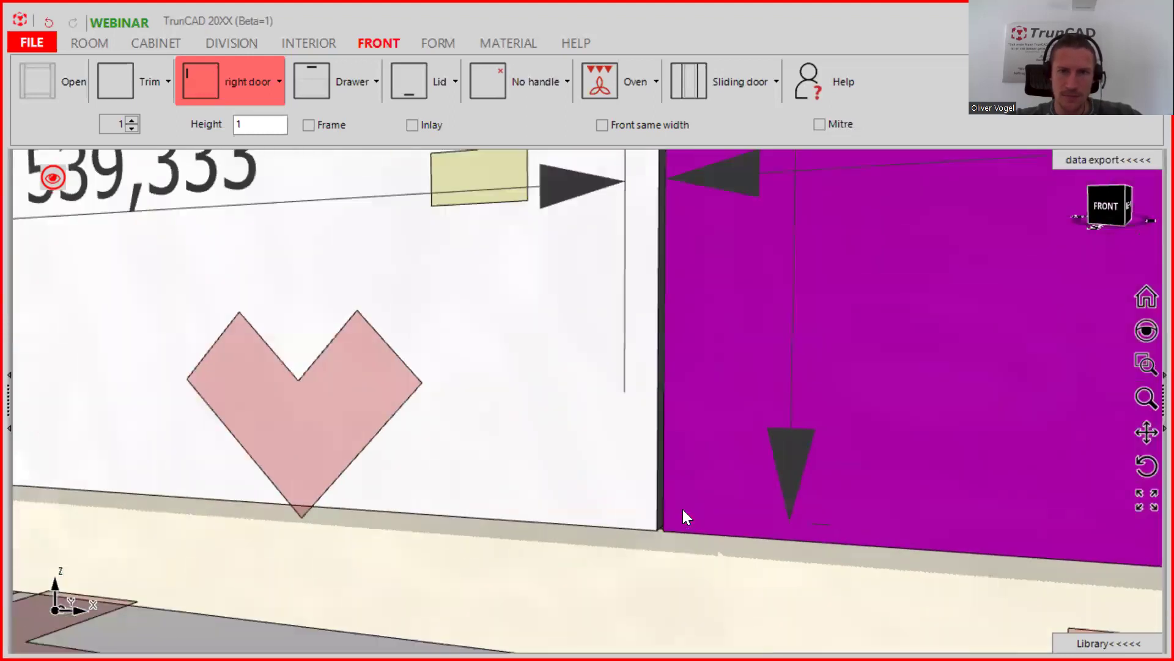
scroll(682, 509, "down", 3)
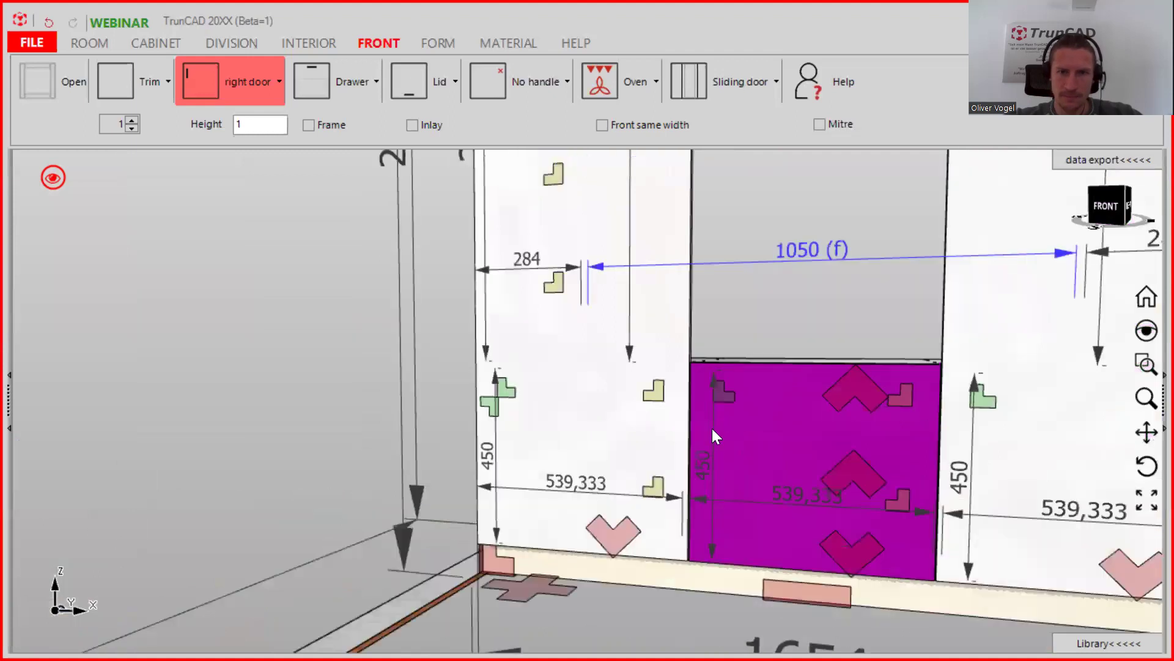
scroll(701, 384, "up", 3)
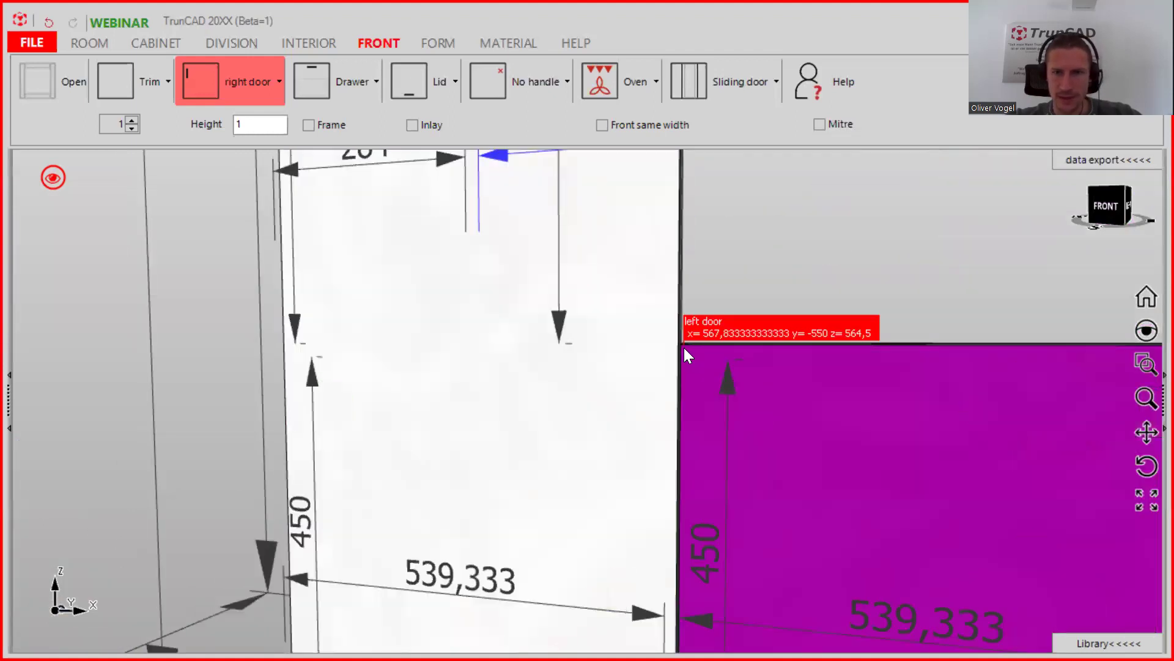
scroll(684, 346, "up", 3)
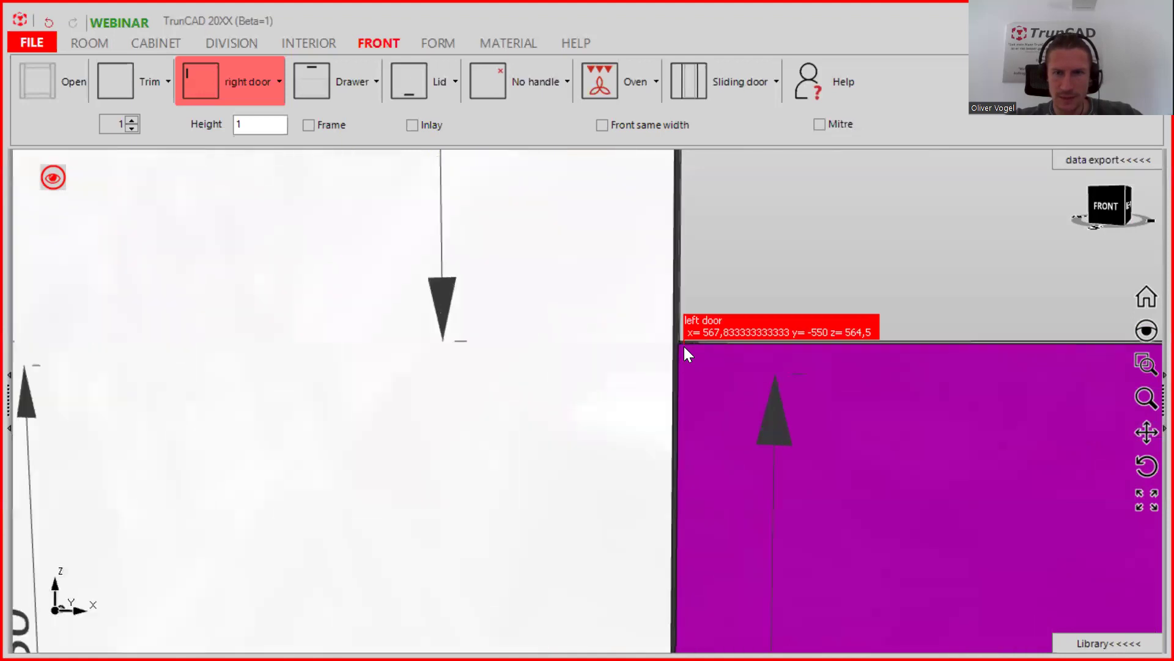
scroll(684, 346, "up", 2)
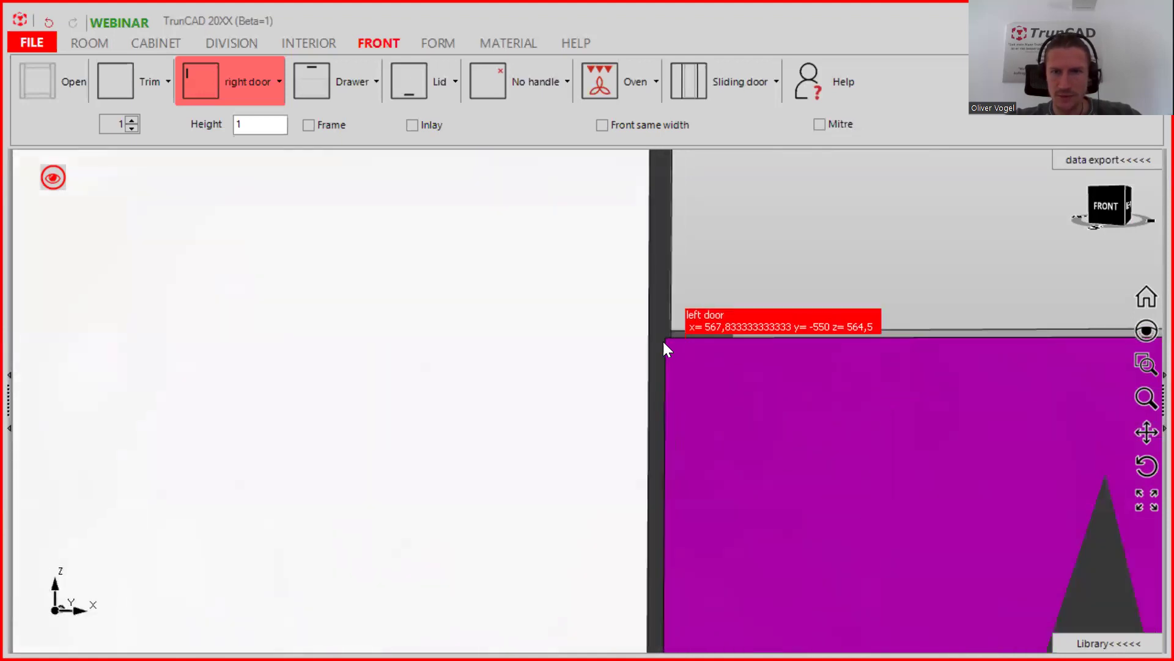
left_click(671, 343)
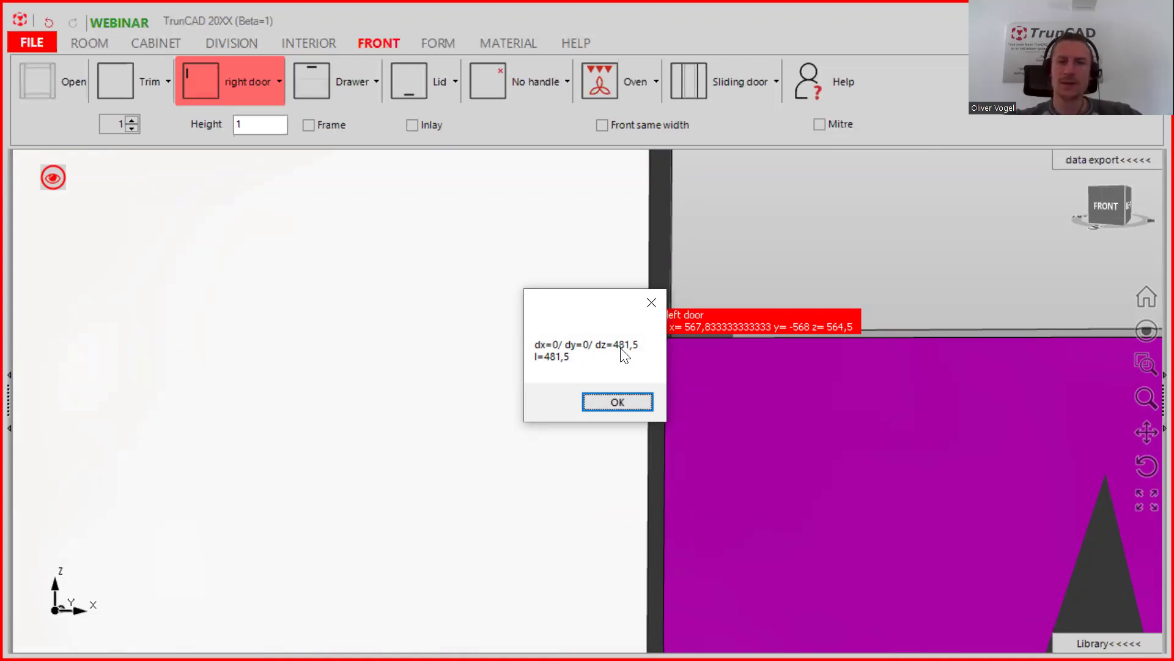
left_click(617, 401)
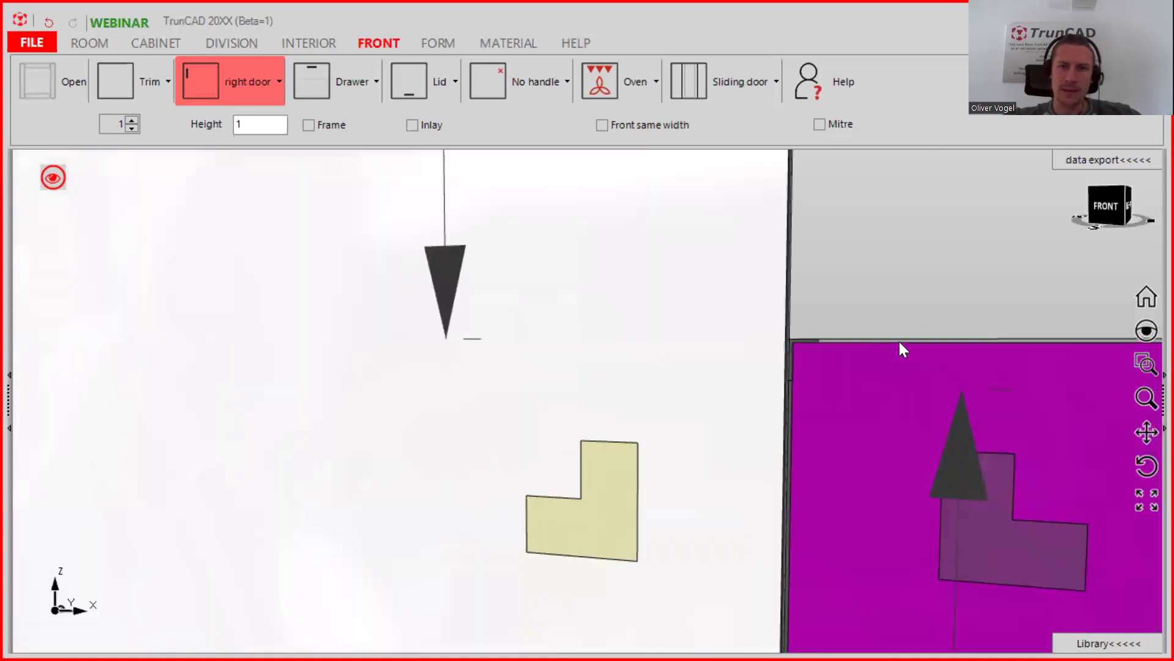
Switch the cabinet's display to wireframe to show the construction behind the doors.
middle_click_drag(875, 365, 677, 402)
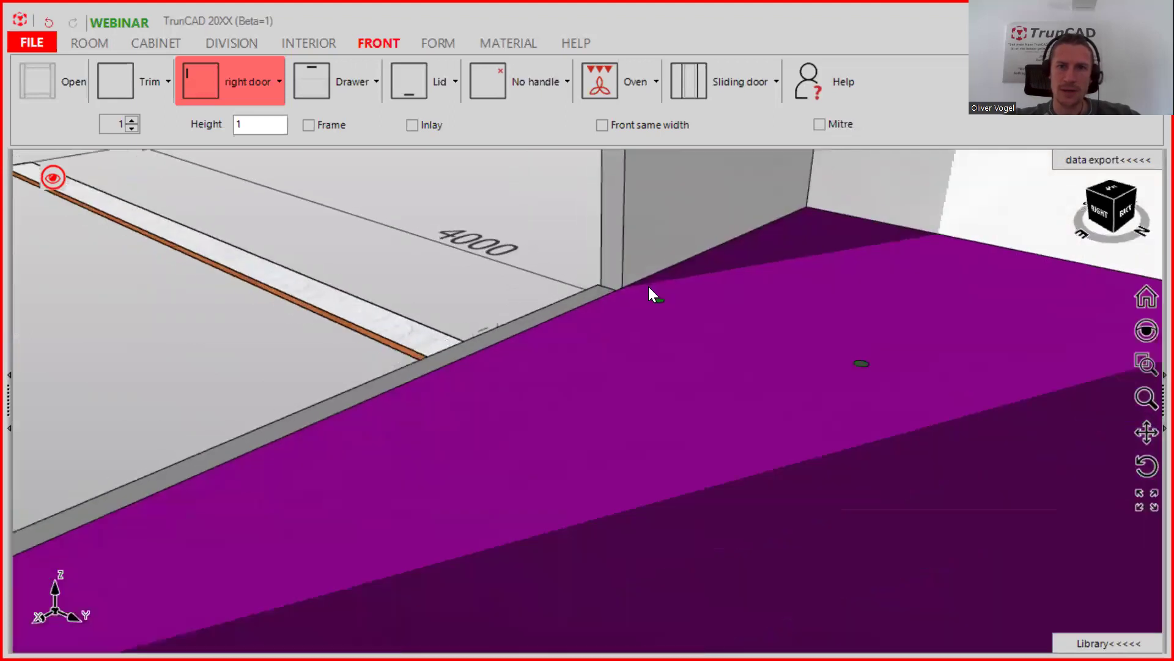
middle_click_drag(659, 286, 813, 285)
scroll(785, 291, "down", 5)
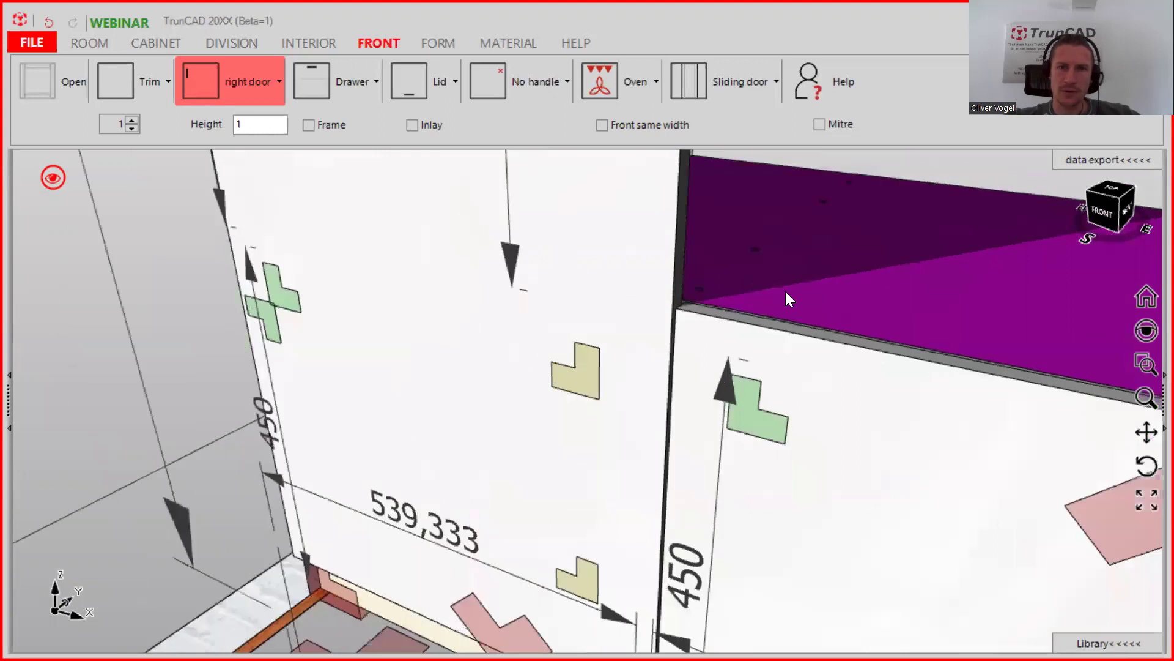
scroll(786, 291, "down", 2)
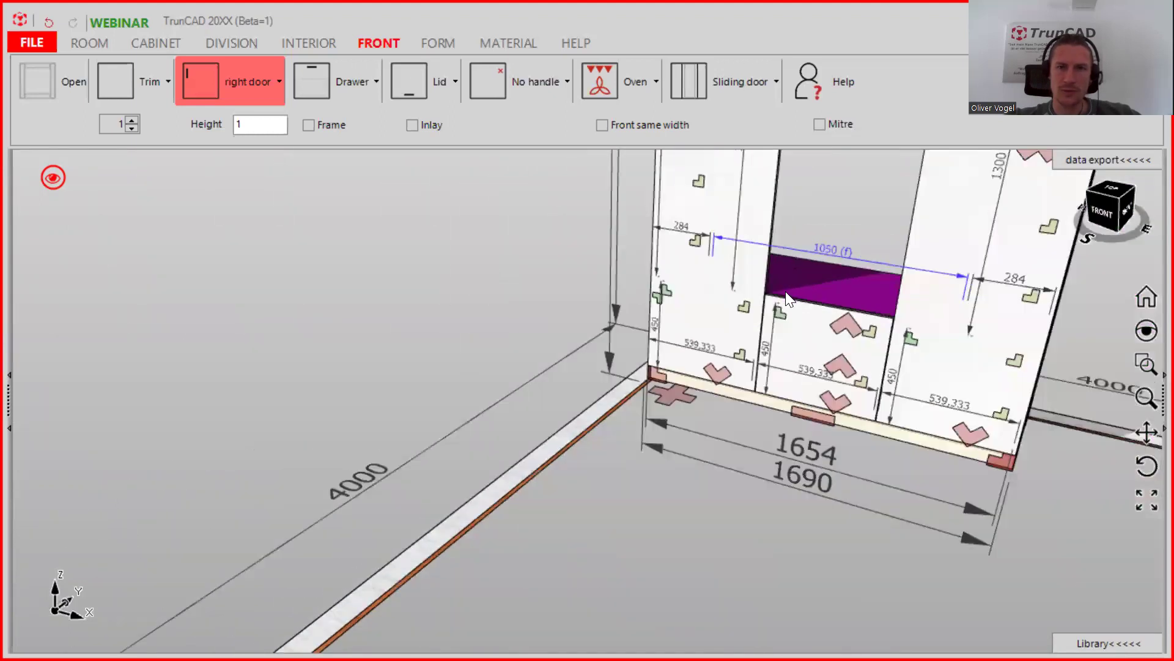
middle_click_drag(785, 291, 395, 259)
middle_click_drag(725, 280, 761, 479)
left_click(53, 179)
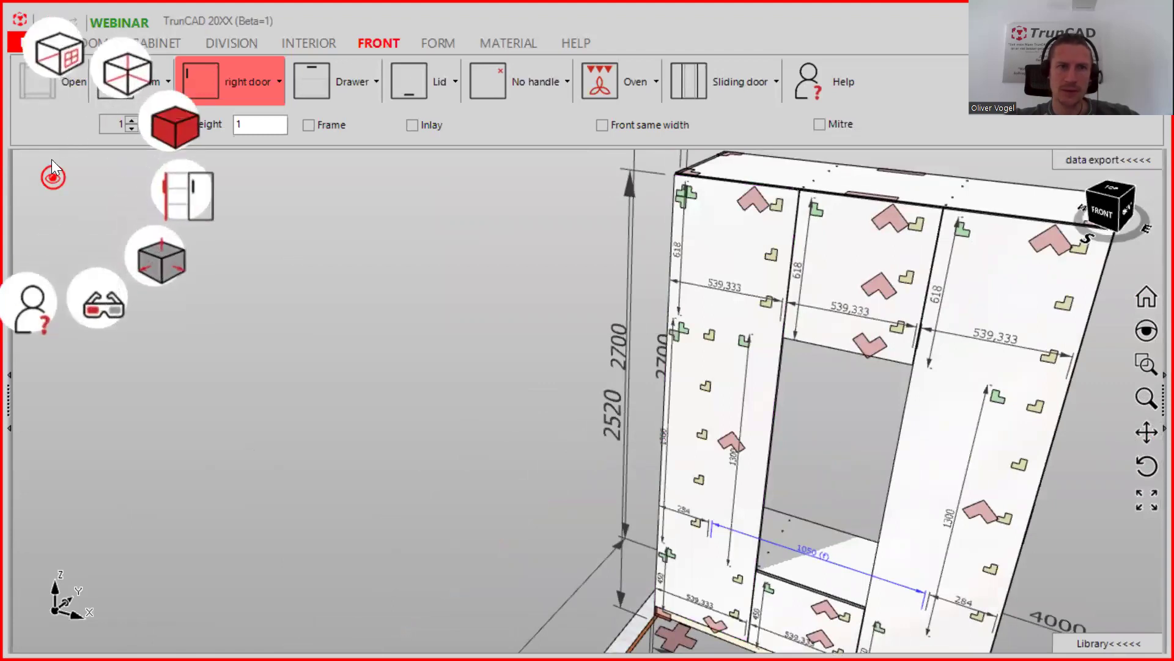
left_click(117, 71)
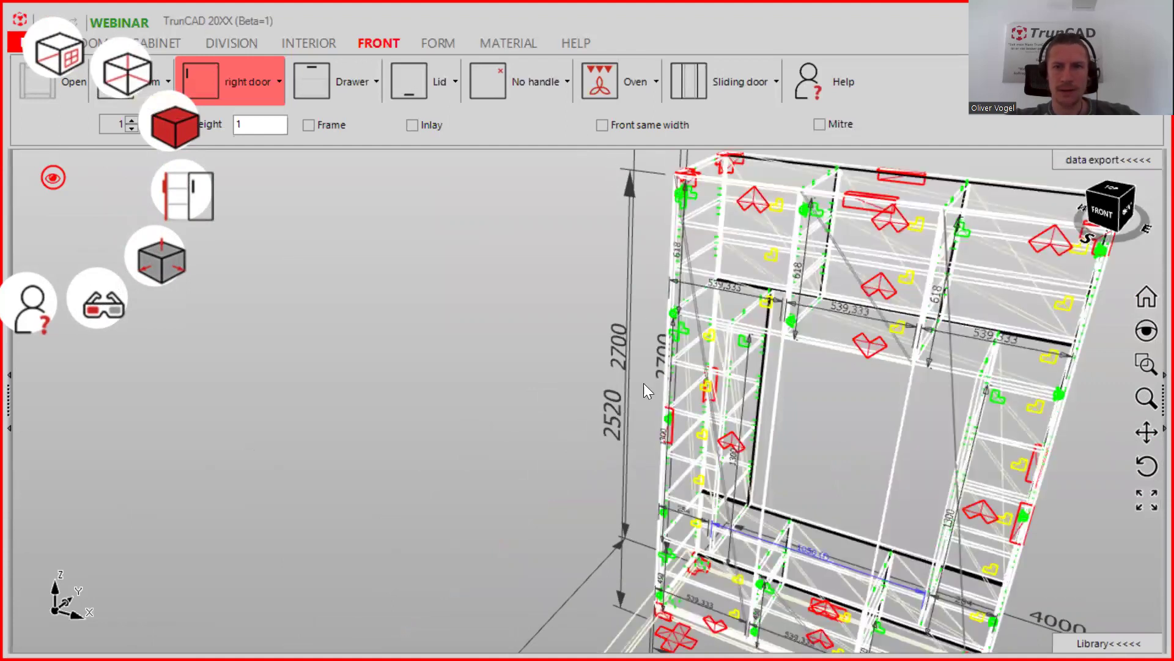
Examine the hinge and drilling positions along the tall left door in the wireframe.
scroll(661, 330, "up", 5)
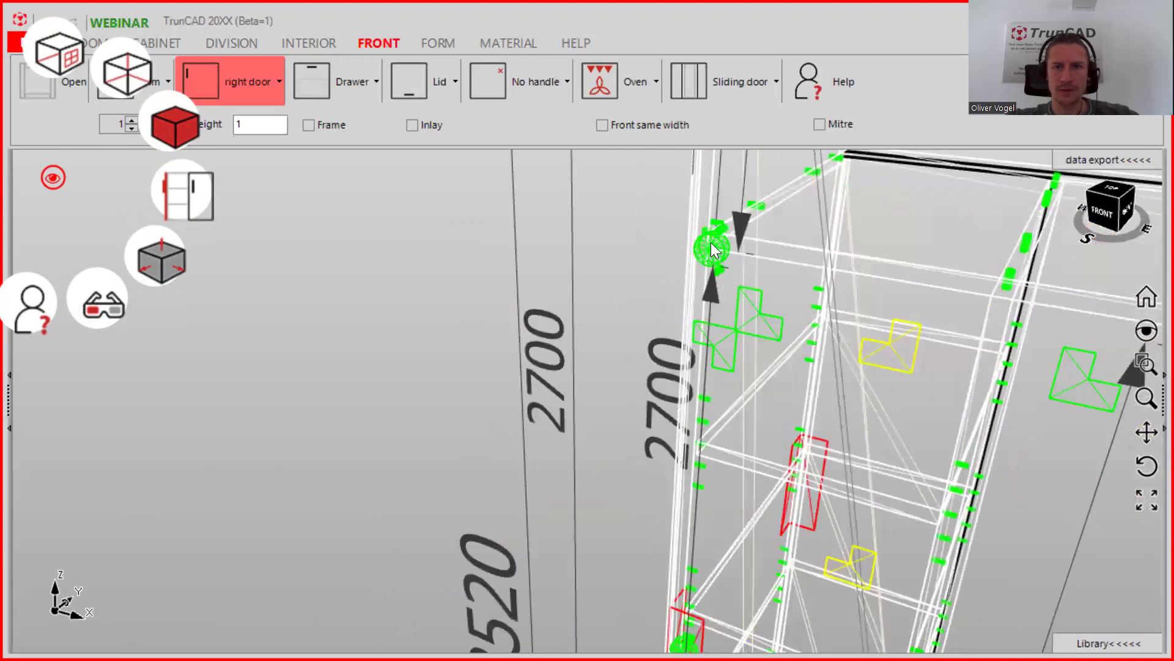
scroll(917, 249, "up", 4)
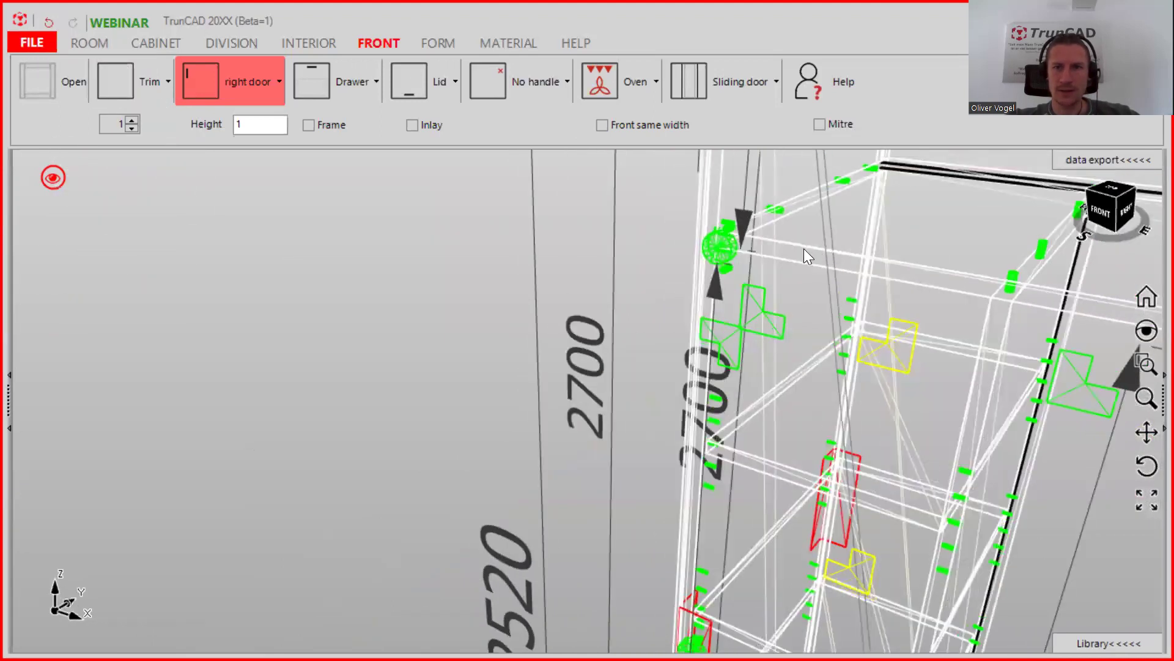
scroll(734, 230, "down", 5)
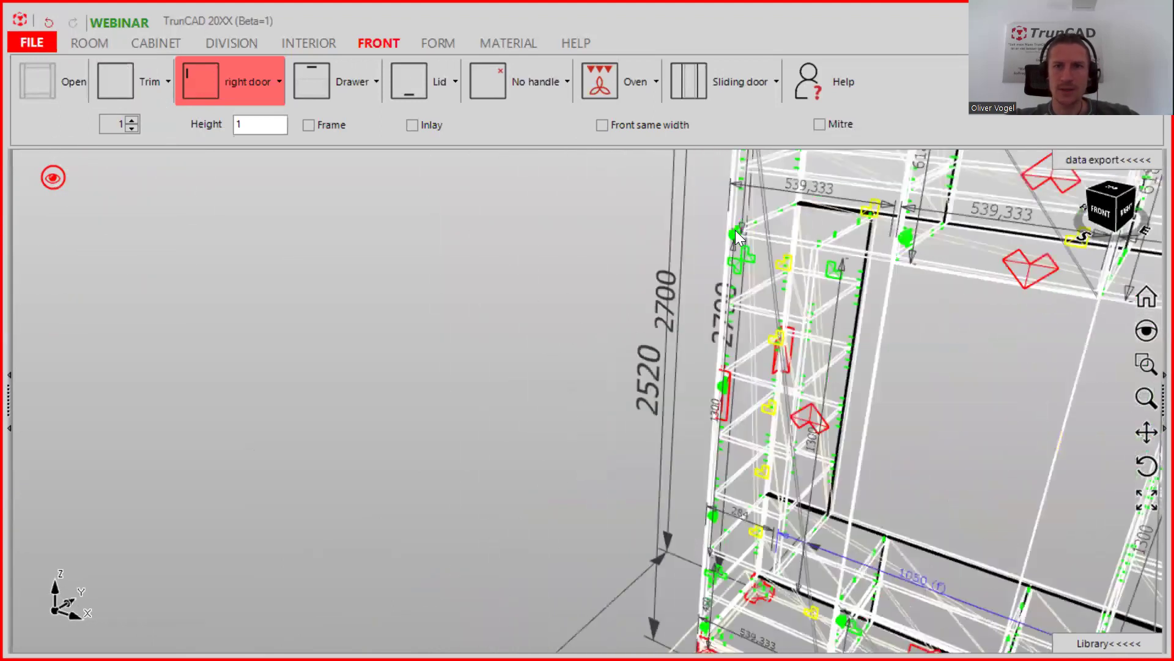
scroll(831, 230, "down", 1)
scroll(838, 269, "up", 2)
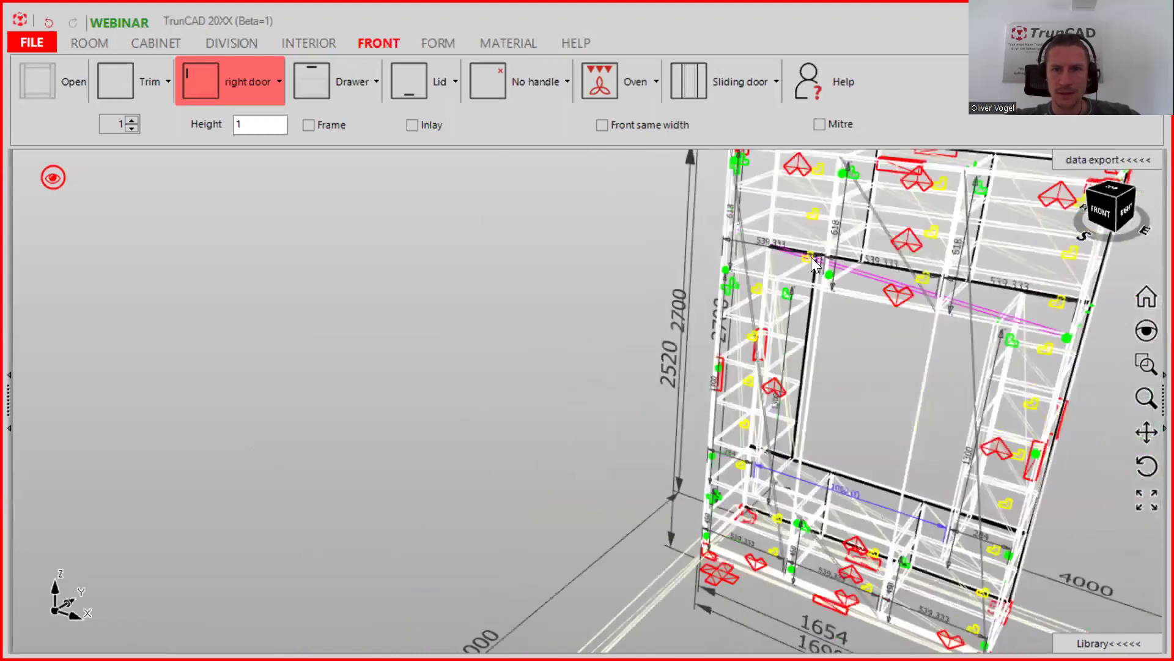
Pick the upper front corner of the left door's right edge as the first measuring point.
scroll(814, 244, "up", 3)
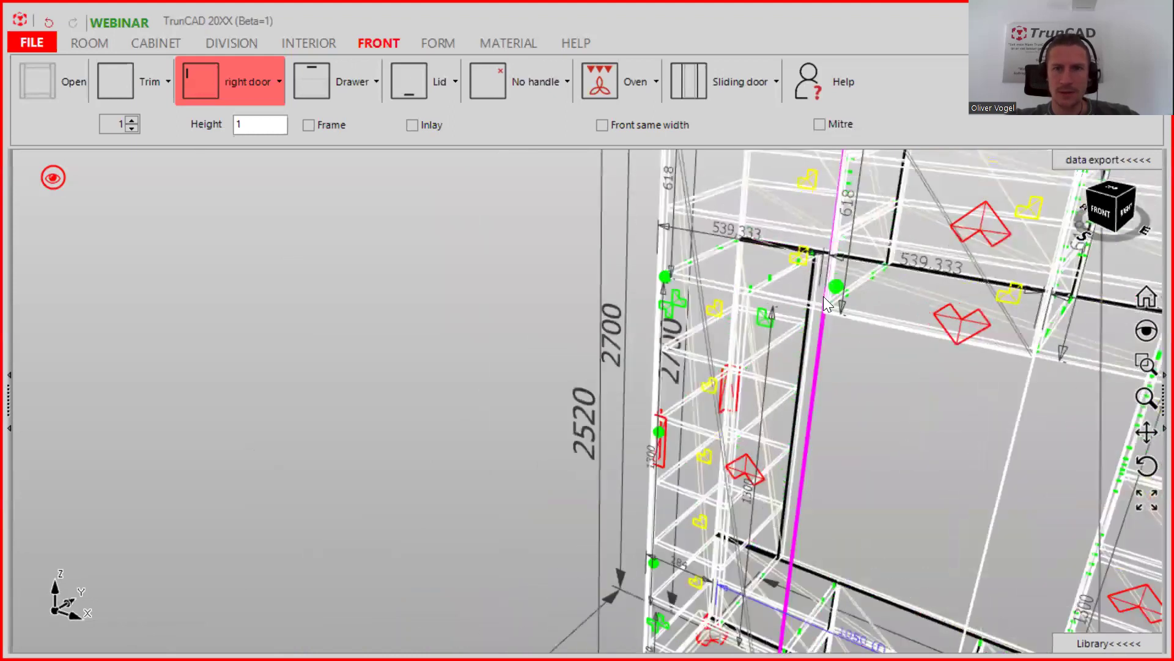
middle_click_drag(841, 287, 861, 267)
scroll(864, 273, "up", 2)
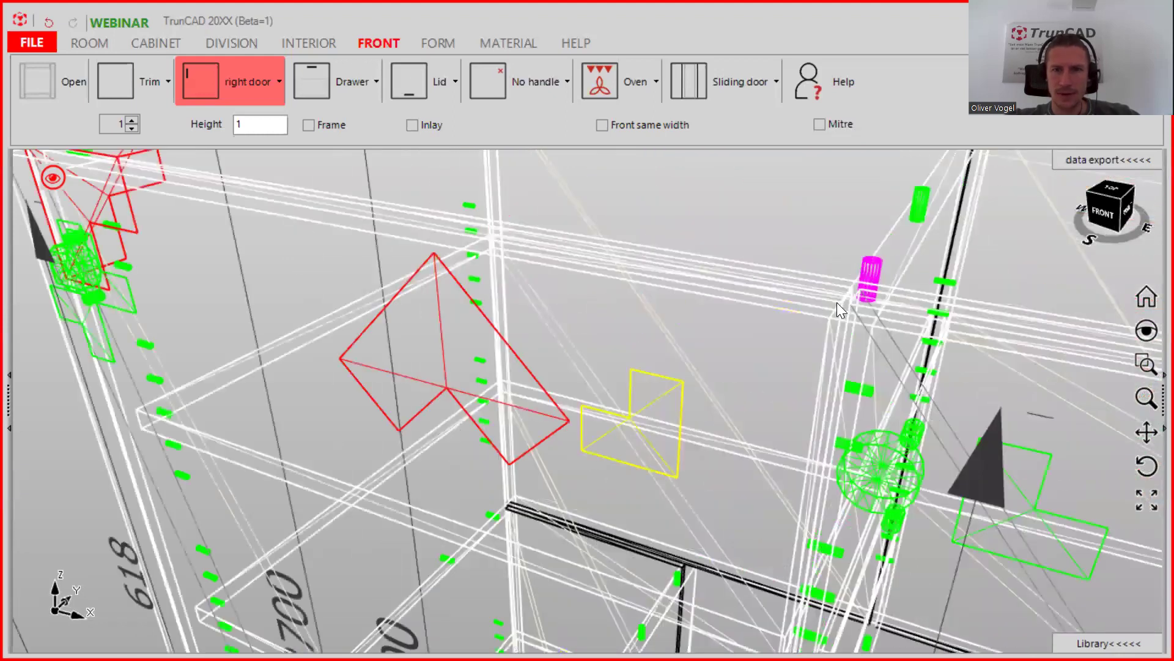
scroll(839, 306, "up", 3)
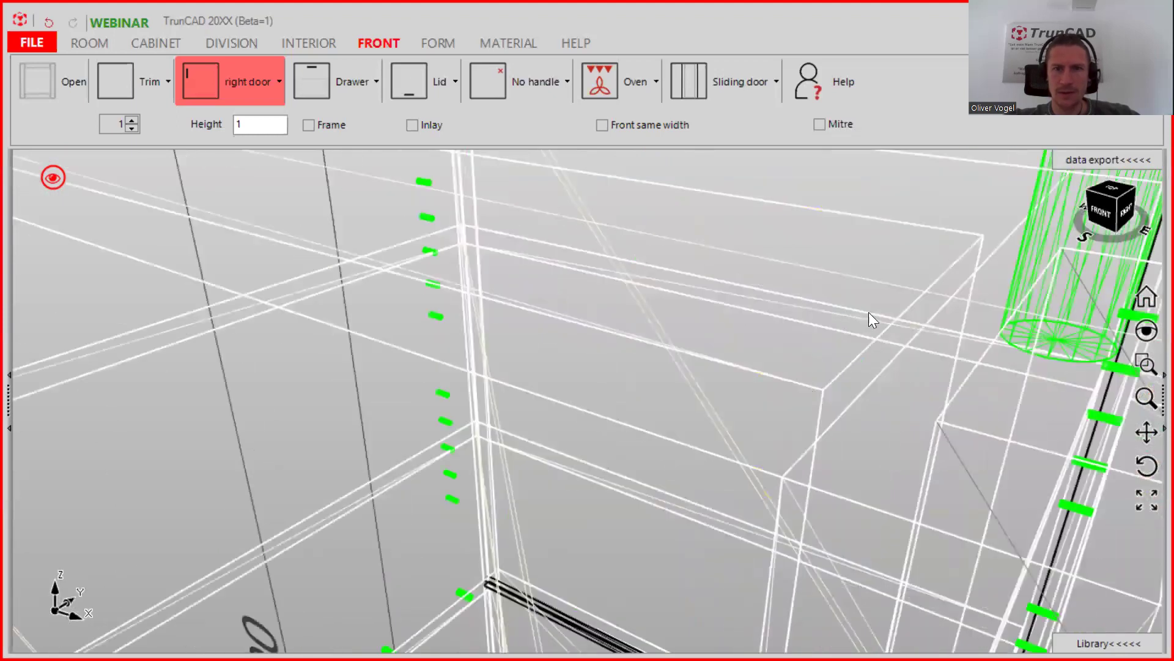
scroll(867, 312, "down", 3)
scroll(863, 310, "down", 2)
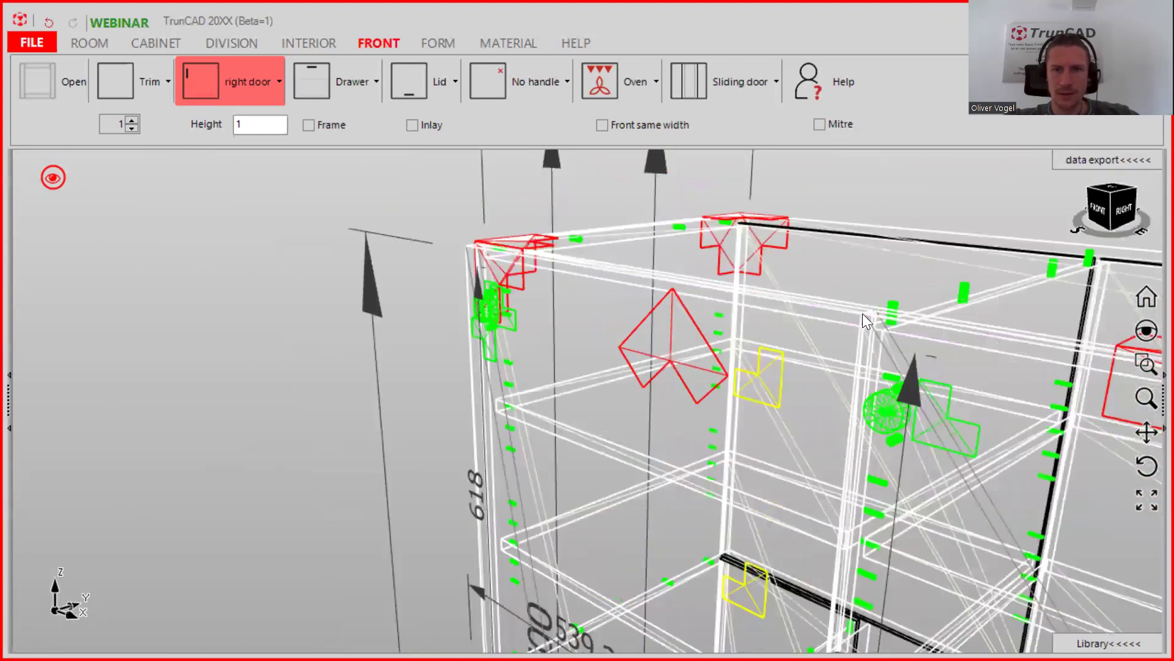
scroll(862, 313, "up", 2)
scroll(870, 313, "up", 2)
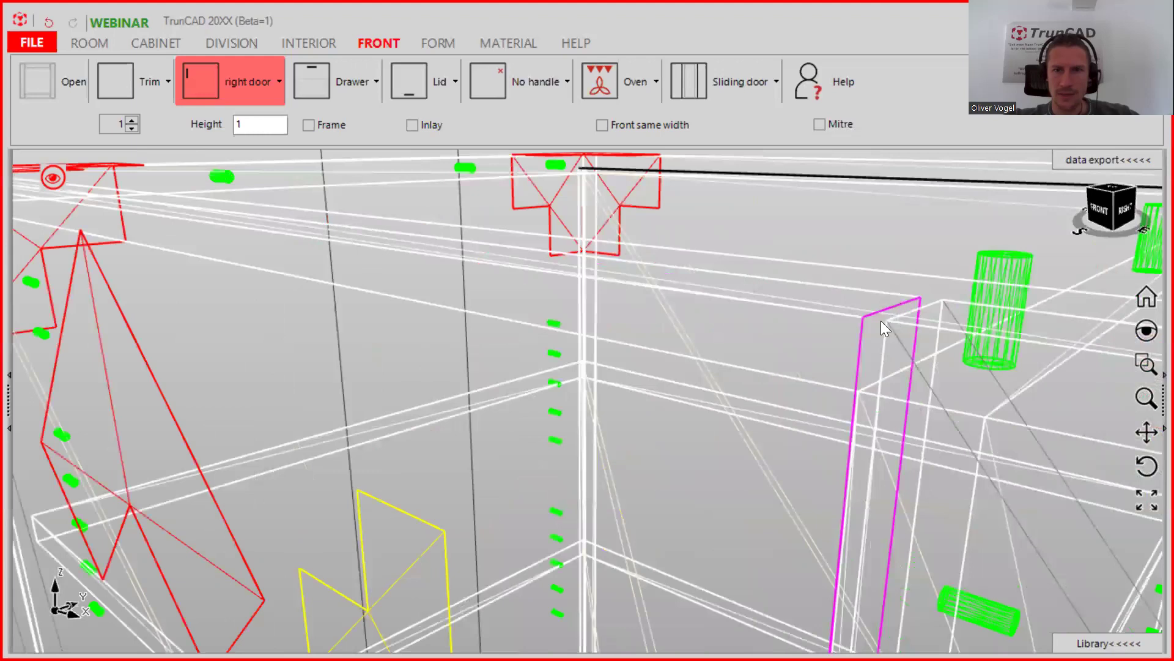
scroll(861, 321, "up", 3)
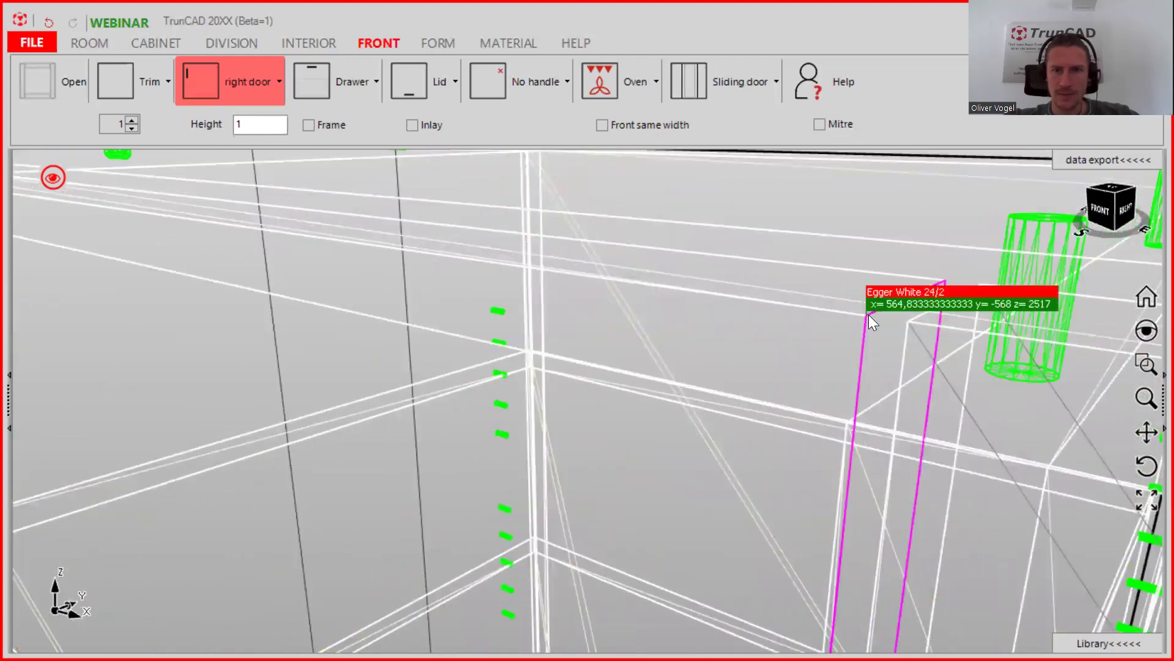
scroll(868, 314, "down", 1)
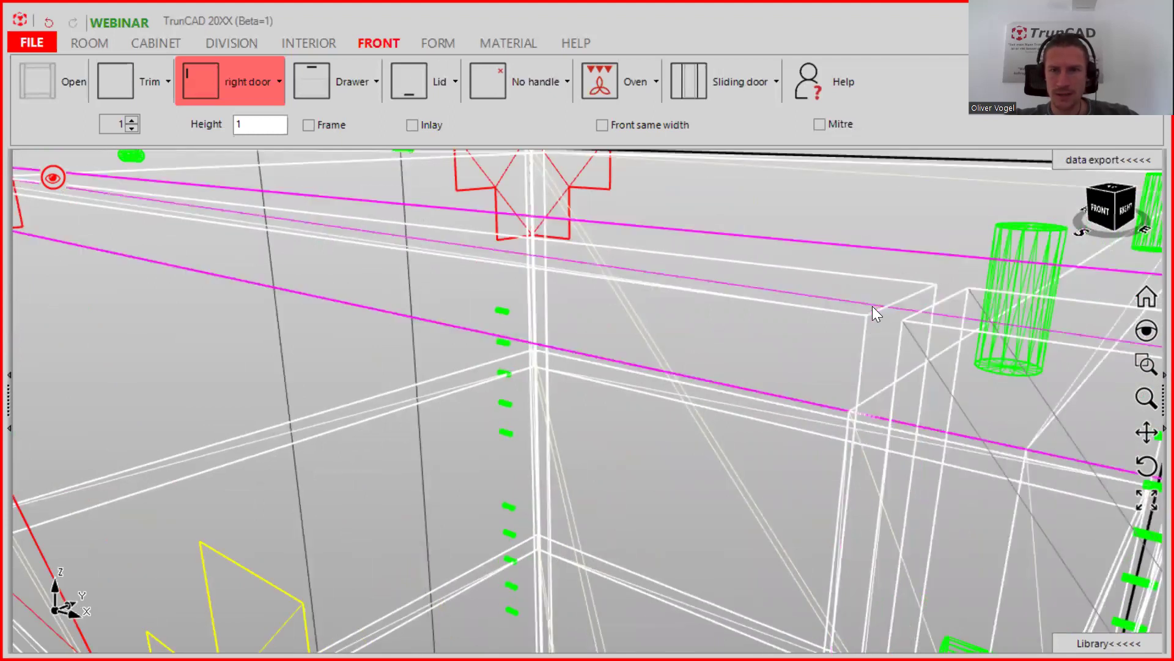
scroll(865, 321, "down", 2)
scroll(865, 321, "down", 3)
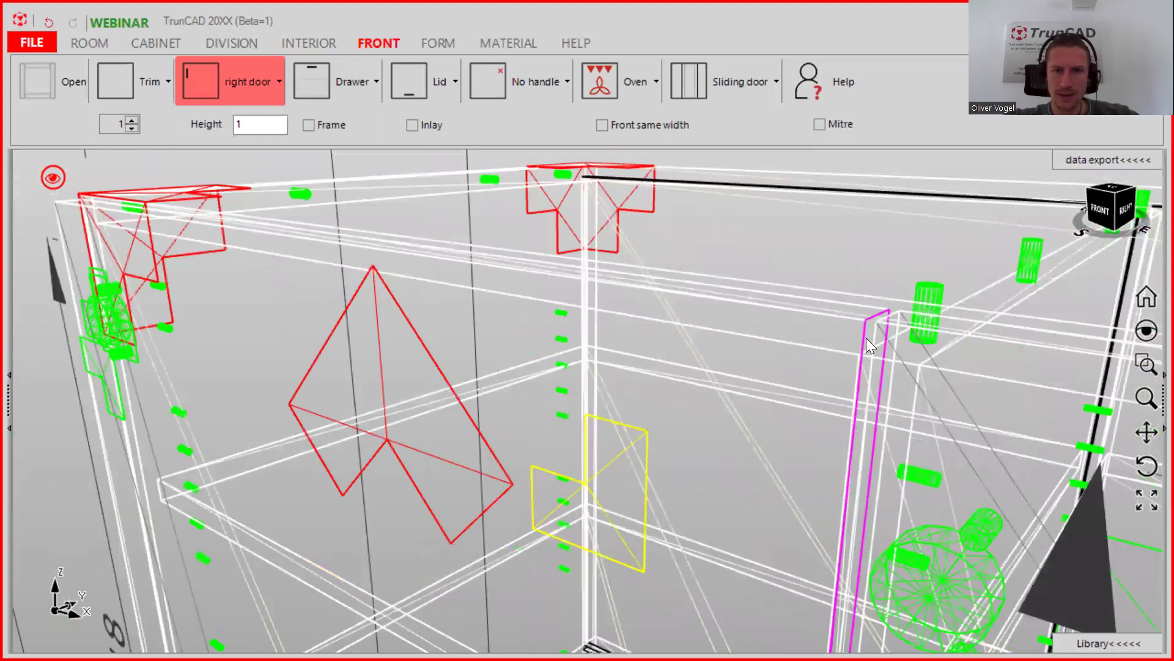
Measure the distance to the upper front corner of the left middle side panel and dismiss the result.
middle_click_drag(862, 317, 650, 370)
scroll(799, 362, "up", 2)
scroll(674, 366, "up", 2)
scroll(674, 366, "up", 5)
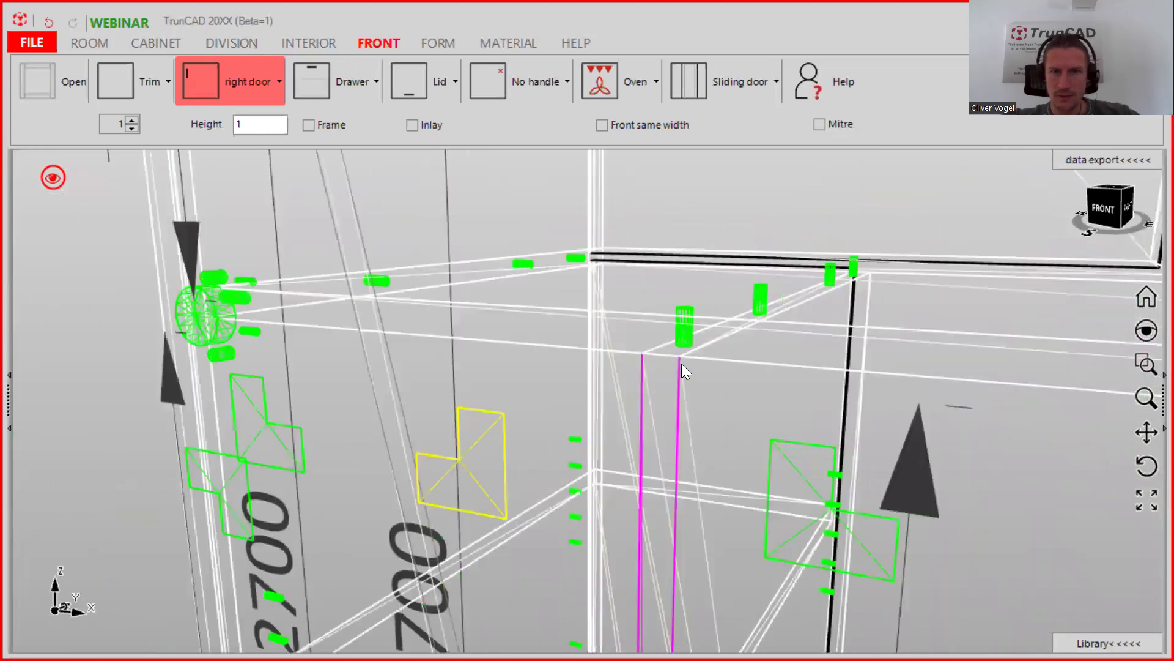
scroll(679, 346, "up", 3)
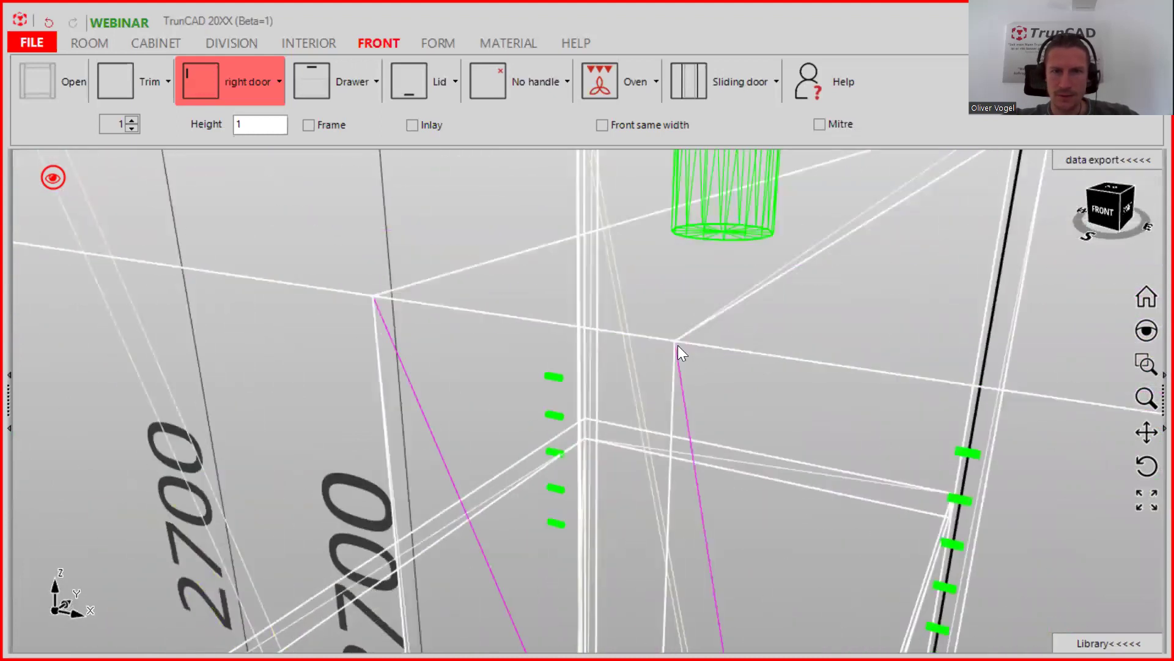
scroll(677, 347, "up", 3)
middle_click_drag(671, 354, 674, 334)
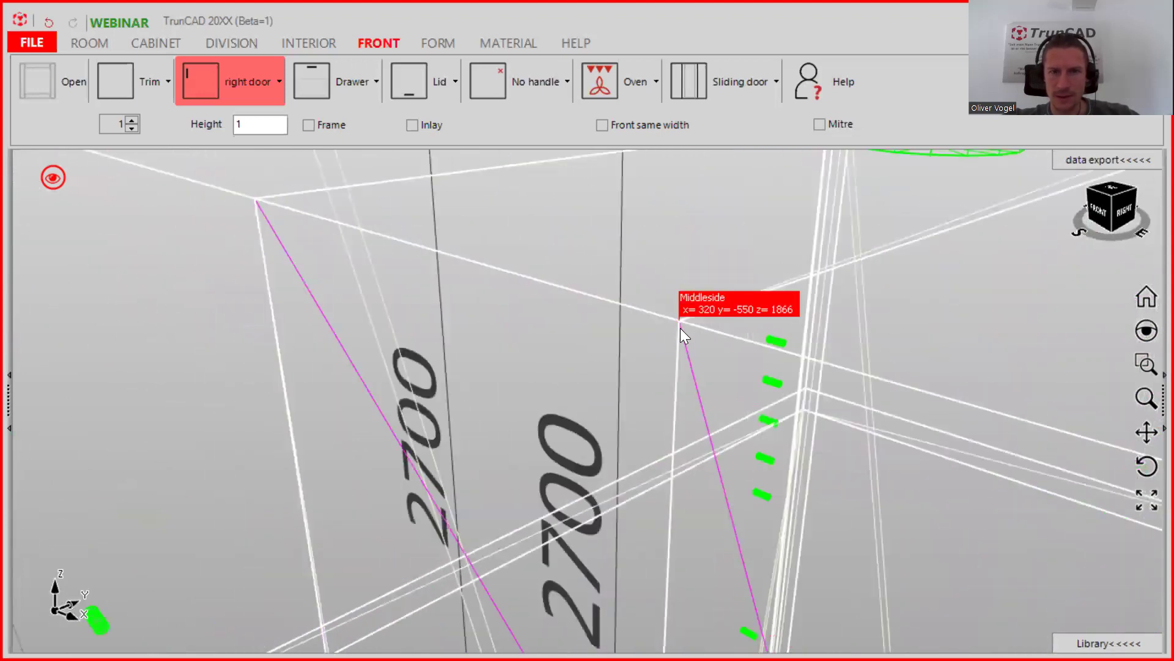
left_click(680, 325)
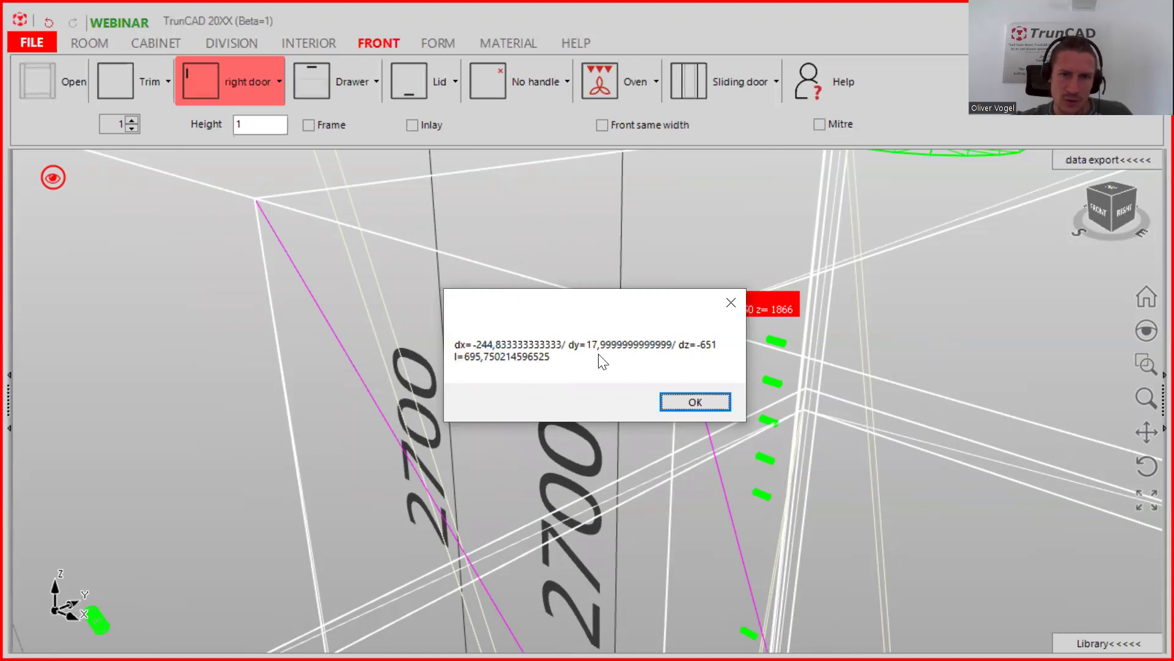
left_click(695, 402)
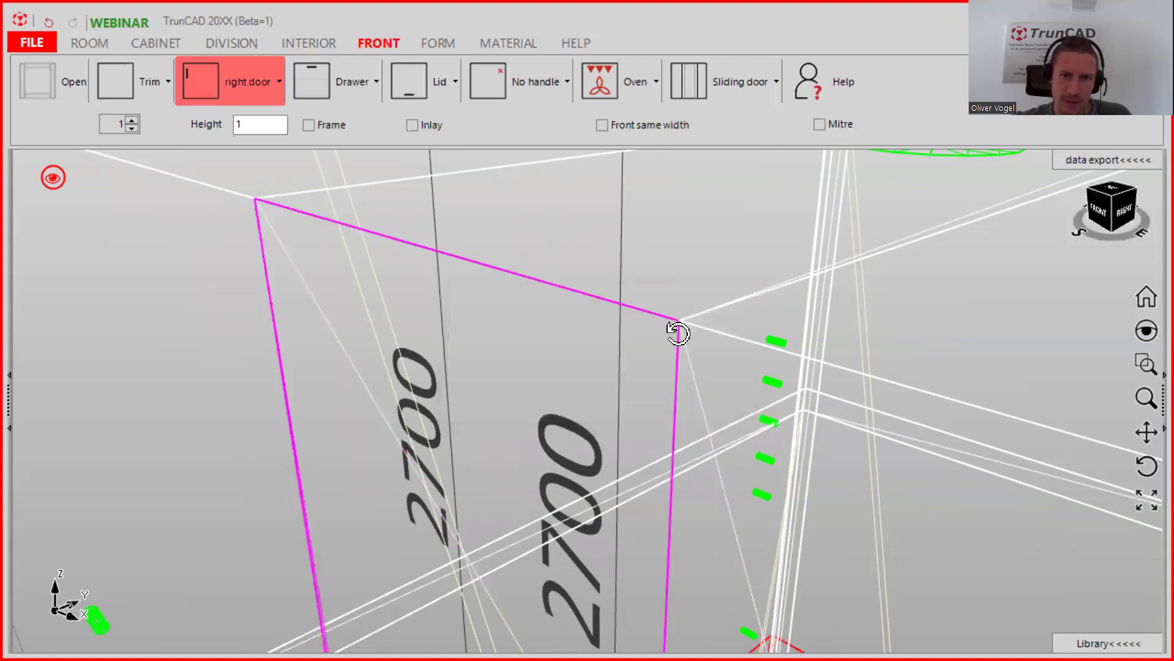
Change the cabinet display from wireframe to solid shading without outlined edges.
scroll(676, 333, "up", 3)
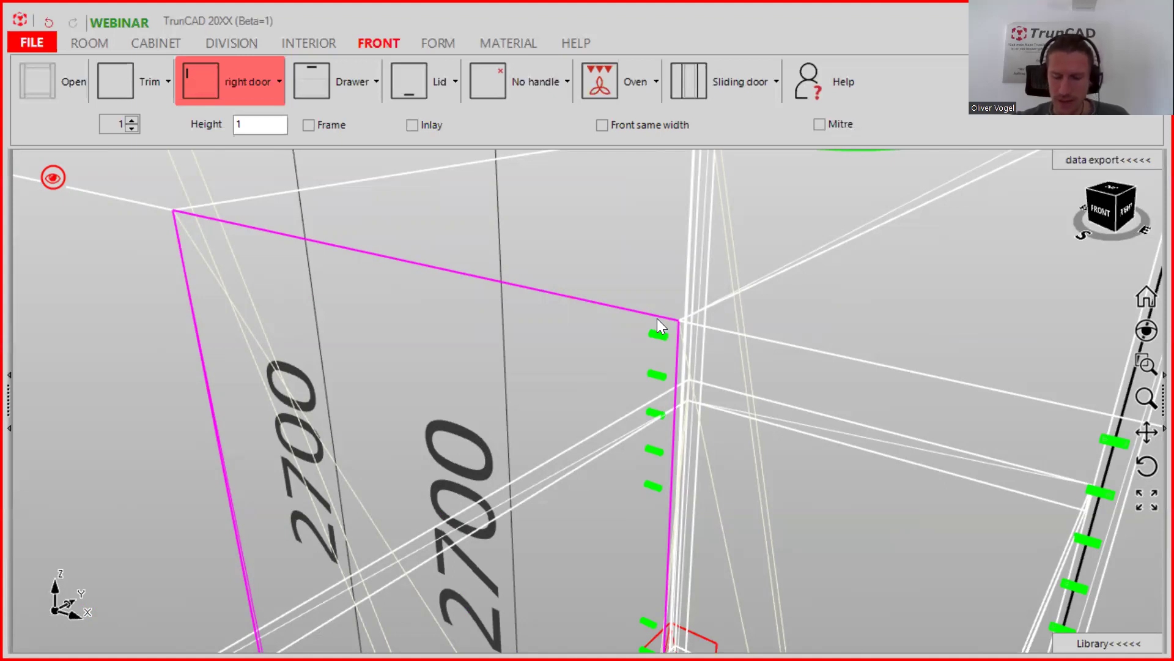
scroll(657, 318, "down", 6)
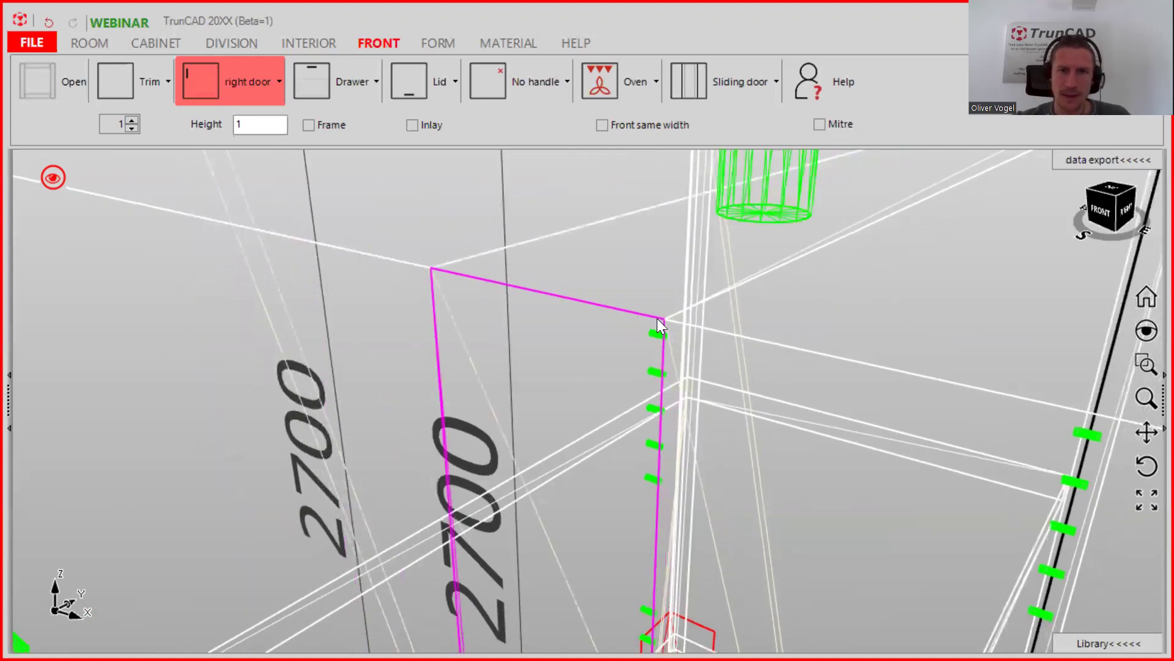
scroll(657, 318, "down", 2)
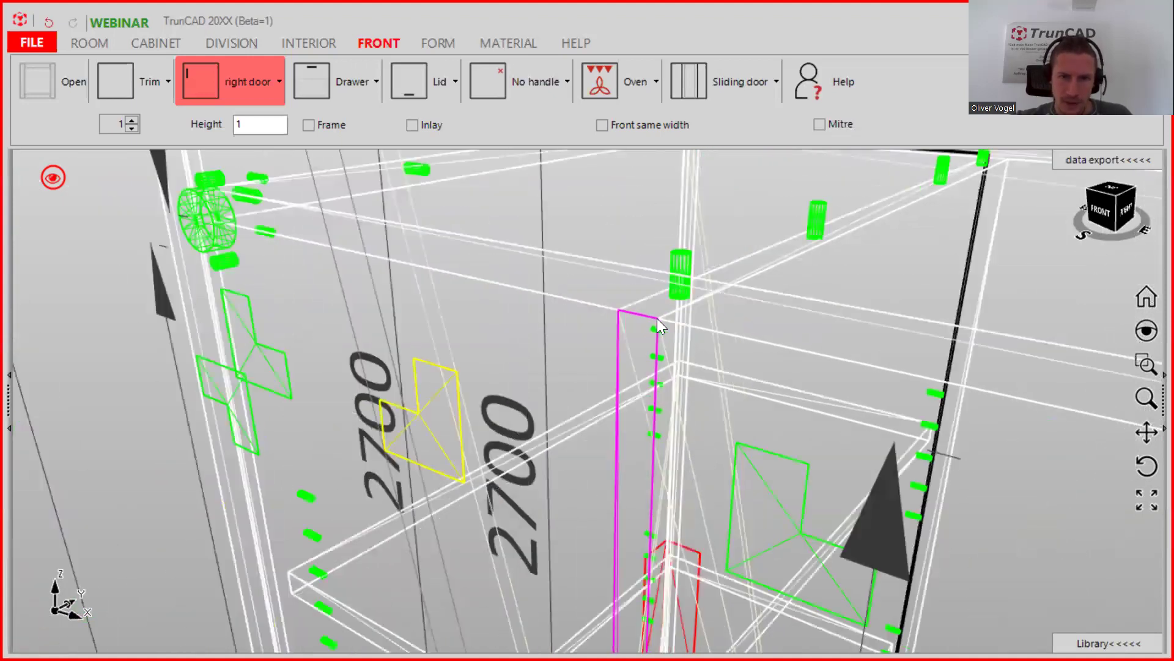
scroll(657, 318, "down", 2)
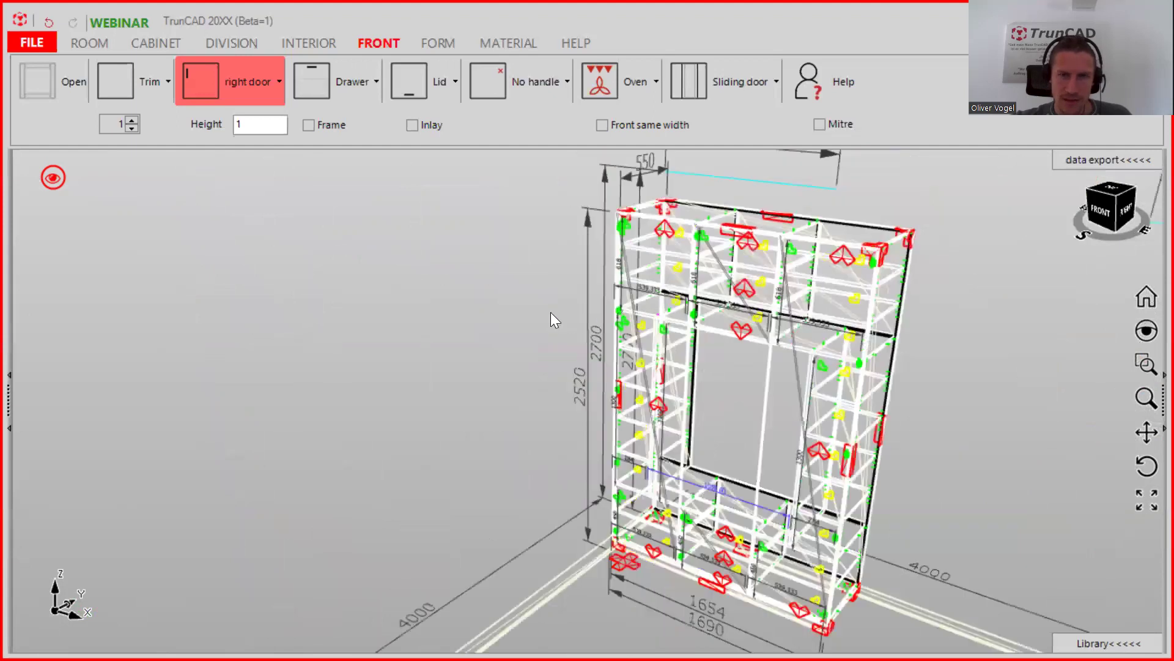
left_click(55, 178)
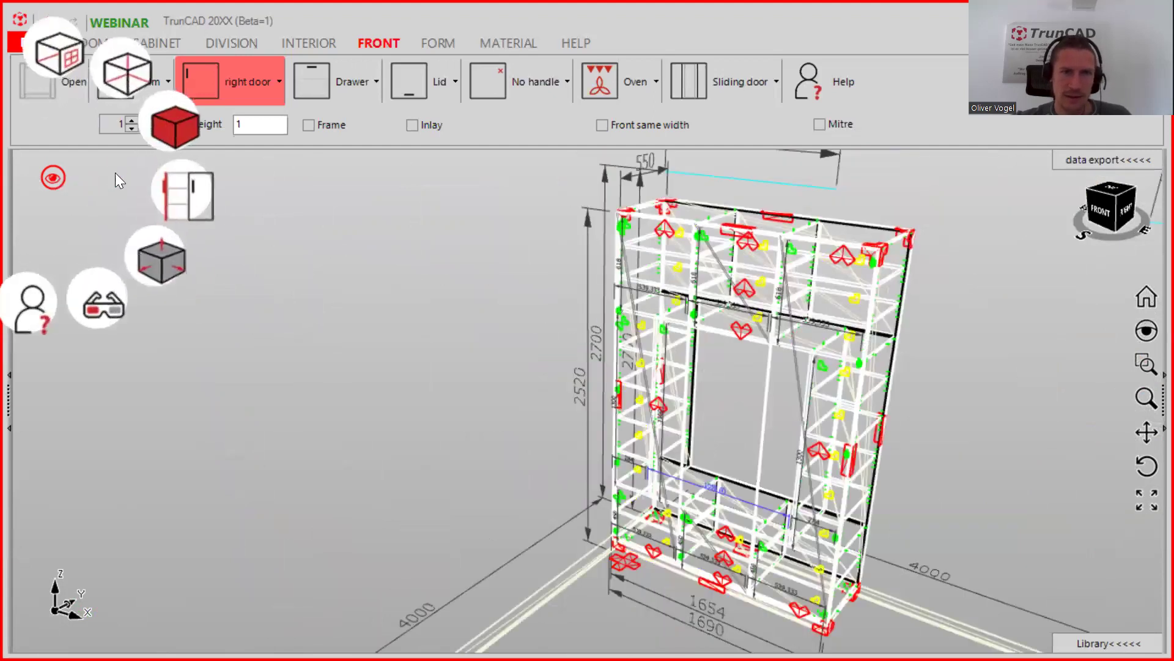
left_click(174, 130)
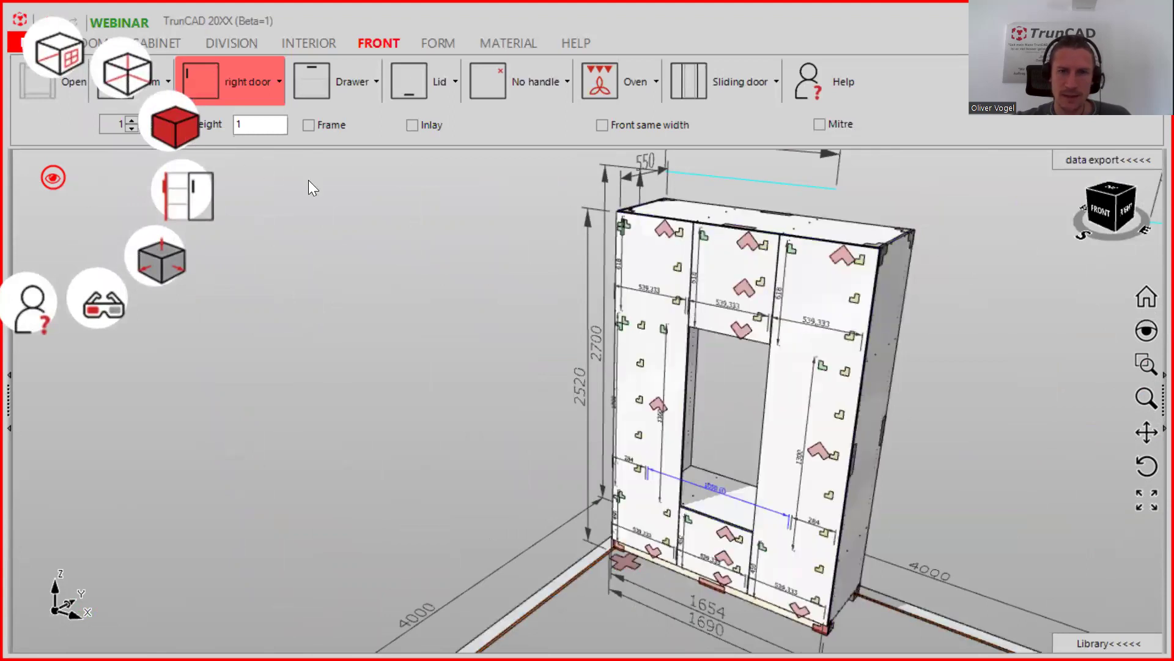
left_click(176, 133)
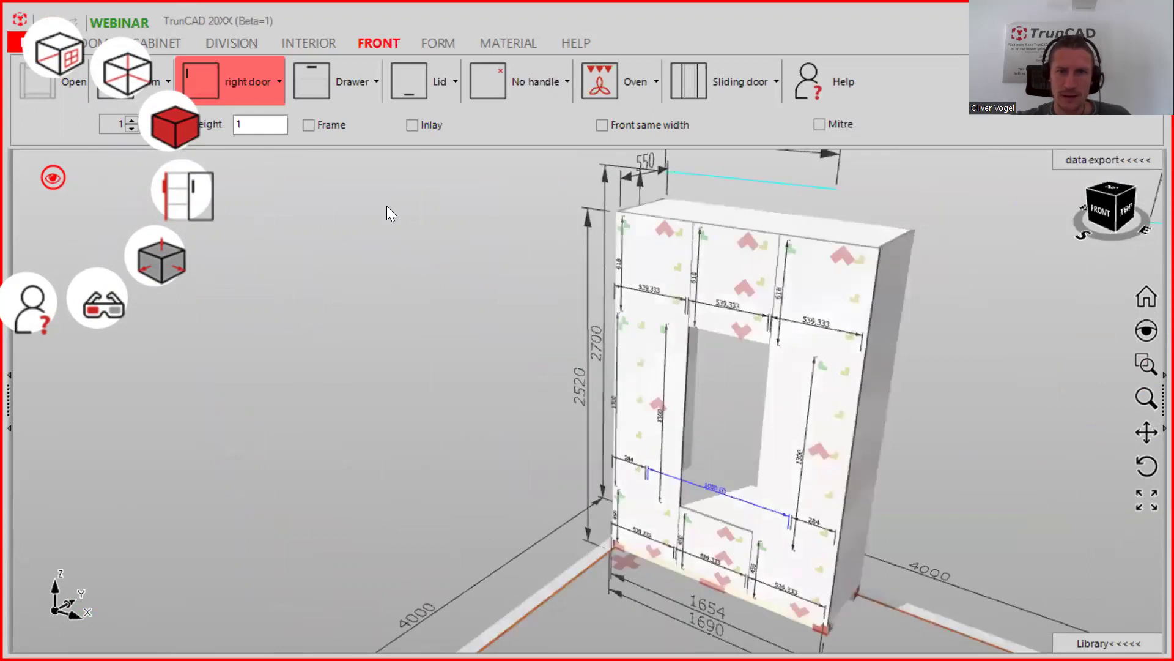
Open the part drawing of the tall left door.
right_click_drag(680, 385, 706, 385)
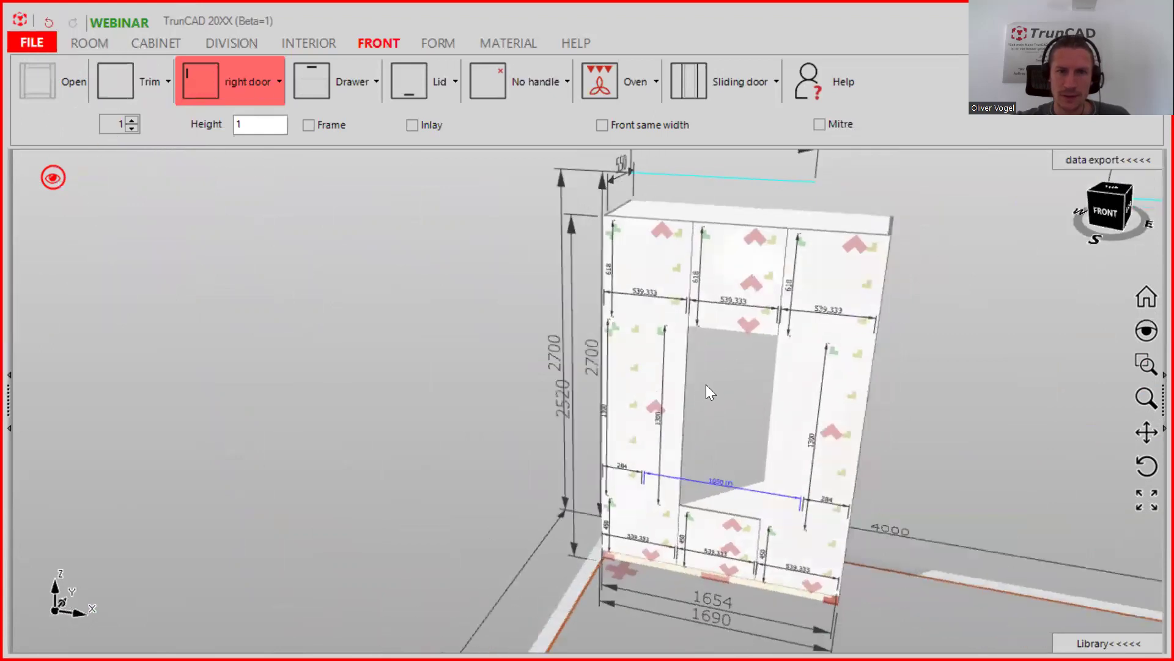
left_click(671, 367)
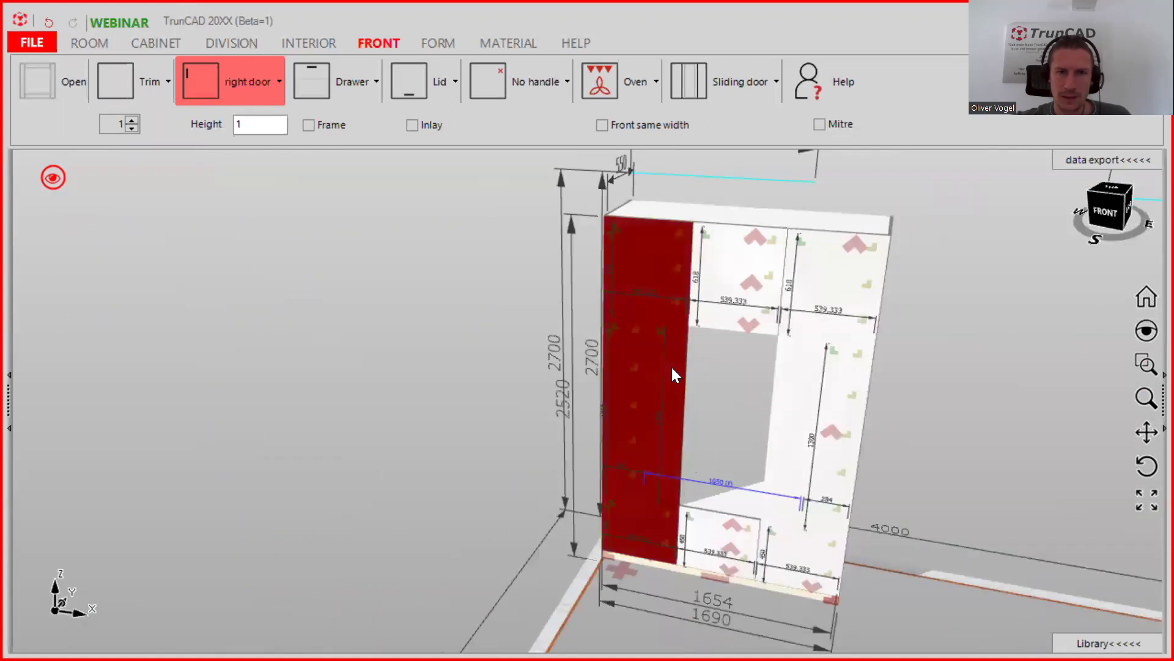
double_click(673, 368)
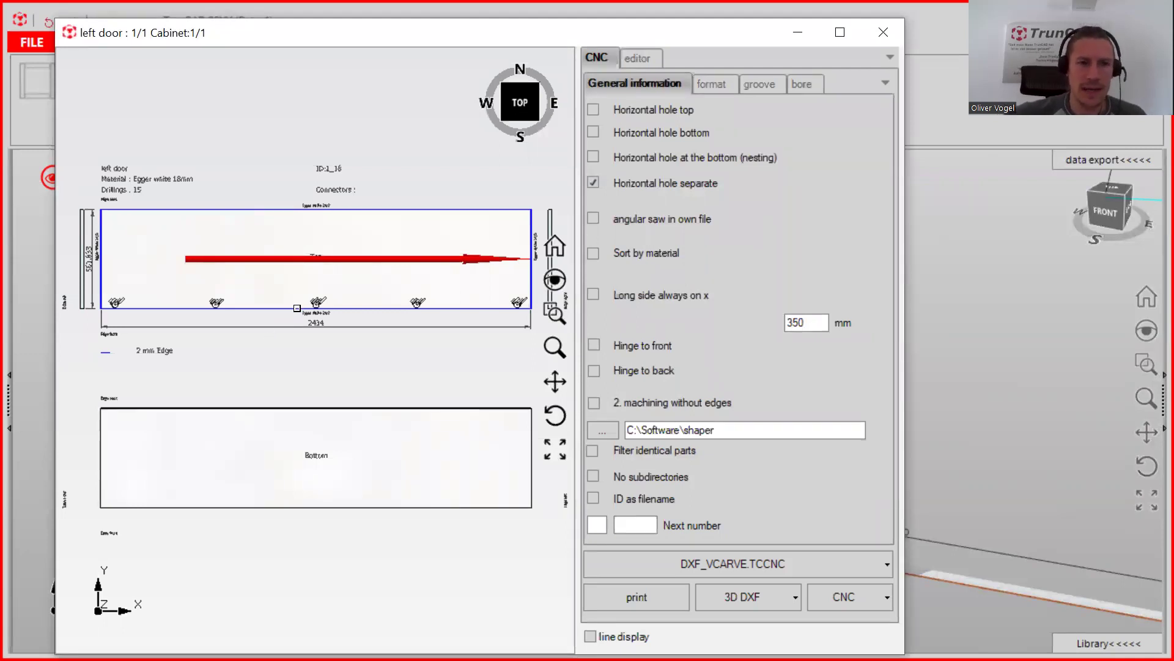
Examine the left door's part drawing, checking its dimensions, edging and hinge drillings along the front edge.
scroll(108, 300, "up", 4)
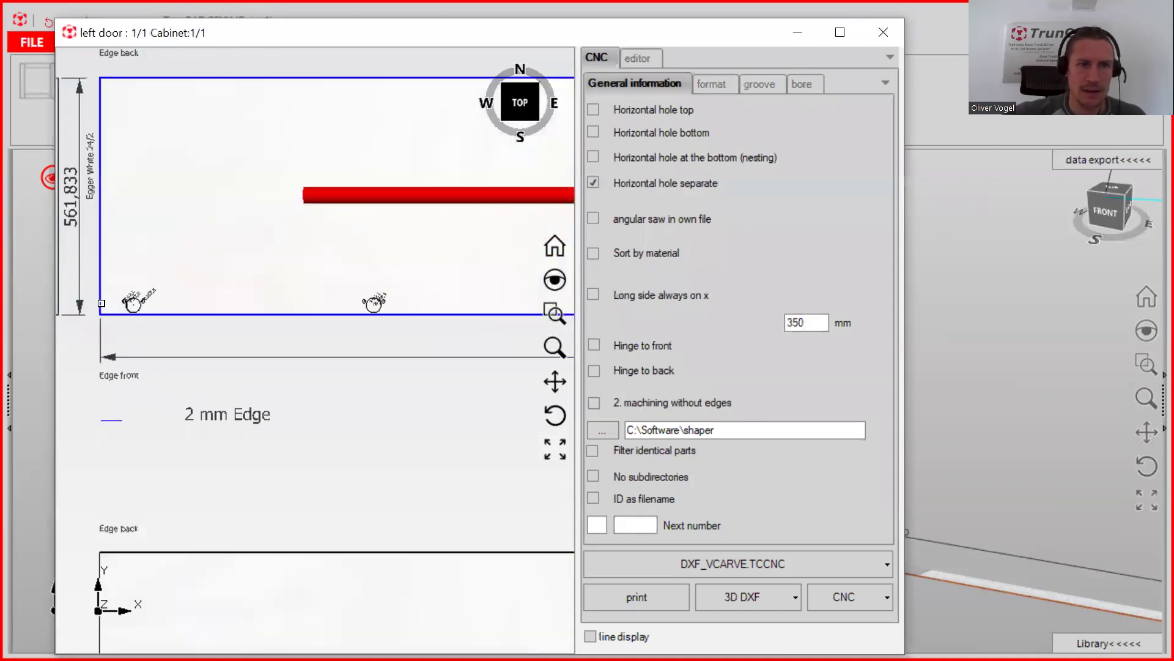
scroll(130, 305, "down", 4)
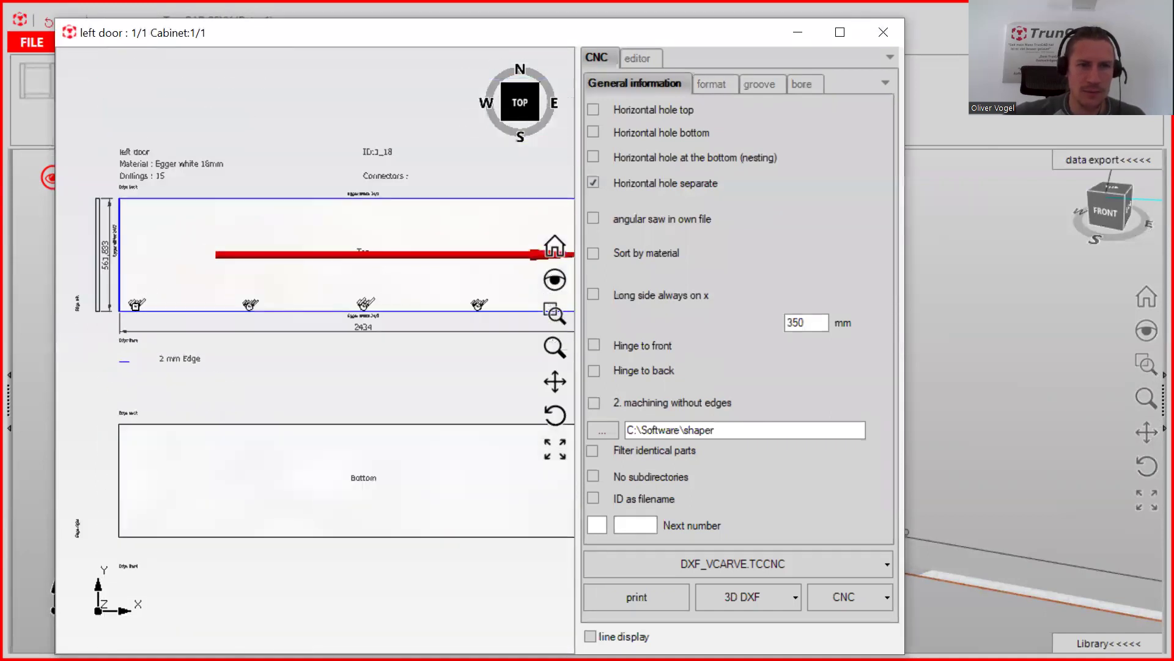
scroll(200, 254, "down", 2)
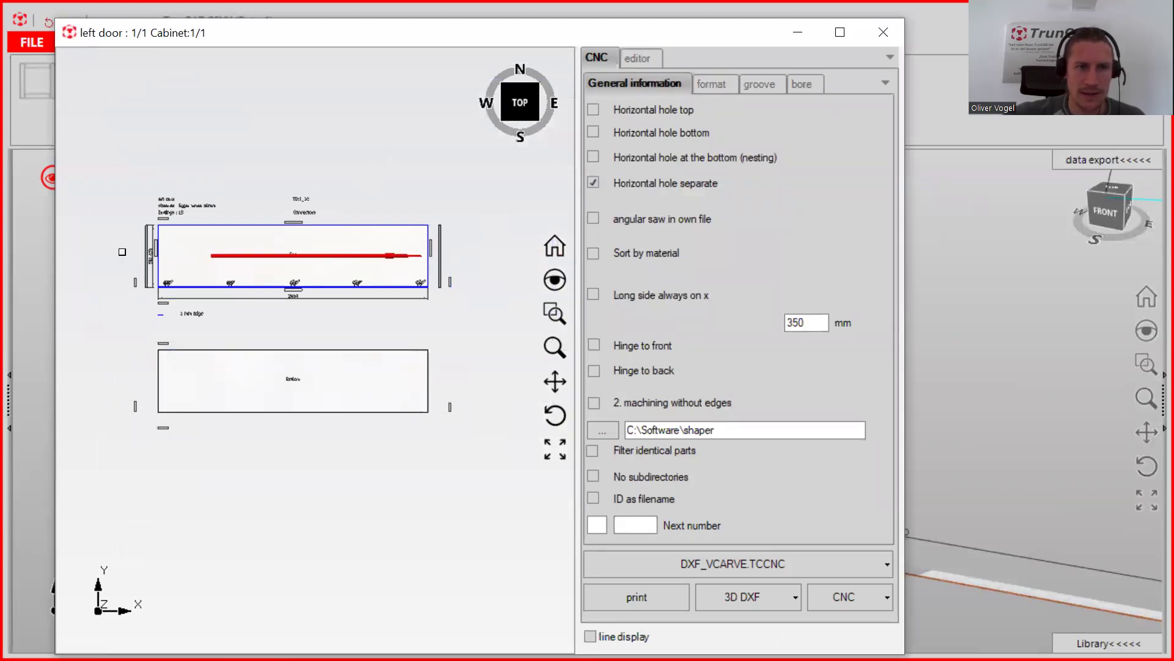
scroll(169, 257, "up", 1)
scroll(169, 258, "down", 2)
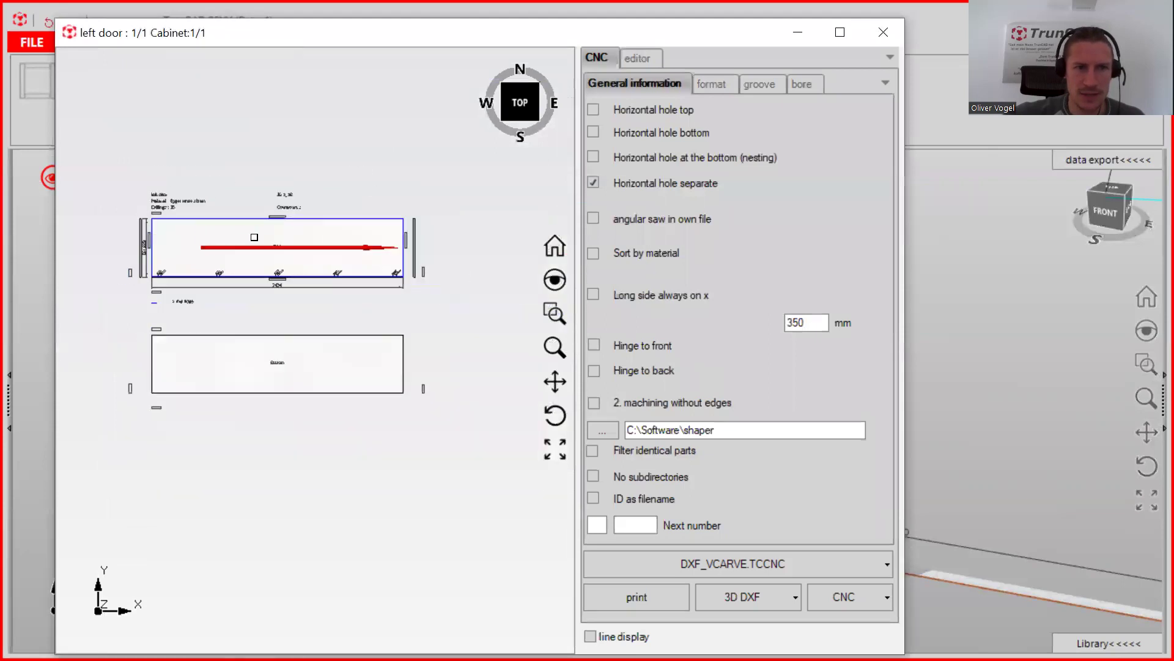
scroll(402, 249, "up", 2)
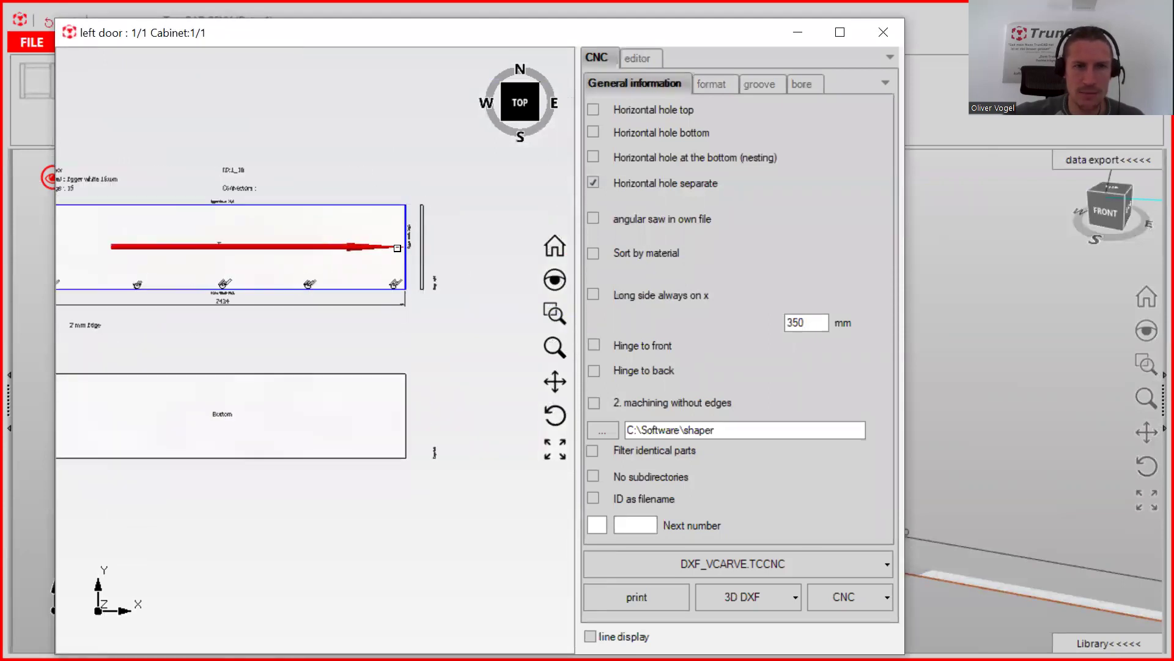
scroll(397, 248, "down", 2)
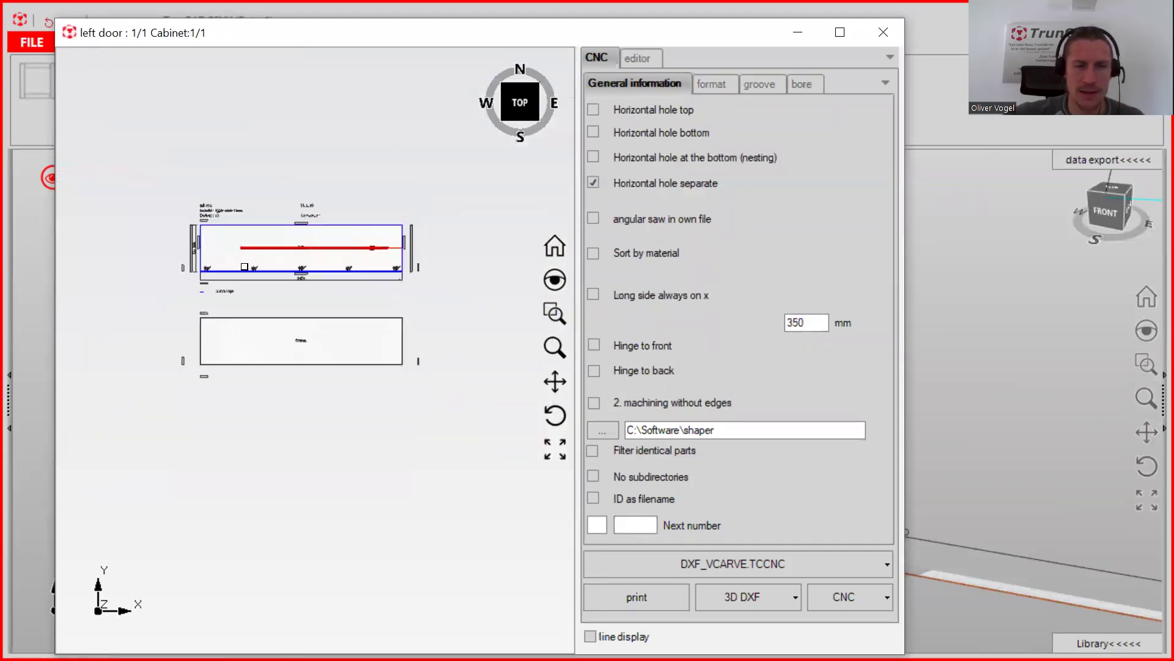
scroll(255, 268, "up", 3)
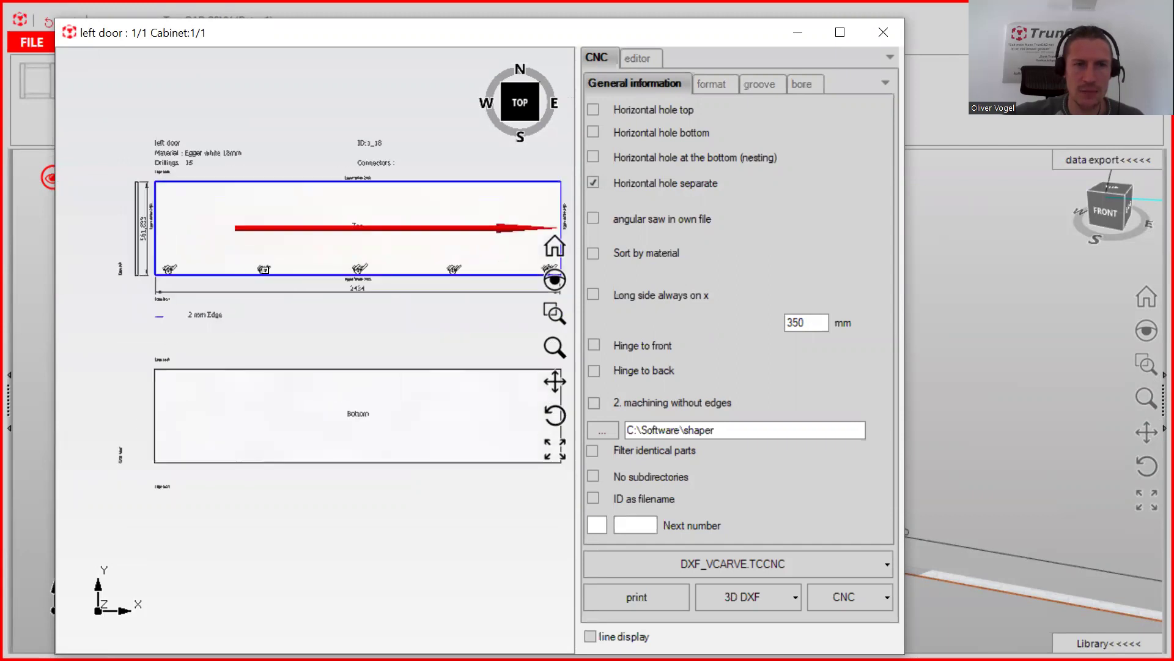
scroll(261, 270, "up", 2)
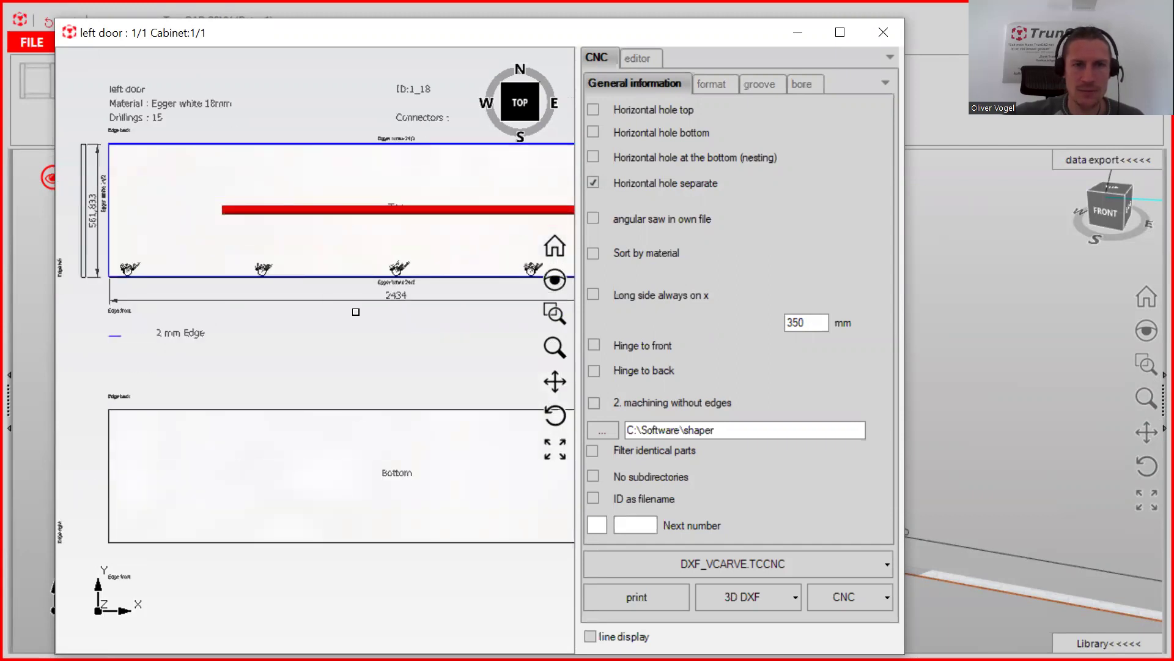
scroll(398, 313, "down", 3)
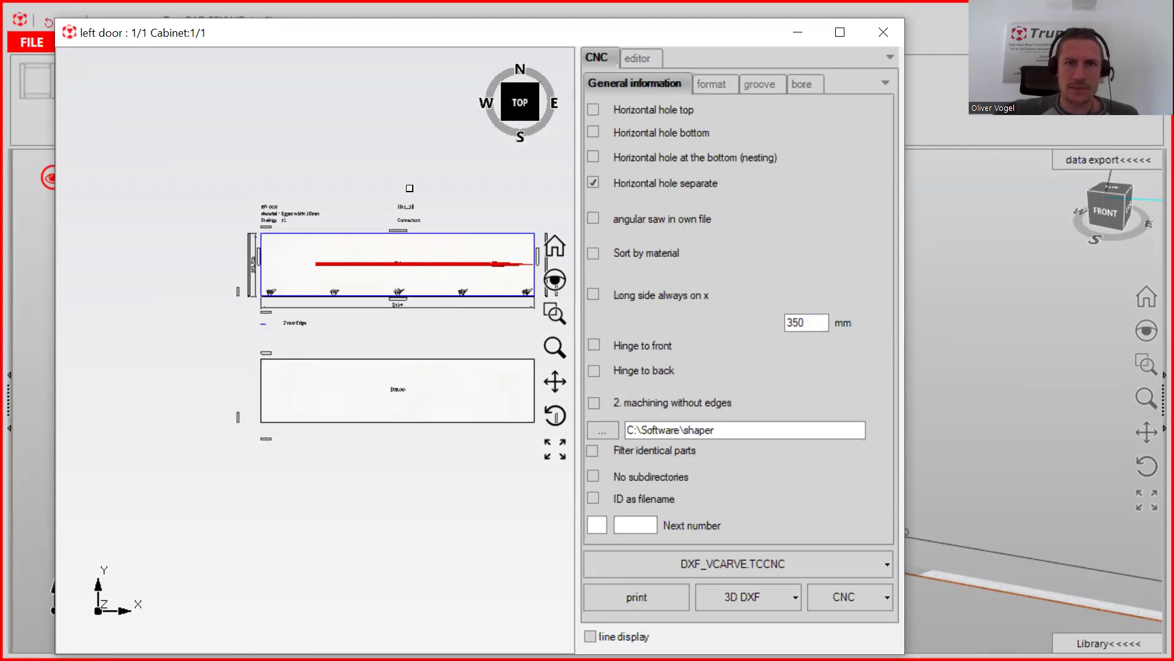
mouse_move(448, 249)
middle_mouse_down()
mouse_move(449, 275)
mouse_move(288, 10)
mouse_move(463, 282)
mouse_move(468, 237)
mouse_move(456, 221)
mouse_move(627, 497)
mouse_move(620, 519)
middle_mouse_up()
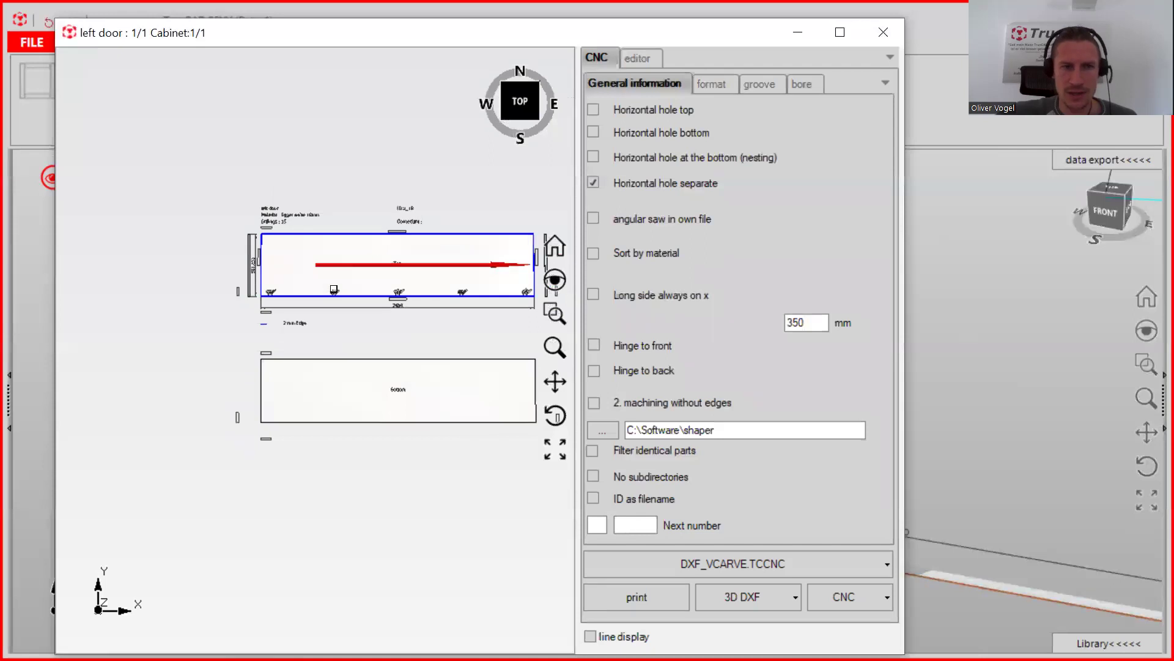
scroll(336, 287, "up", 3)
scroll(323, 215, "down", 5)
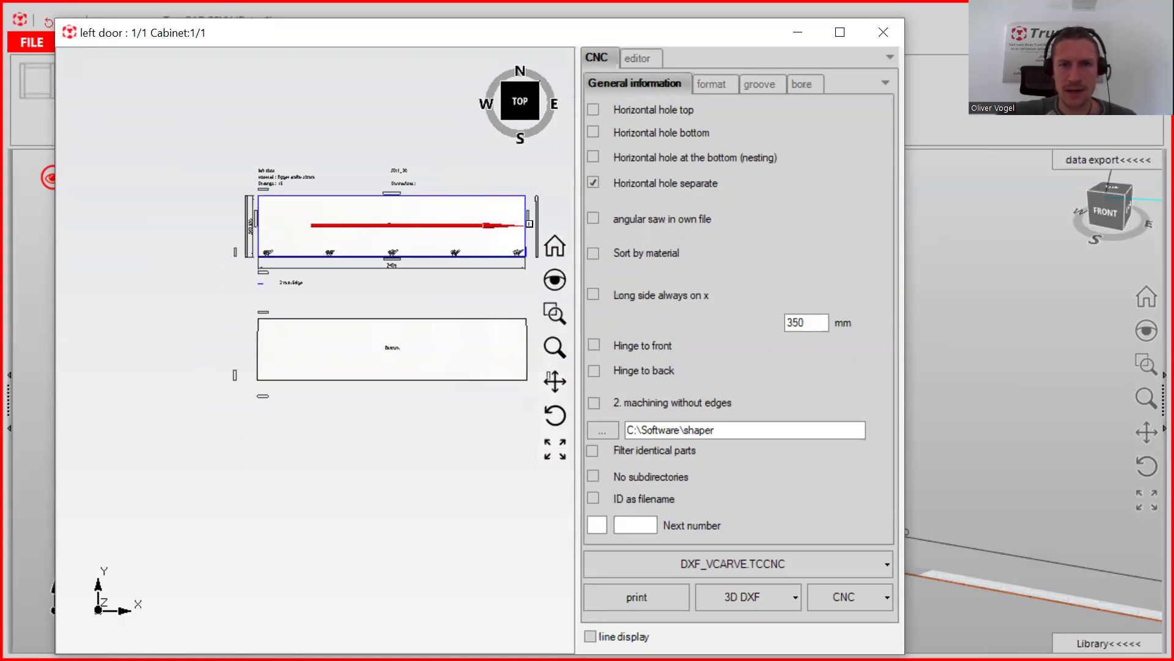
Open the left door's outline from its machining editor for editing in QCAD.
left_click(637, 61)
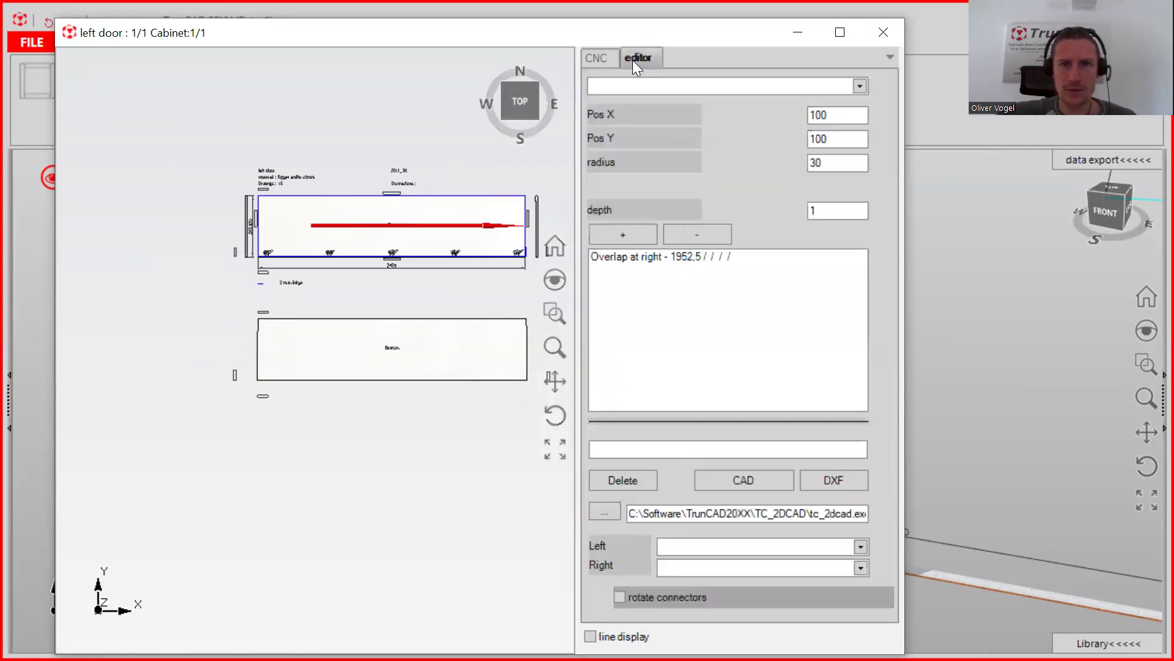
left_click(736, 483)
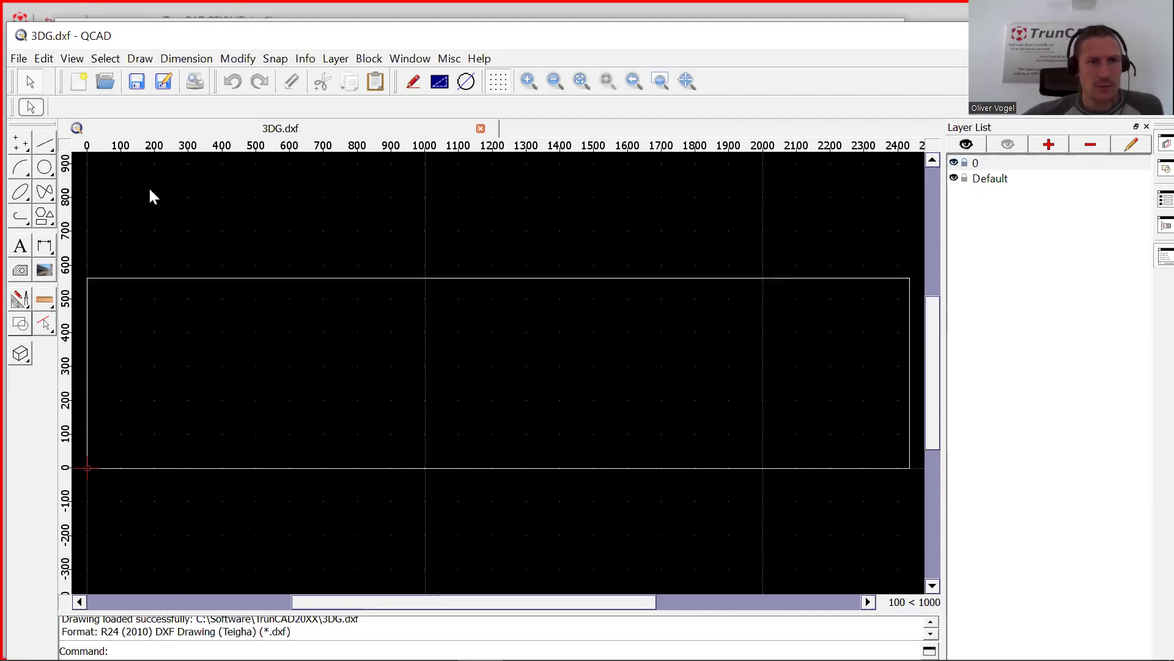
Draw a parallel line 481.5 mm inward from the door outline's left short edge.
left_click(50, 147)
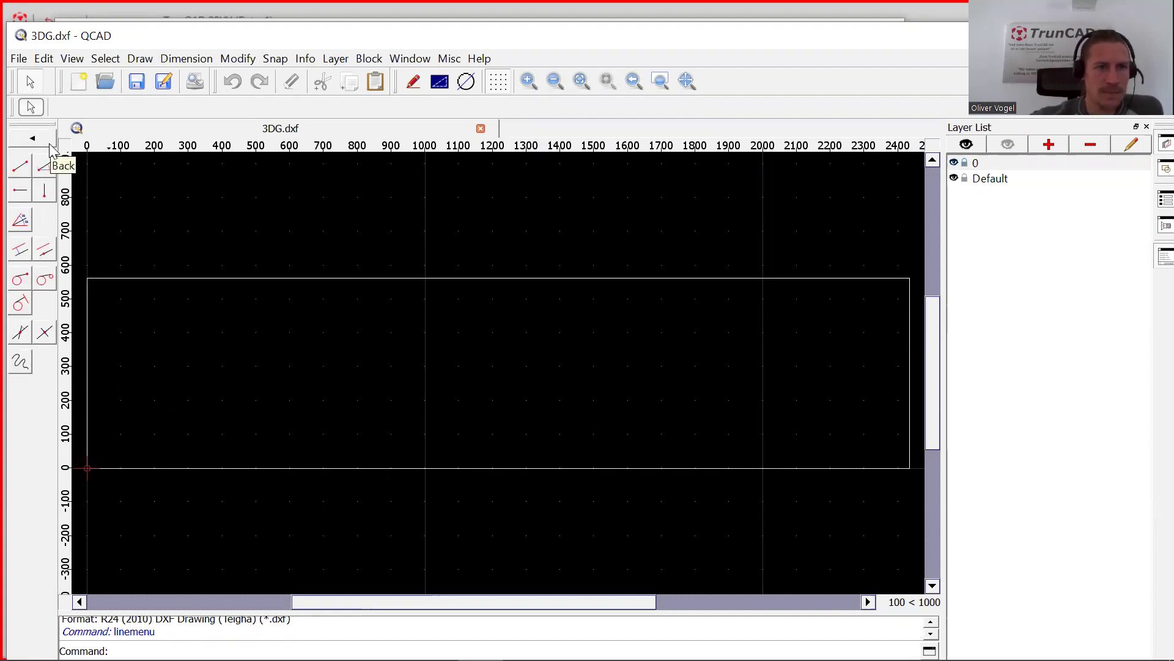
left_click(20, 250)
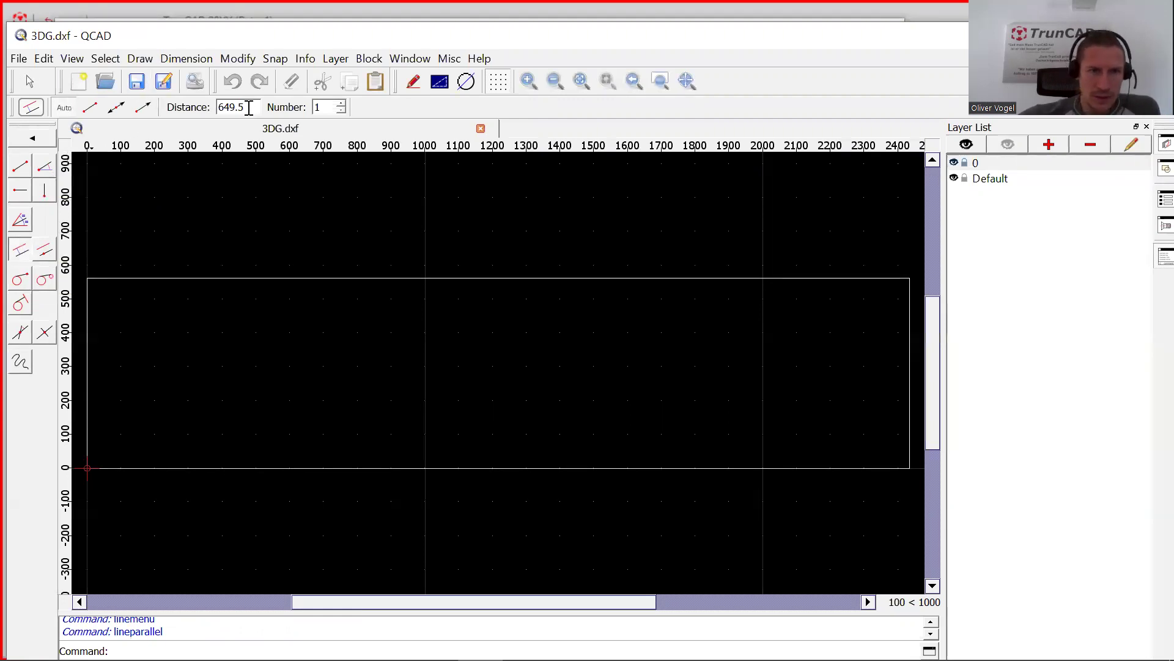
left_click_drag(245, 107, 215, 109)
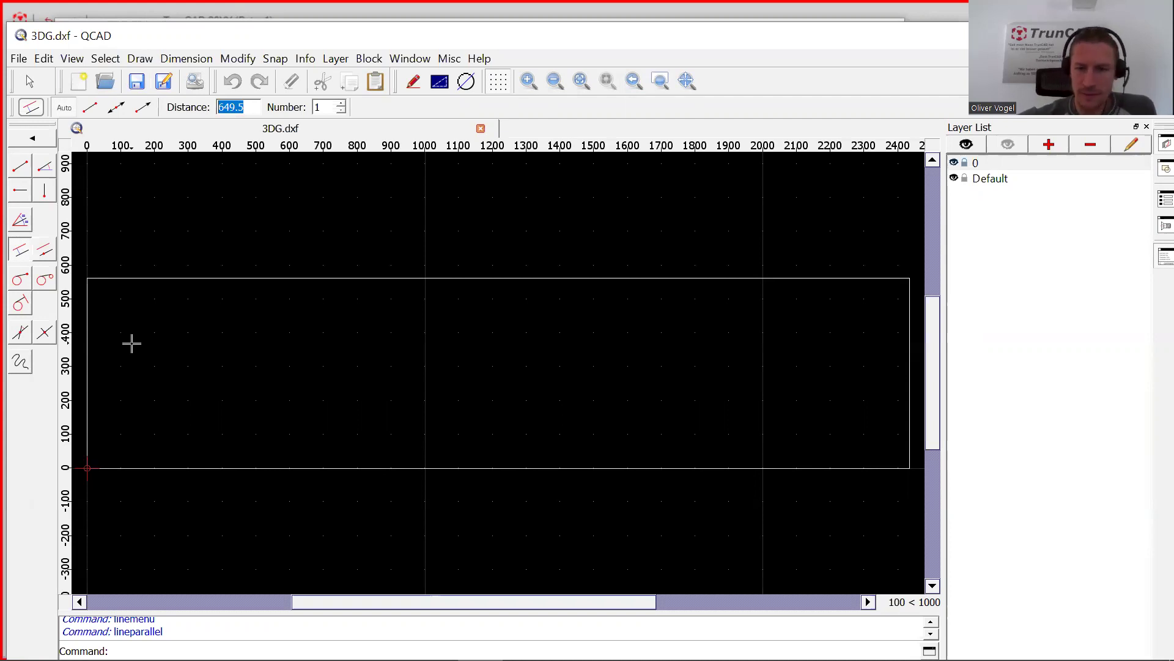
type("48")
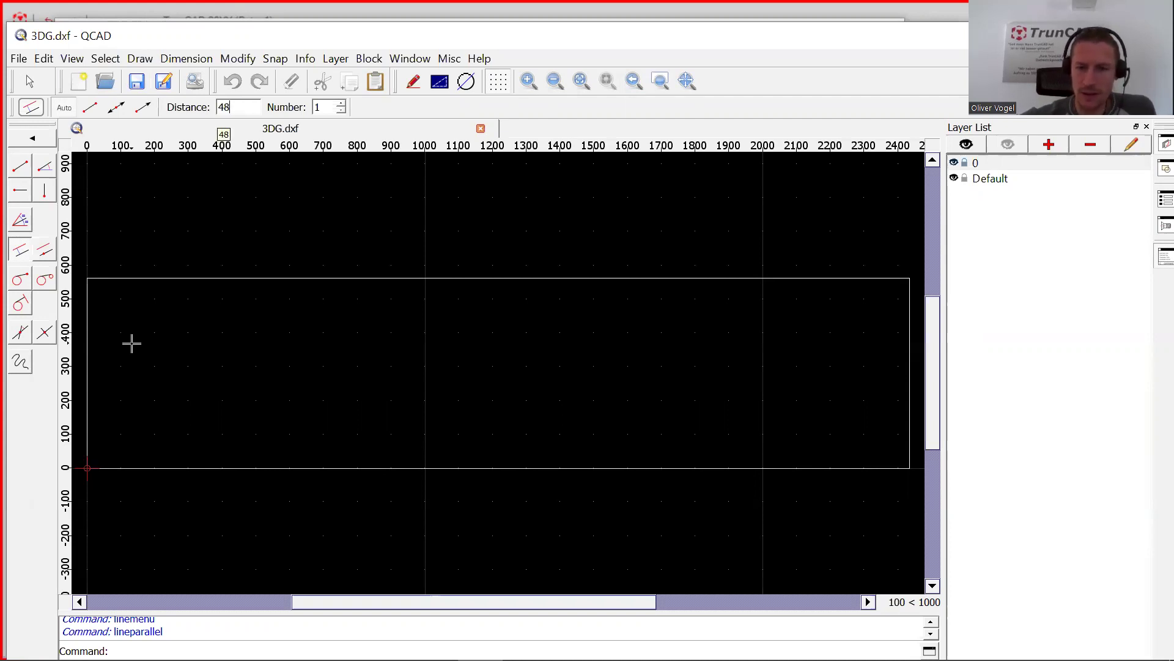
type("1.5")
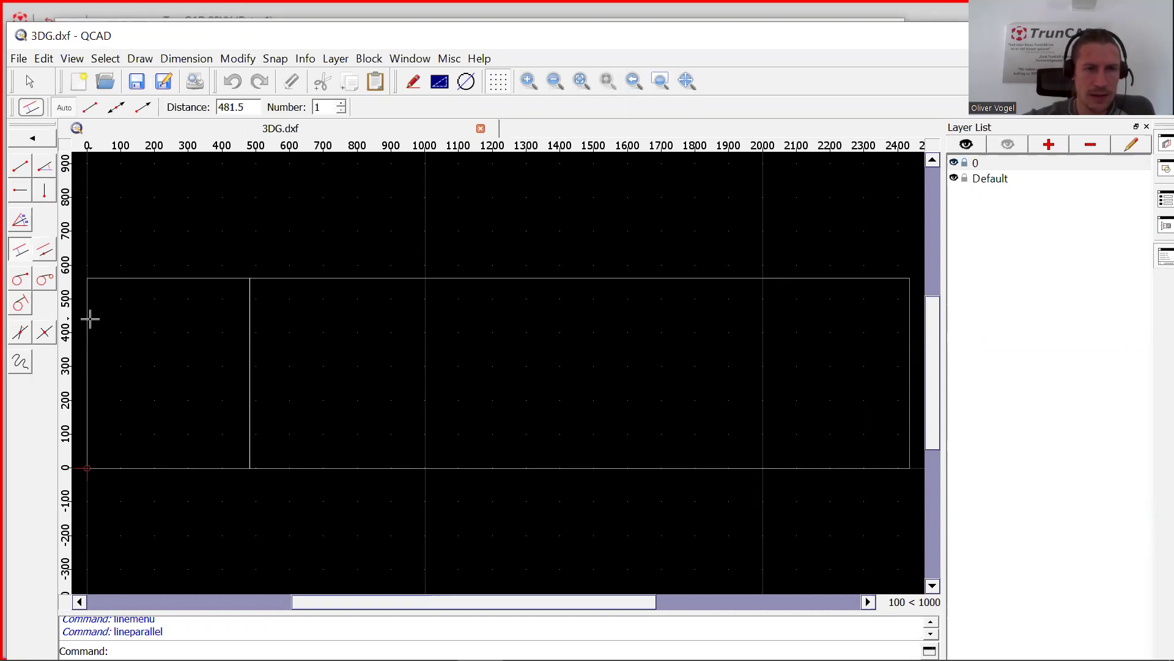
scroll(90, 319, "up", 2)
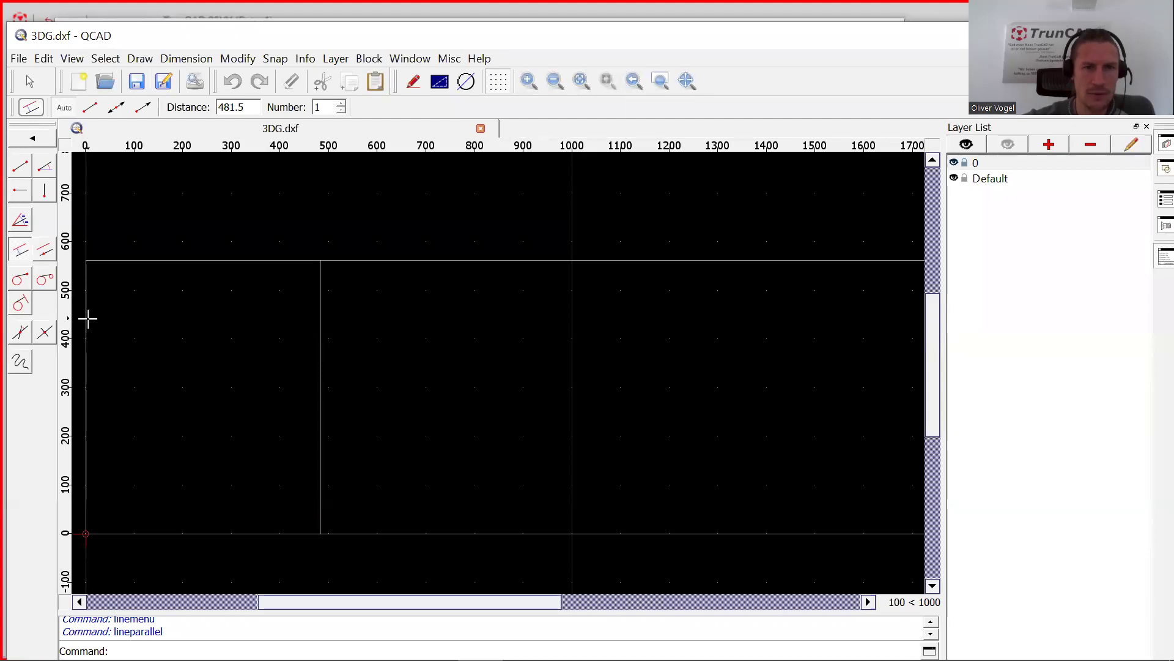
left_click(87, 319)
Draw a parallel line 649.5 mm inward from the door outline's right short edge.
scroll(340, 311, "down", 4)
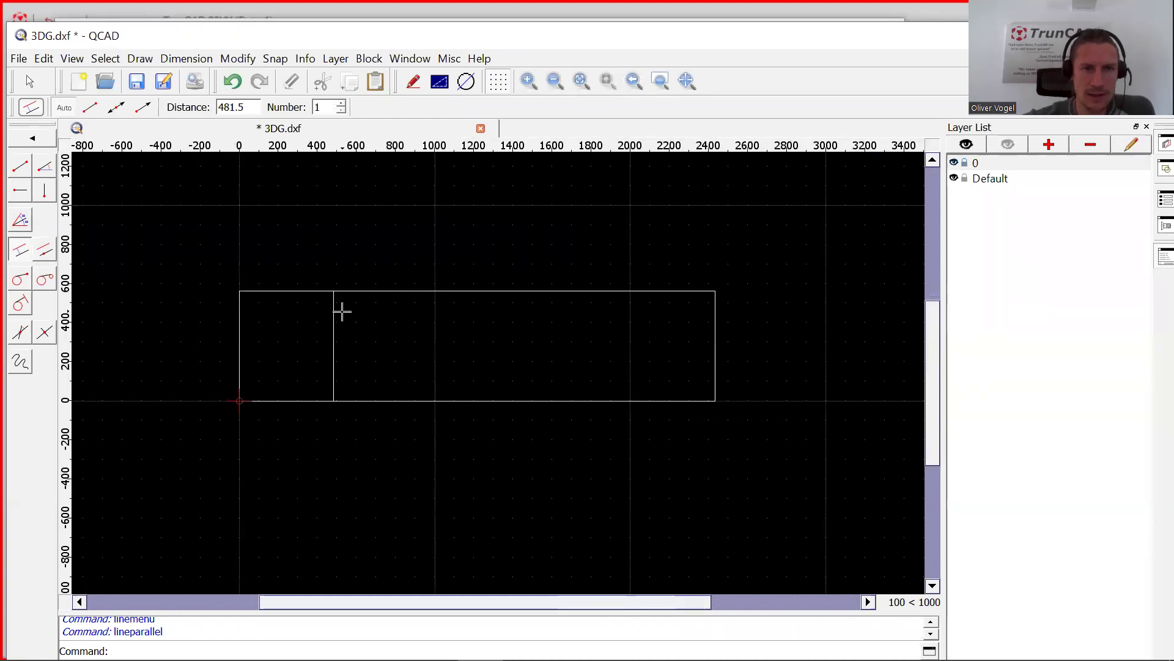
scroll(340, 312, "down", 2)
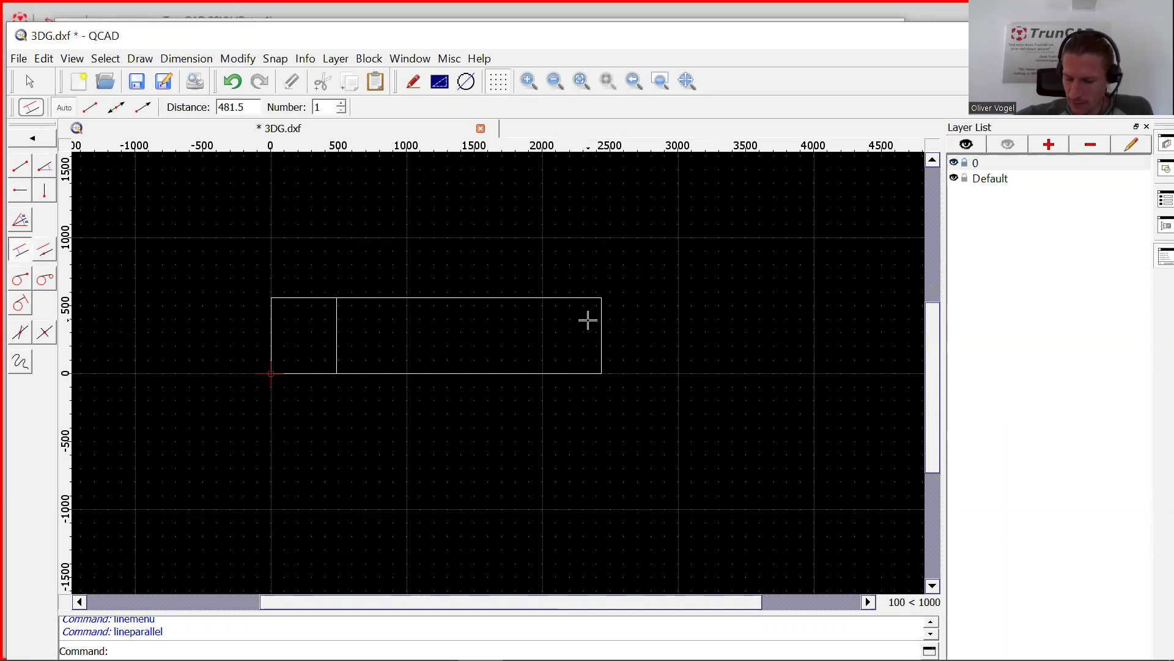
left_click(248, 108)
key("BackSpace")
key("BackSpace")
key("BackSpace")
key("BackSpace")
key("BackSpace")
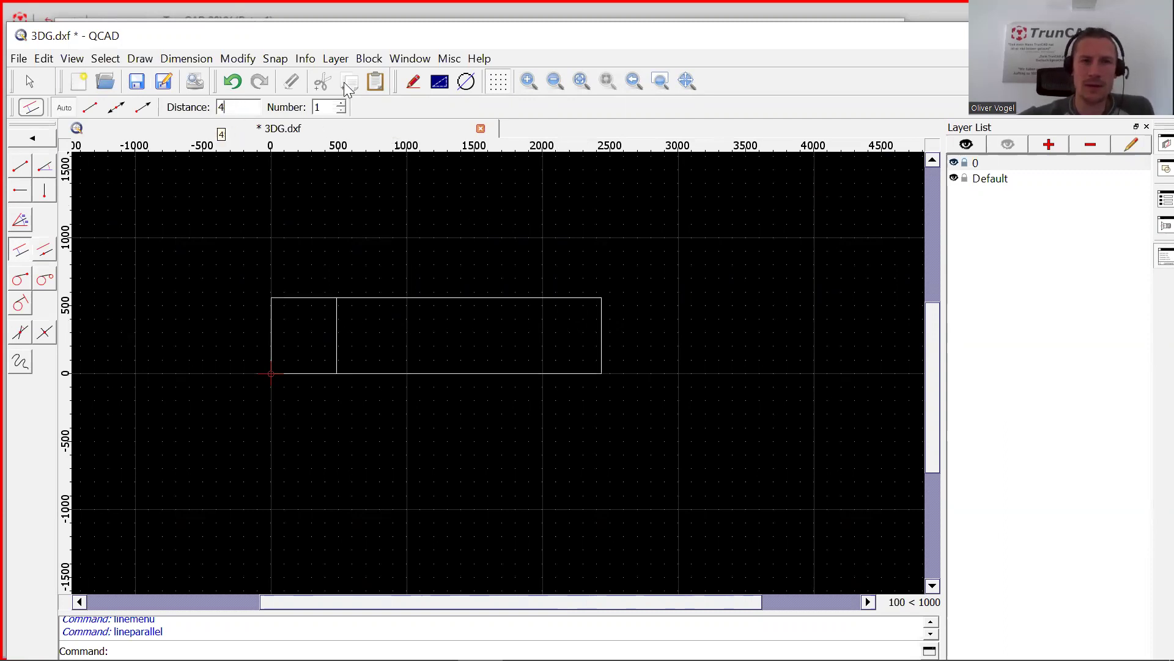
type("6")
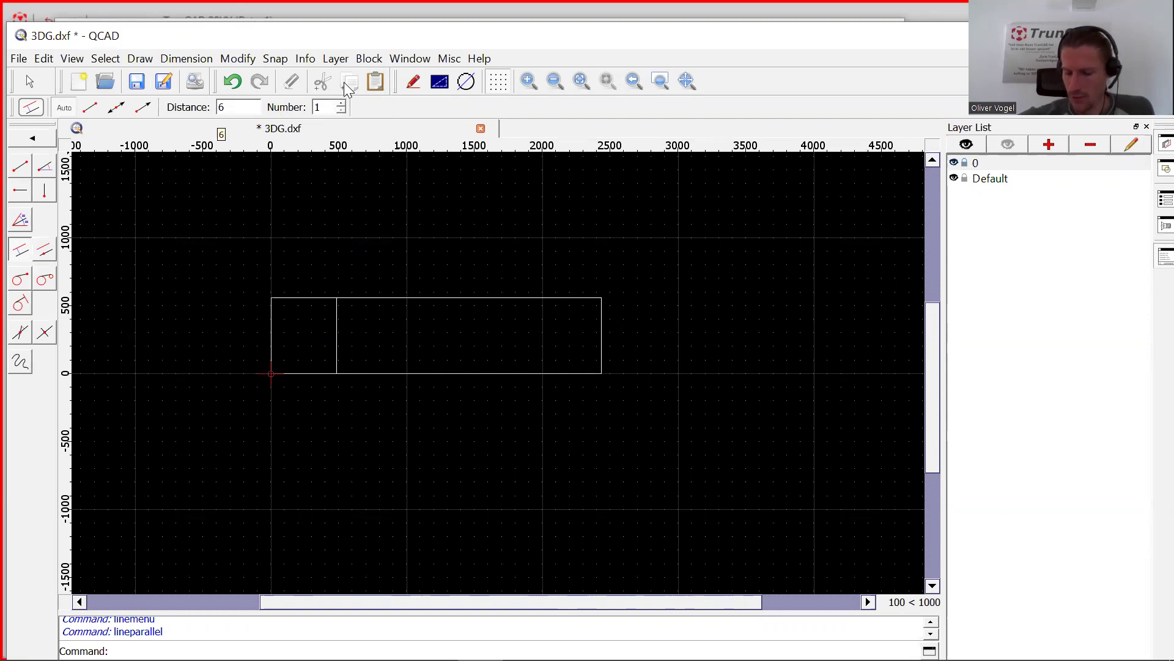
type("49.")
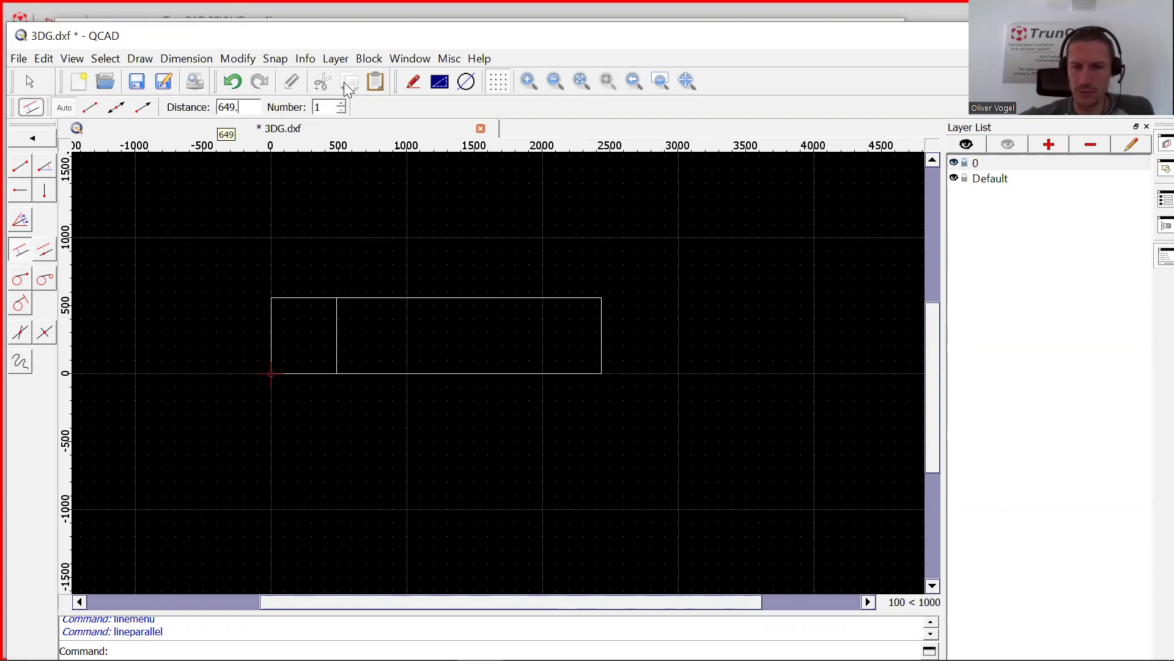
type("5")
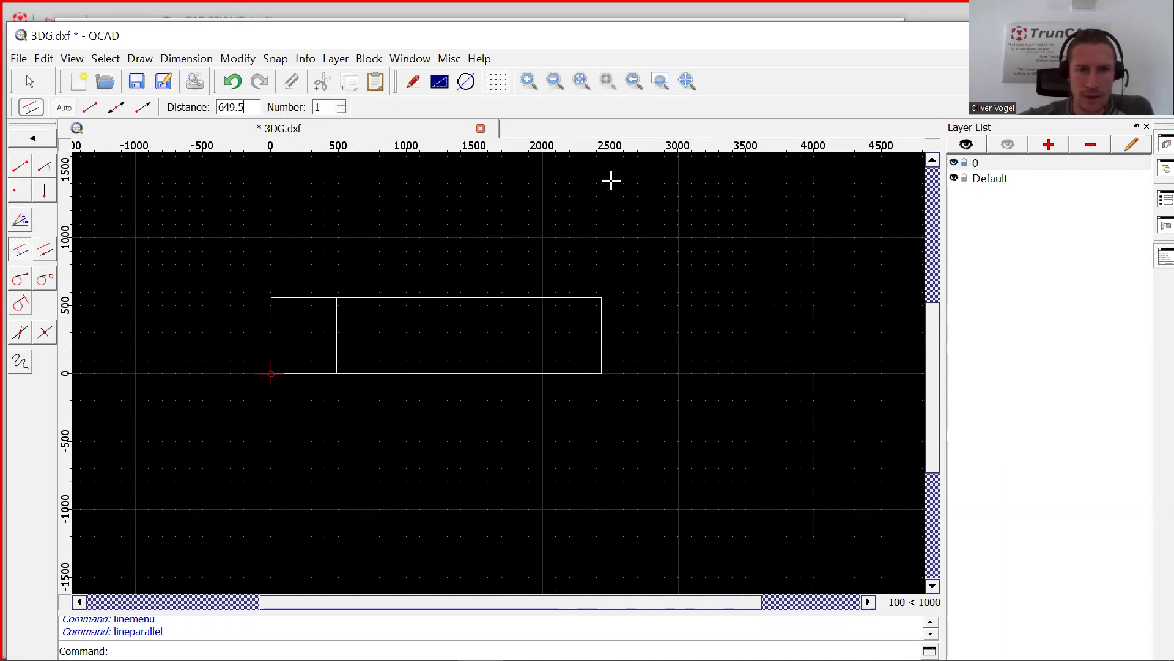
left_click(599, 319)
scroll(599, 320, "up", 2)
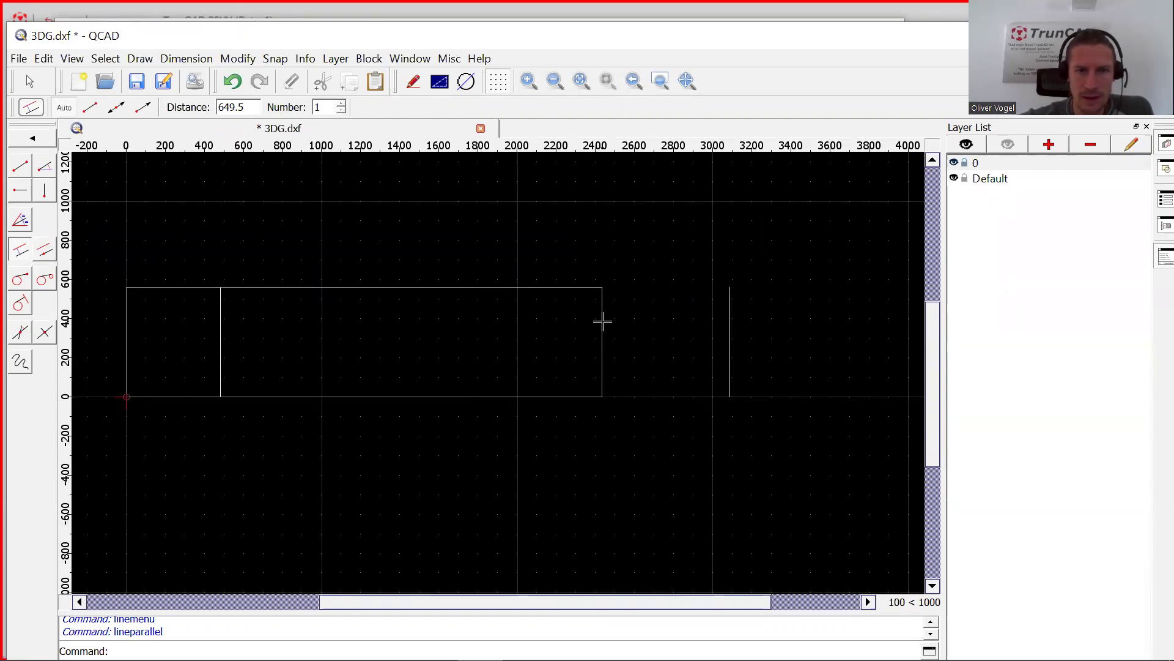
scroll(599, 321, "up", 1)
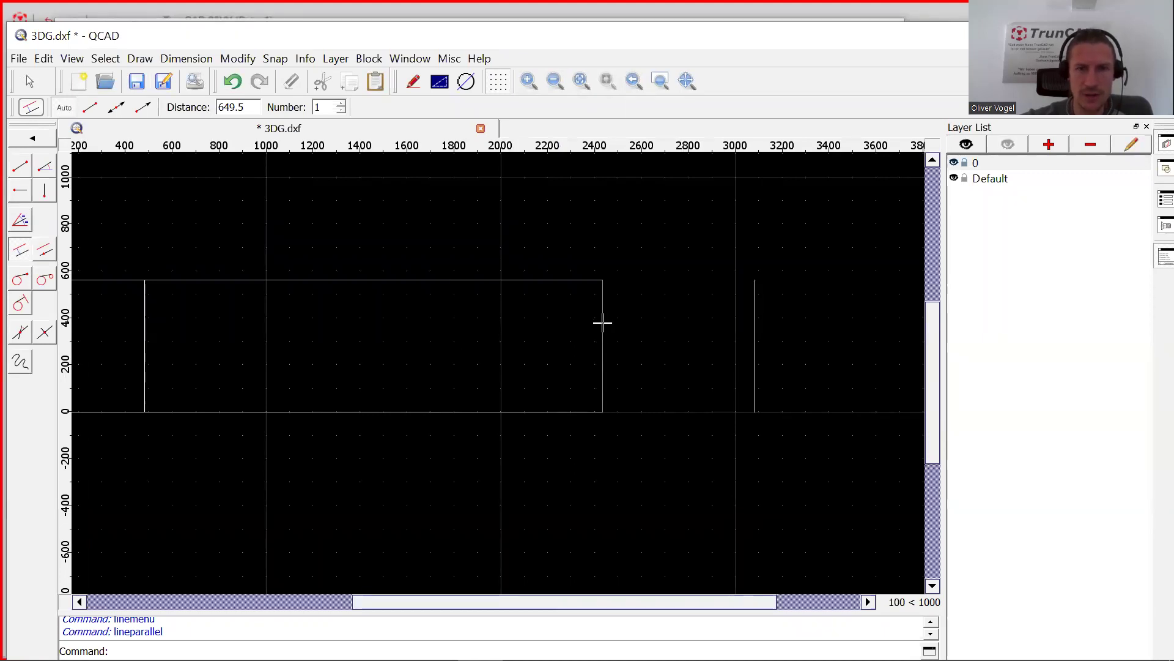
left_click(601, 322)
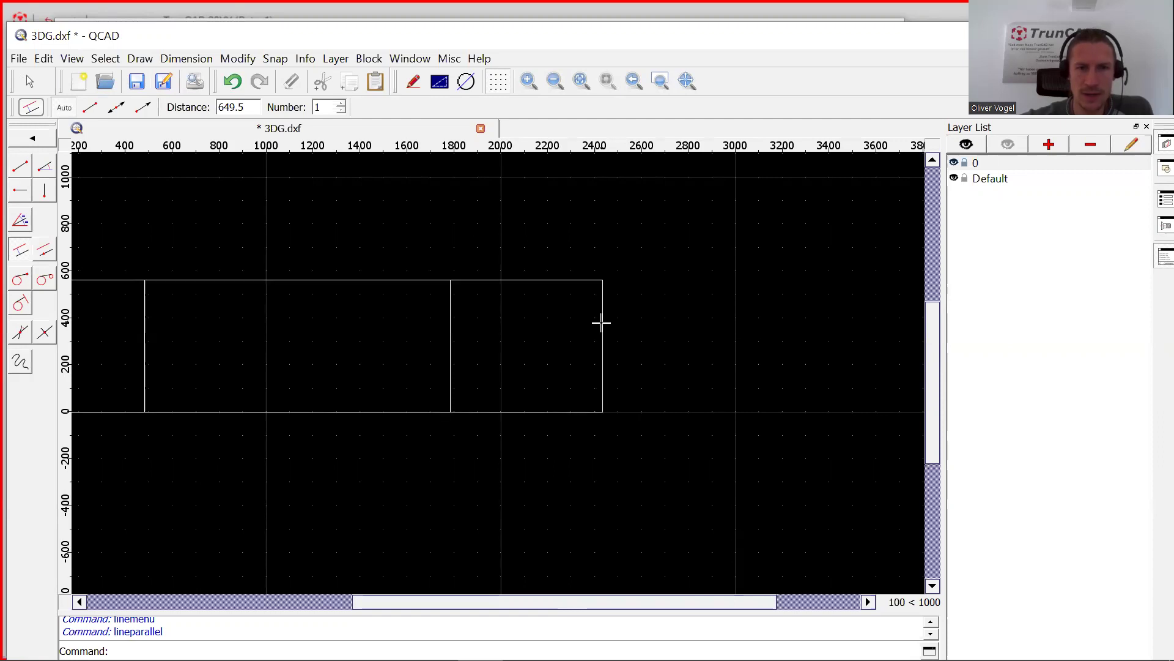
Draw a parallel line 247.833 mm below the door outline's upper long edge, inside the outline.
scroll(490, 302, "down", 3)
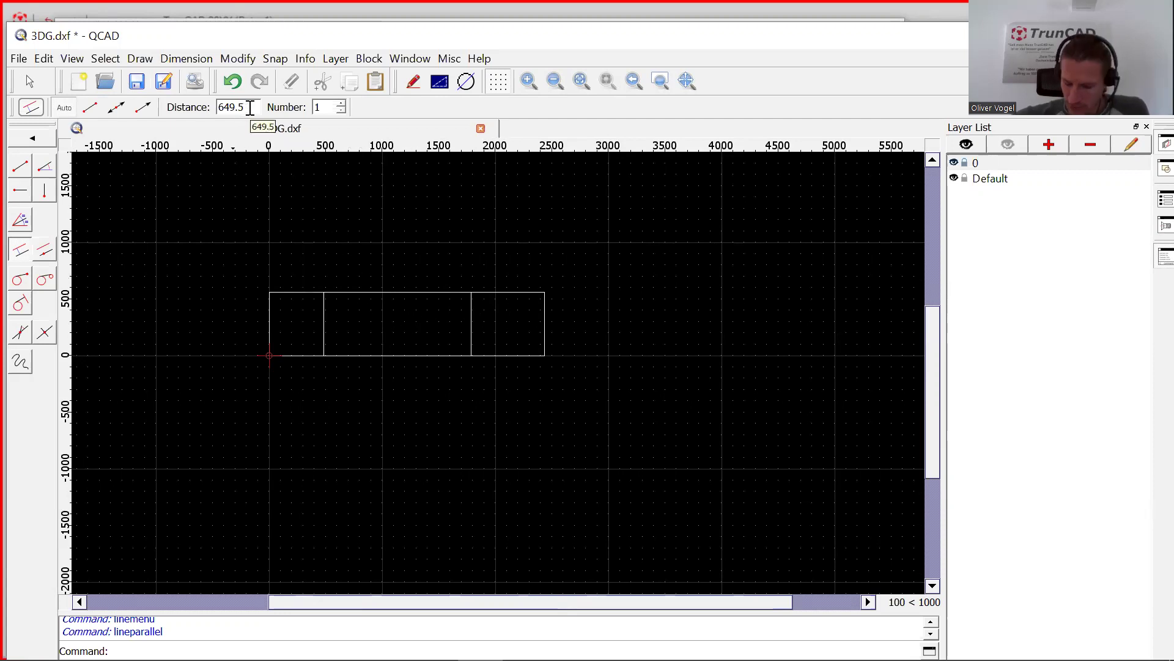
left_click_drag(251, 108, 206, 110)
type("244")
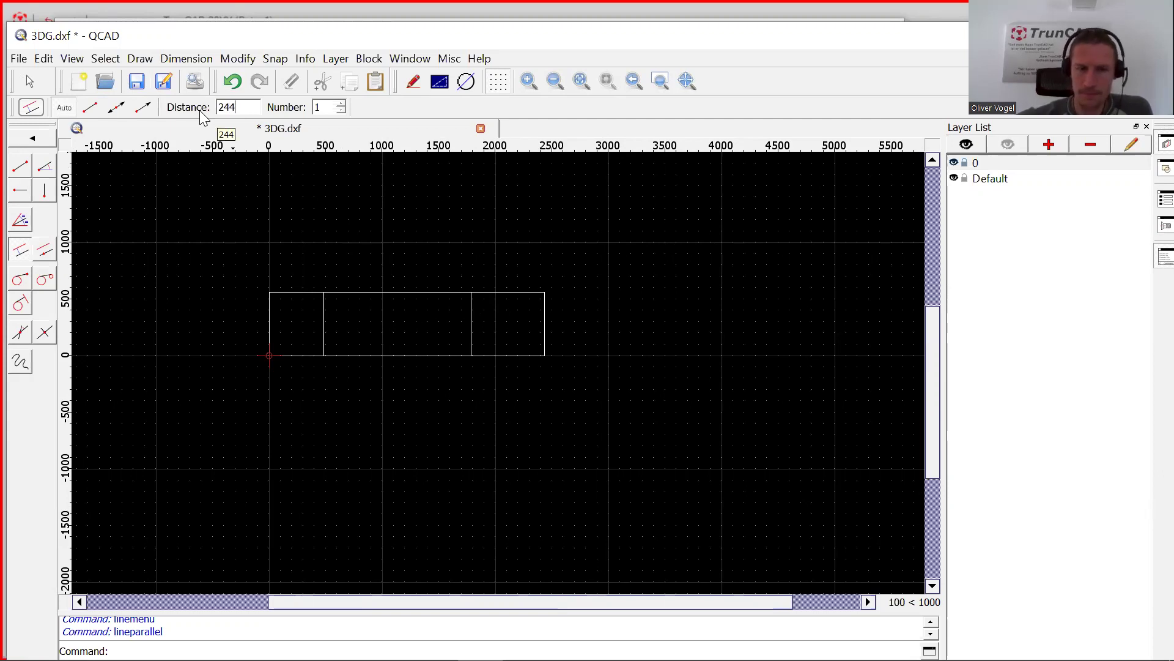
type(".833")
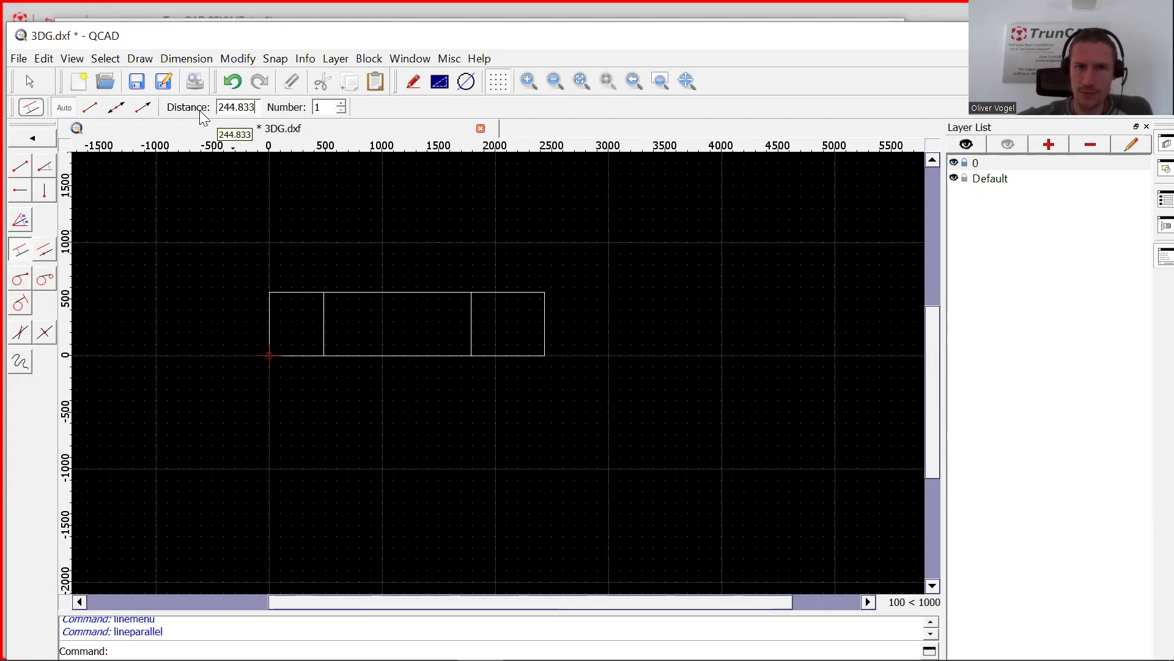
key("Left")
key("Left")
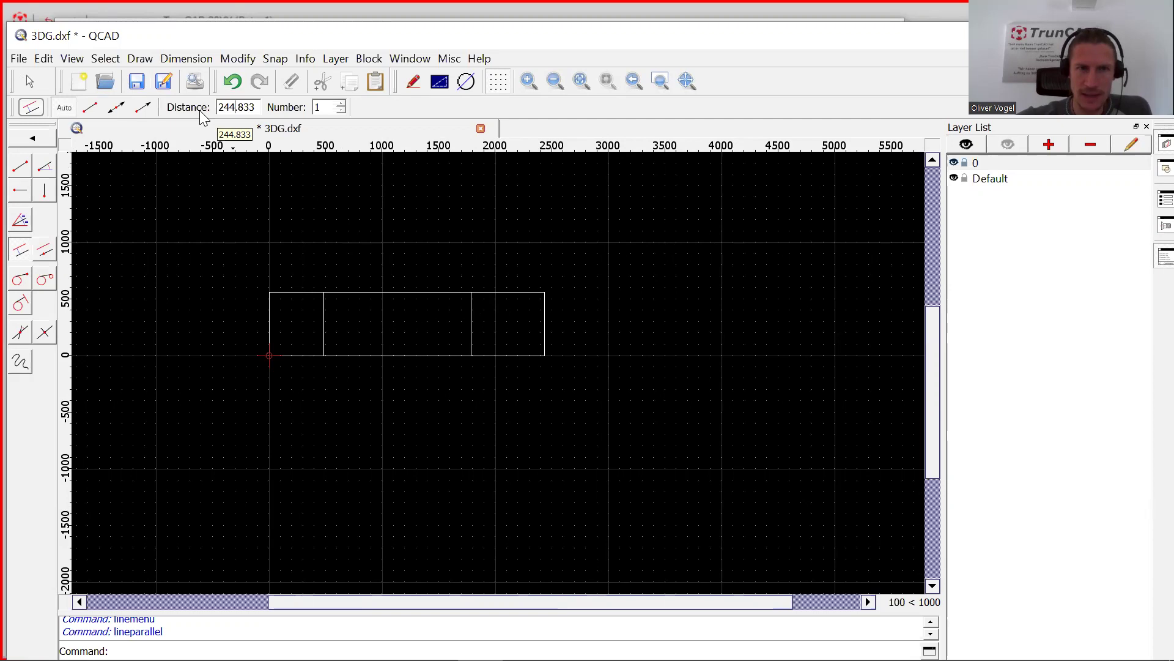
key("BackSpace")
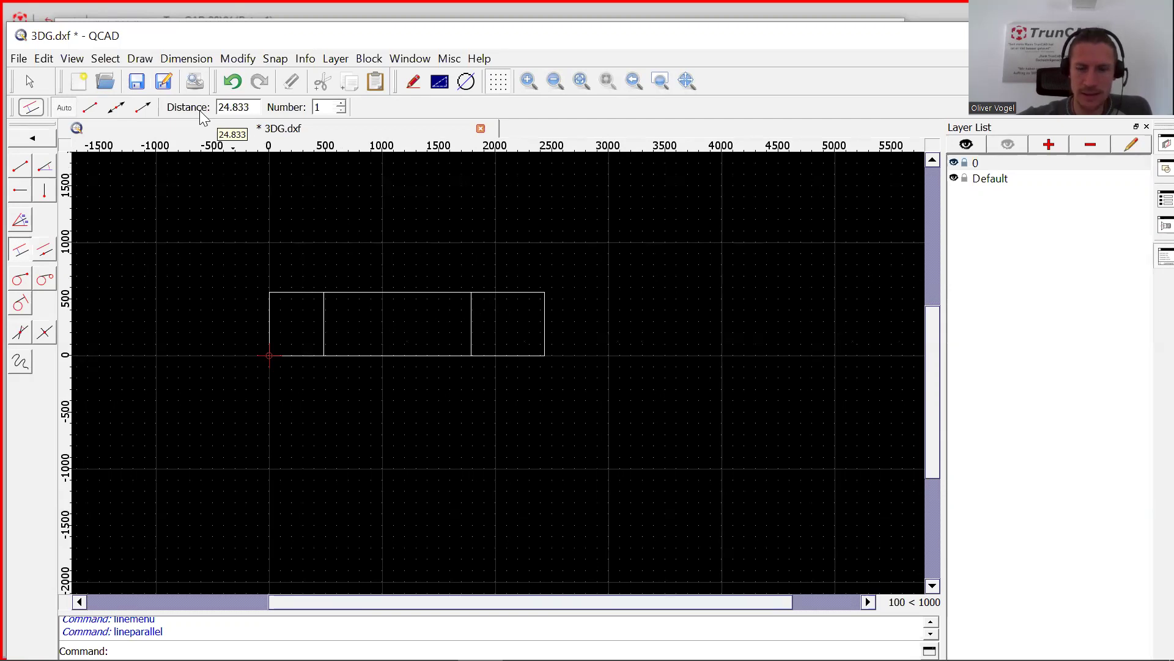
type("7")
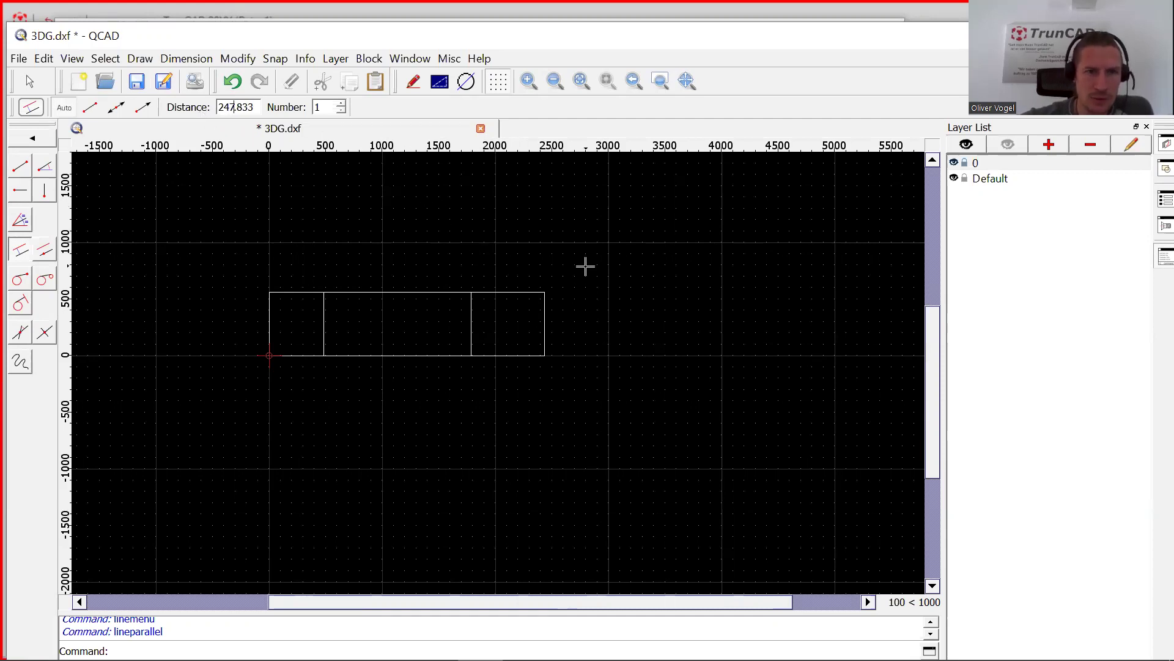
scroll(566, 266, "up", 1)
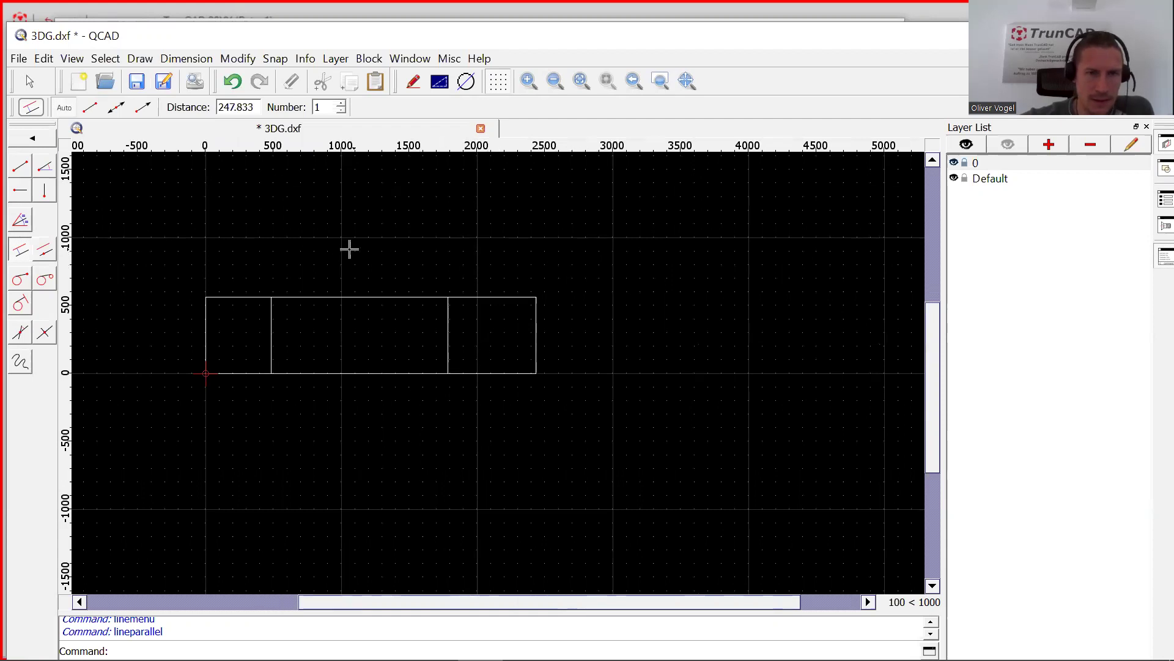
scroll(312, 273, "up", 1)
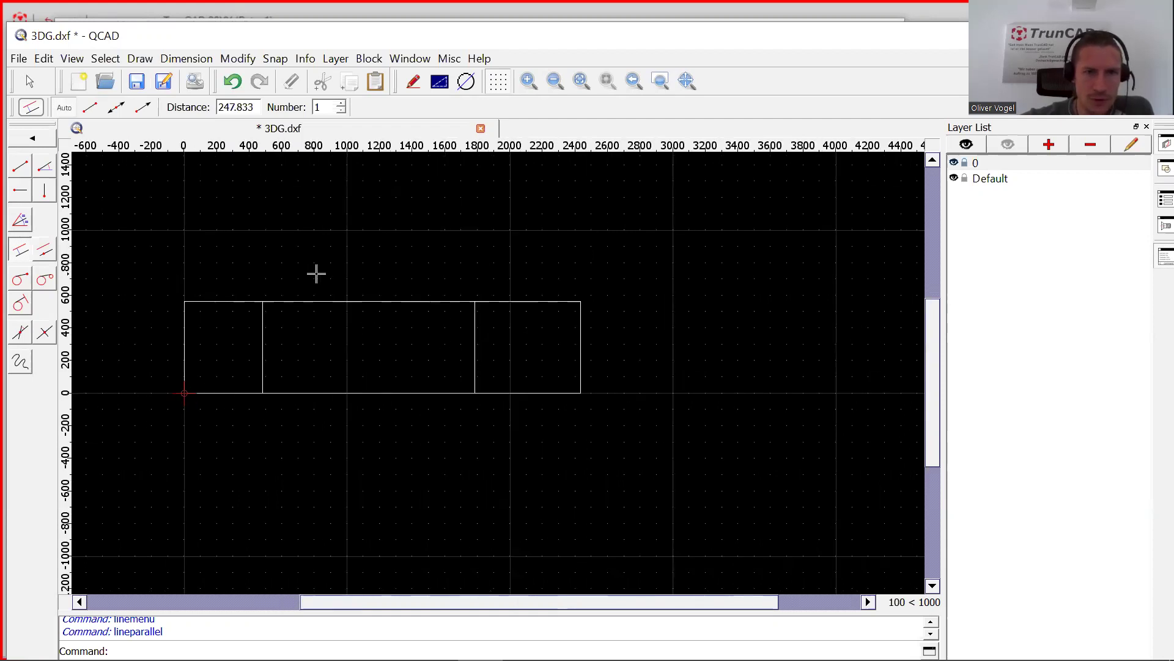
left_click(400, 391)
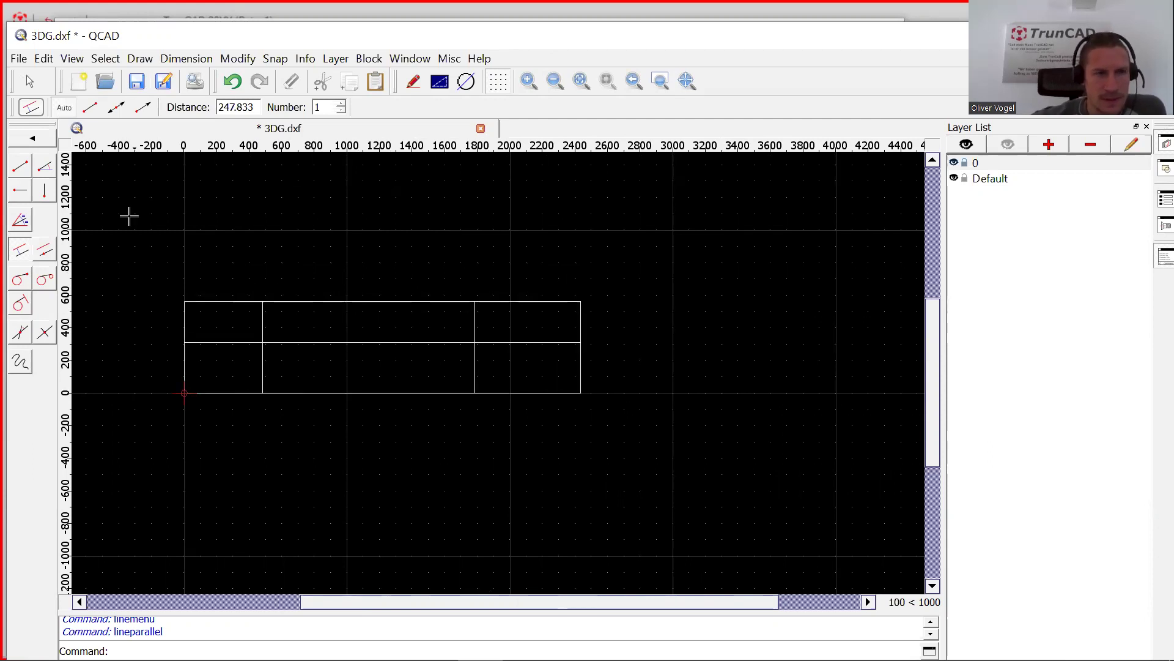
Break out the middle of the upper edge and the surplus parts of the three parallel lines, leaving a notched door outline.
left_click(33, 143)
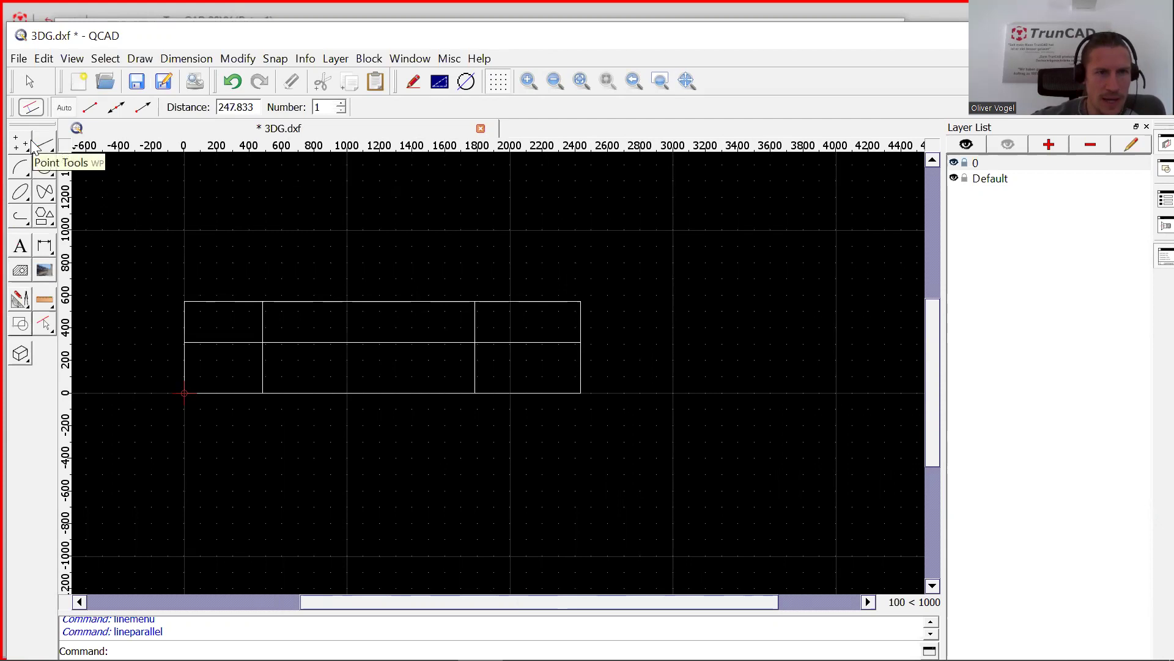
left_click(22, 301)
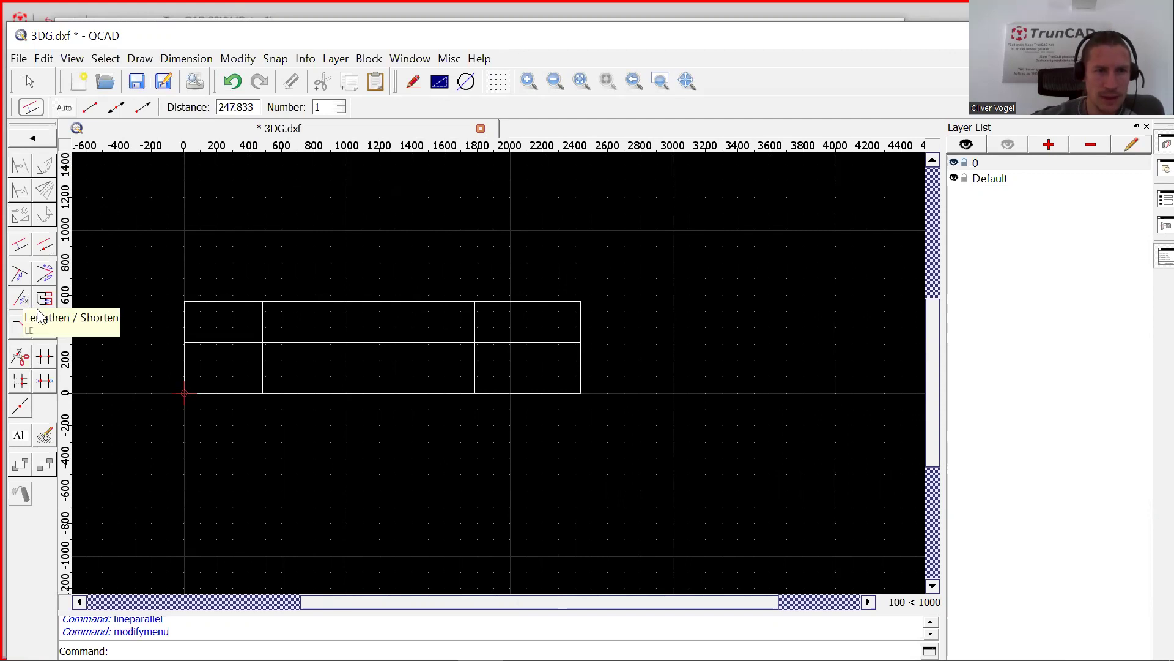
left_click(46, 357)
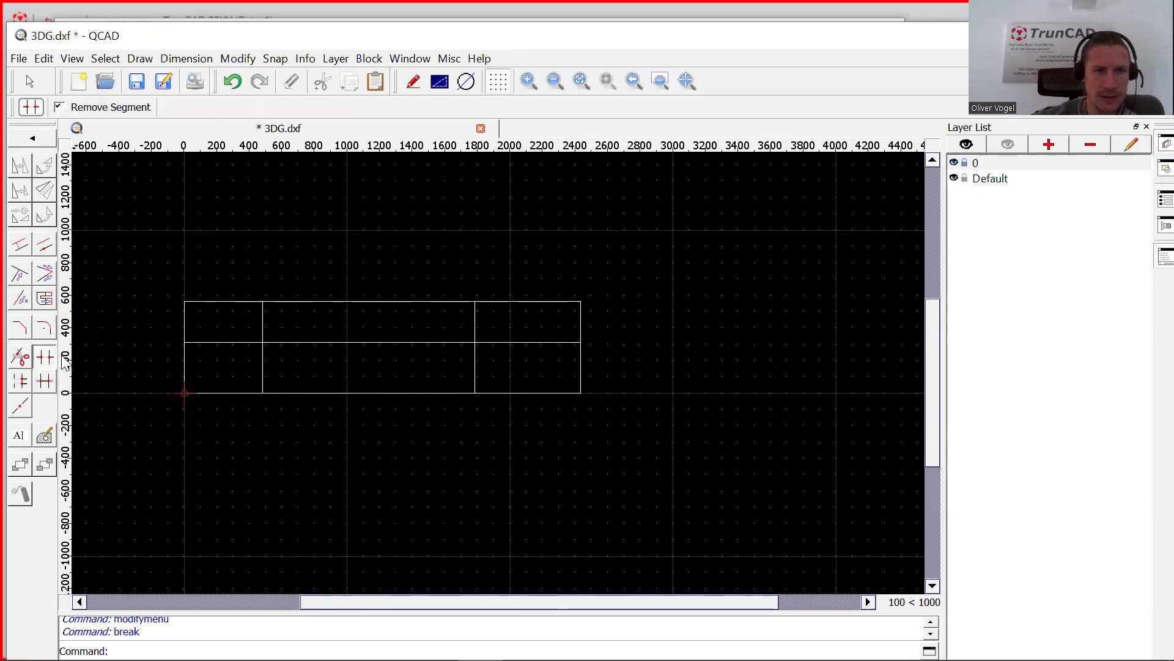
left_click(371, 301)
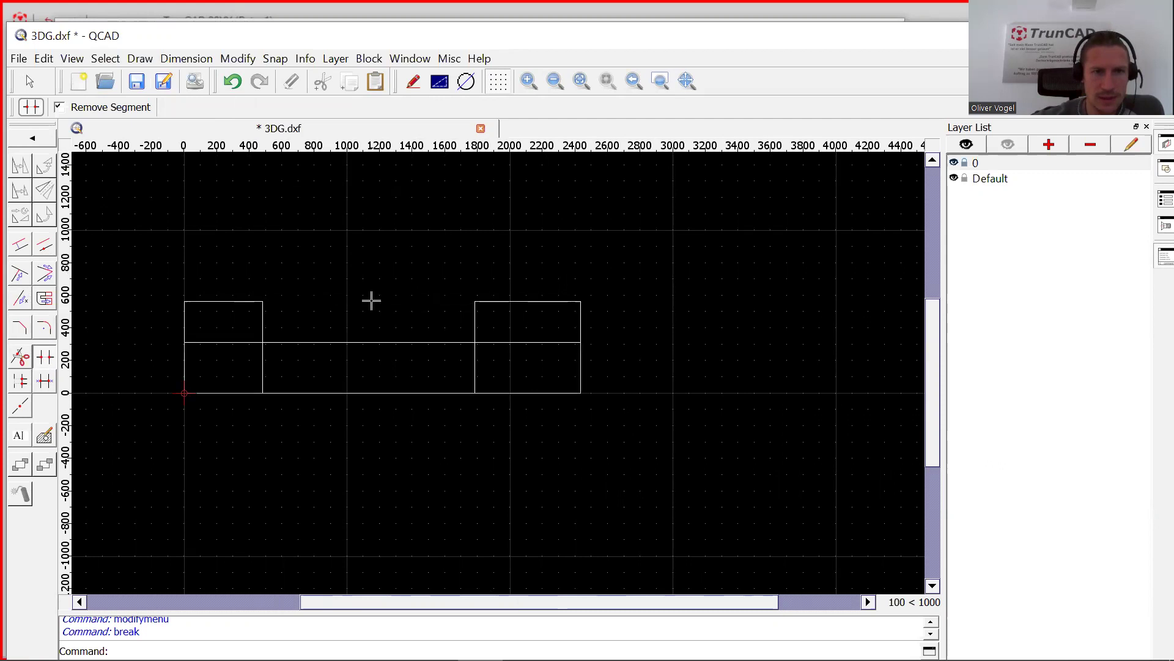
left_click(217, 342)
left_click(263, 370)
left_click(475, 368)
left_click(503, 342)
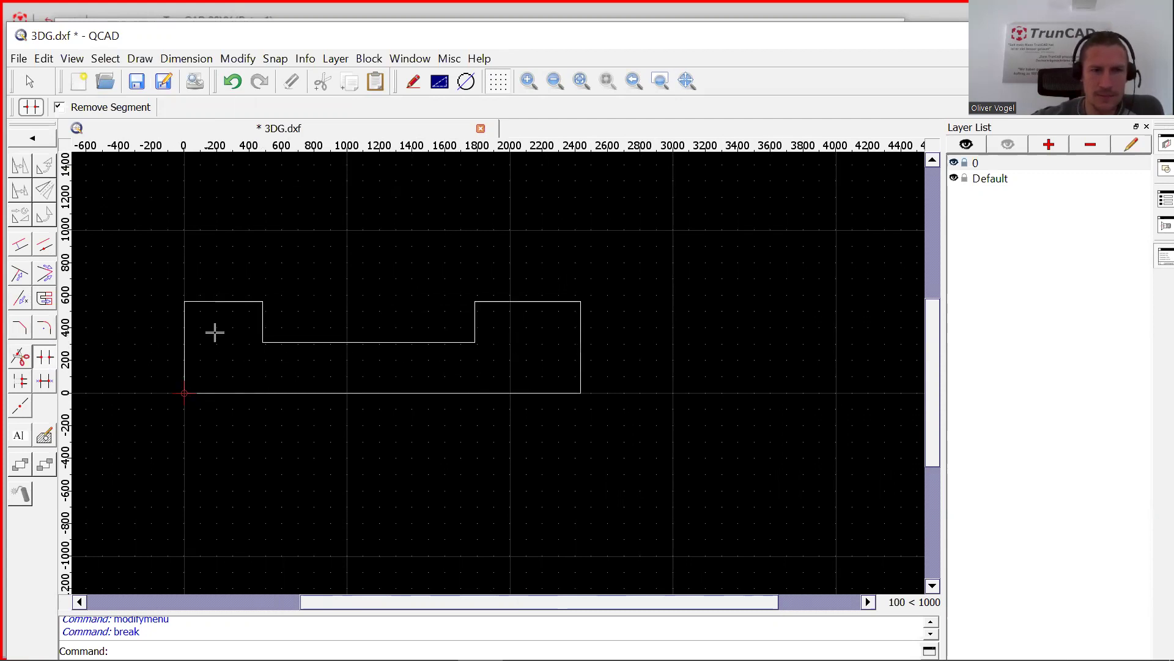
Join the notched outline's segments into one polyline with a tolerance of 0.001.
left_click(34, 139)
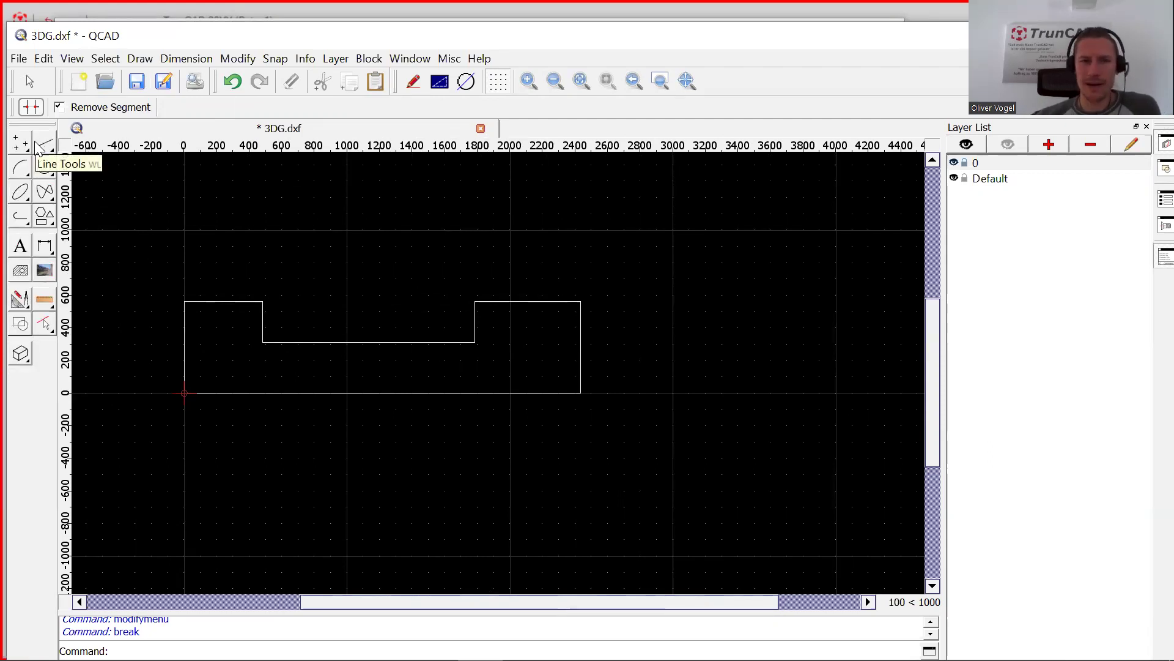
left_click(22, 219)
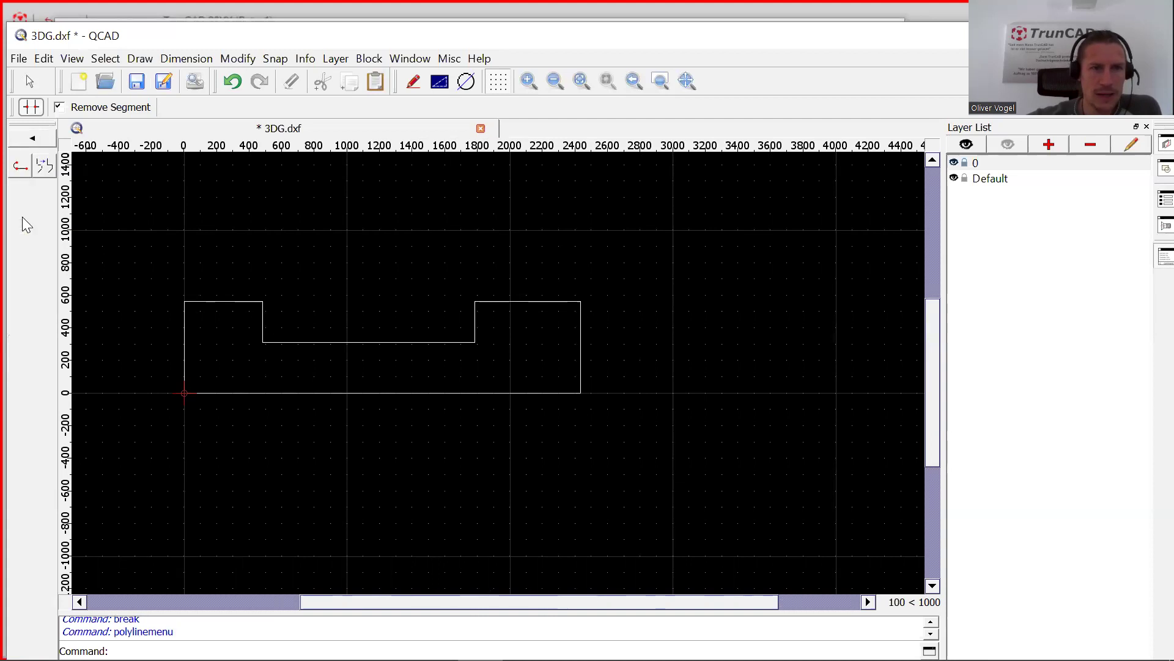
left_click(44, 167)
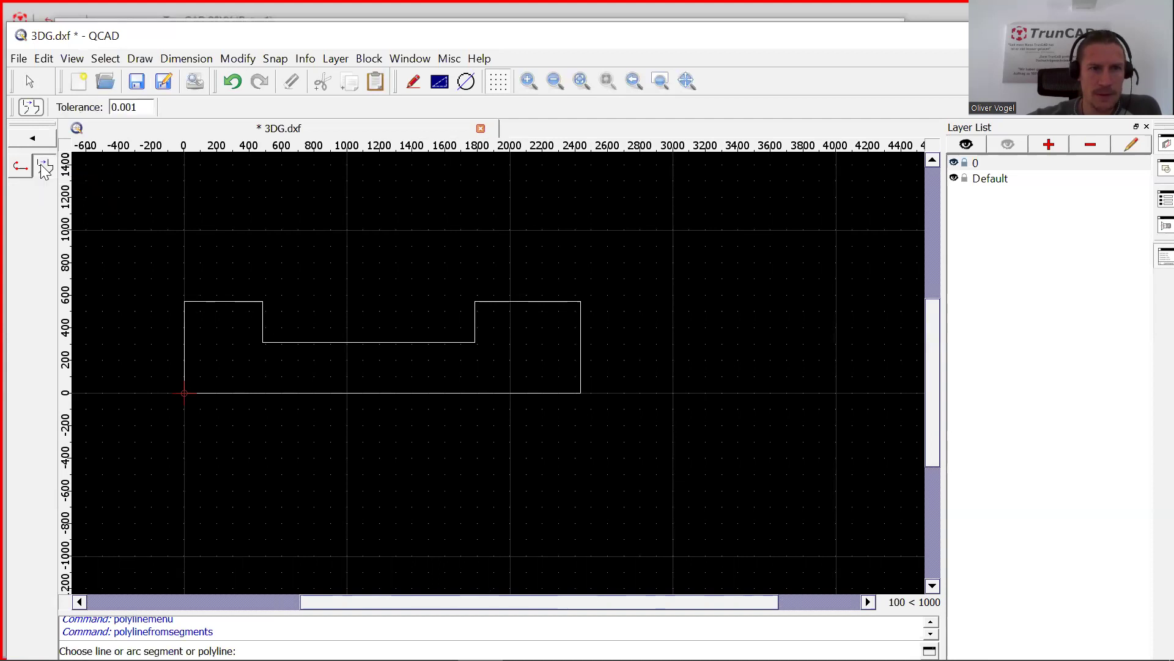
left_click(183, 328)
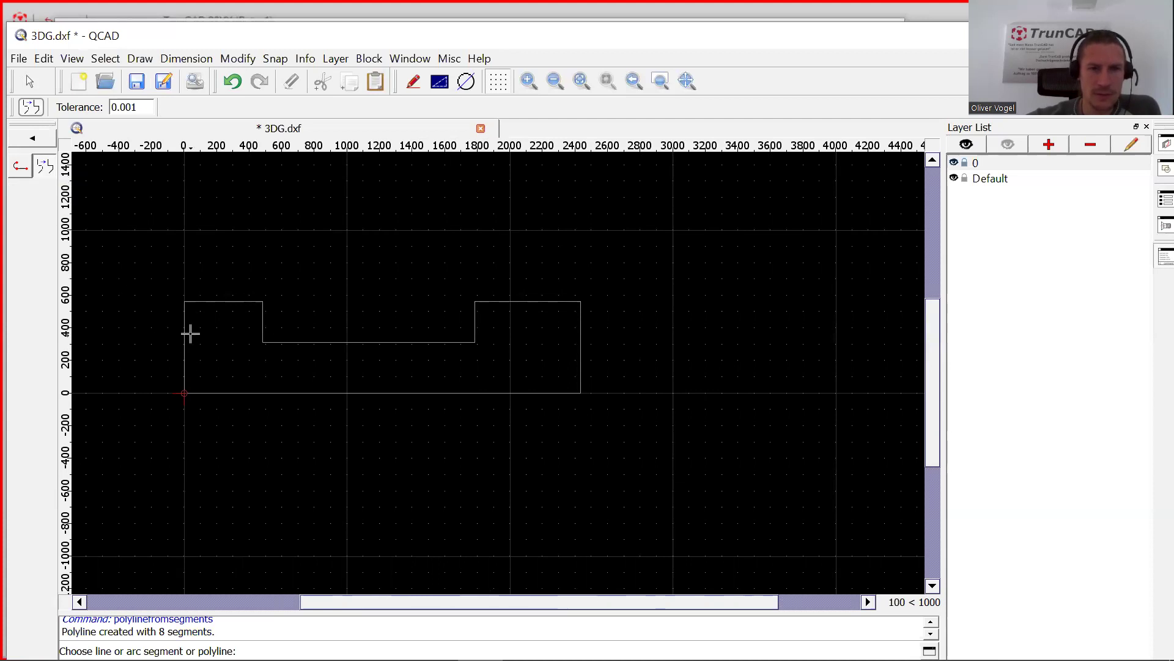
Save the notched left door outline in 3DG.dxf and close QCAD to return to the left door's part window.
left_click(137, 82)
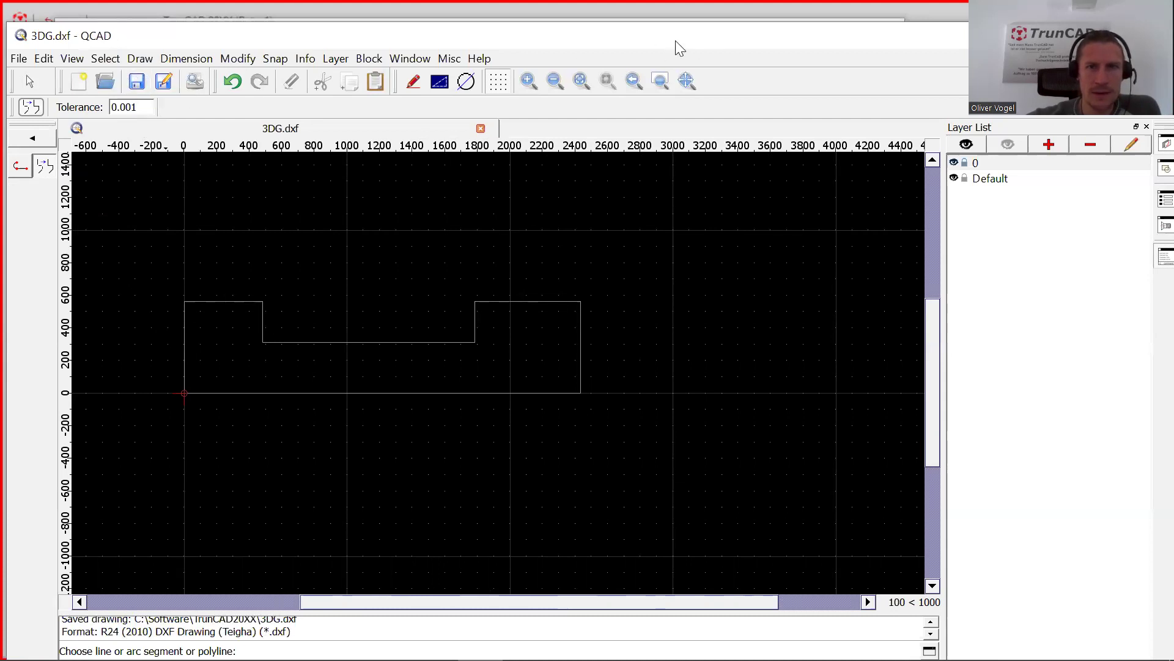
left_click_drag(734, 48, 618, 172)
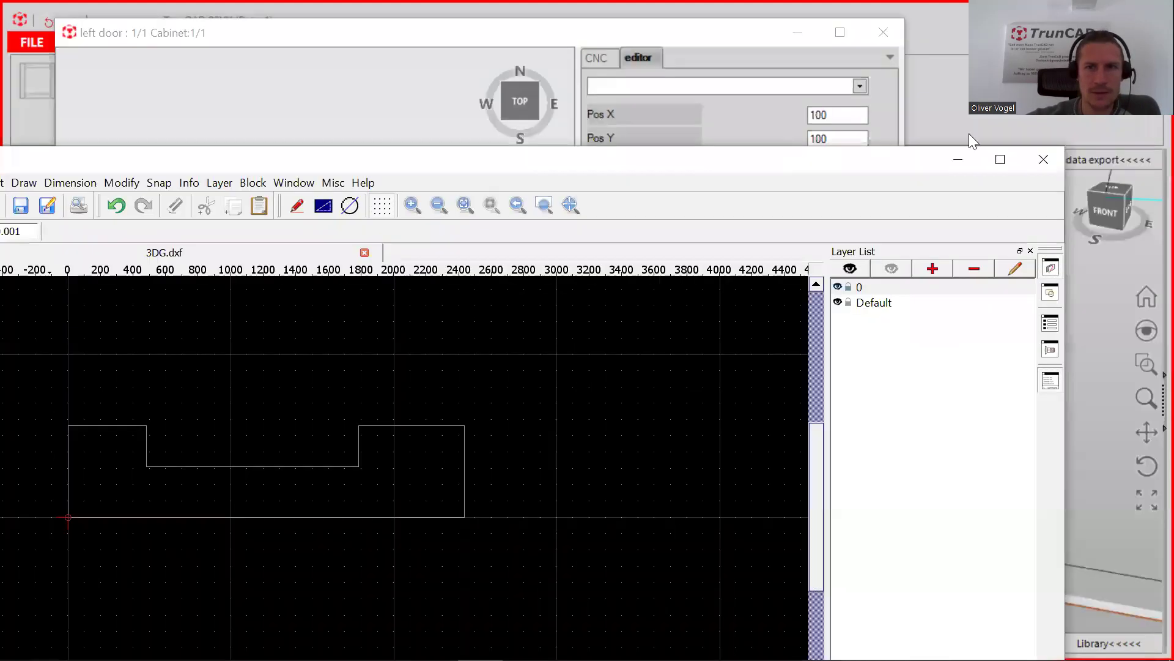
left_click(1051, 157)
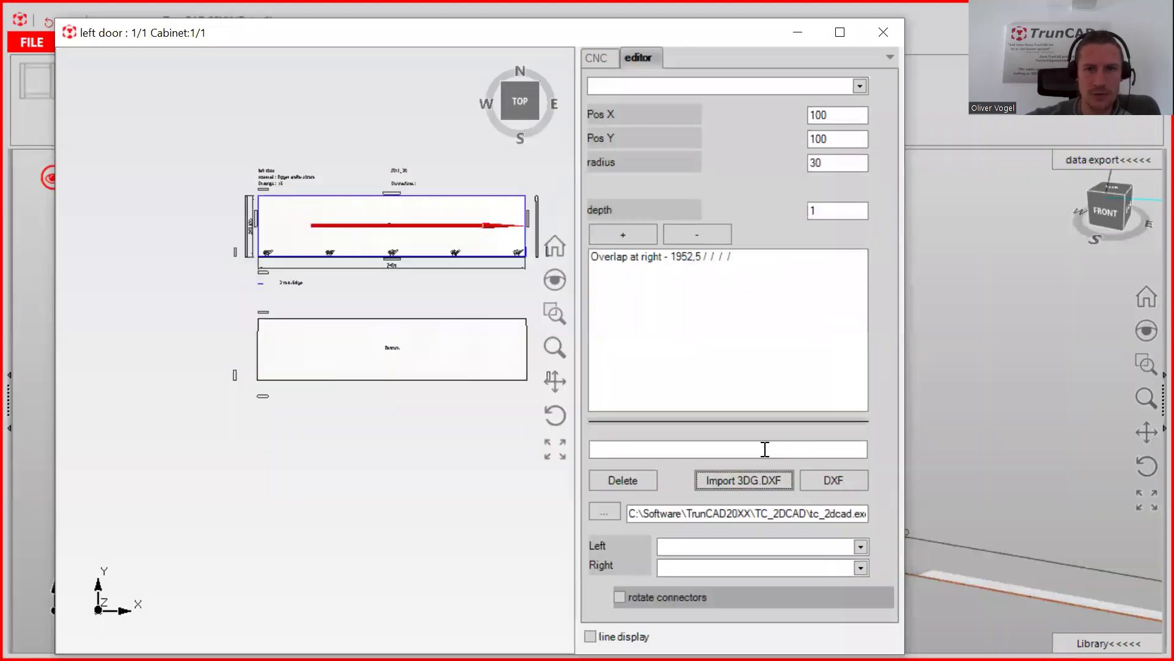
Import 3DG.dxf into the left door with the shape adjusted to the part size, and close the part window.
left_click(739, 485)
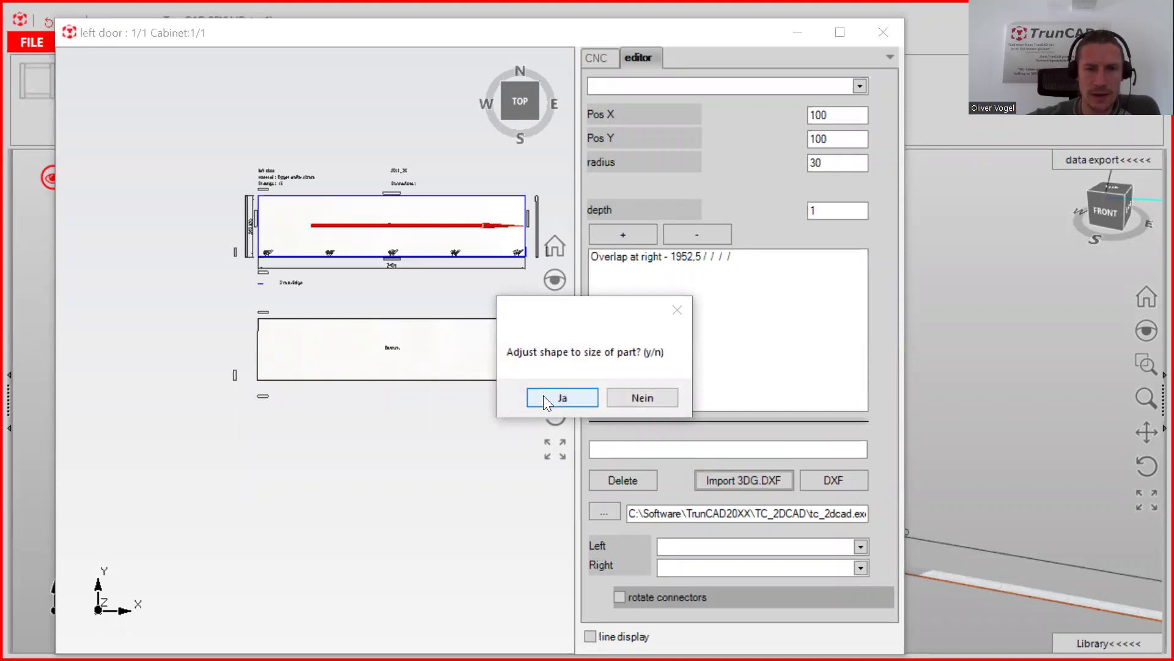
left_click(544, 397)
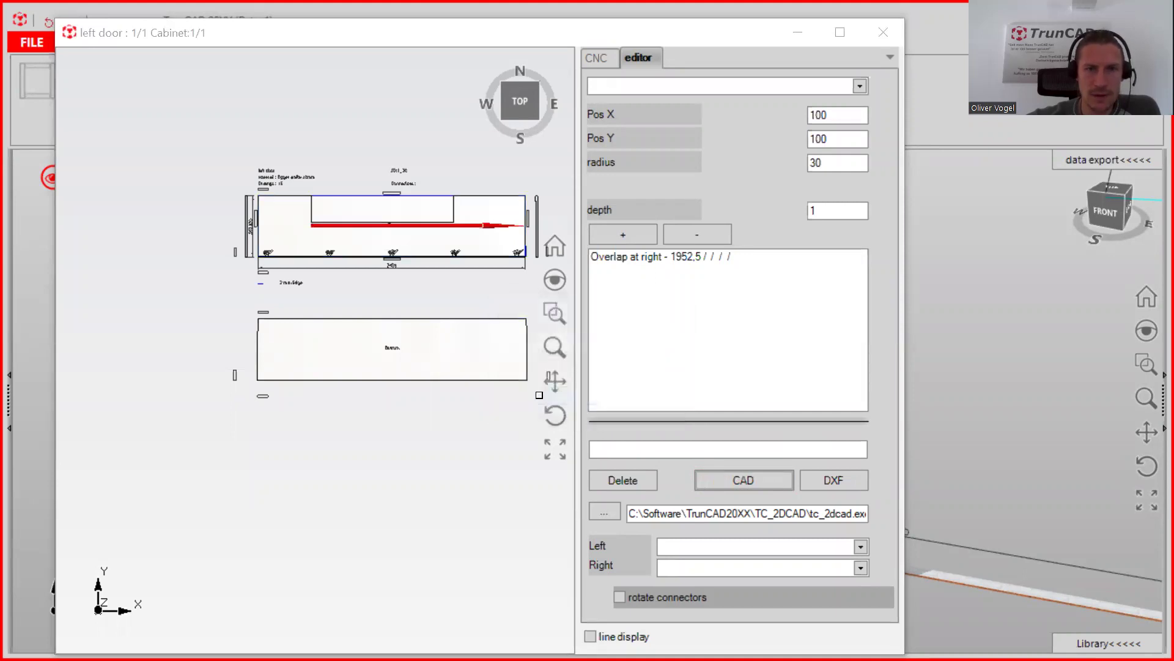
scroll(339, 208, "up", 4)
scroll(342, 205, "down", 4)
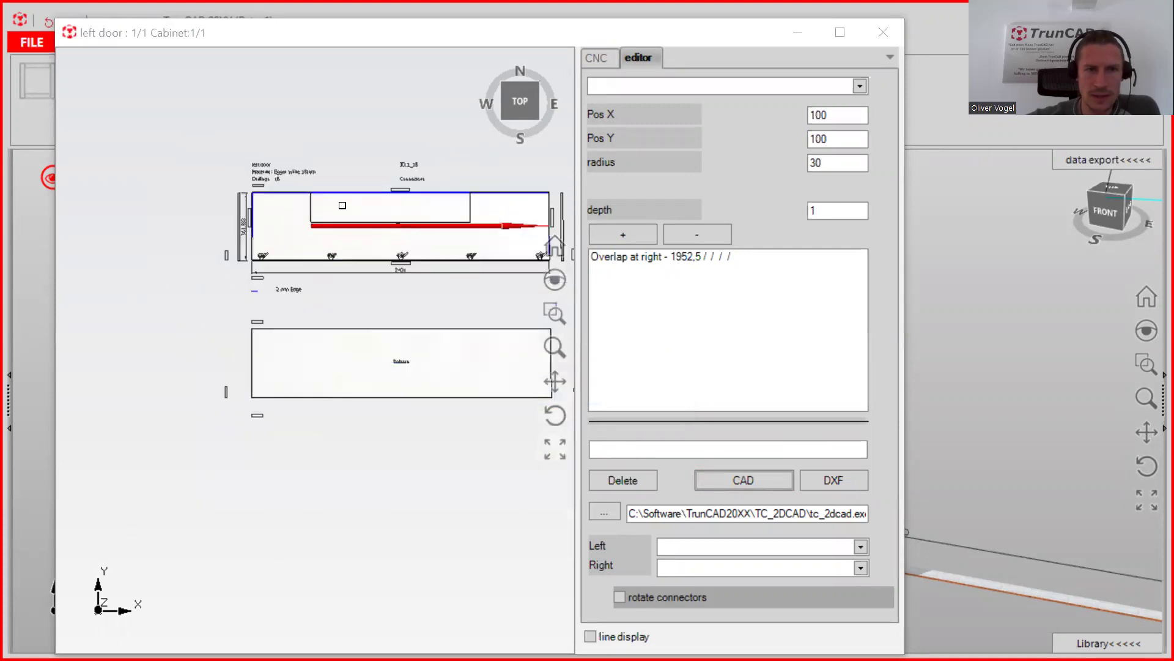
left_click(889, 33)
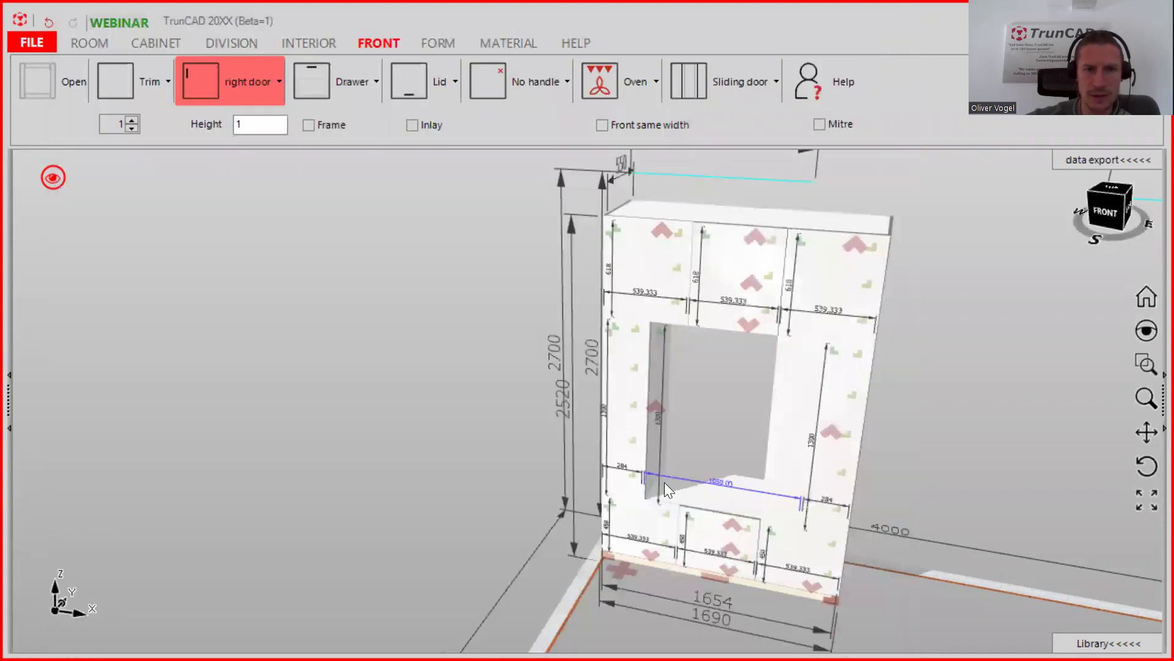
Switch the cabinet model's display to a shaded view with visible edge lines.
scroll(648, 494, "up", 5)
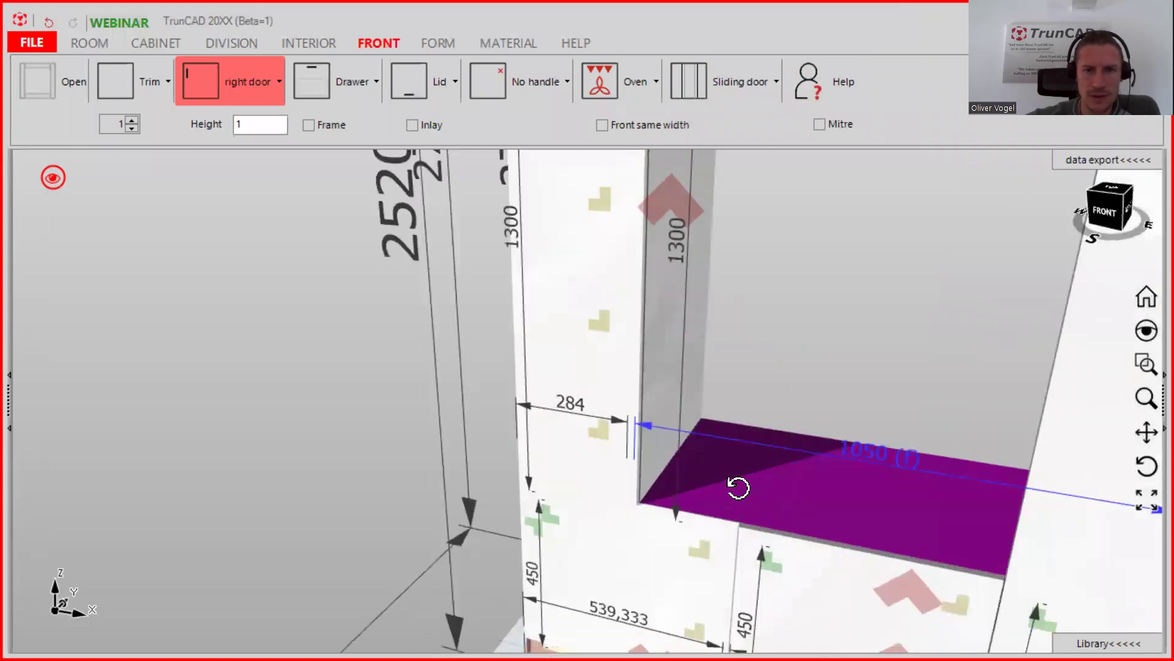
scroll(738, 488, "down", 3)
scroll(768, 483, "up", 3)
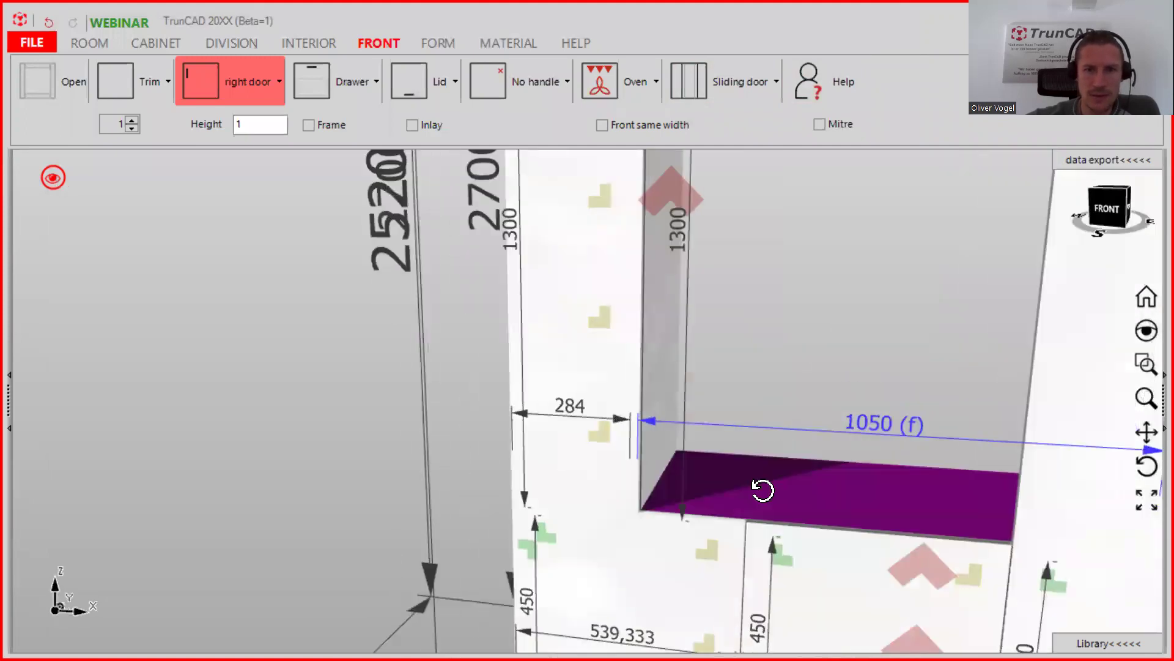
middle_click_drag(762, 489, 748, 502)
left_click(53, 178)
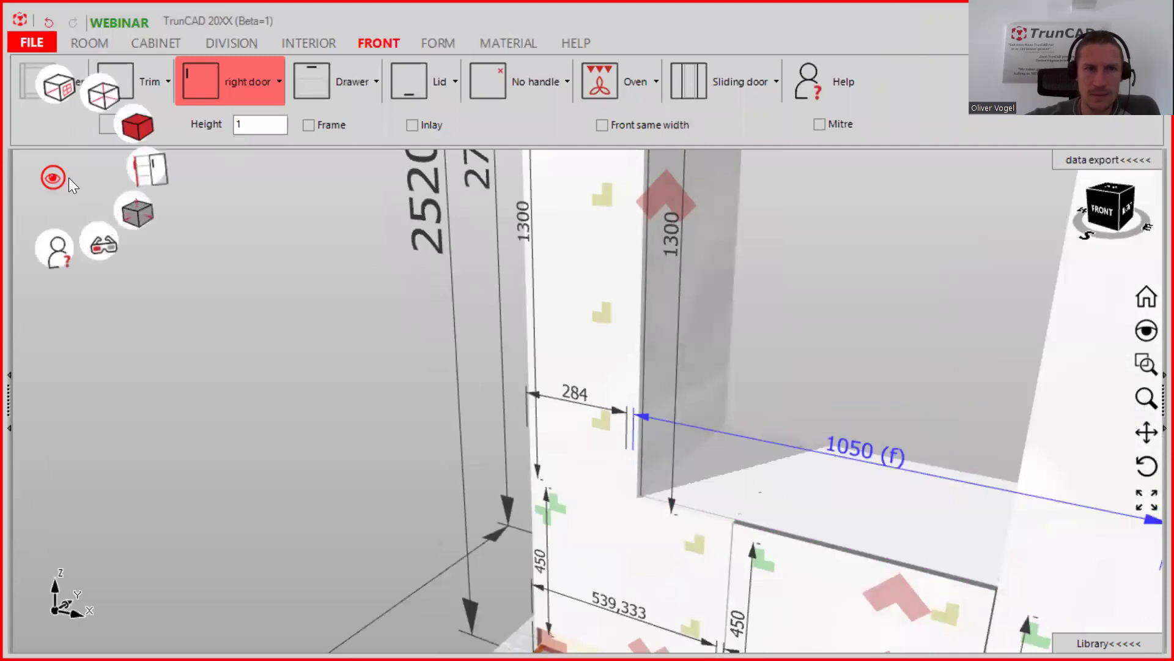
left_click(165, 137)
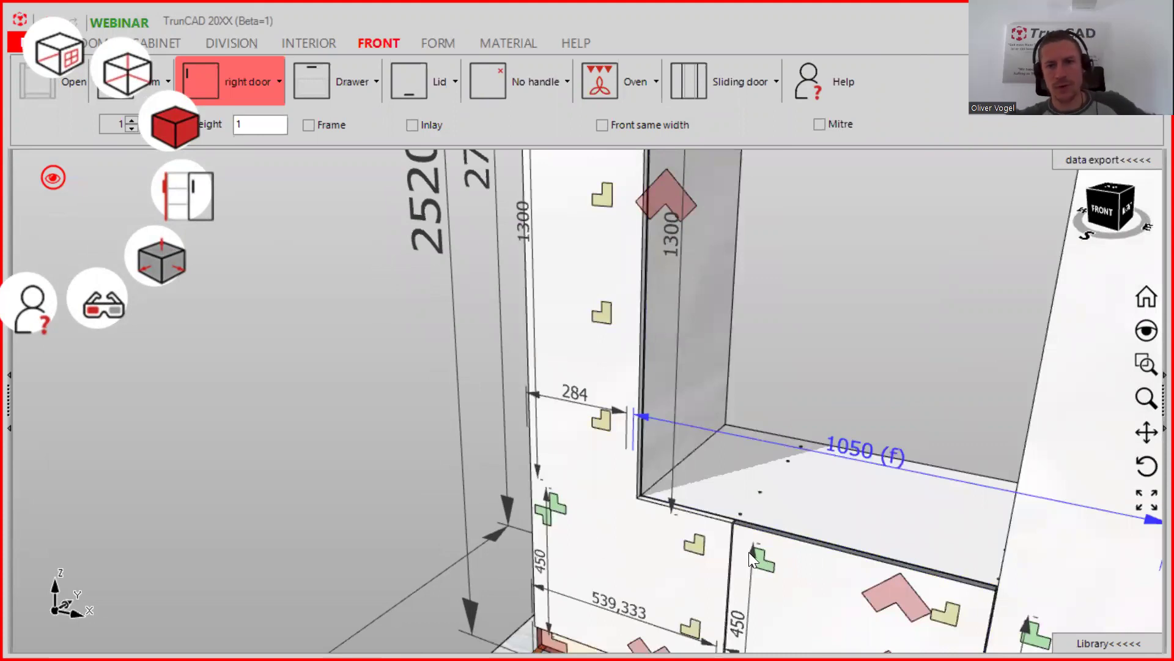
Measure the gap between the notched left door and the lower middle door at their adjacent upper corners.
scroll(737, 549, "up", 4)
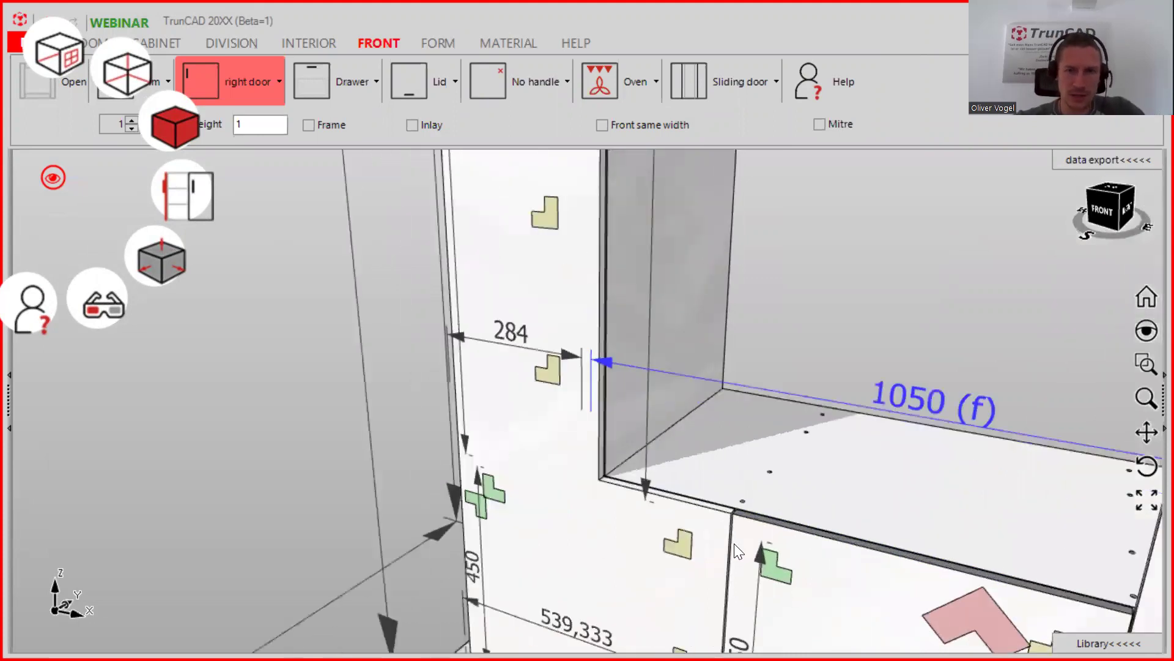
scroll(719, 521, "up", 4)
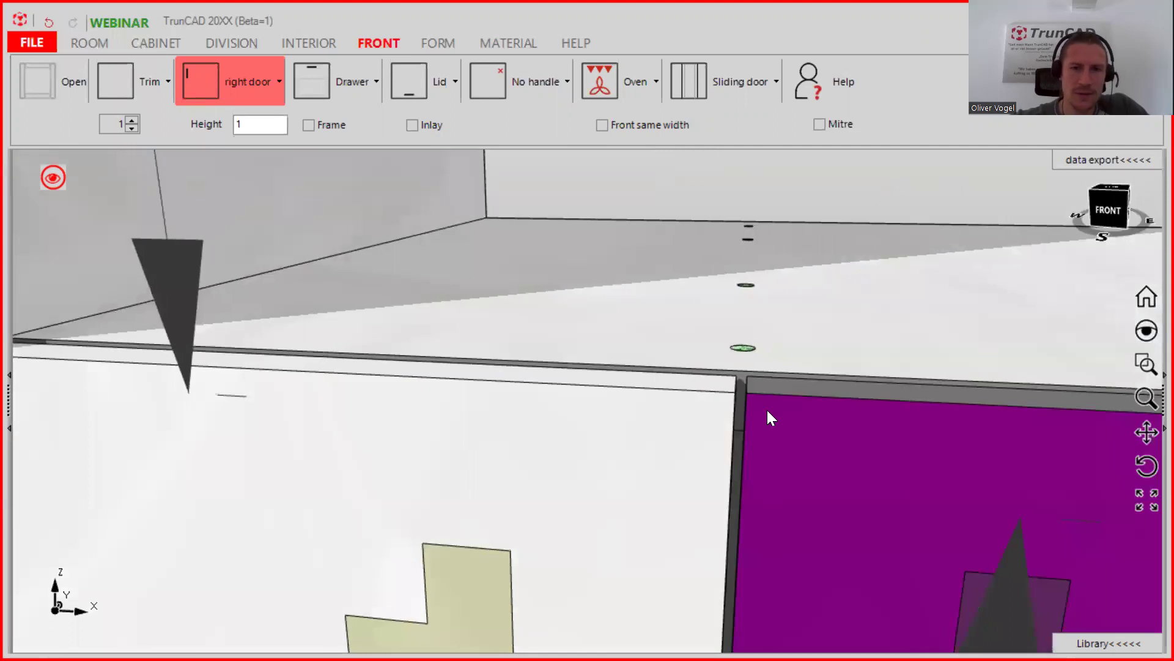
scroll(761, 398, "up", 2)
left_click(740, 388)
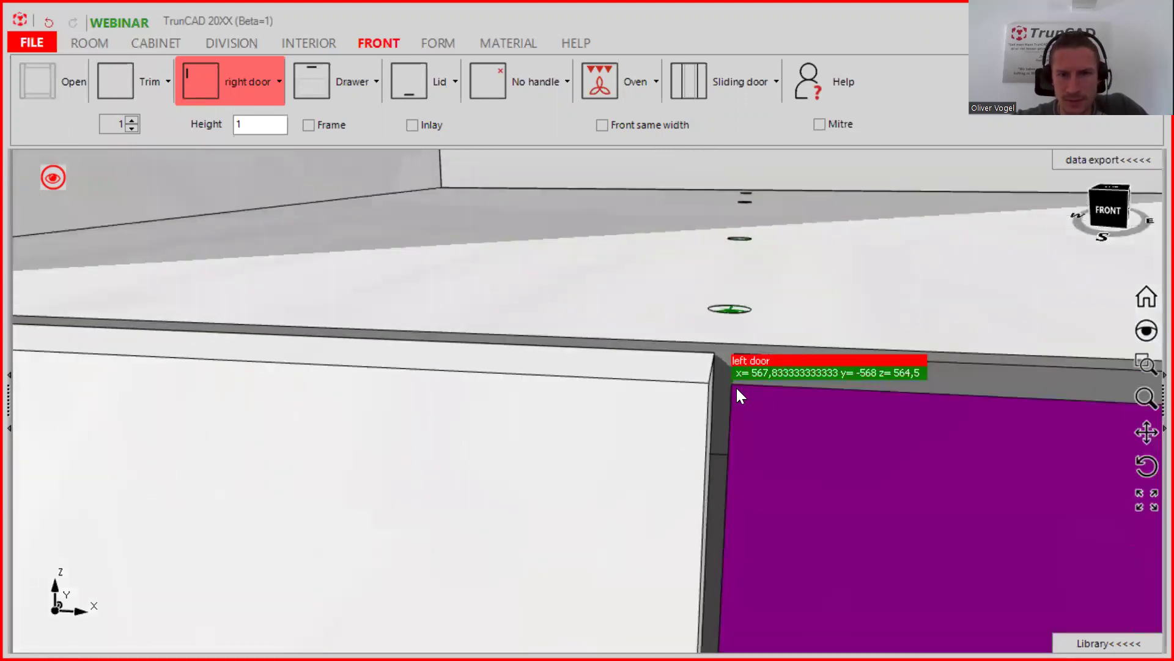
left_click(706, 387)
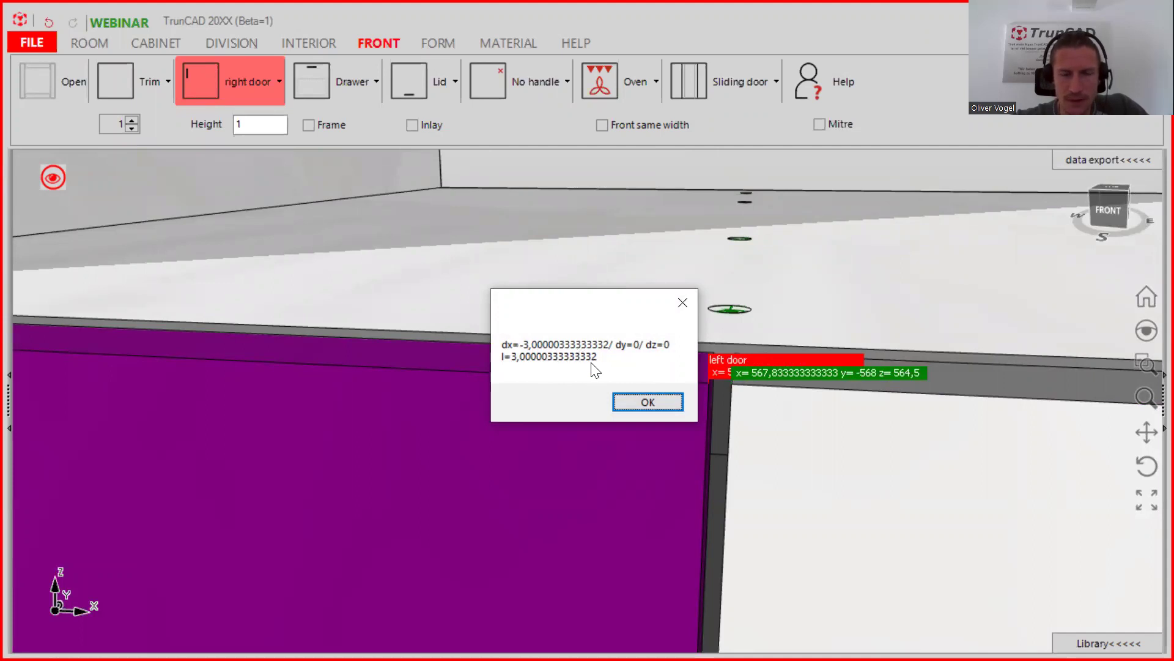
left_click(648, 402)
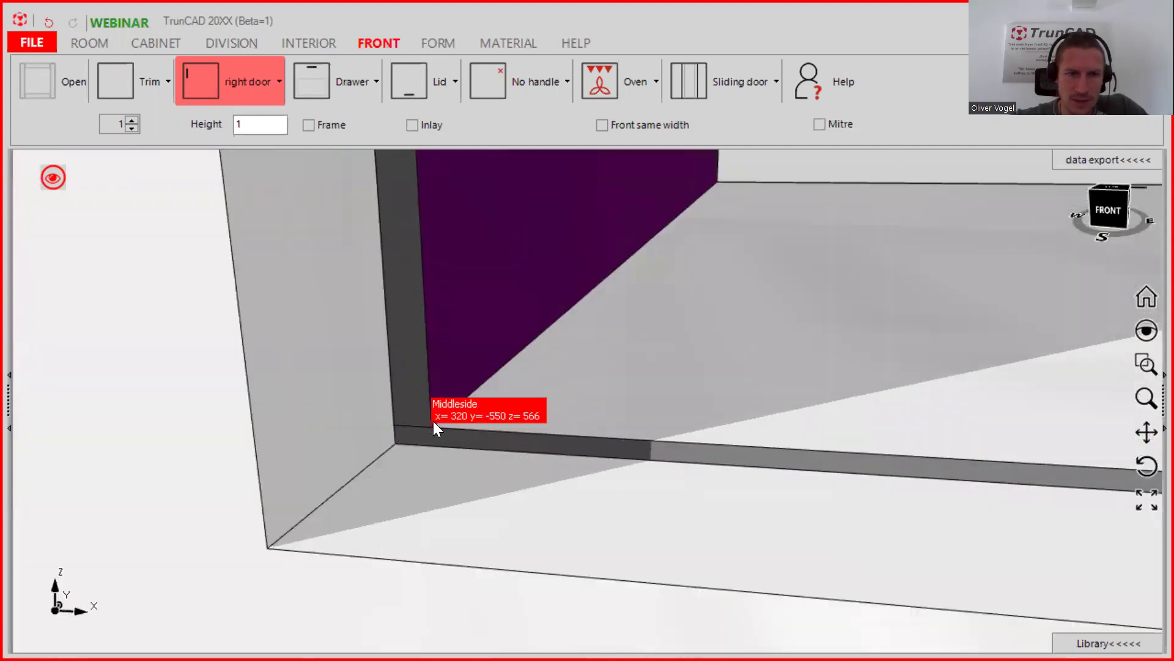
Measure the offset from the middle side's lower front corner to the left door's lower notch corner.
left_click(433, 421)
left_click(273, 548)
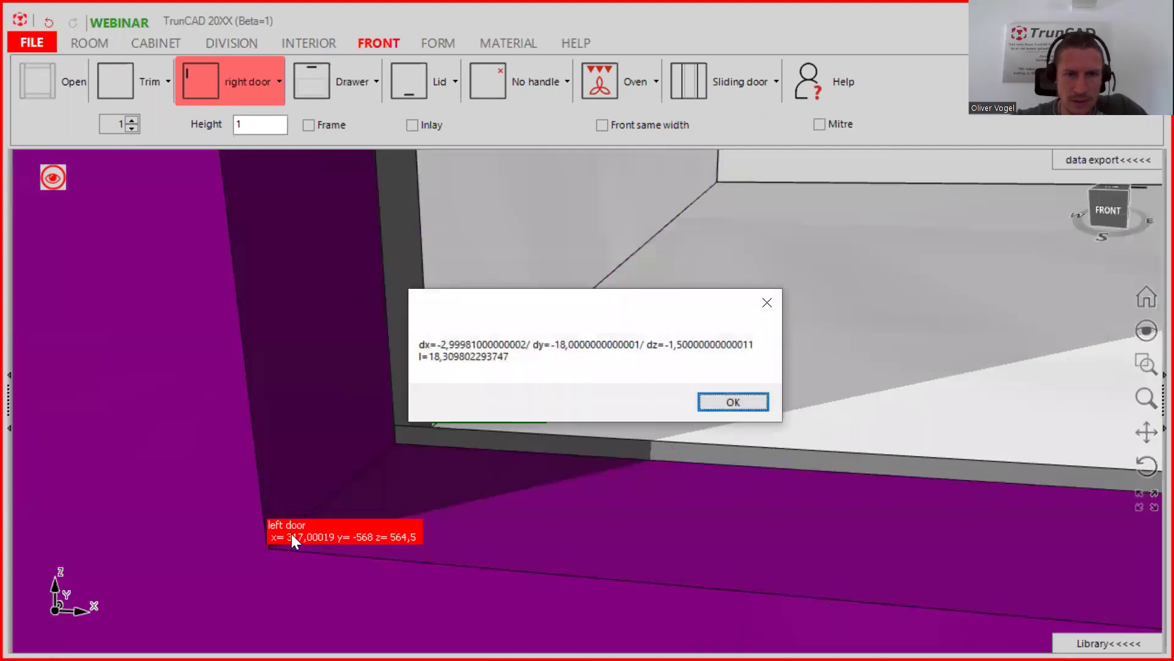
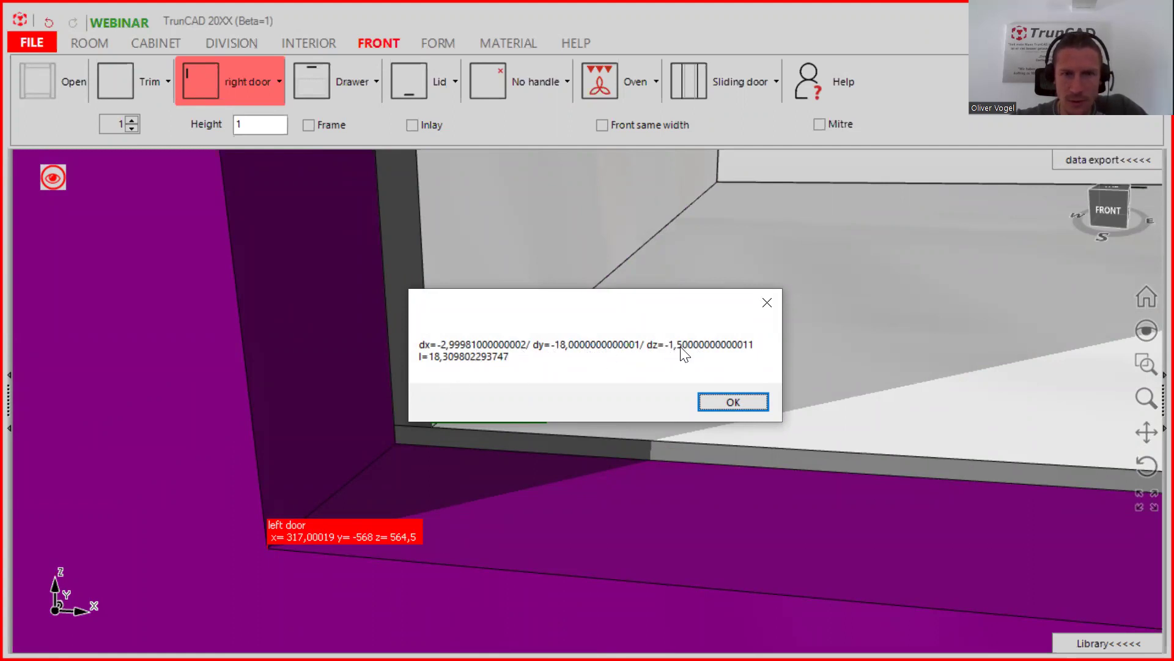
left_click(751, 408)
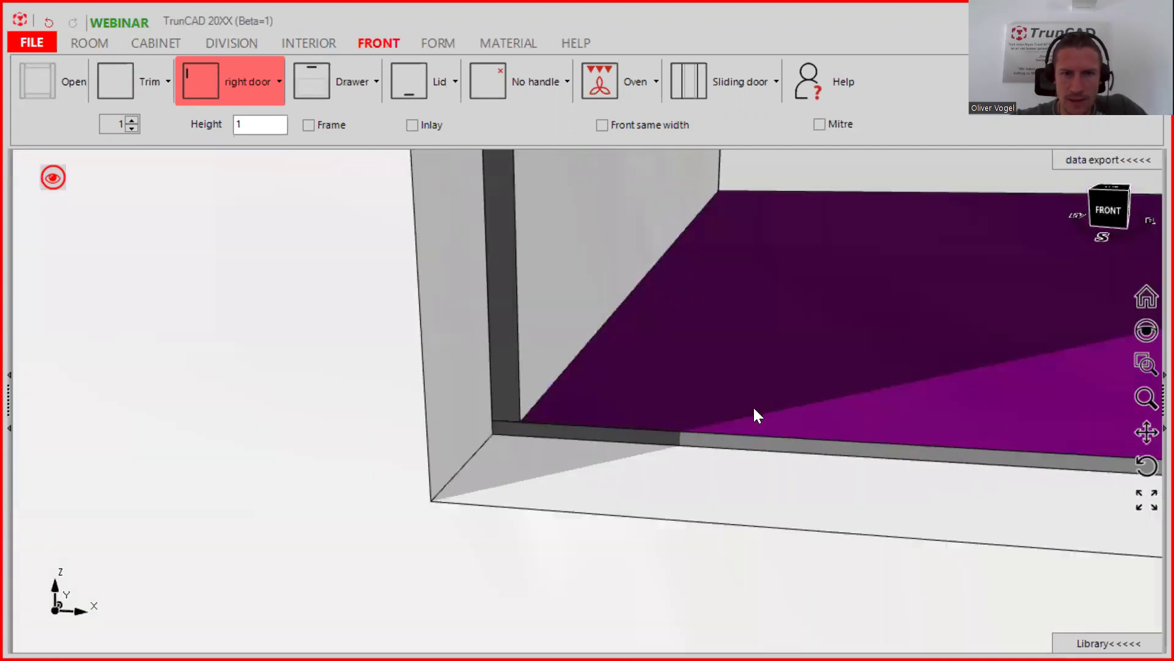
Recheck the joint width between the tall left door and the neighbouring lower middle door.
middle_click_drag(783, 411, 91, 306)
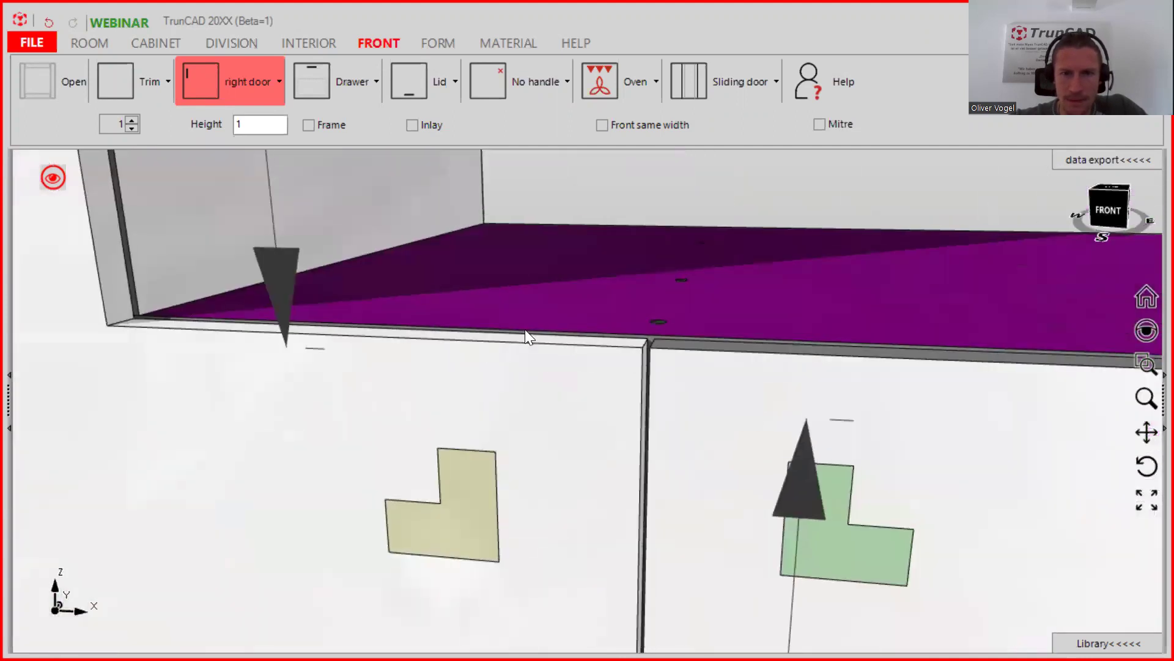
scroll(624, 343, "up", 5)
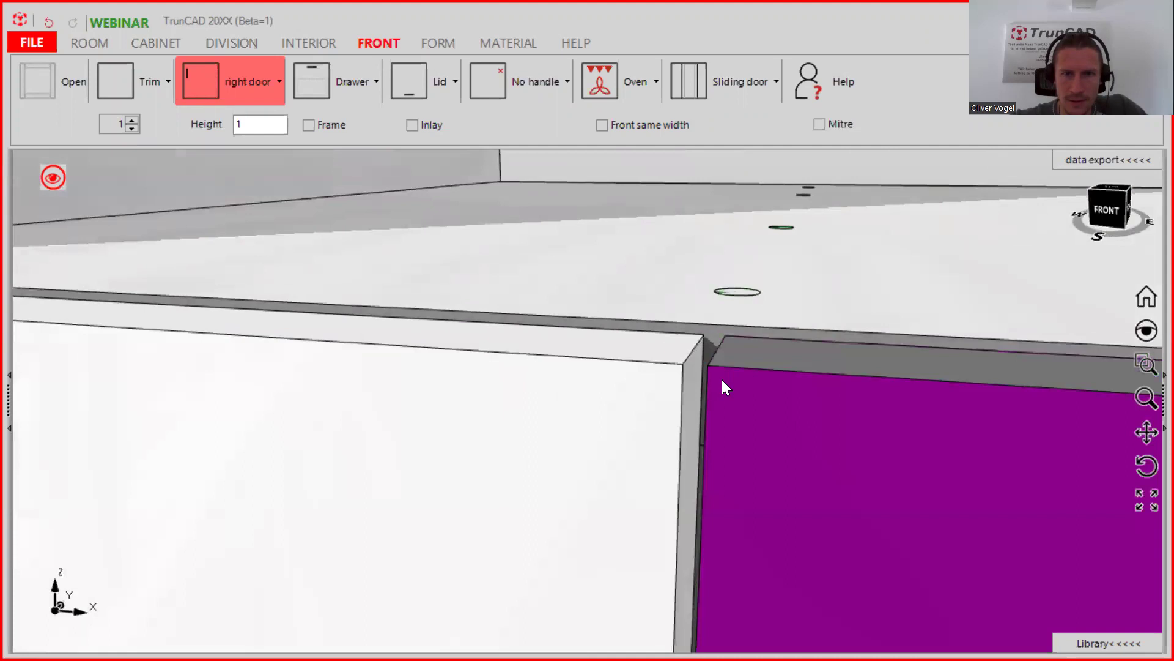
left_click(692, 370)
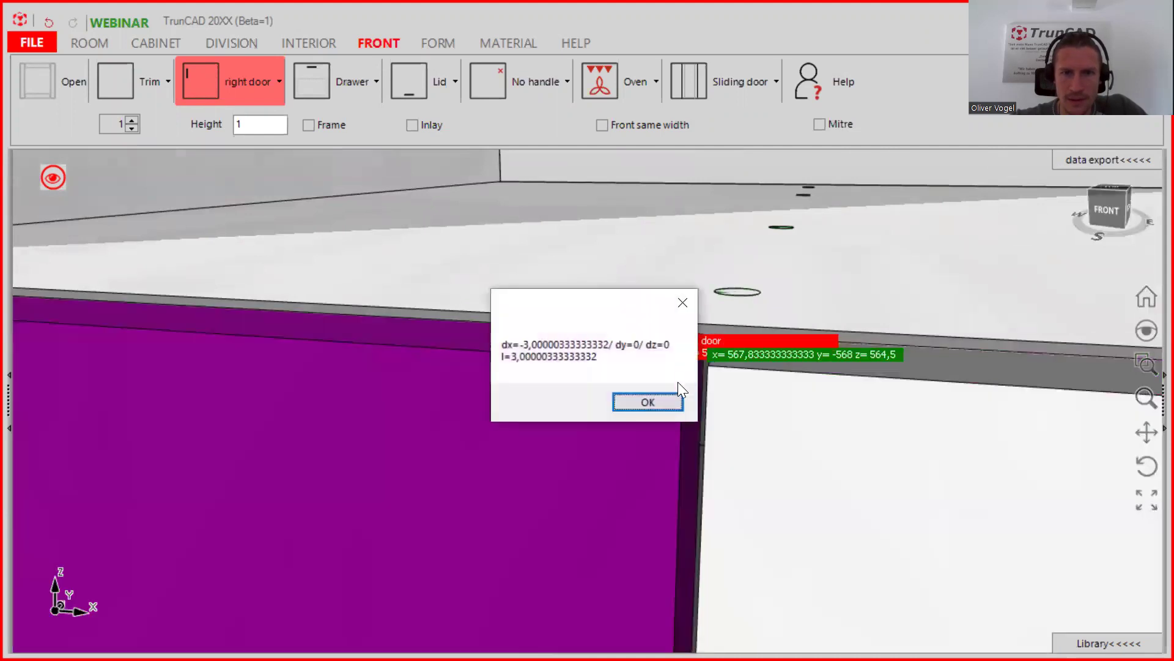
left_click(650, 402)
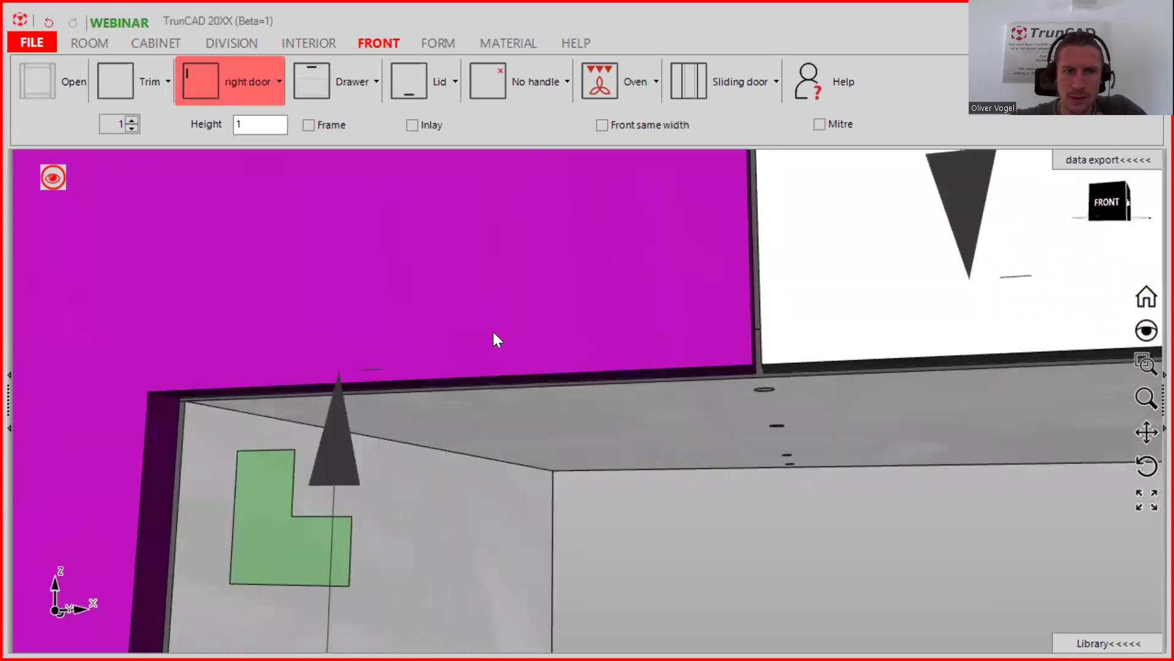
Measure the offset from the opening's upper left carcass corner to the left door's upper notch corner.
scroll(532, 368, "up", 2)
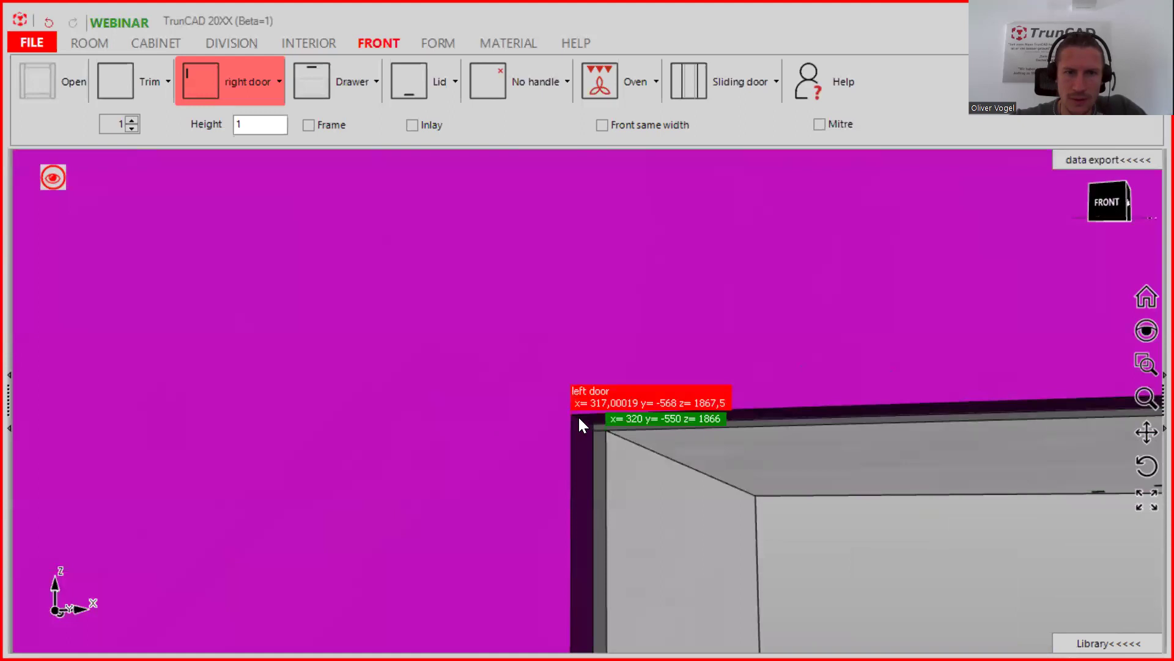
left_click(578, 417)
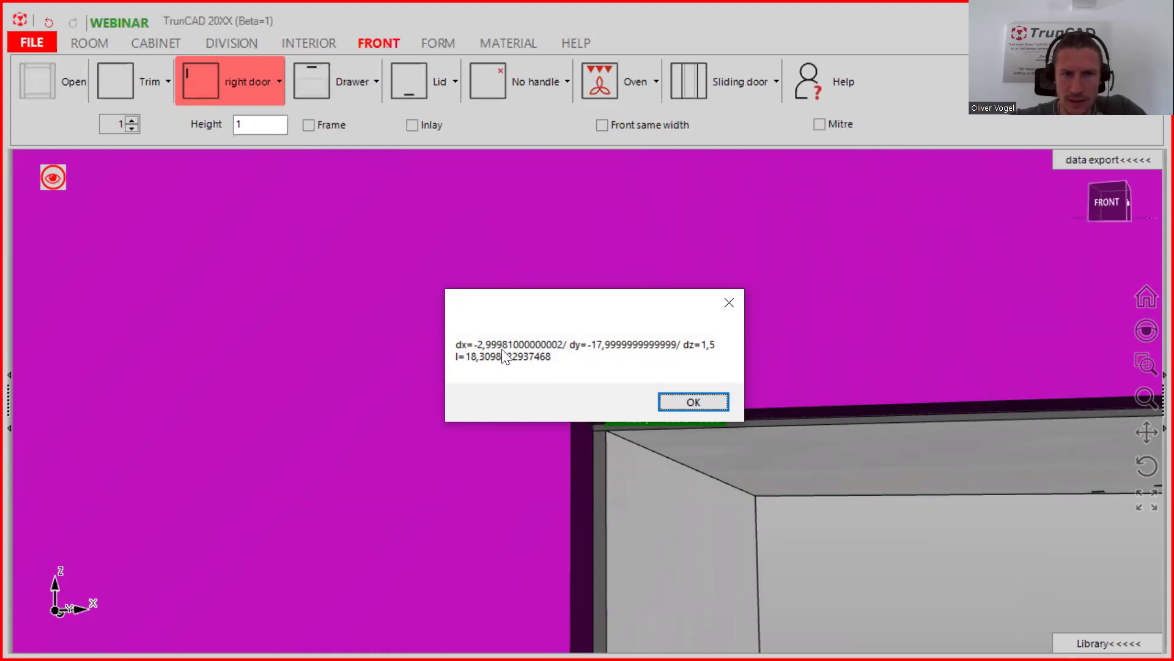
left_click(692, 402)
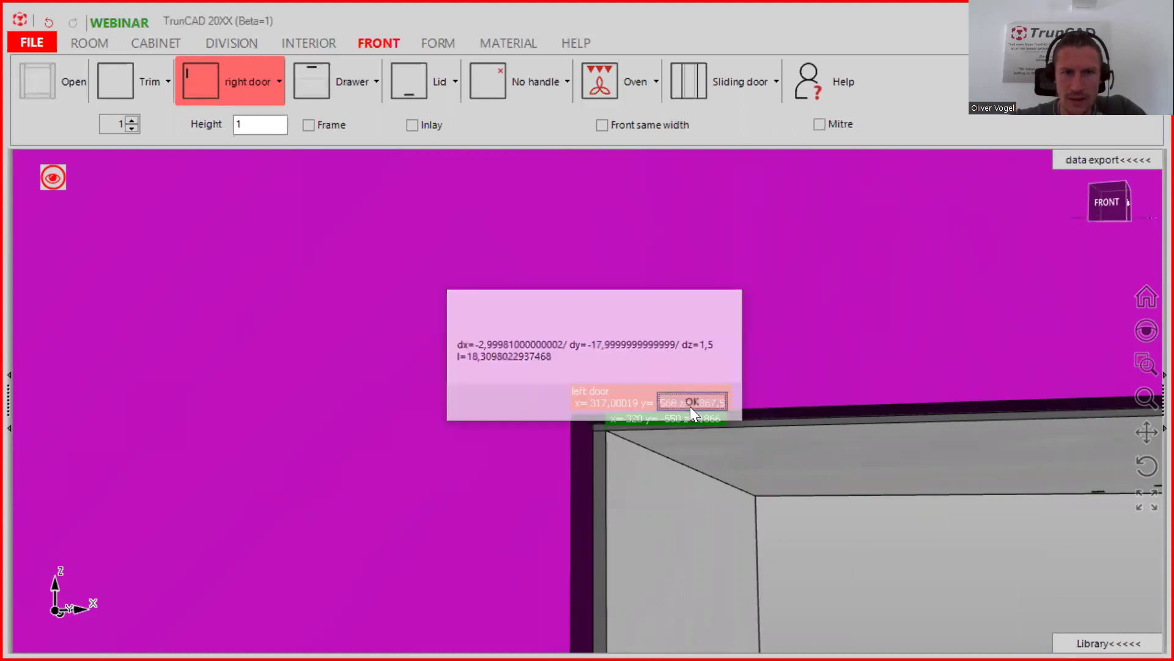
Open the tall right door's part window and load its outline into the 2D CAD from the editor.
scroll(782, 343, "down", 3)
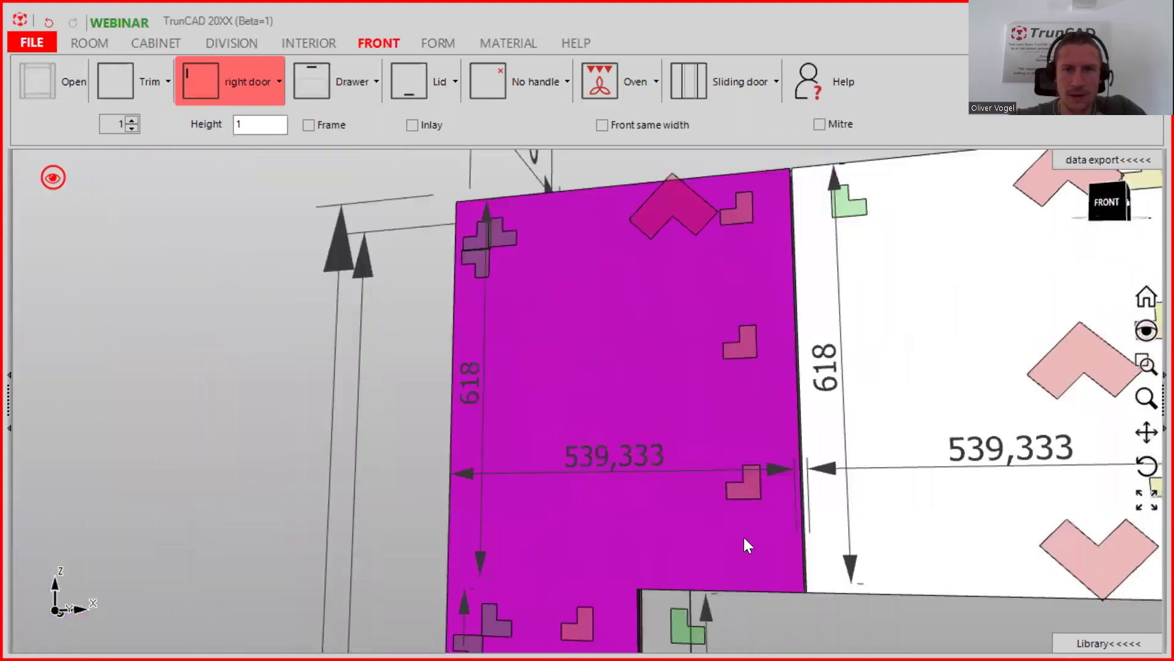
middle_click_drag(786, 367, 905, 443)
scroll(823, 420, "down", 4)
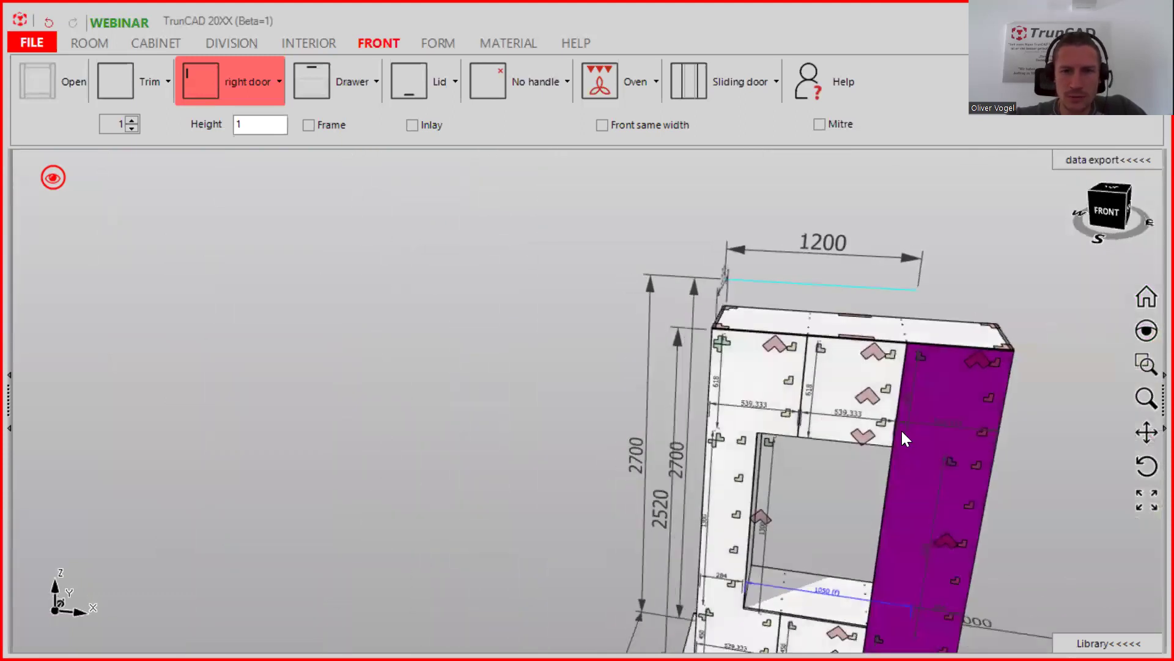
scroll(905, 443, "up", 5)
mouse_move(648, 264)
middle_mouse_down()
mouse_move(703, 249)
mouse_move(660, 278)
middle_mouse_up()
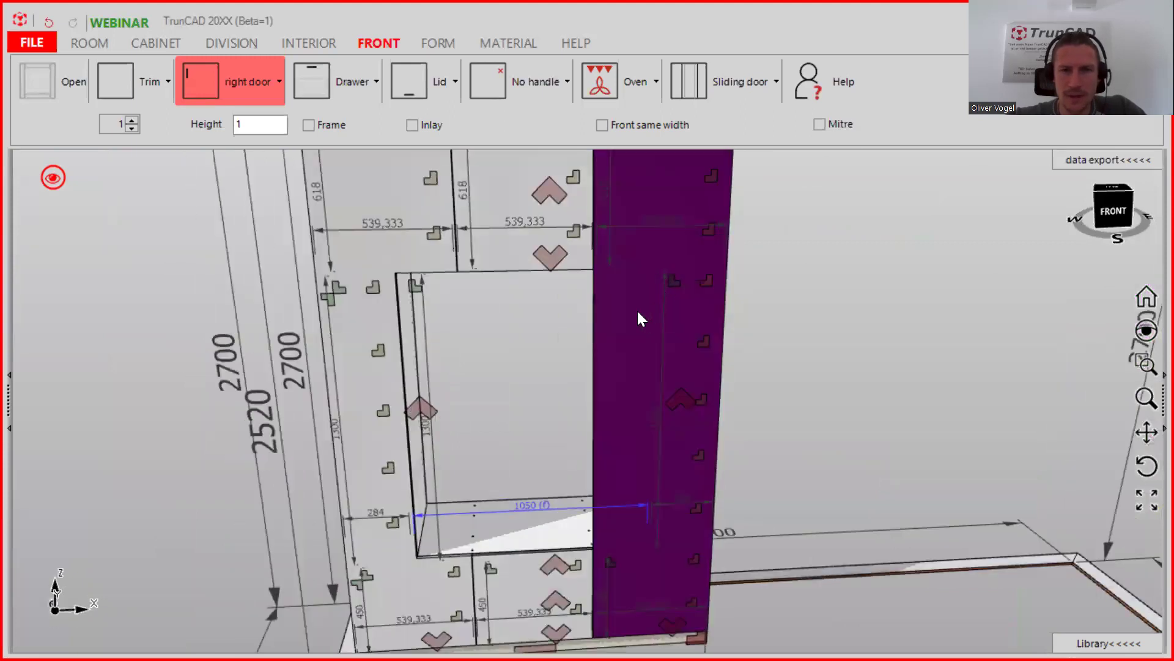
scroll(637, 310, "down", 4)
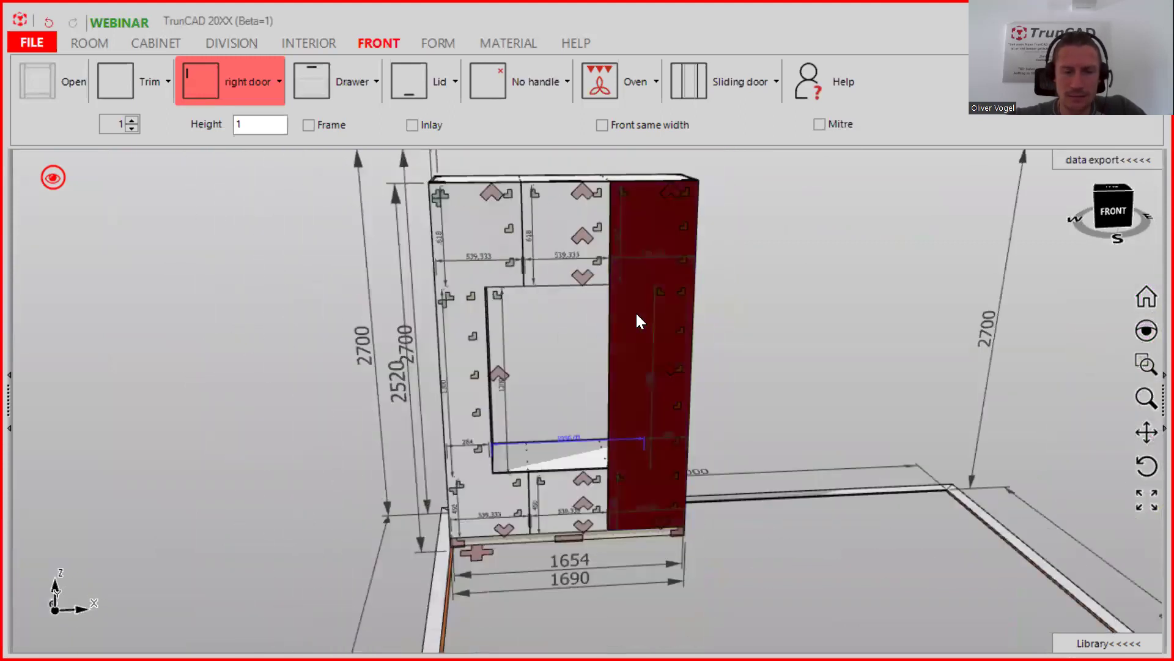
double_click(636, 311)
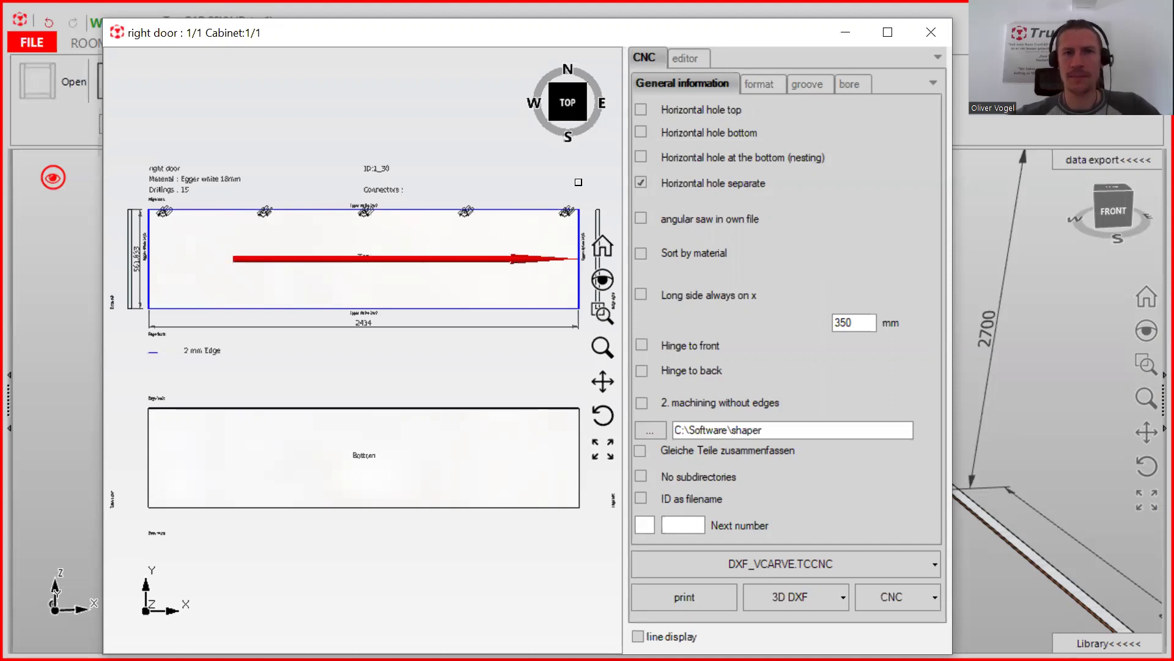
left_click(680, 60)
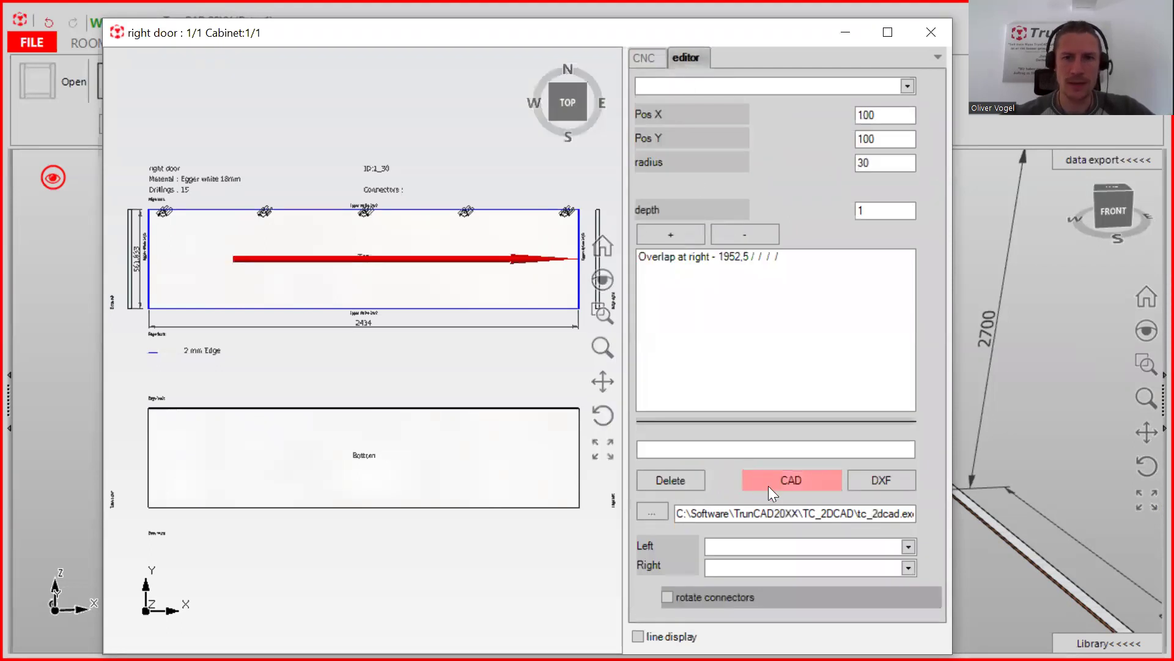
left_click(770, 482)
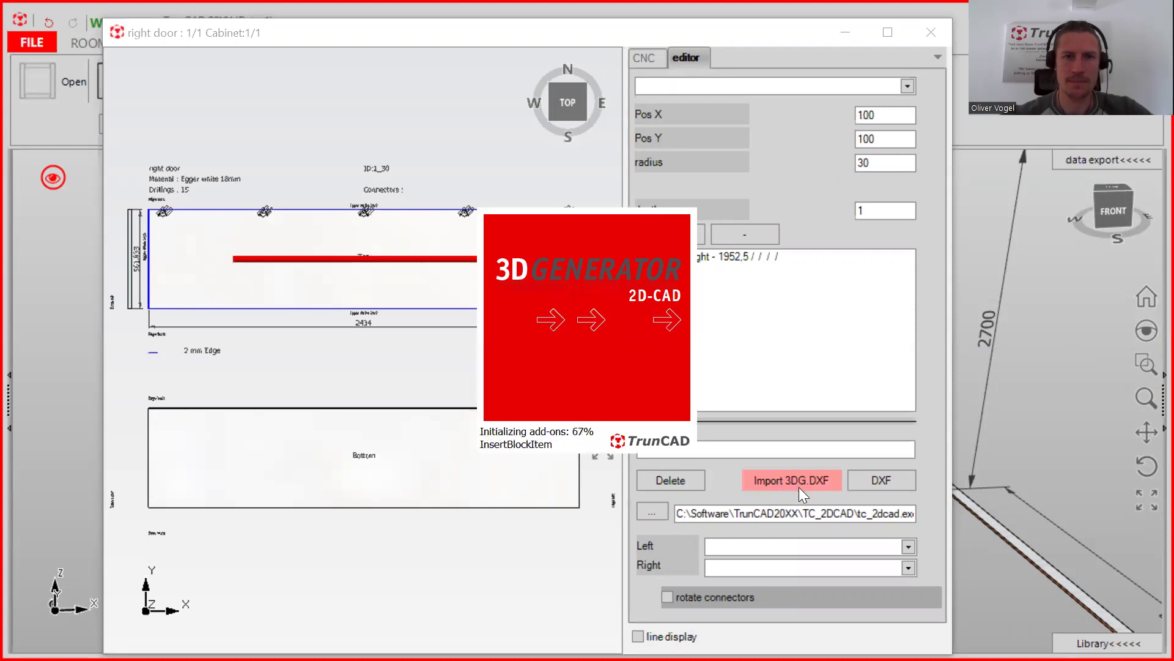
Offset the bottom edge of the right door's outline inward with a parallel line at a distance of 247.833.
scroll(509, 448, "down", 2)
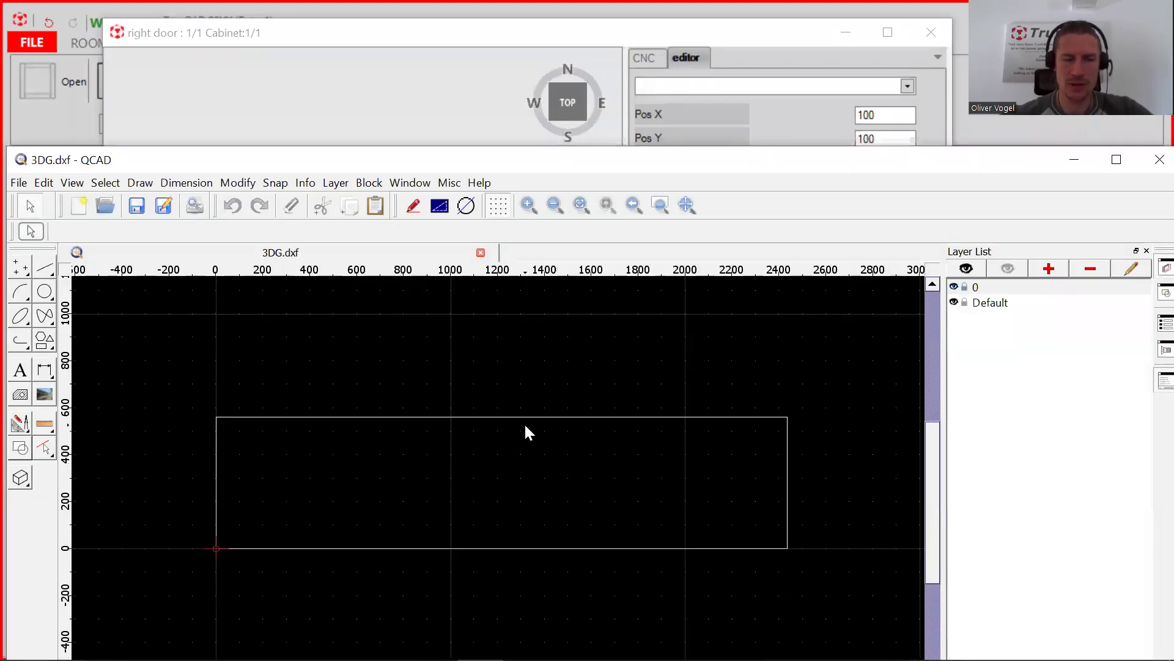
left_click(43, 274)
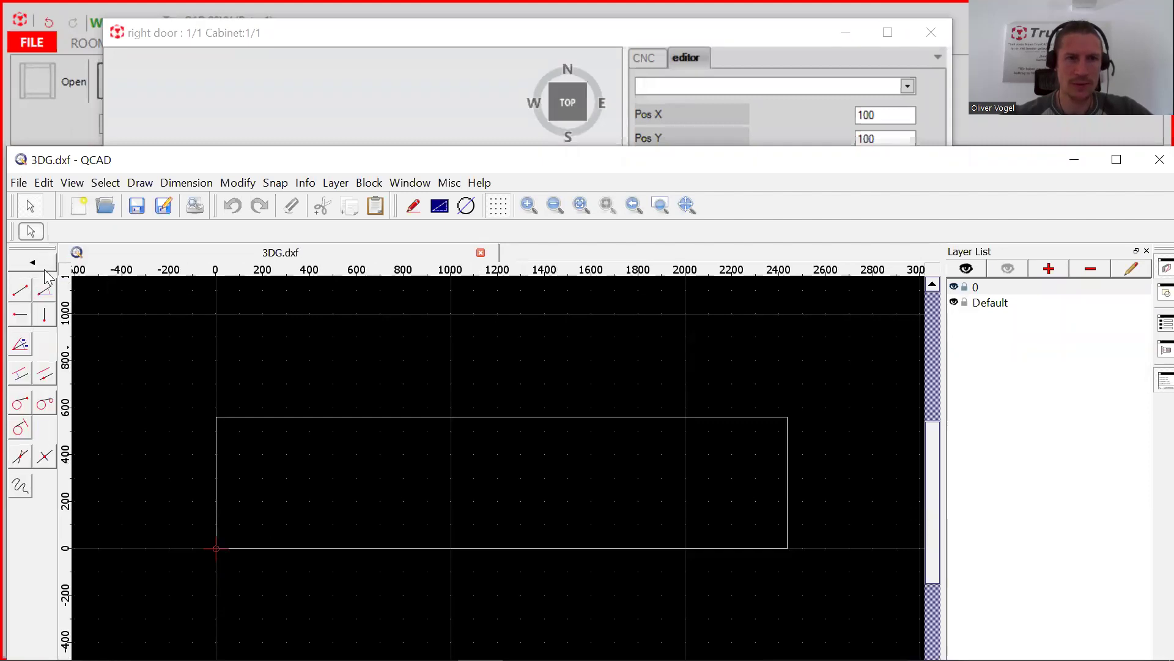
left_click(23, 381)
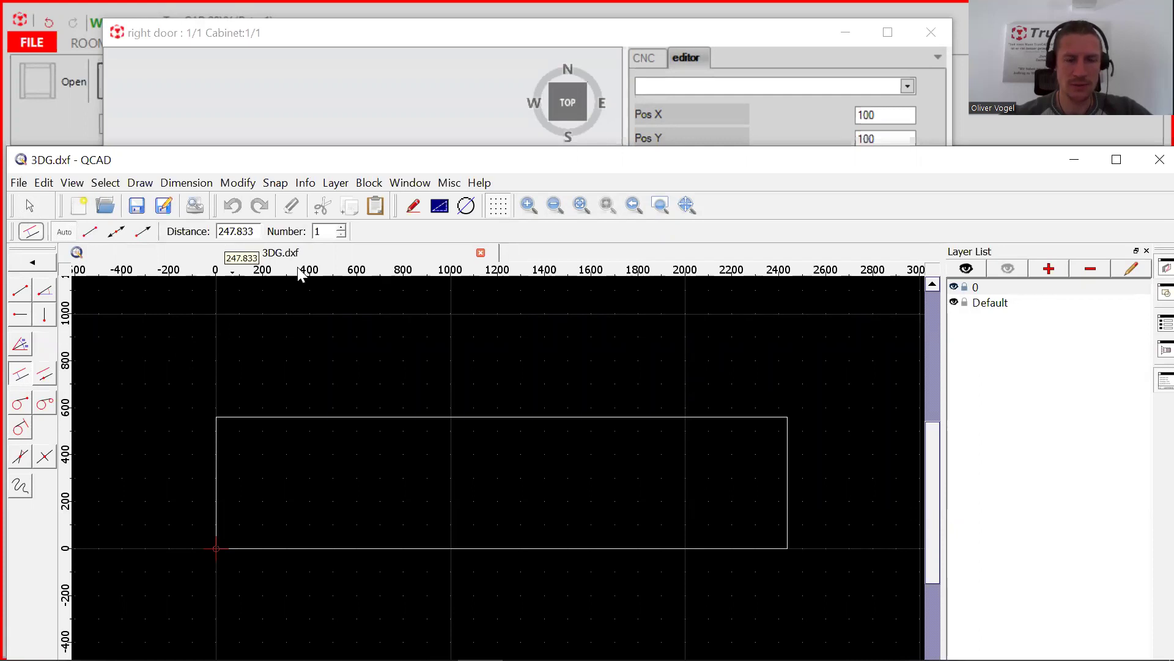
left_click(502, 546)
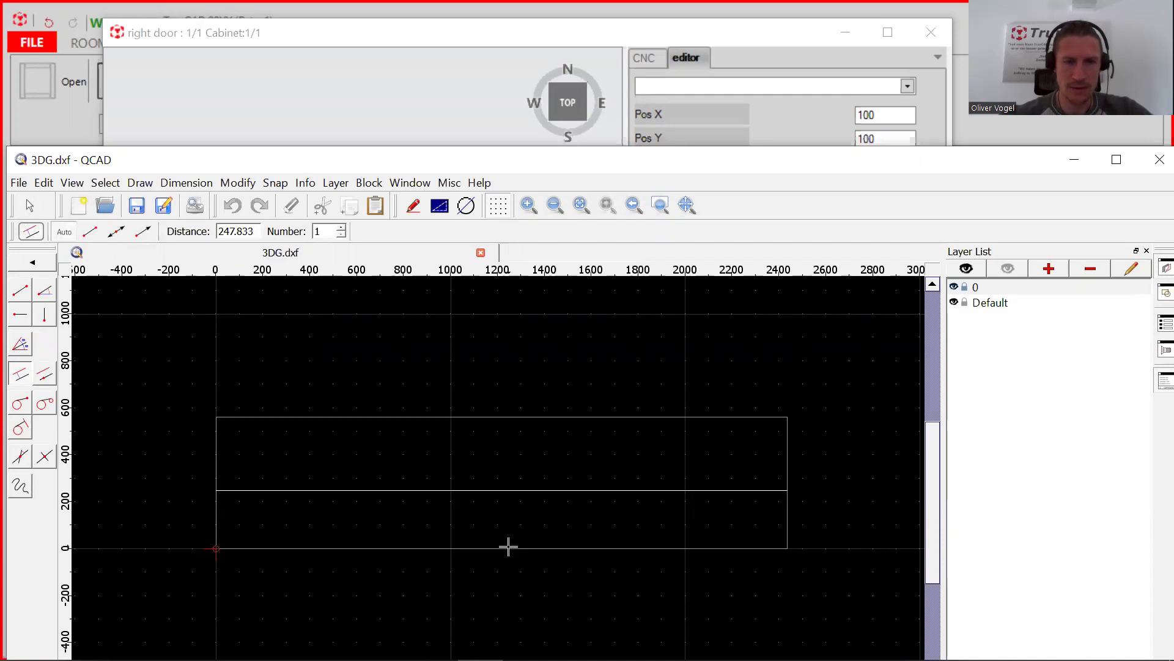
left_click(508, 546)
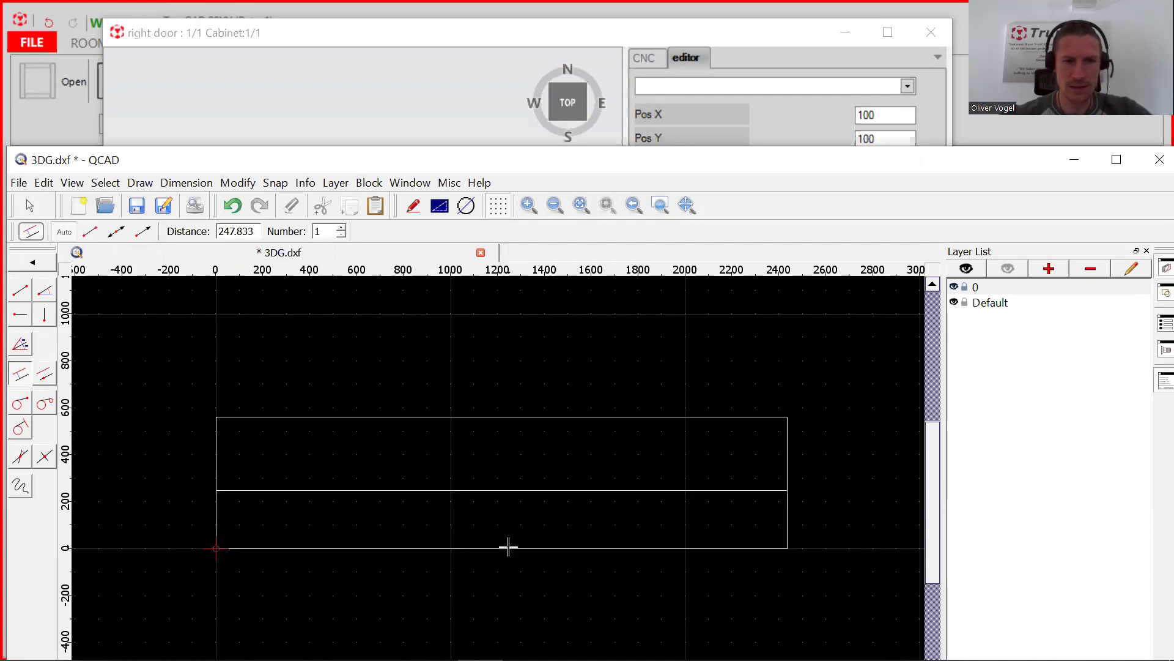
Add inward parallel lines 481.5 from the outline's left edge and 649.5 from its right edge.
double_click(252, 231)
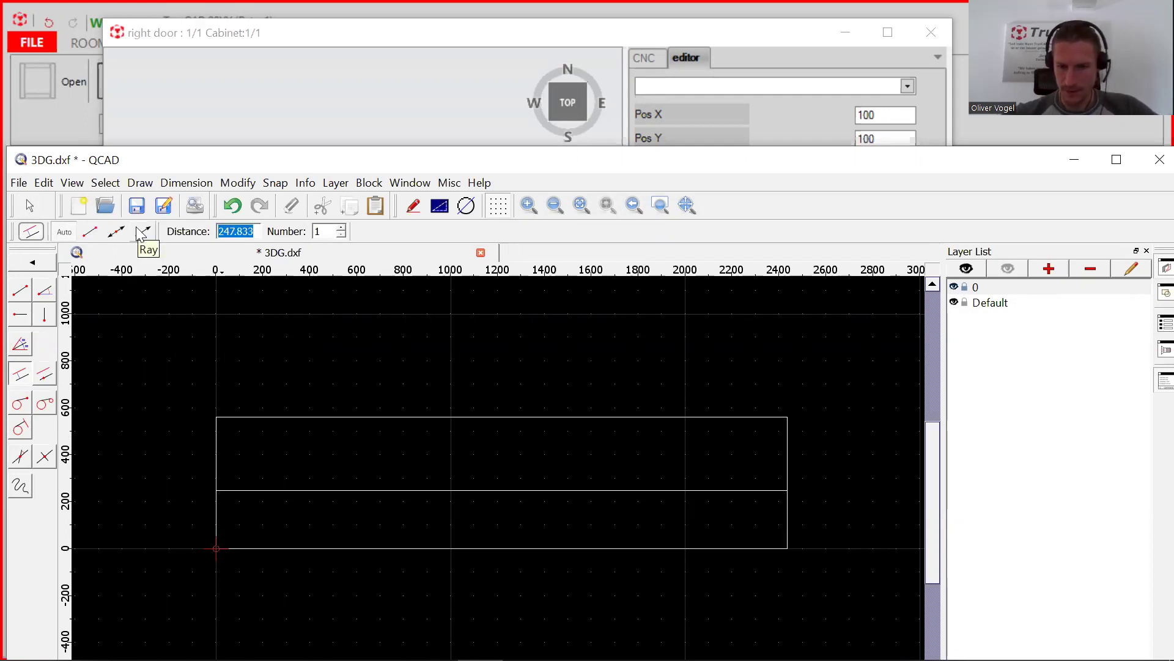
type("481.5")
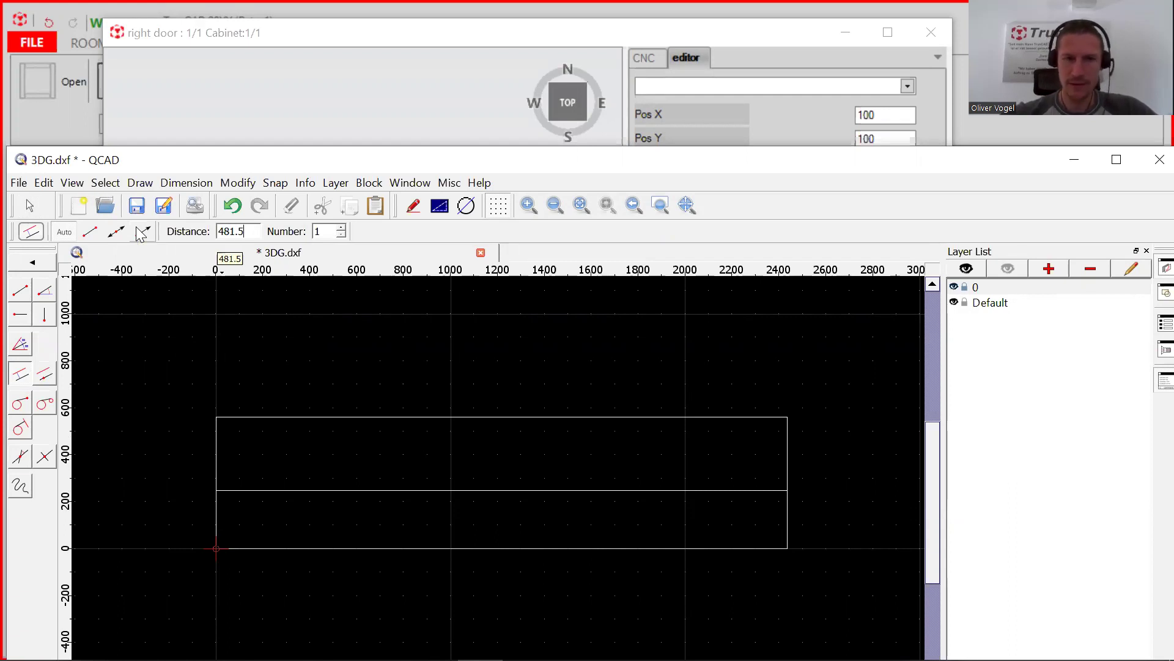
left_click(219, 446)
double_click(254, 231)
type("649.5")
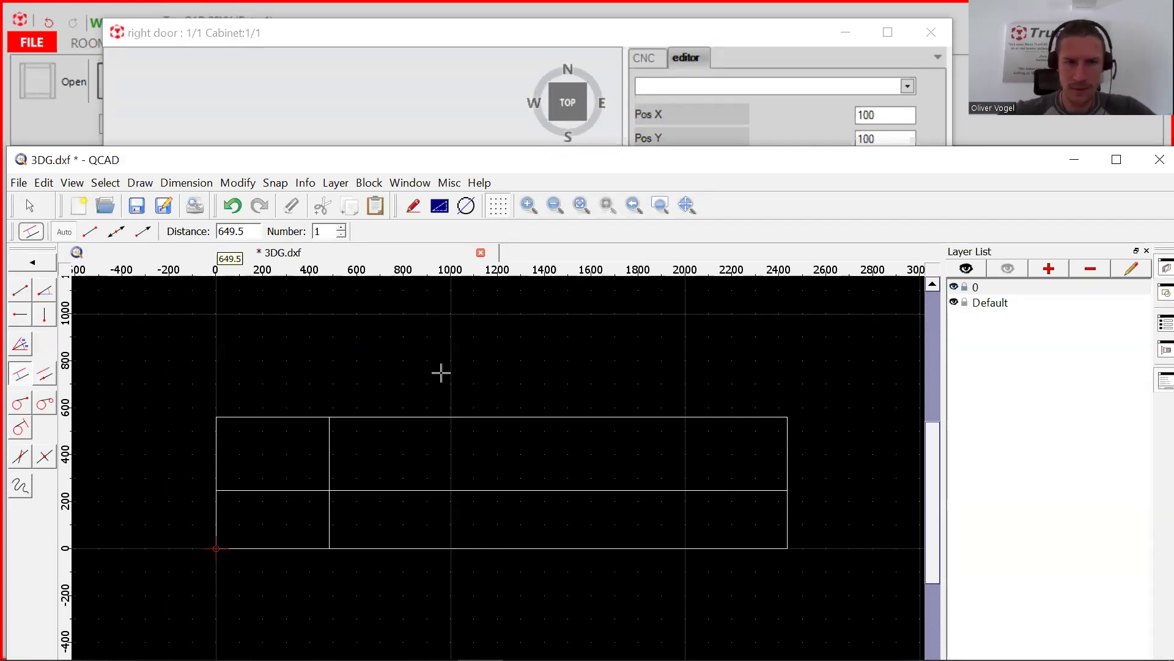
left_click(783, 456)
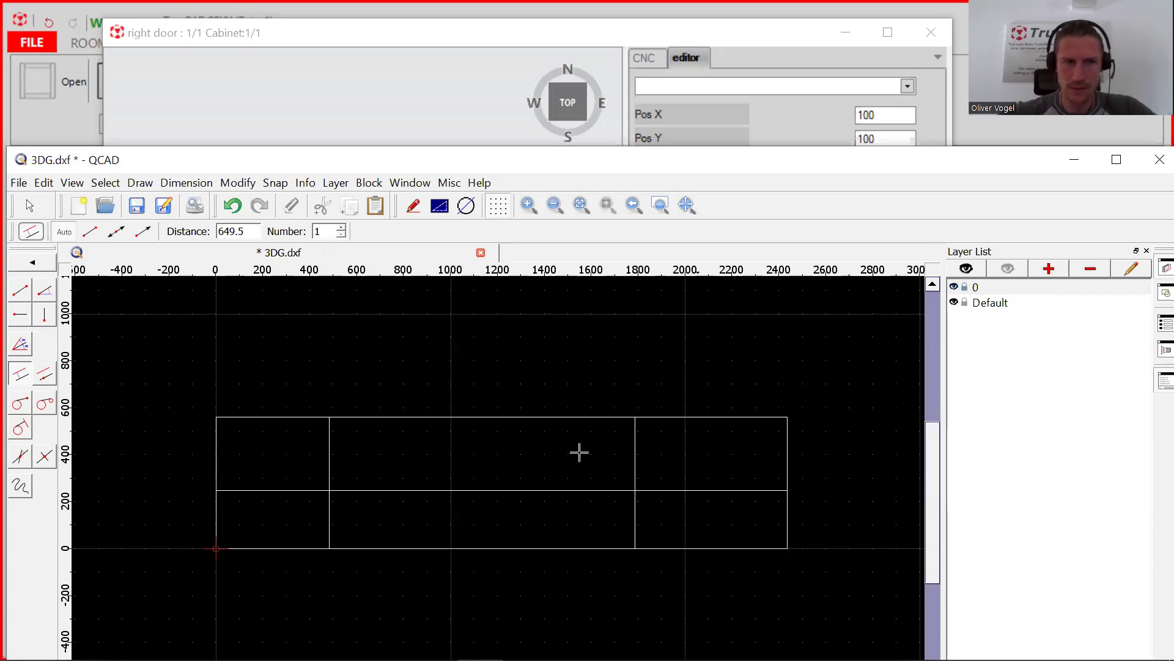
Break out the bottom edge between the two vertical lines and the surplus line segments, leaving a rectangular notch in the door outline.
left_click(35, 266)
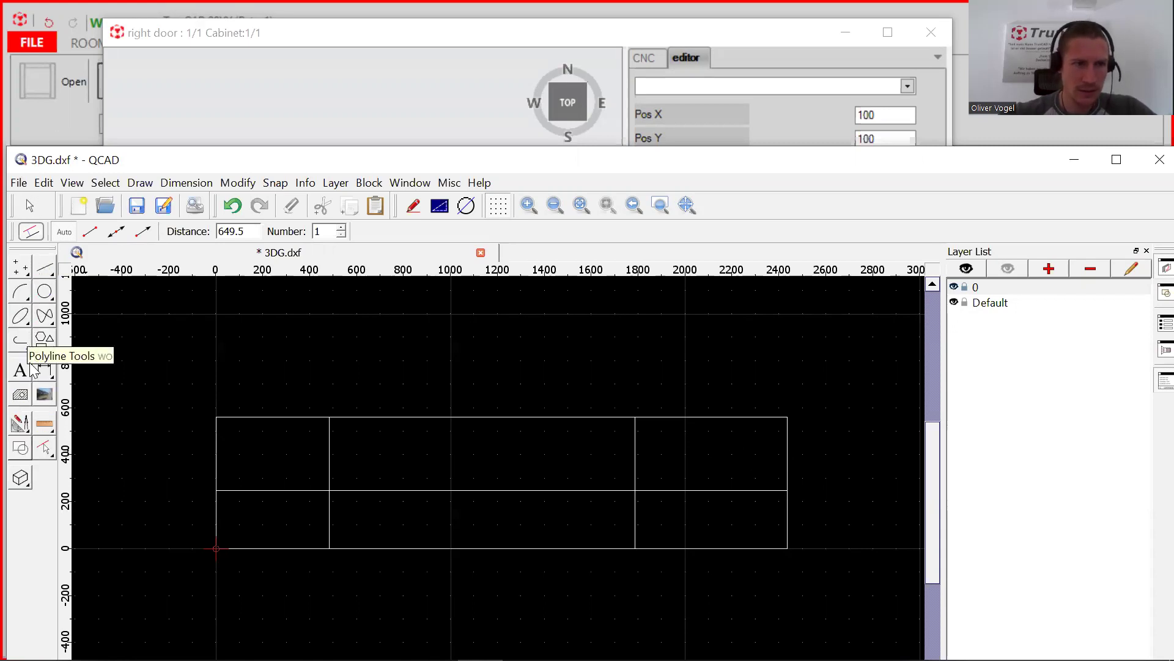
left_click(20, 425)
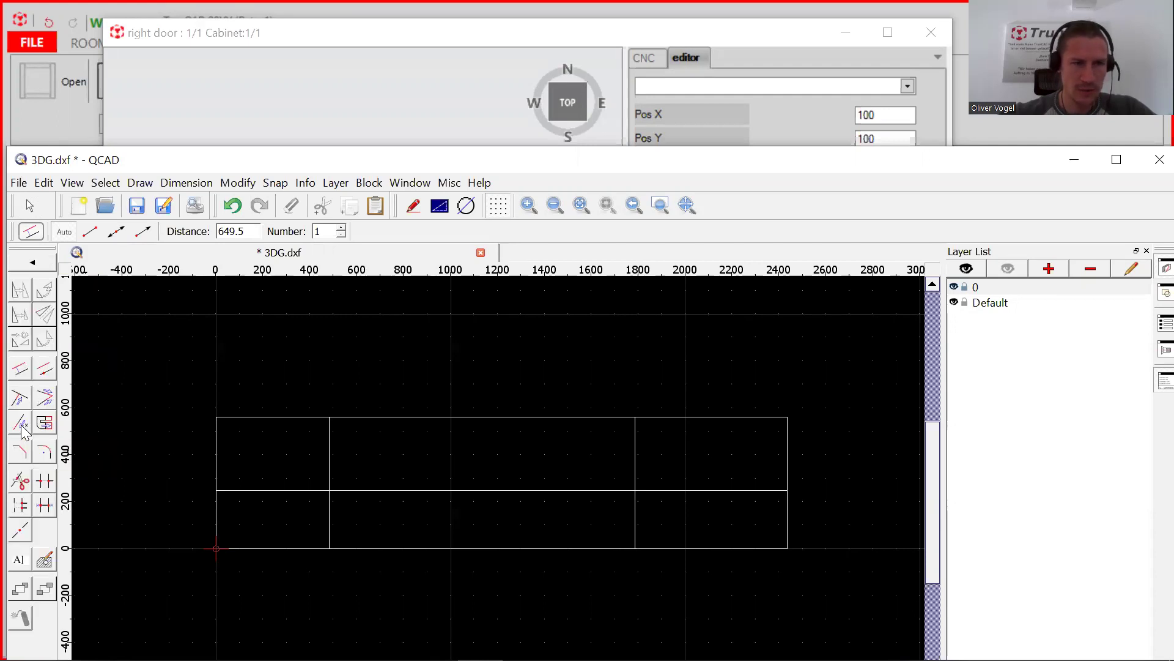
left_click(47, 482)
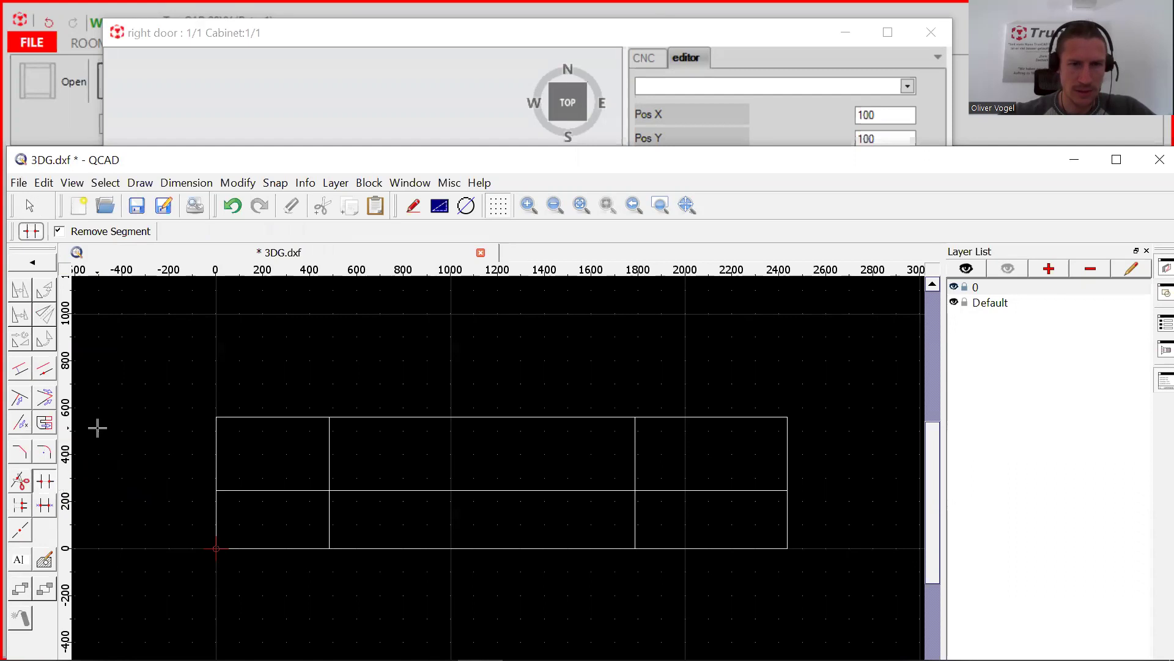
left_click(459, 548)
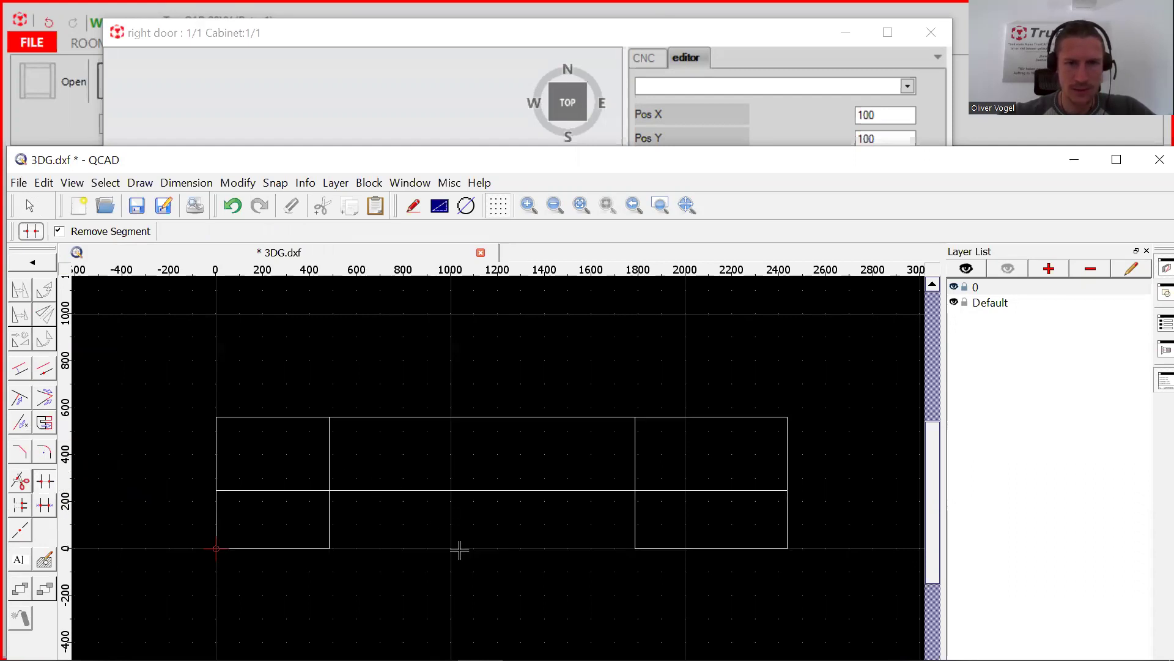
left_click(281, 490)
left_click(322, 457)
left_click(635, 441)
left_click(688, 490)
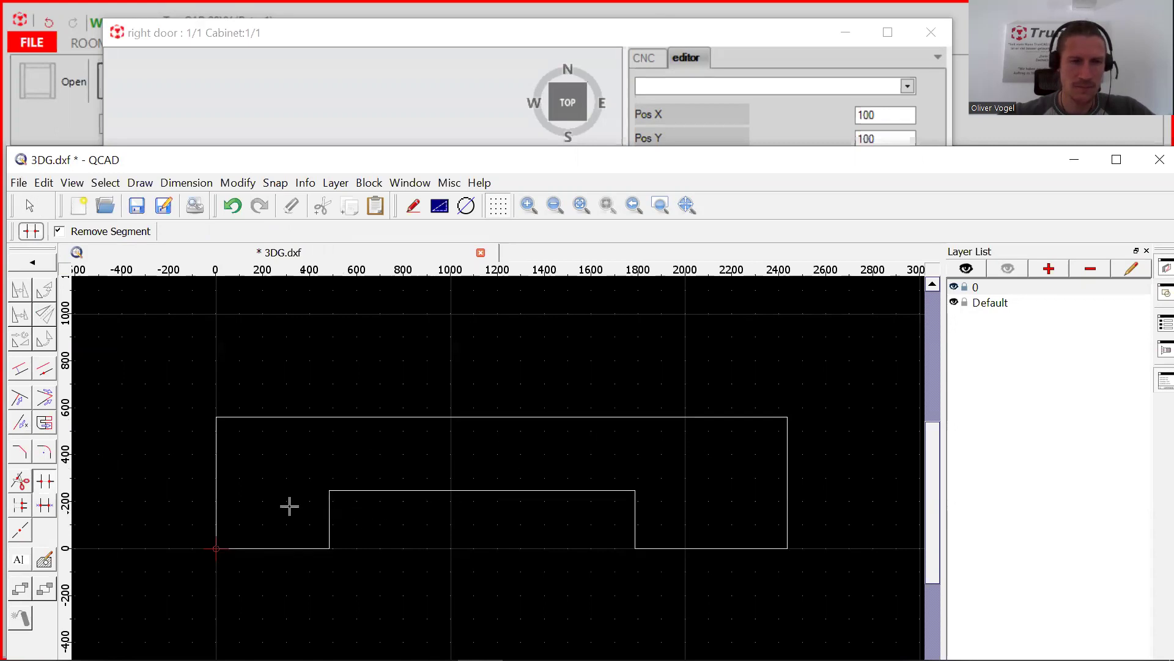
Join the segments of the notched door outline into one polyline.
left_click(33, 259)
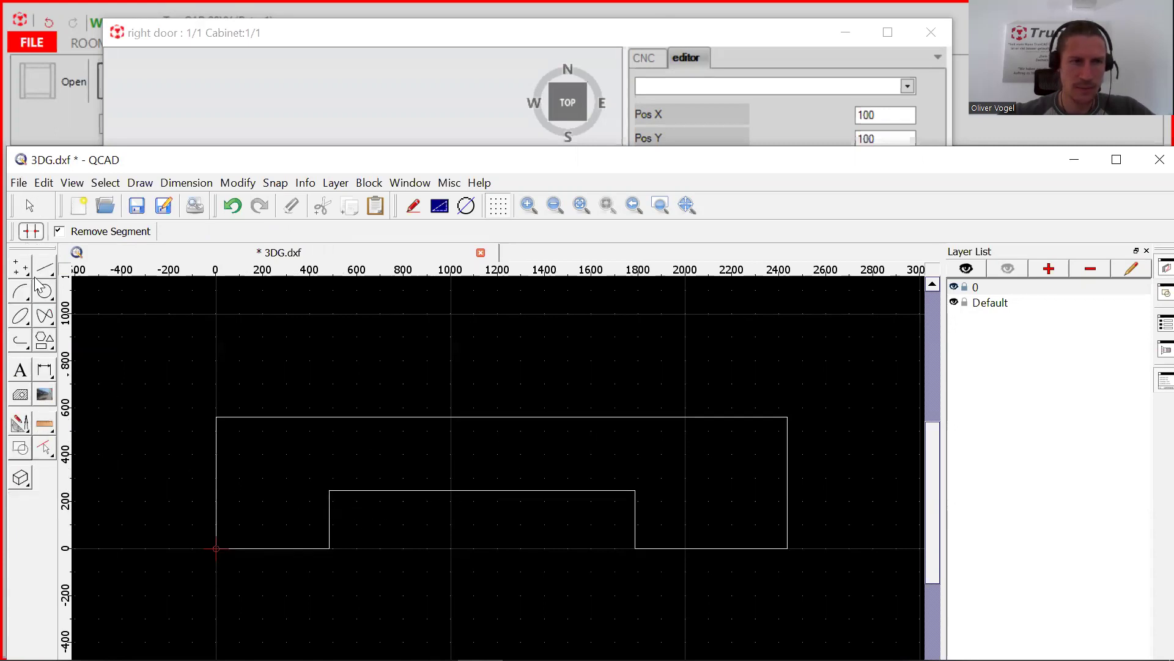
left_click(22, 341)
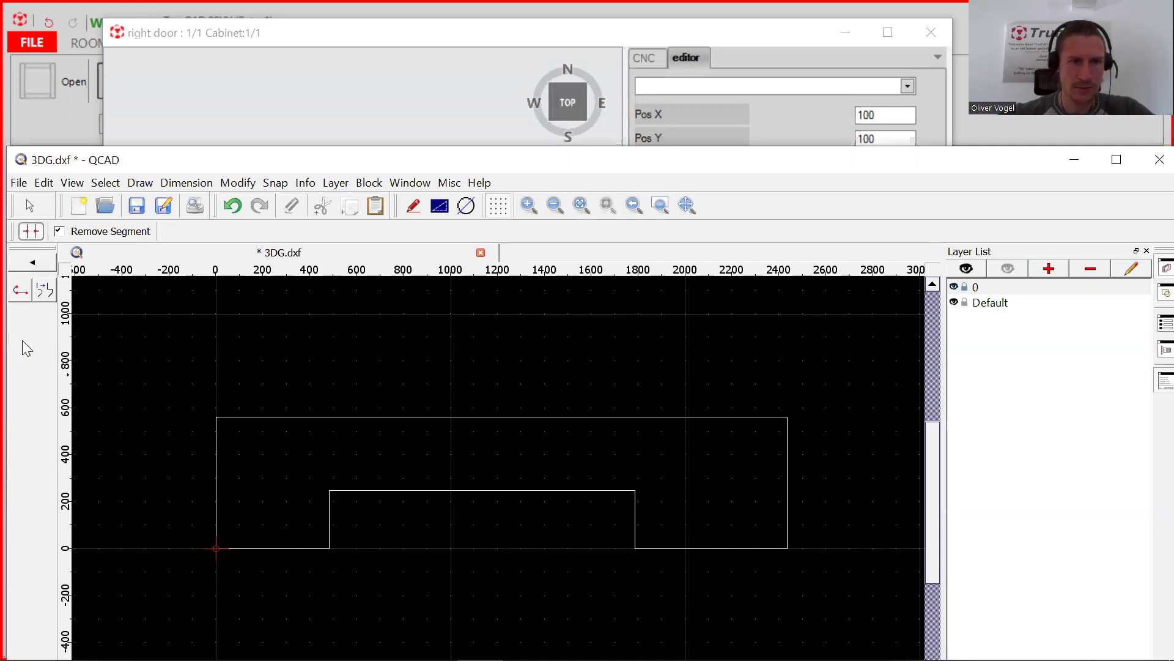
left_click(46, 293)
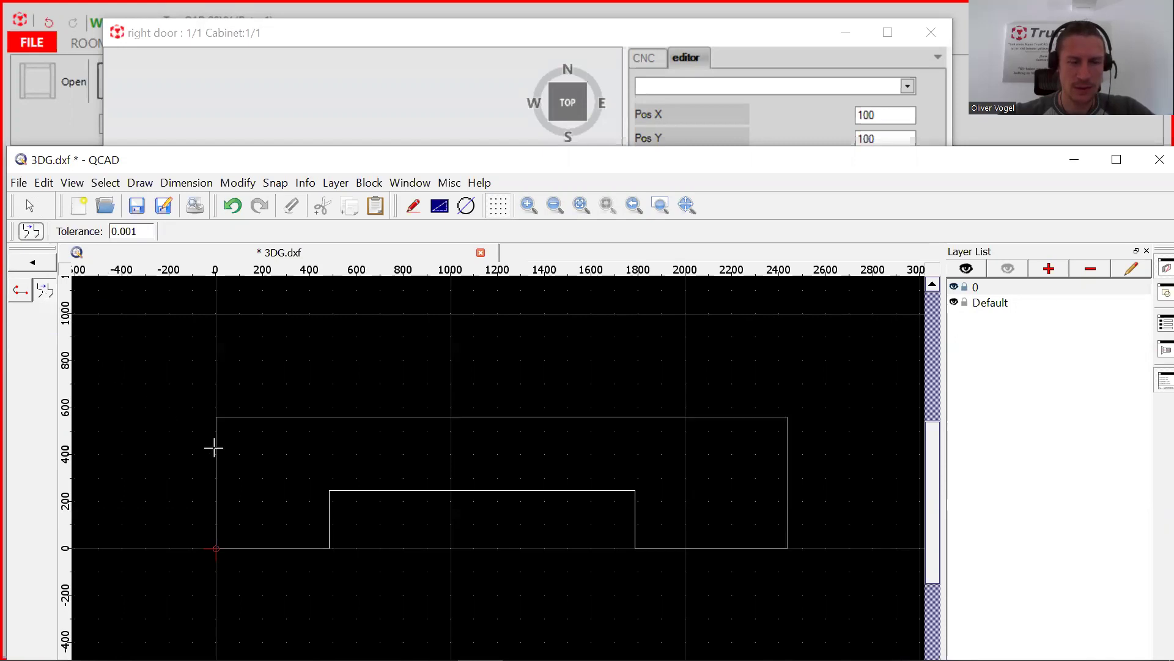
scroll(214, 446, "up", 1)
scroll(214, 446, "down", 1)
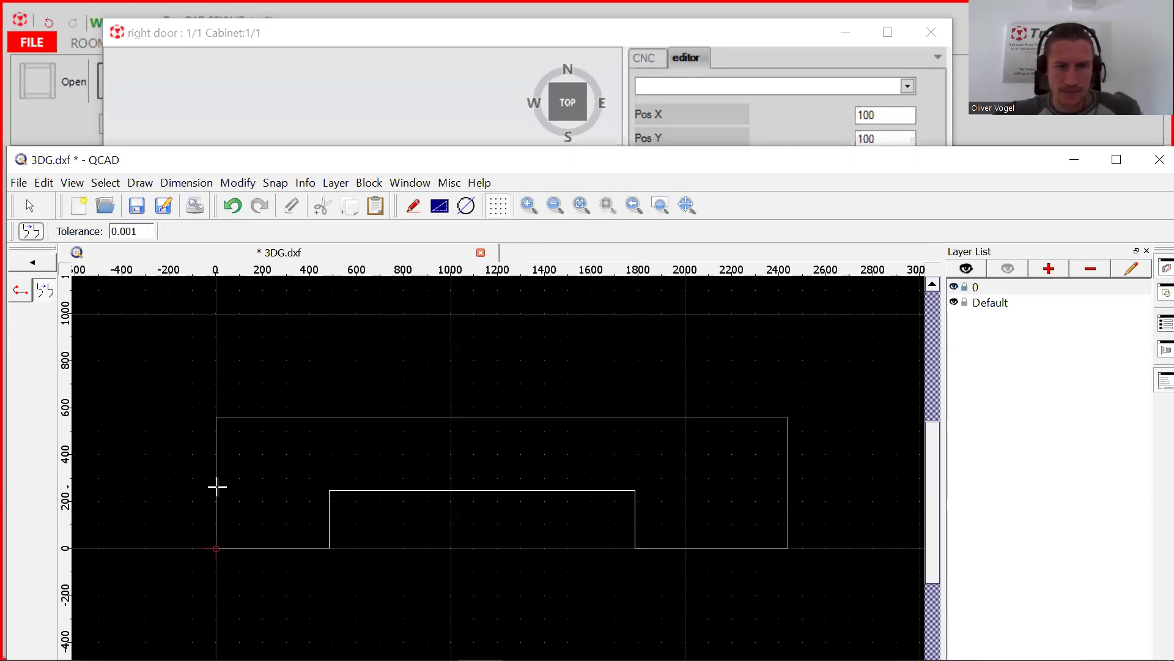
Save the drawing, return to TrunCAD and import it into the right door, adjusting the shape to the part size.
left_click(135, 212)
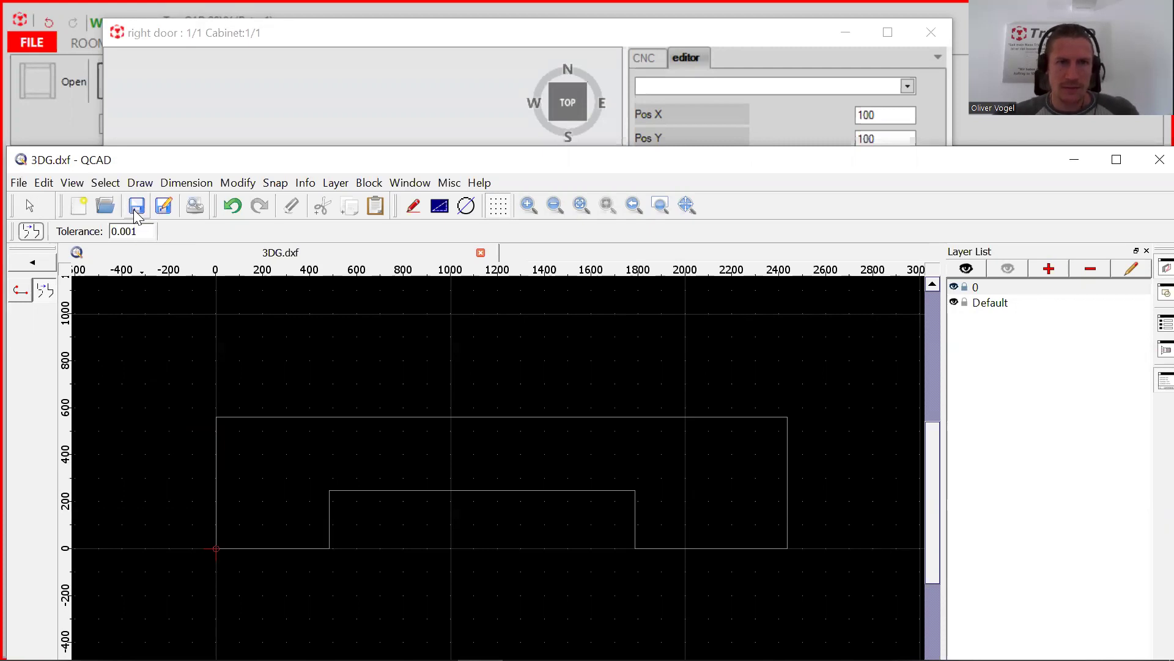
left_click(1159, 160)
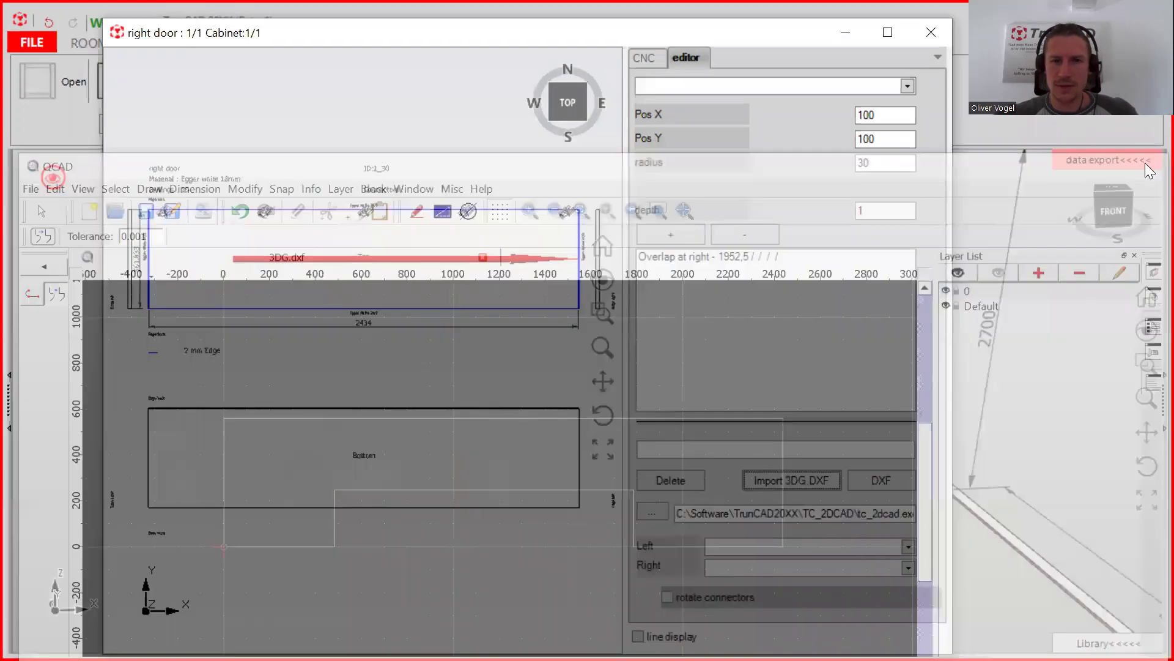
left_click(793, 484)
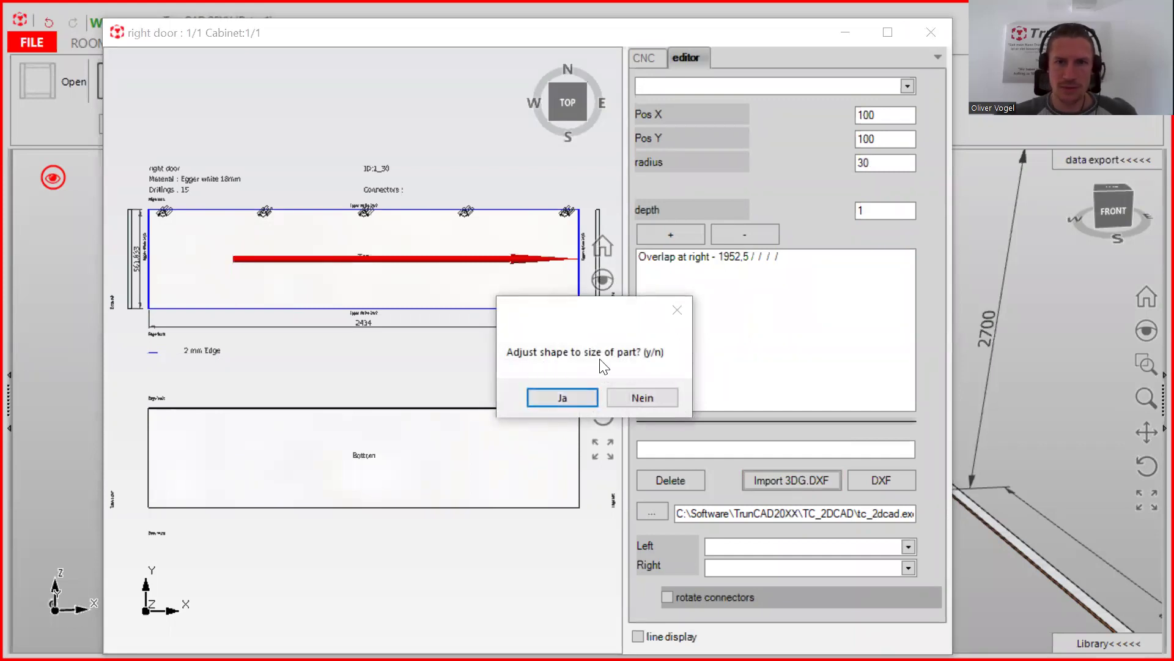
left_click(562, 398)
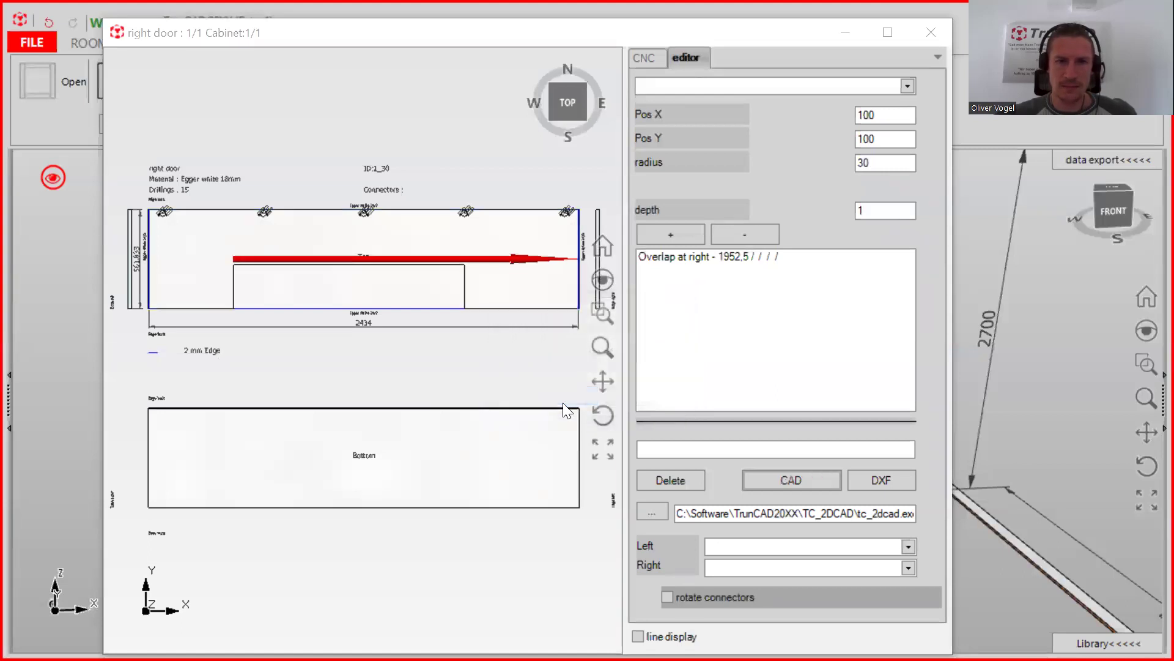
left_click(931, 32)
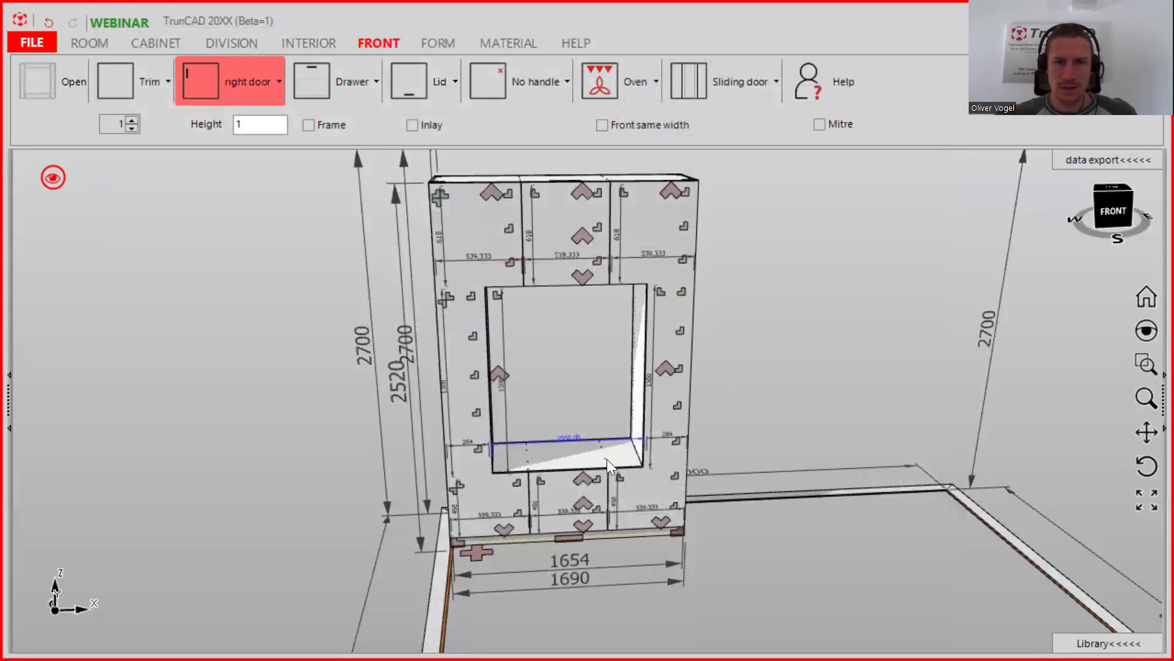
Examine how the right door's lower notch corner meets the central opening.
scroll(607, 459, "up", 5)
scroll(633, 495, "up", 3)
middle_click_drag(632, 494, 648, 470)
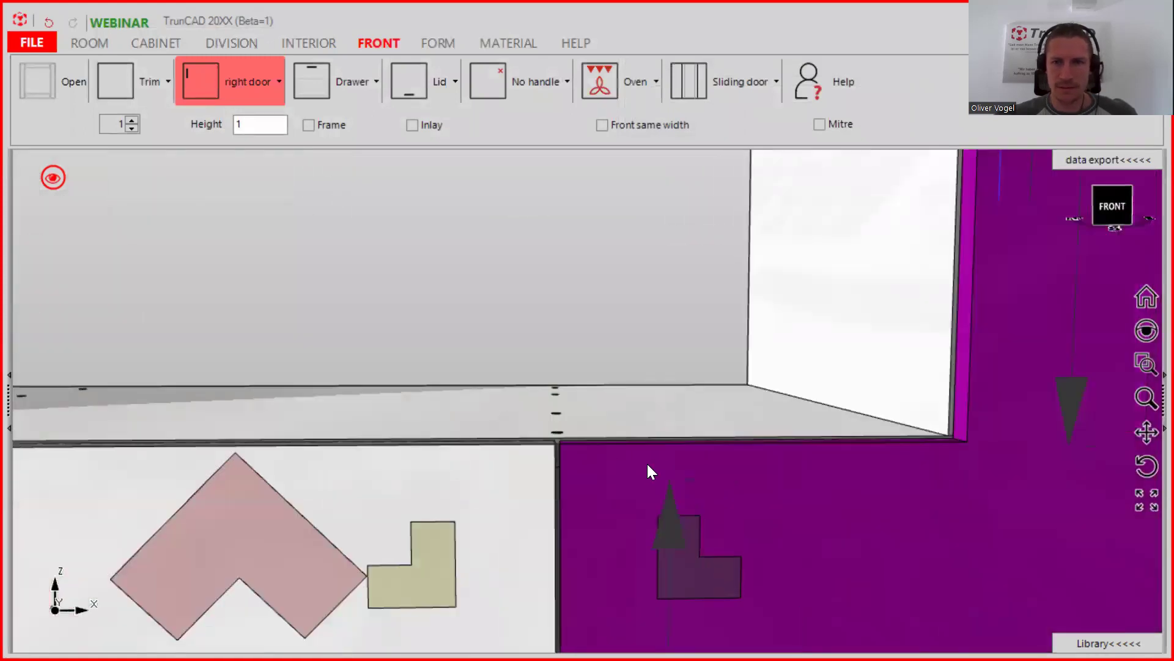
scroll(647, 461, "down", 3)
scroll(904, 435, "up", 6)
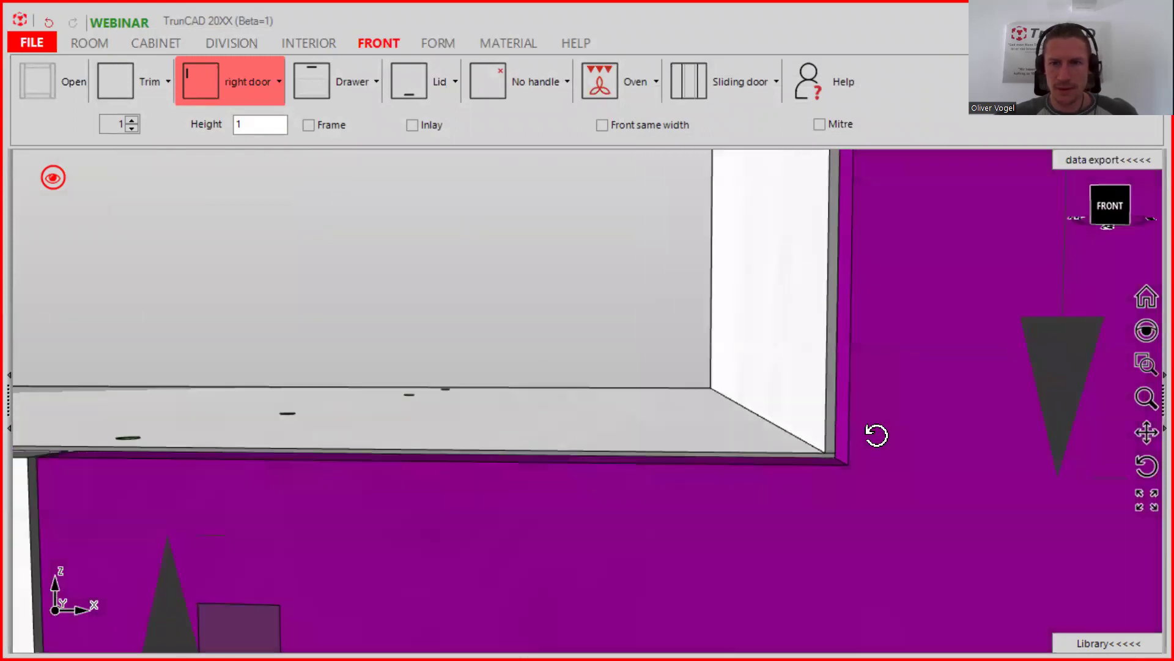
scroll(881, 441, "down", 5)
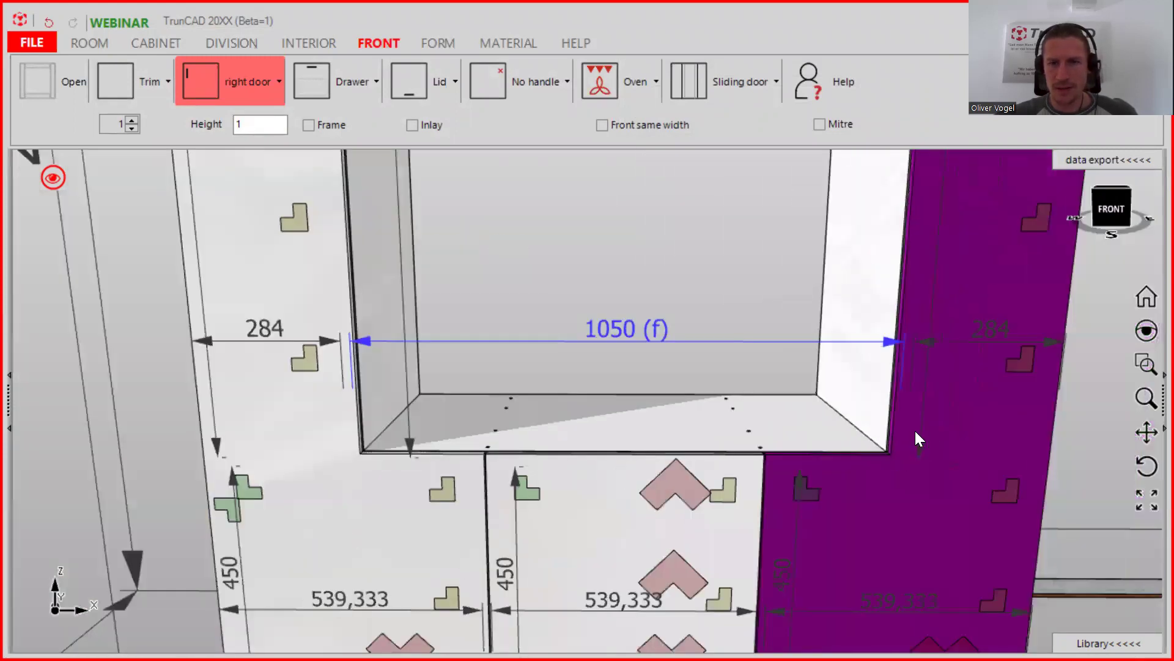
scroll(917, 438, "down", 5)
Inspect the right door's upper notch corner and the joints between the fronts above the opening.
scroll(847, 350, "up", 8)
middle_click_drag(860, 331, 860, 359)
scroll(874, 376, "up", 6)
middle_click_drag(375, 331, 577, 318)
scroll(839, 300, "down", 5)
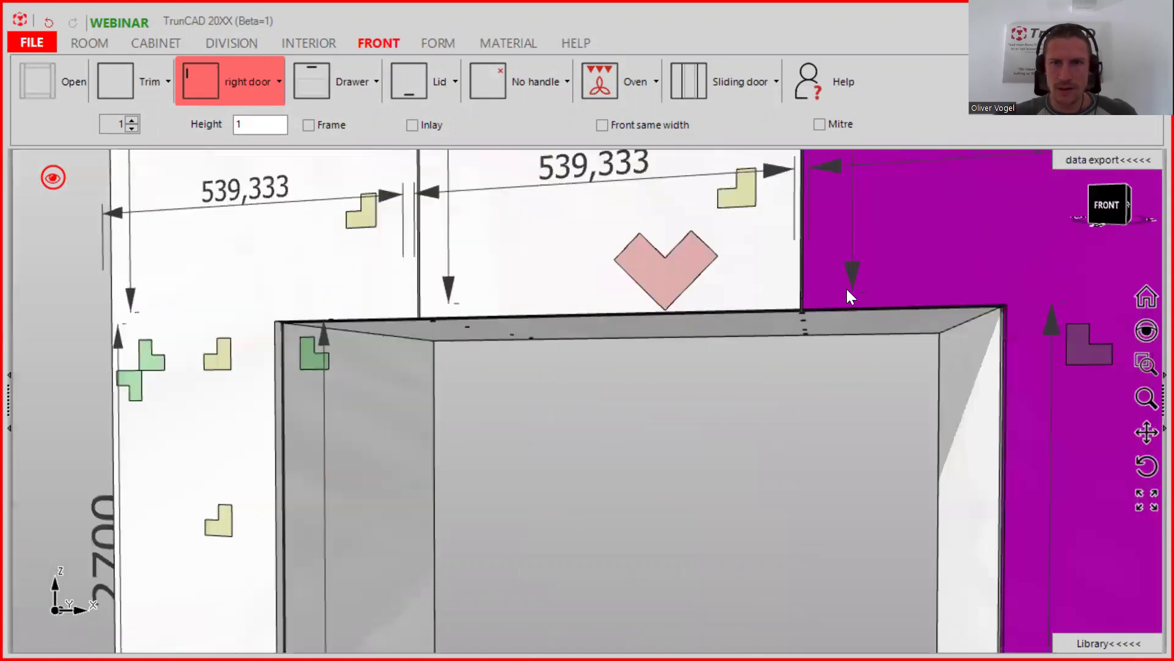
scroll(853, 288, "down", 4)
middle_click_drag(862, 283, 891, 458)
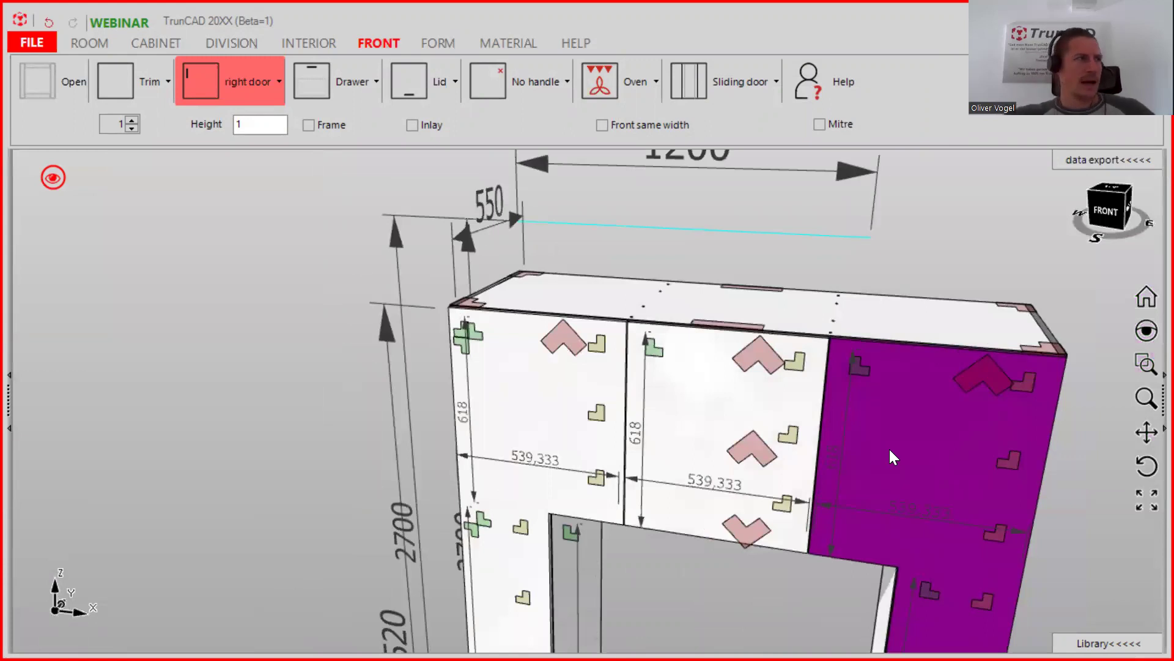
scroll(896, 456, "down", 1)
scroll(899, 459, "down", 3)
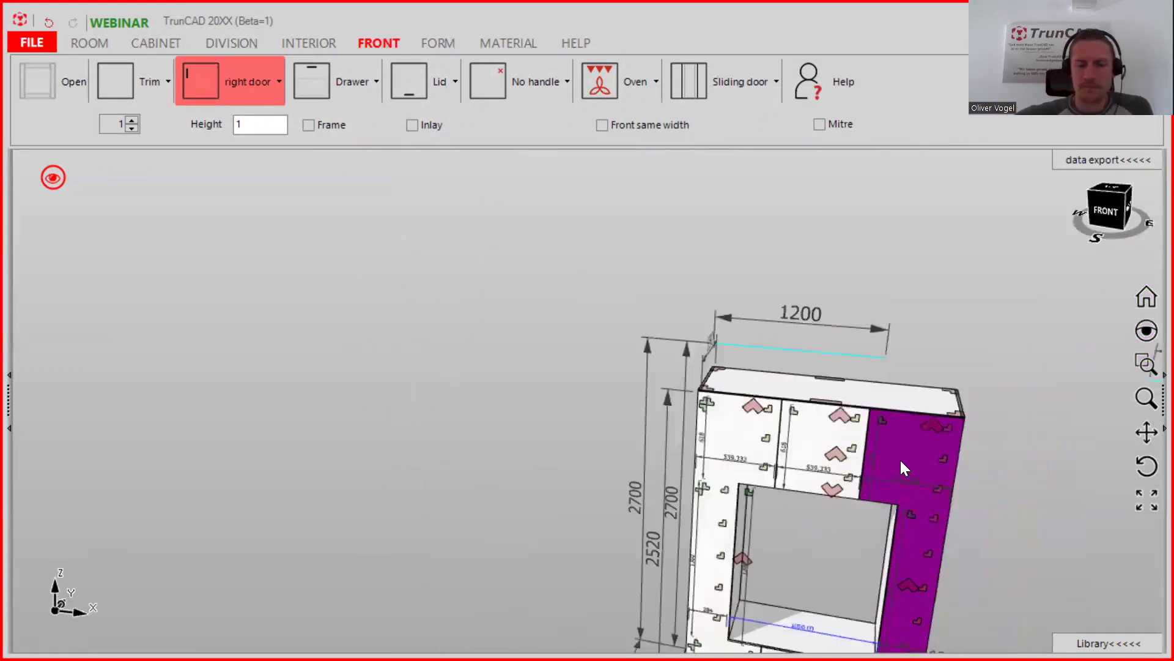
middle_click_drag(904, 463, 719, 362)
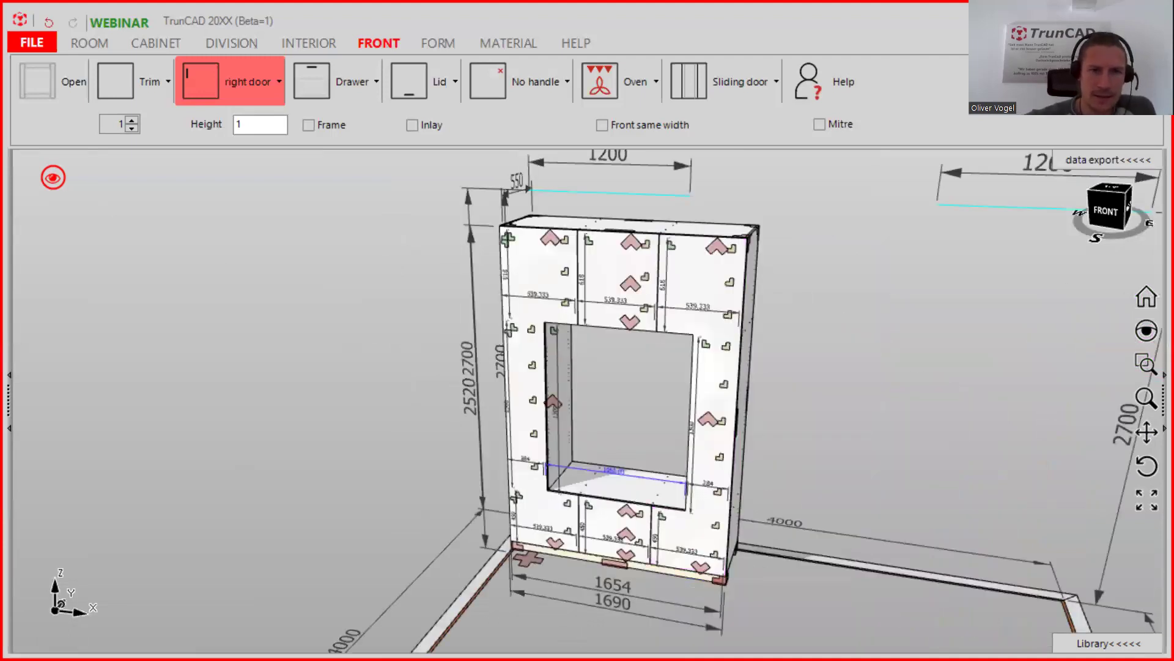
Display the wardrobe's fronts opened and check the interior from the front.
left_click(64, 177)
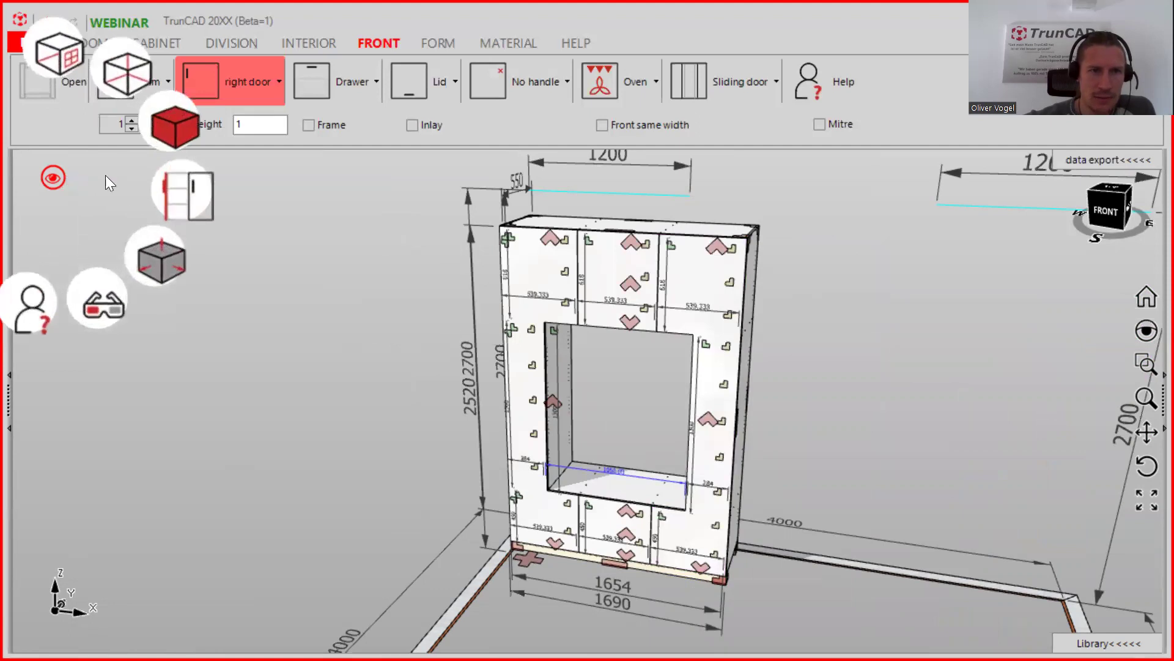
left_click(190, 201)
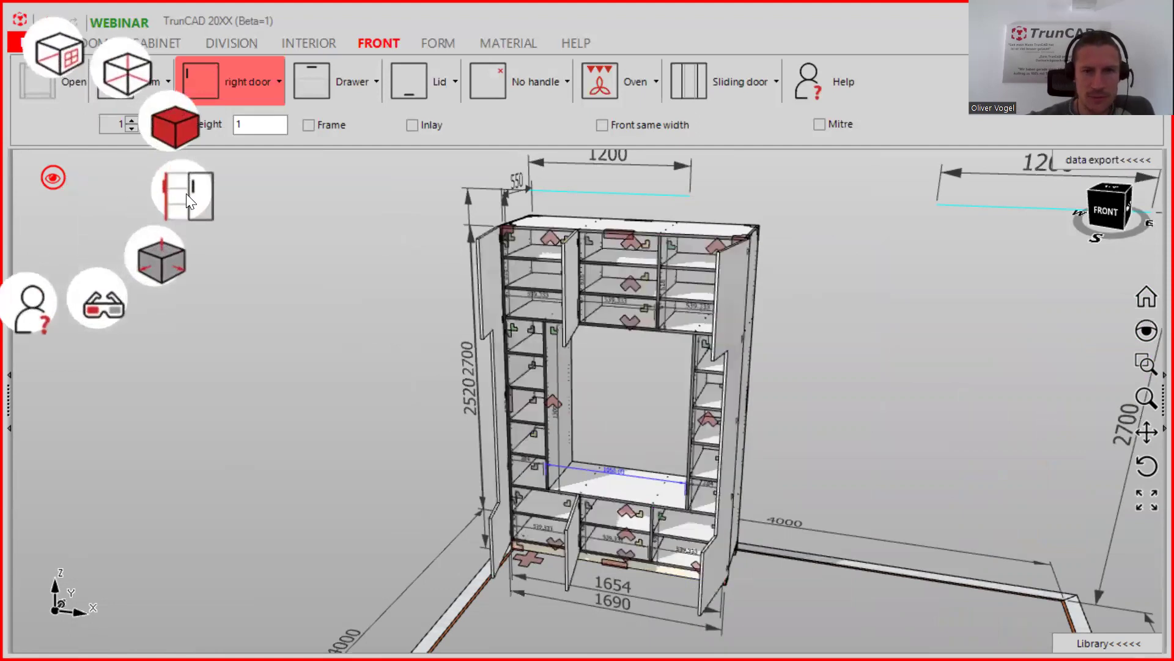
middle_click_drag(567, 368, 551, 342)
Hide the fronts and view the wardrobe's back panels from behind.
left_click(49, 178)
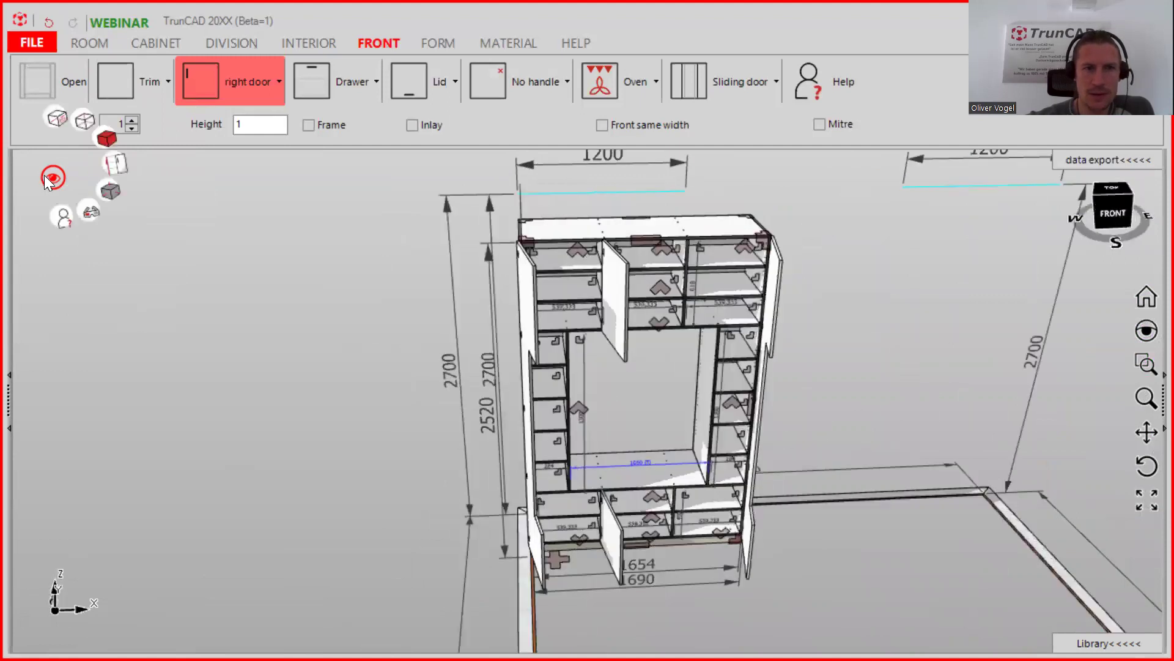
left_click(190, 202)
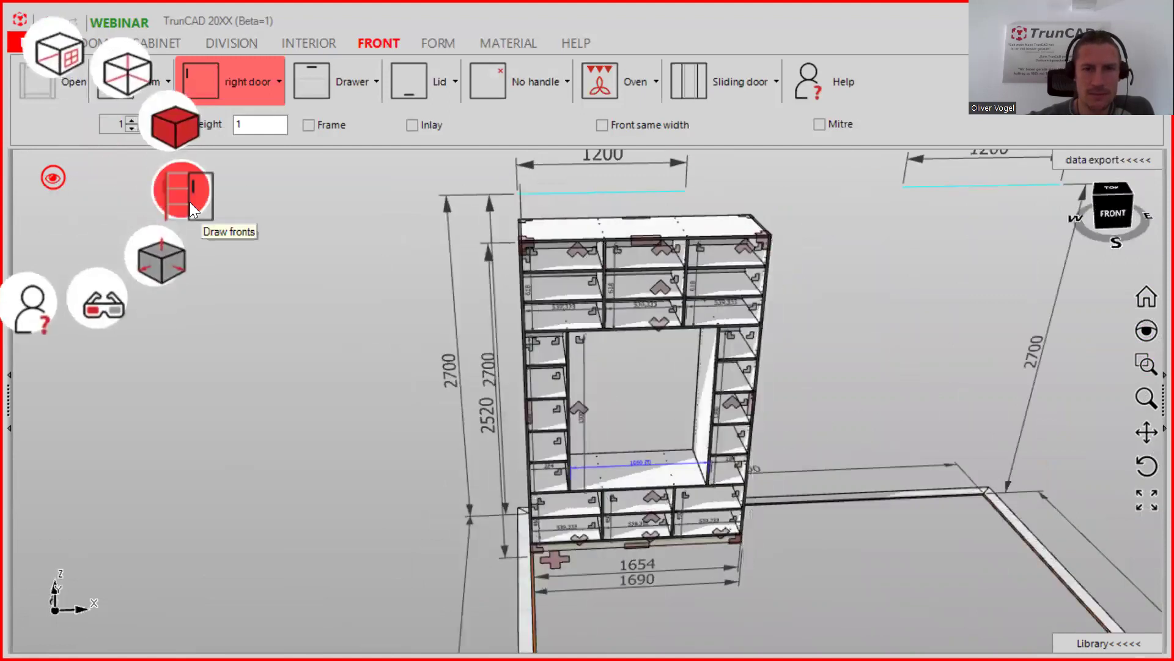
middle_click_drag(671, 477, 700, 508)
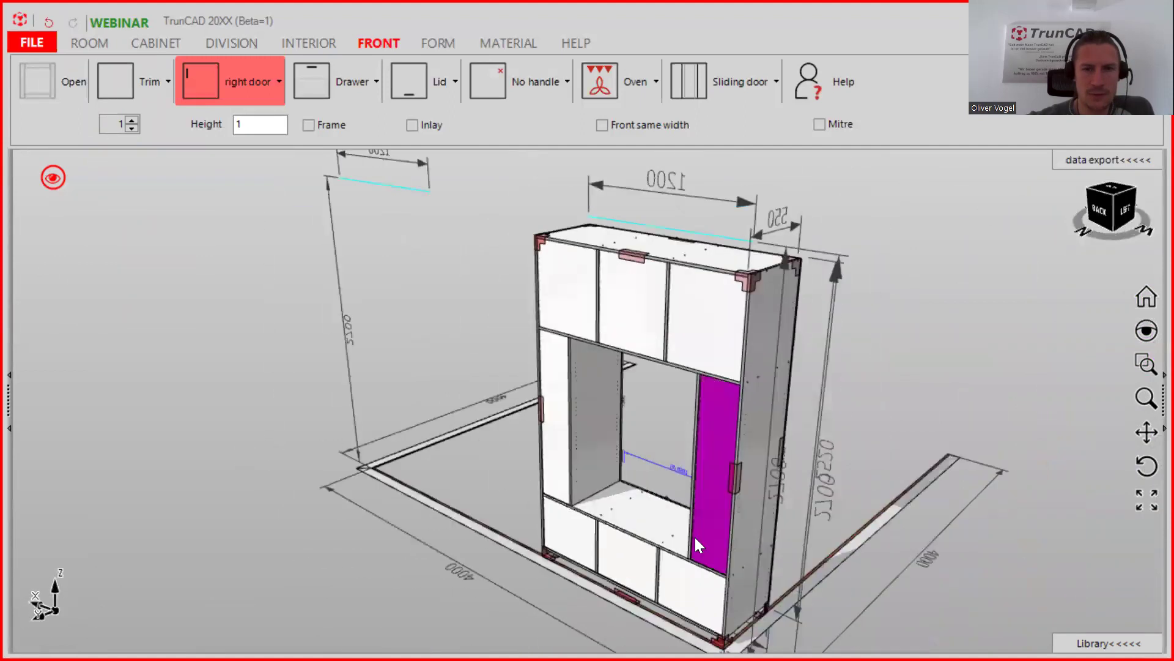
Examine the panel joints around the wardrobe's central opening from behind and from the front.
scroll(694, 537, "up", 3)
scroll(623, 435, "down", 2)
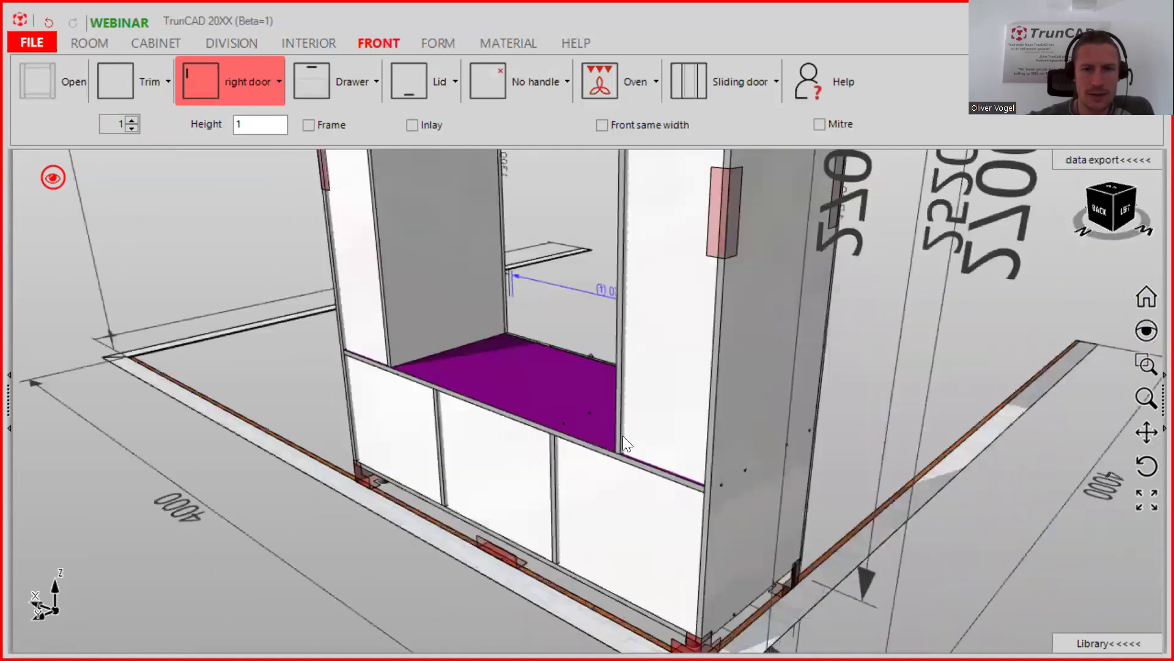
scroll(598, 452, "up", 3)
scroll(607, 449, "up", 2)
scroll(609, 446, "up", 1)
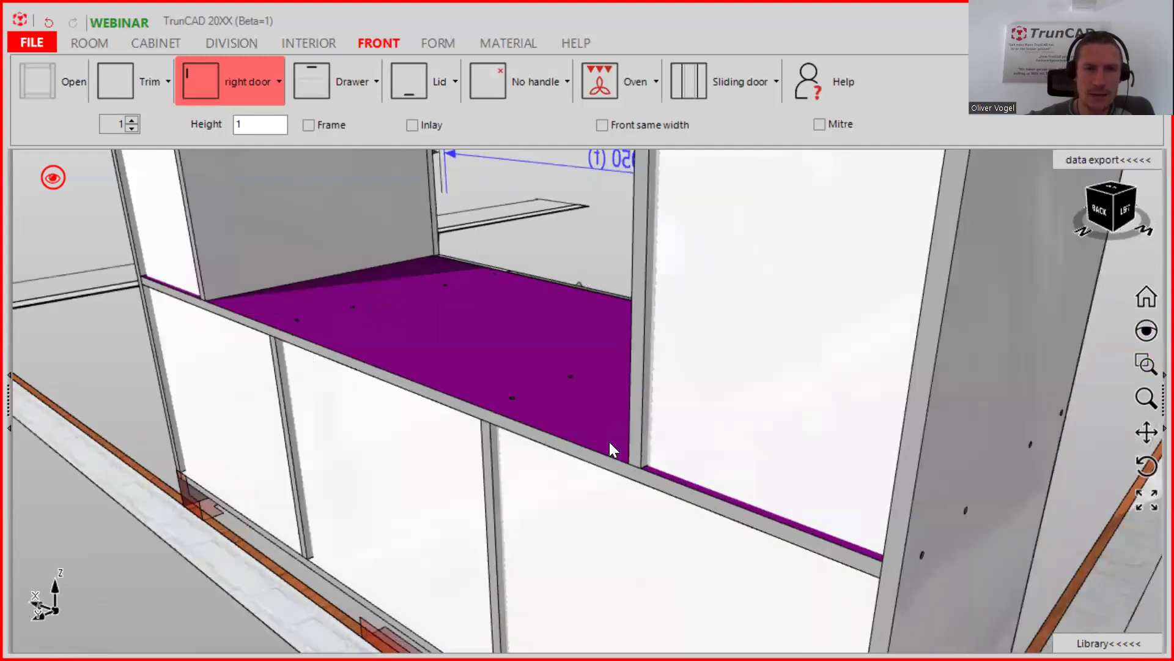
middle_click_drag(631, 386, 721, 396)
scroll(716, 401, "down", 5)
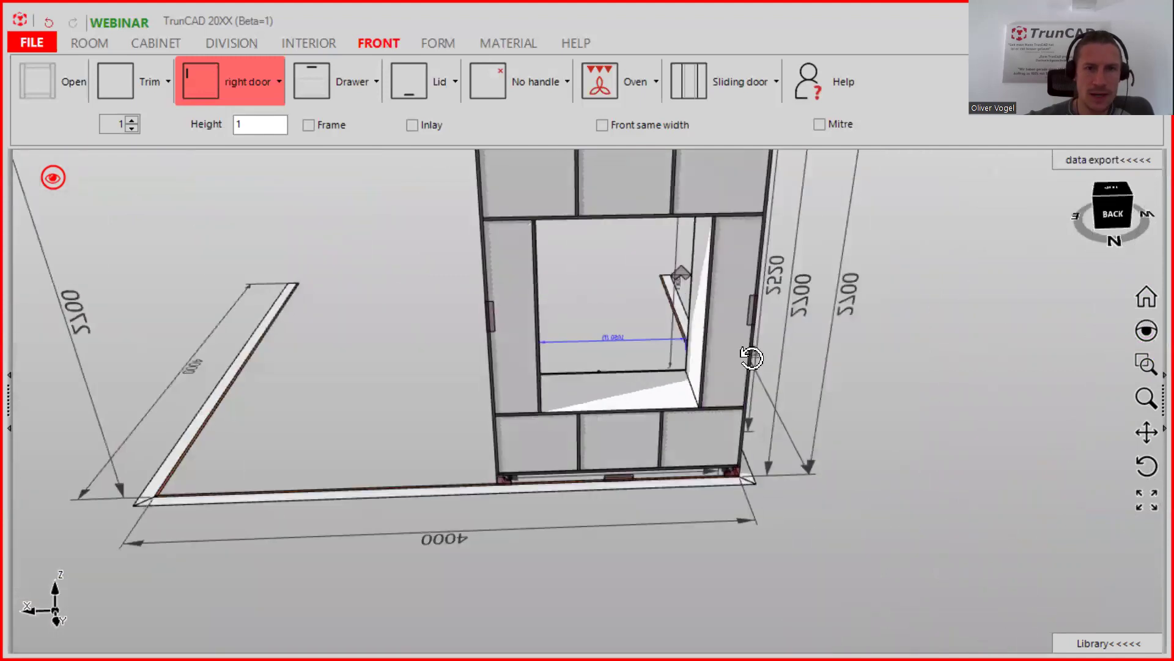
middle_click_drag(751, 358, 742, 301)
scroll(537, 267, "up", 2)
scroll(536, 265, "up", 4)
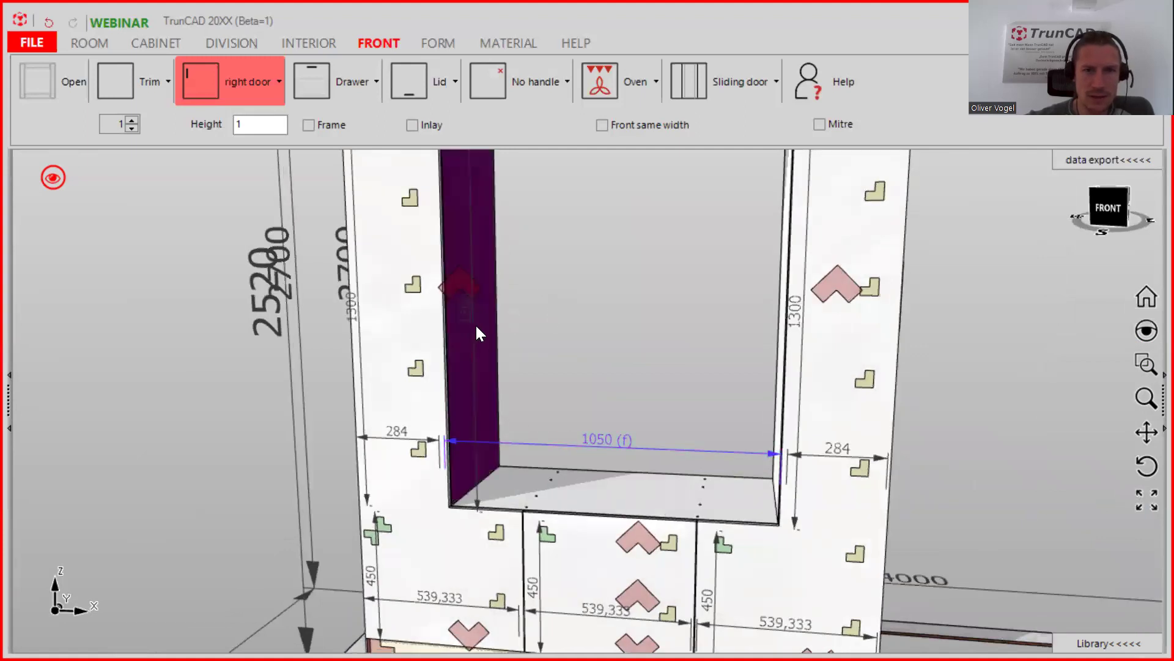
scroll(552, 314, "down", 4)
middle_click_drag(577, 291, 551, 394)
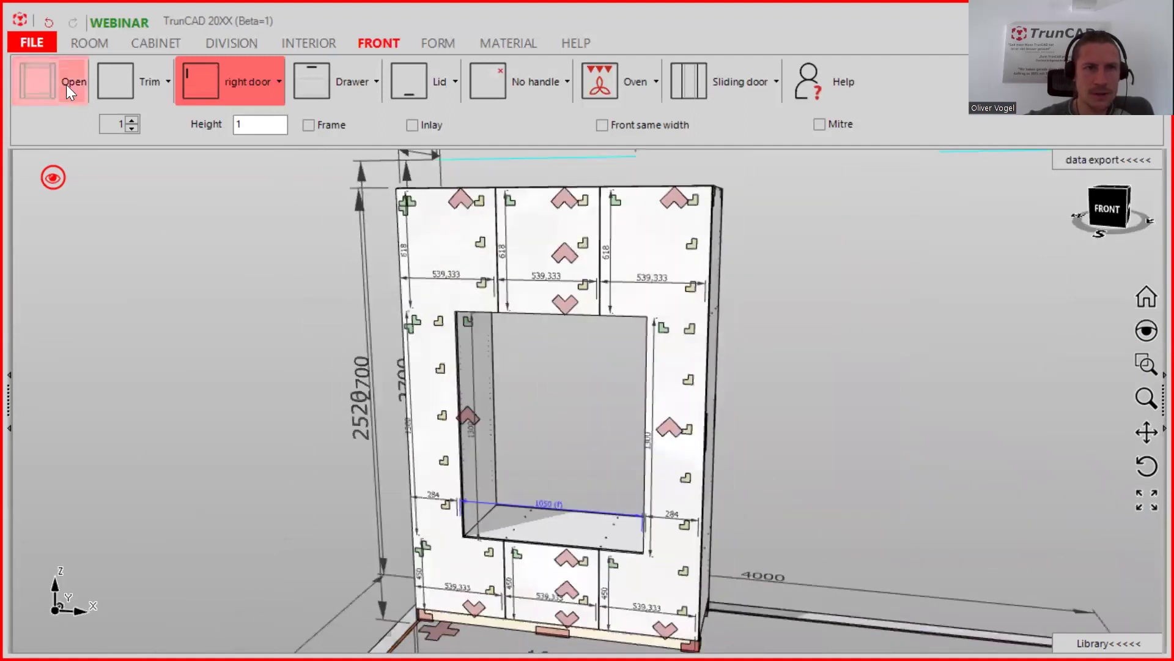
Set the next cabinet's width to 1050 and height to 1300 to match the wardrobe's central opening.
left_click(138, 44)
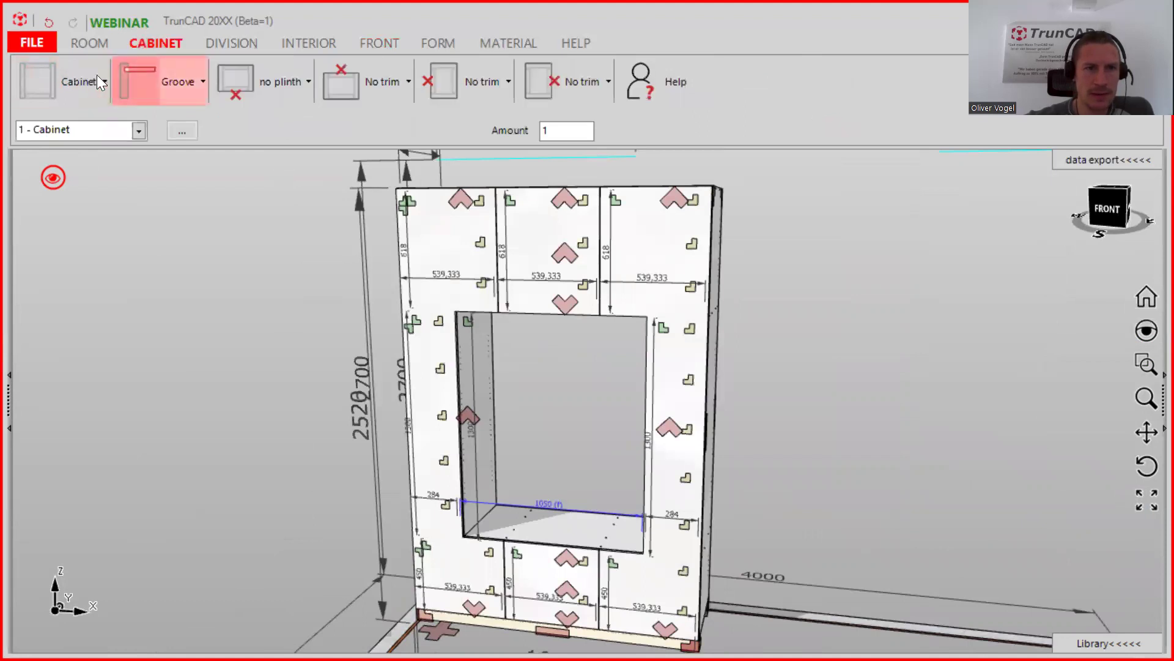
left_click(94, 78)
double_click(116, 140)
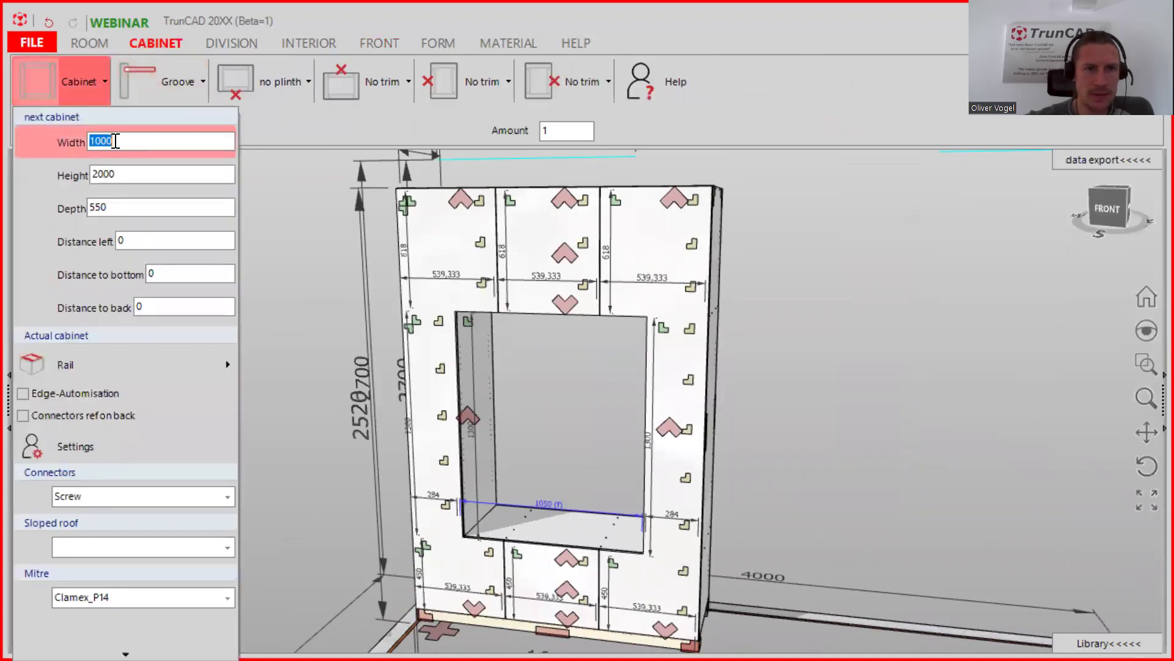
type("1050")
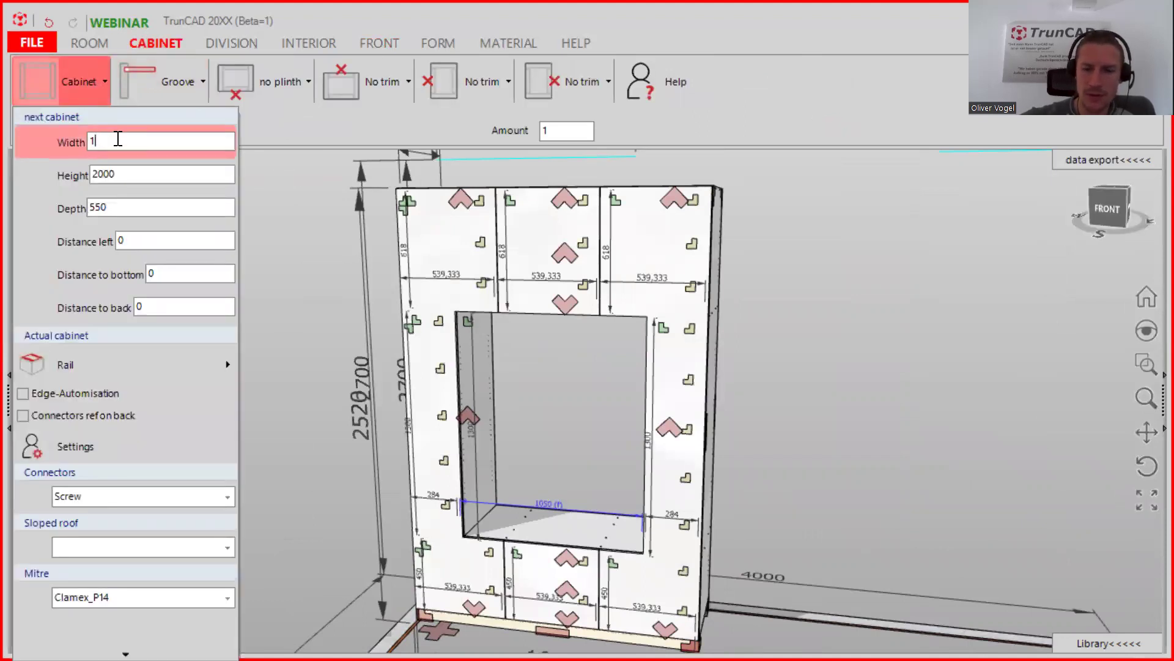
double_click(122, 174)
type("1300")
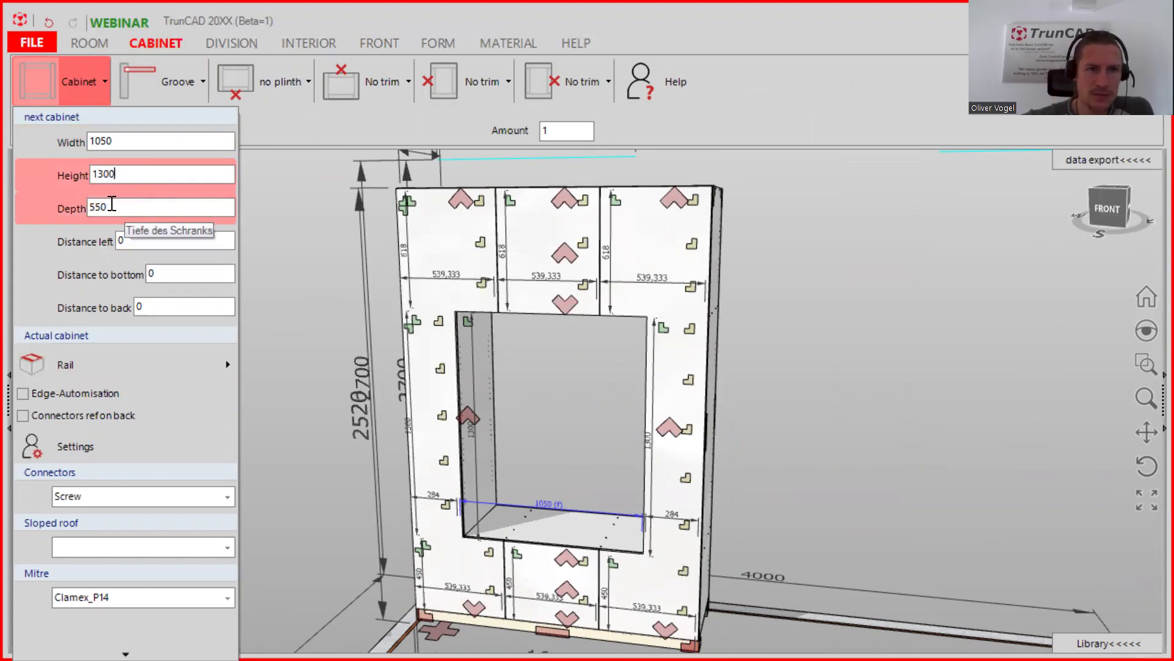
Set the existing wardrobe's depth to 400.
left_click_drag(328, 221, 311, 255)
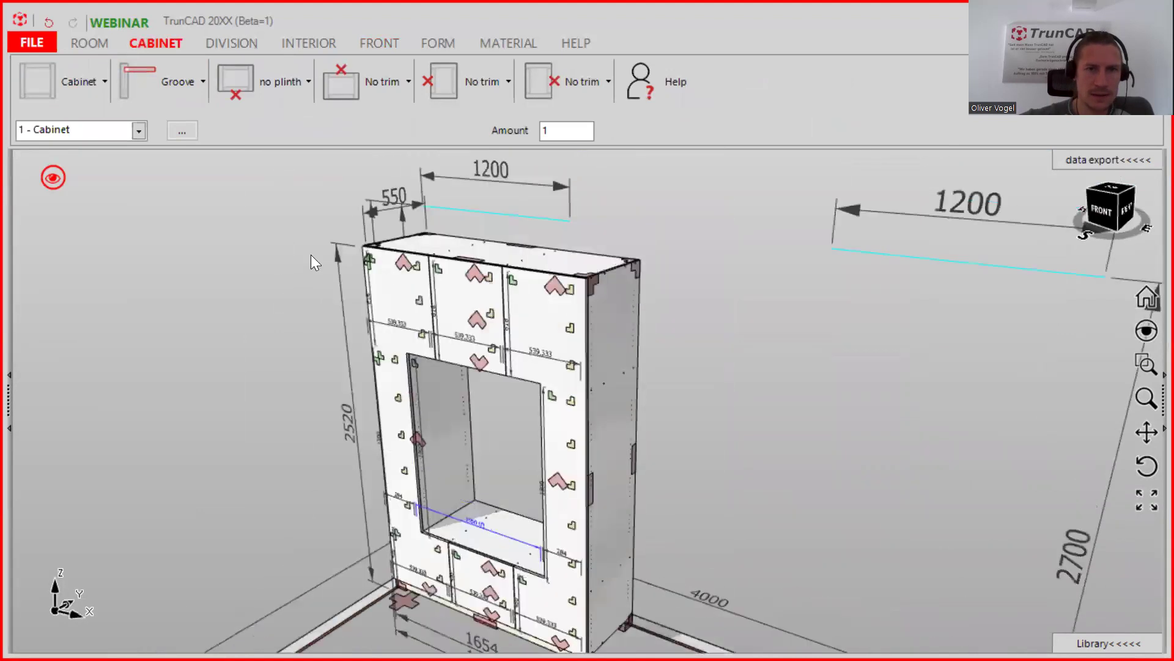
left_click(376, 208)
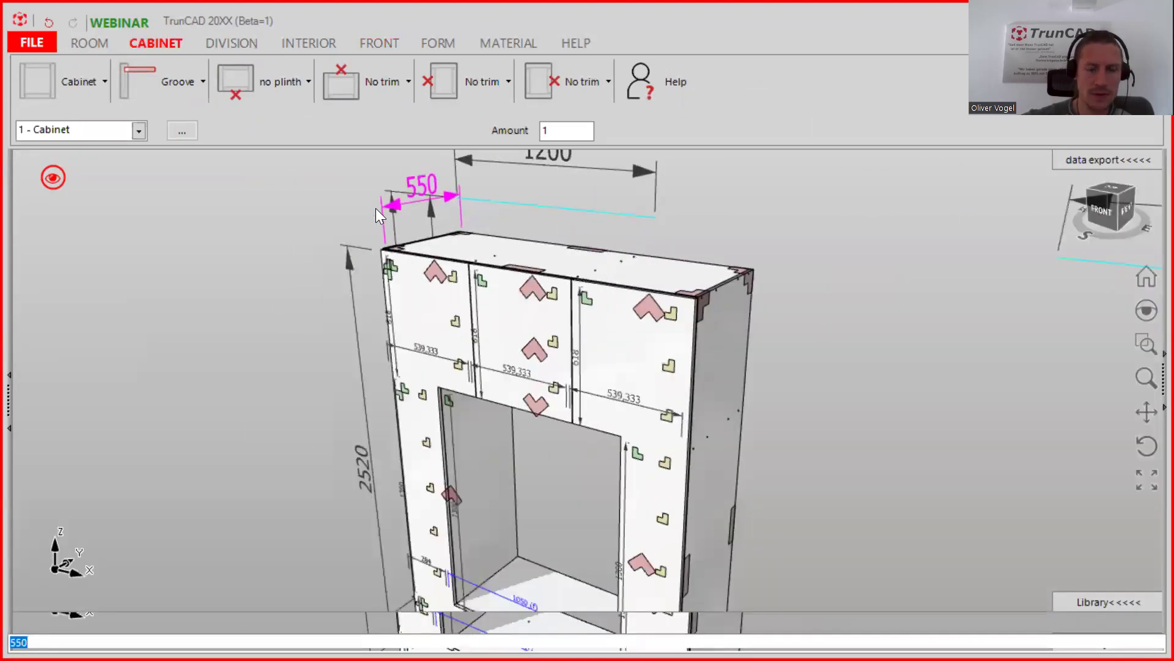
type("400")
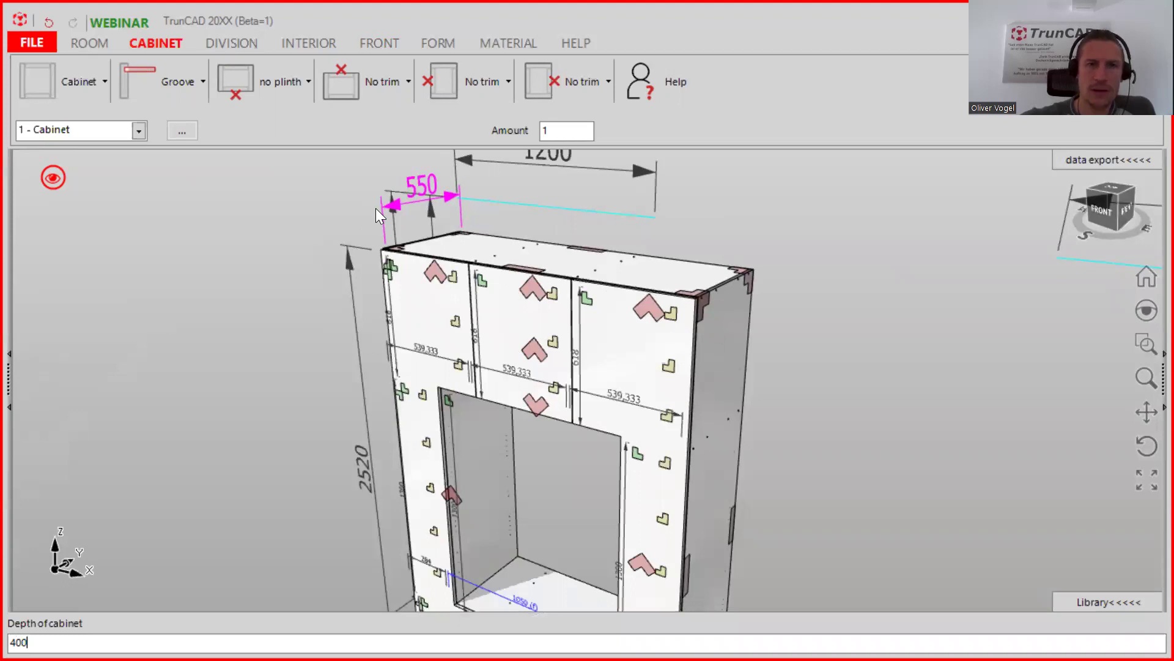
key("Return")
scroll(544, 296, "down", 3)
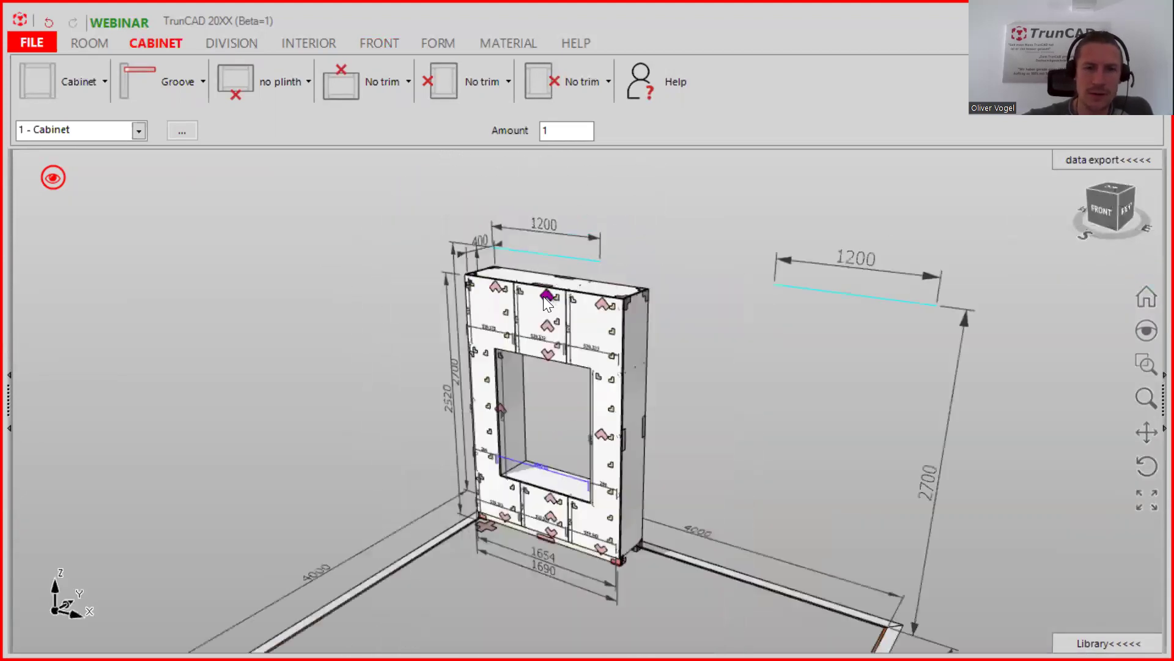
middle_click_drag(578, 408, 542, 413)
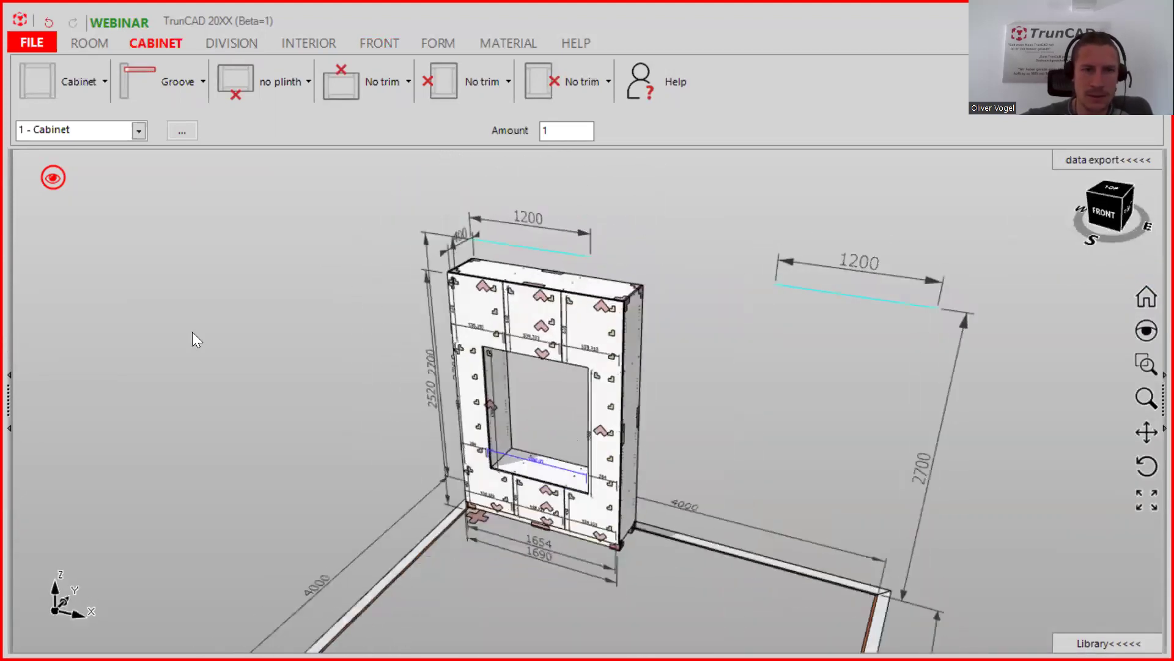
Review the next cabinet's size settings and inspect the lower corner of the wardrobe's central opening from the front and behind.
left_click(72, 69)
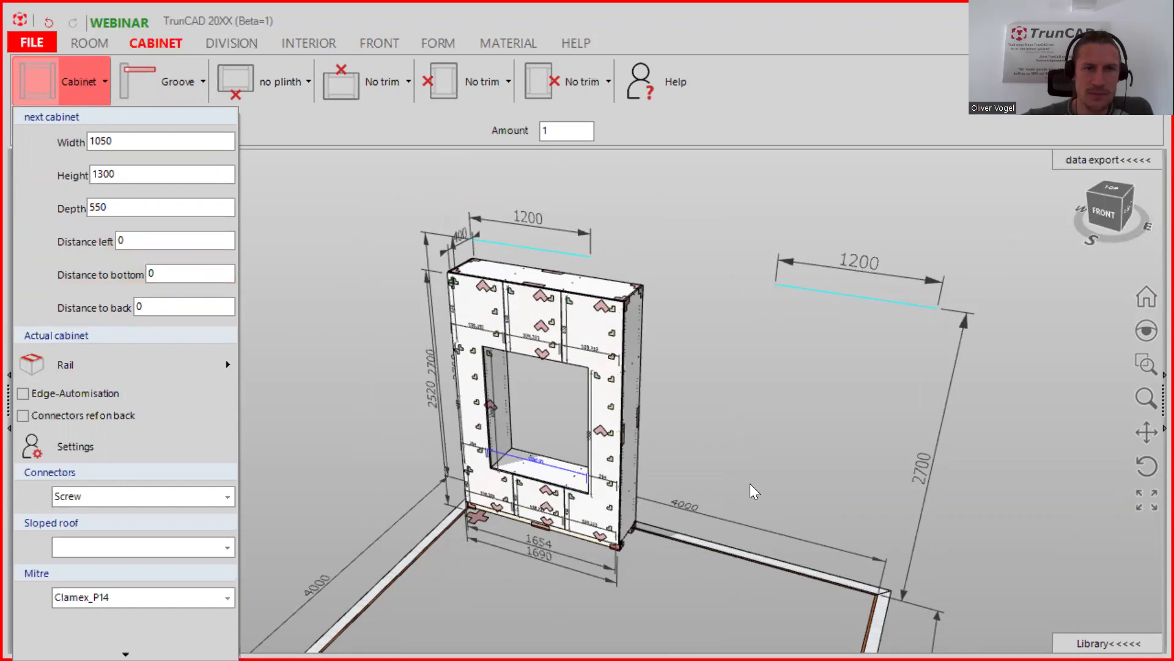
scroll(713, 509, "up", 4)
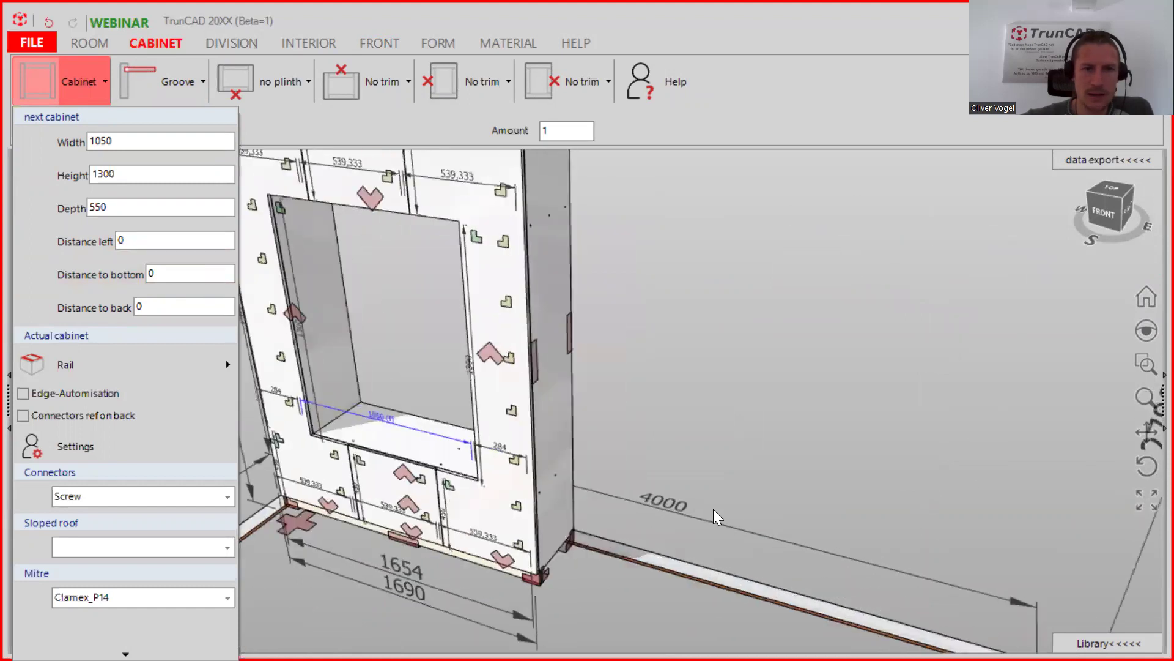
scroll(714, 509, "down", 2)
scroll(768, 414, "down", 2)
scroll(799, 401, "up", 3)
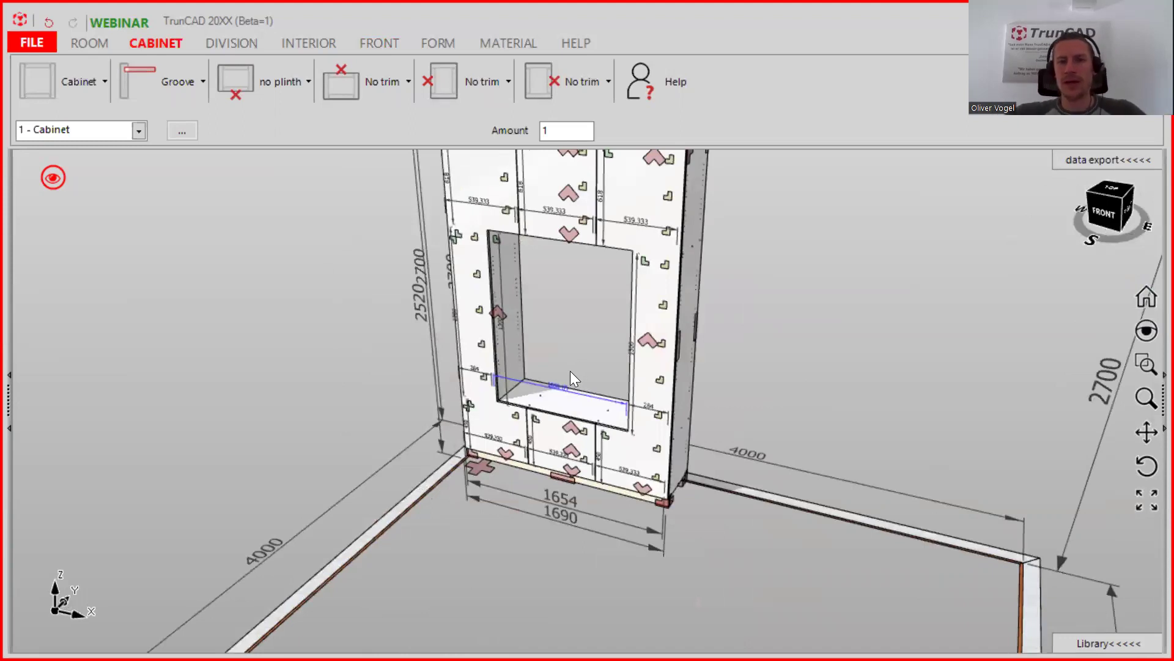
scroll(537, 370, "up", 6)
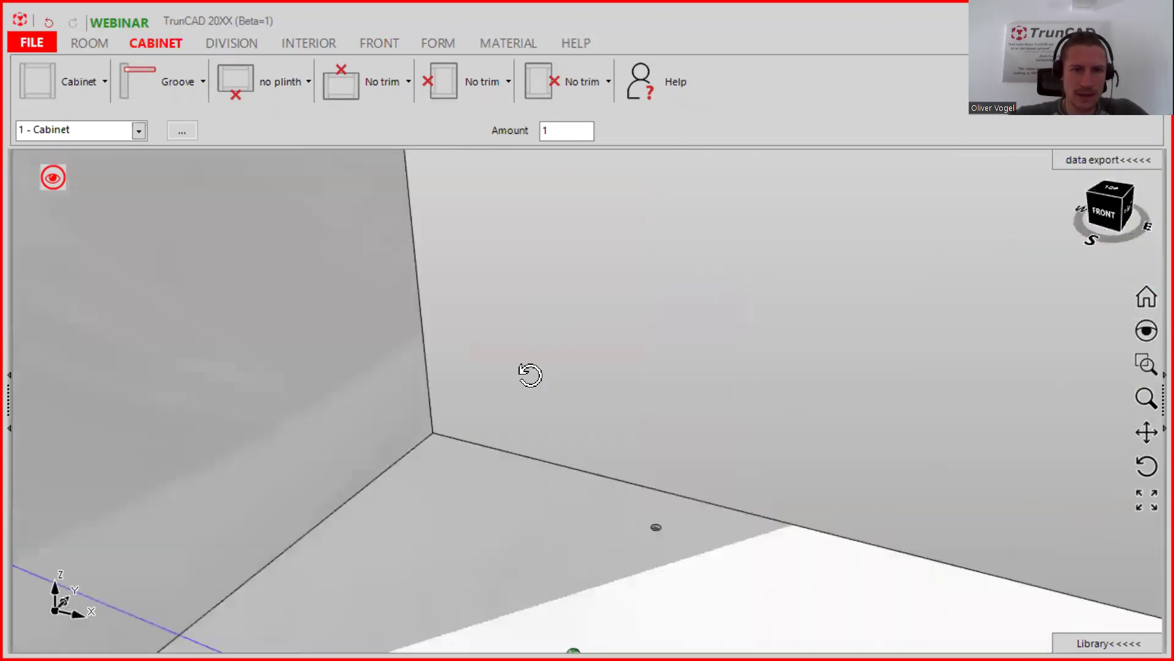
middle_click_drag(526, 375, 525, 449)
scroll(496, 445, "up", 5)
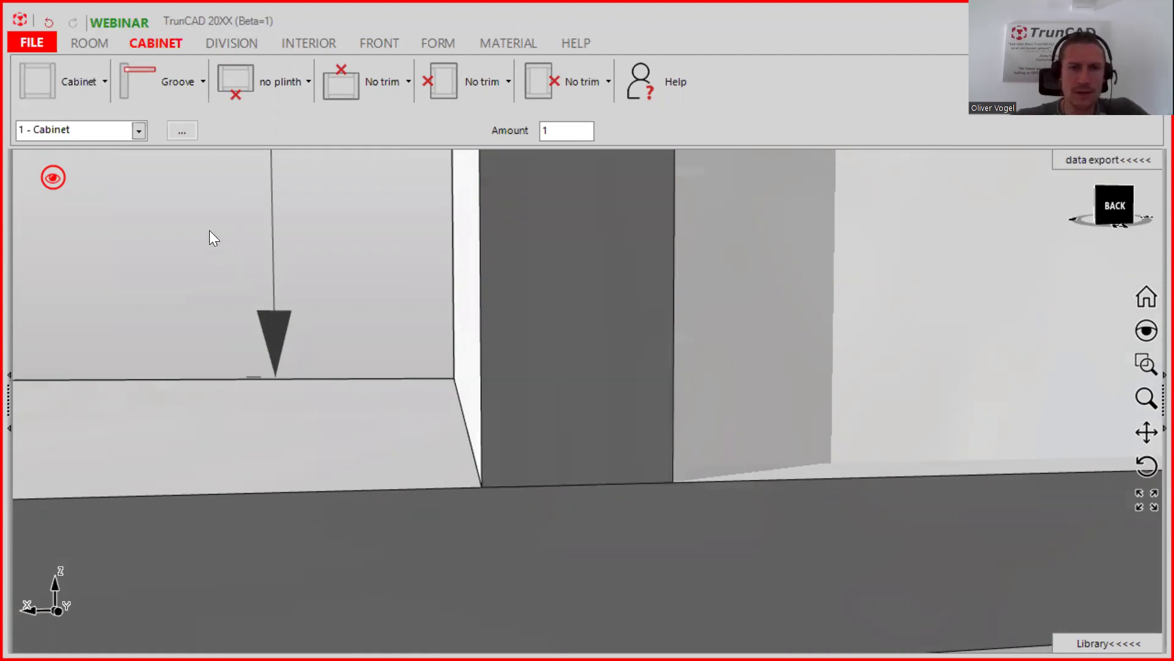
Set the next cabinet's left distance to 320 and its distance to the bottom to 566.
left_click(76, 87)
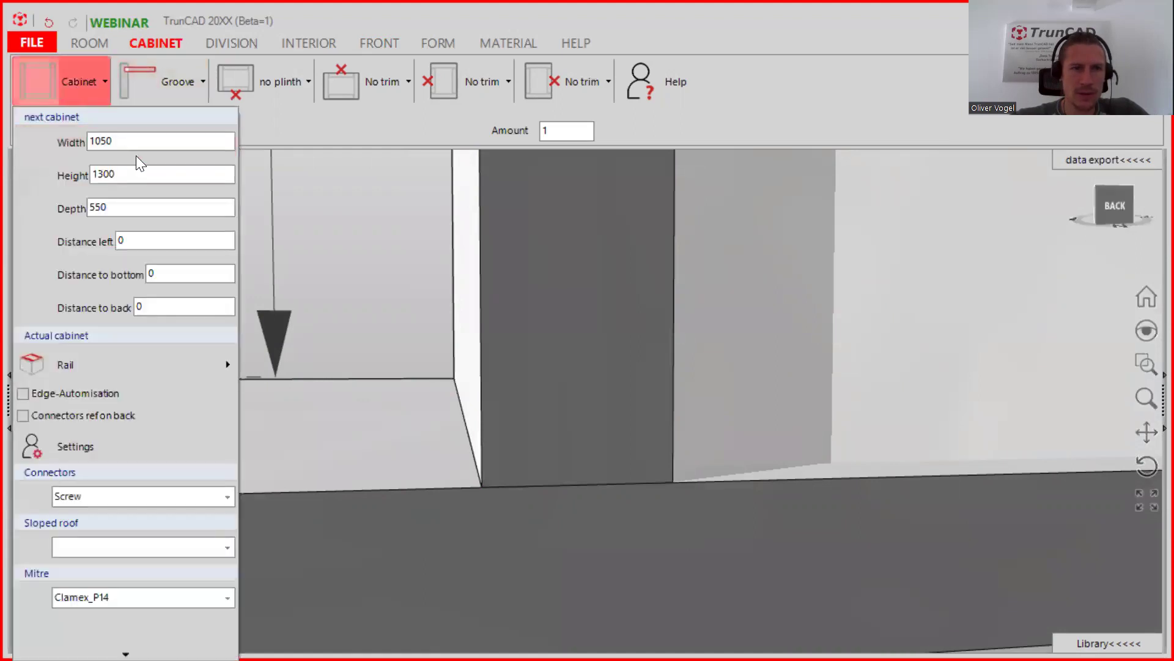
type("32")
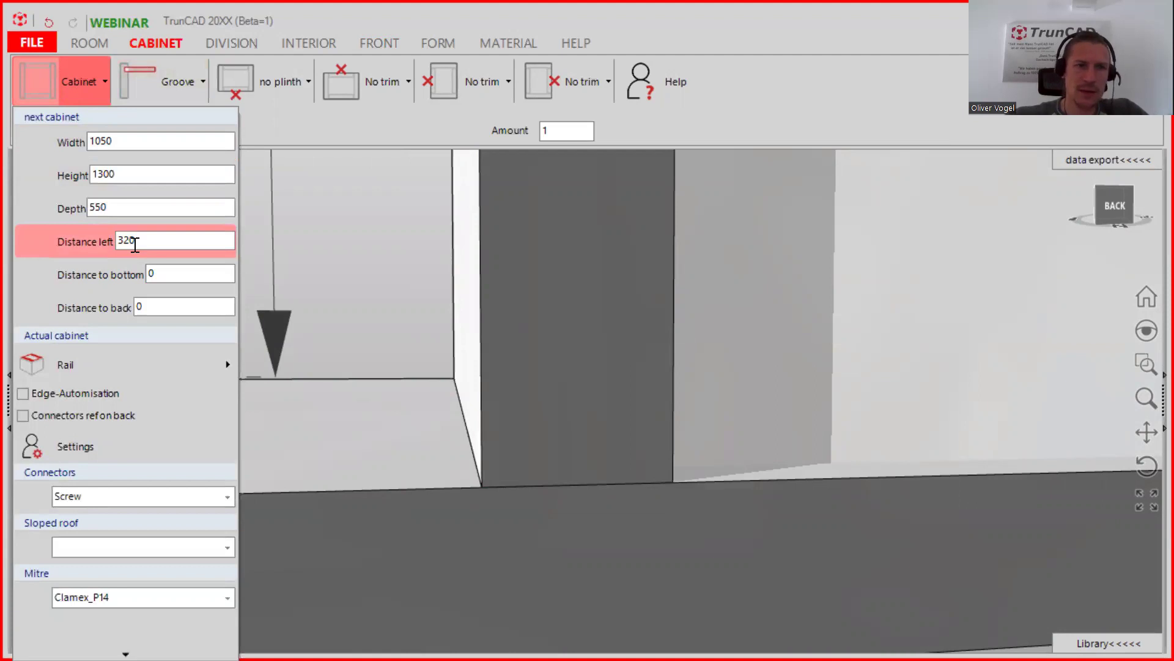
left_click(166, 276)
type("566")
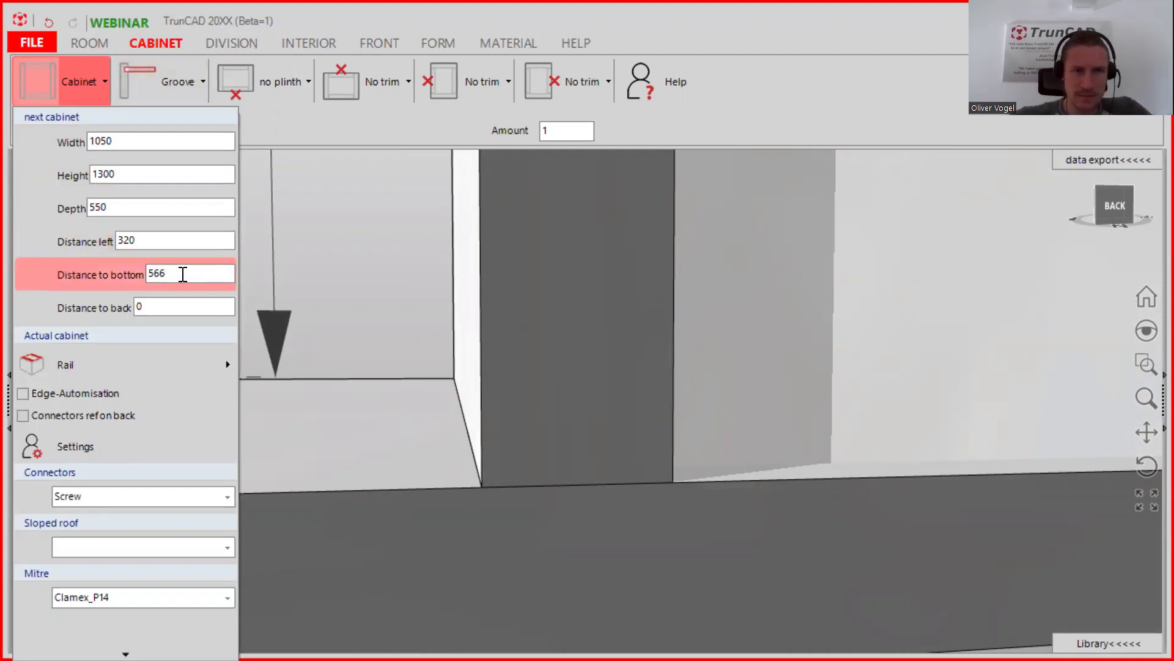
left_click(367, 253)
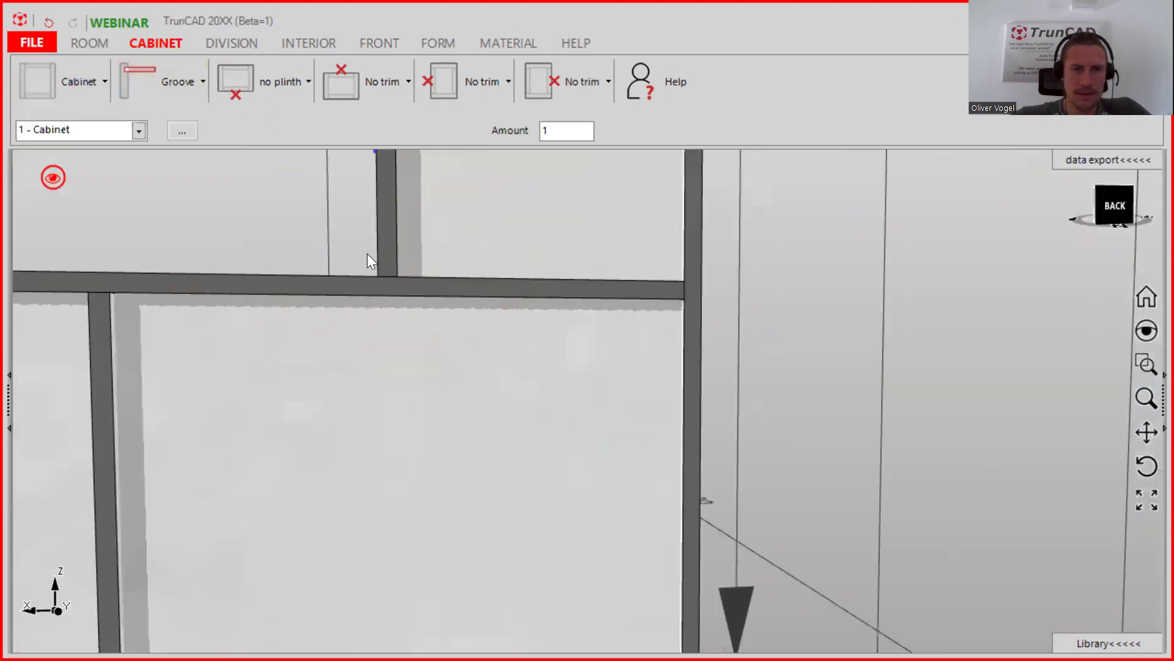
Try placing the new 1050 by 1300 cabinet on the left wall of the room.
middle_click_drag(368, 271, 666, 338)
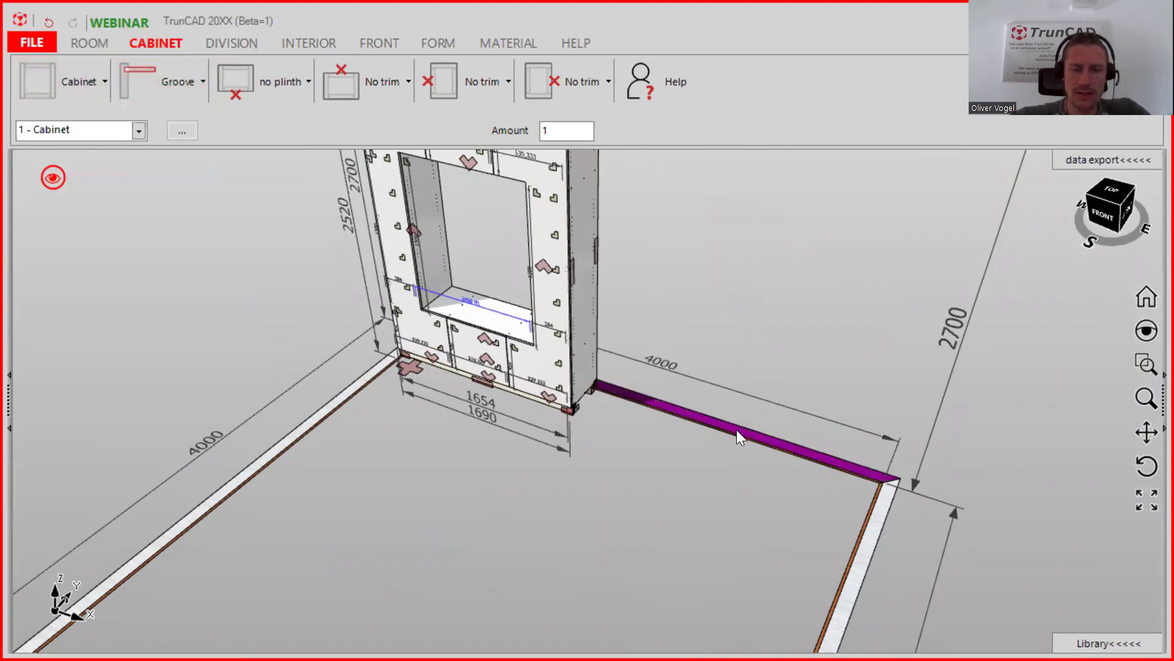
scroll(737, 430, "down", 2)
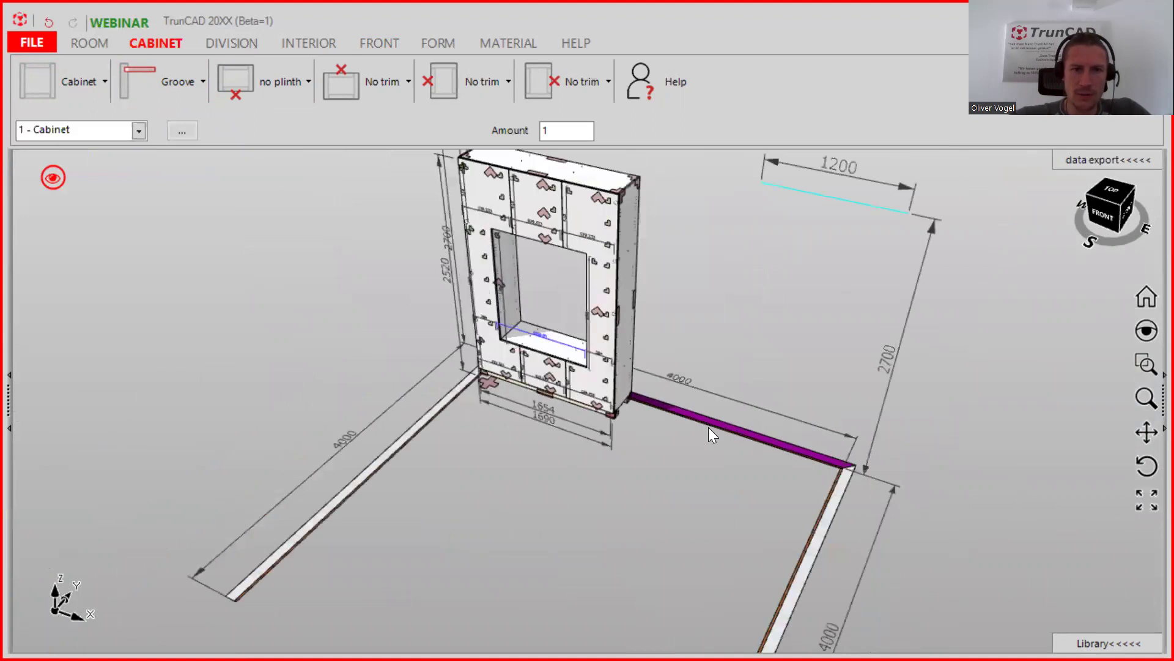
left_click_drag(33, 97, 362, 477)
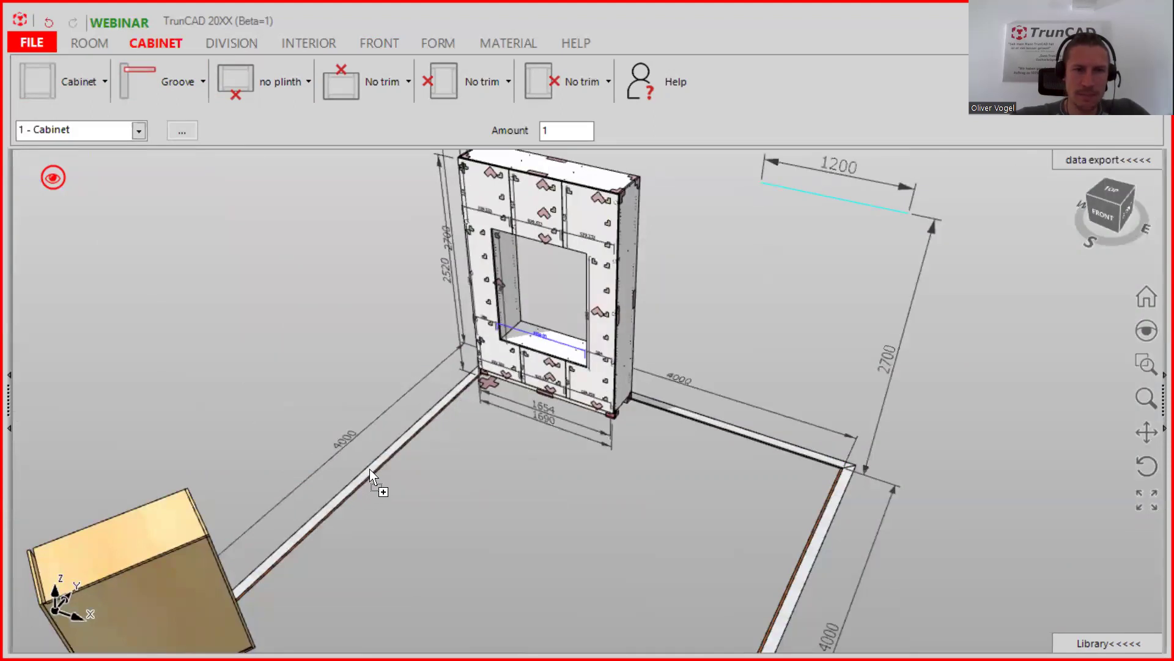
left_click_drag(369, 468, 370, 469)
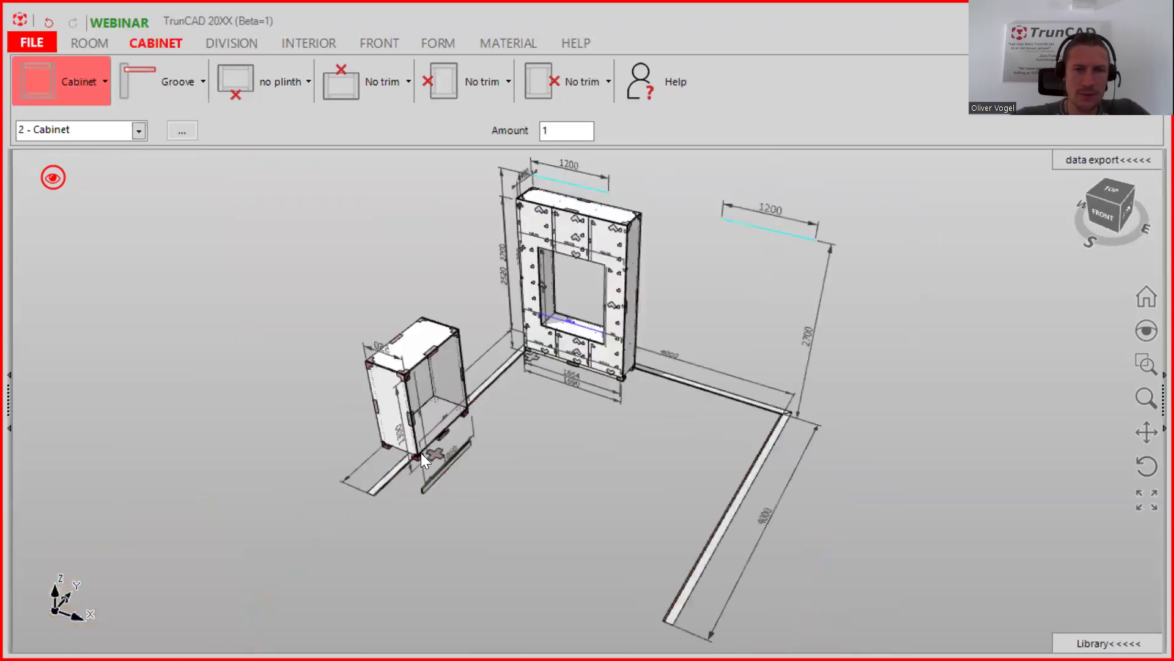
Delete the newly placed cabinet from the left wall.
scroll(423, 429, "up", 3)
middle_click_drag(423, 429, 409, 469)
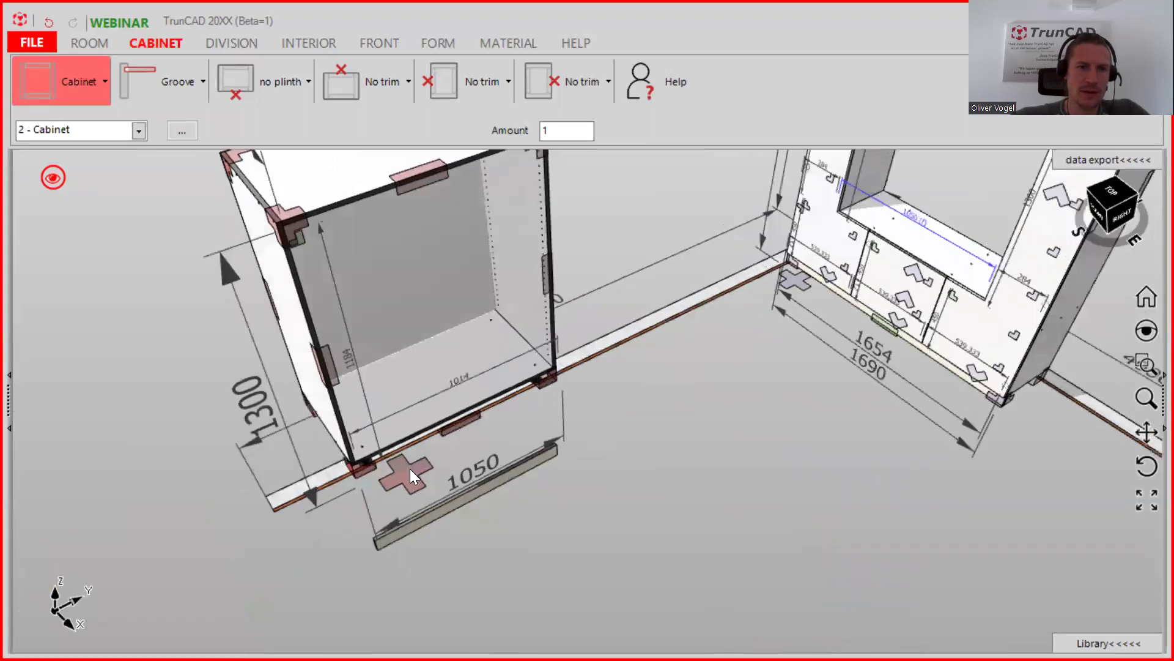
left_click(409, 469)
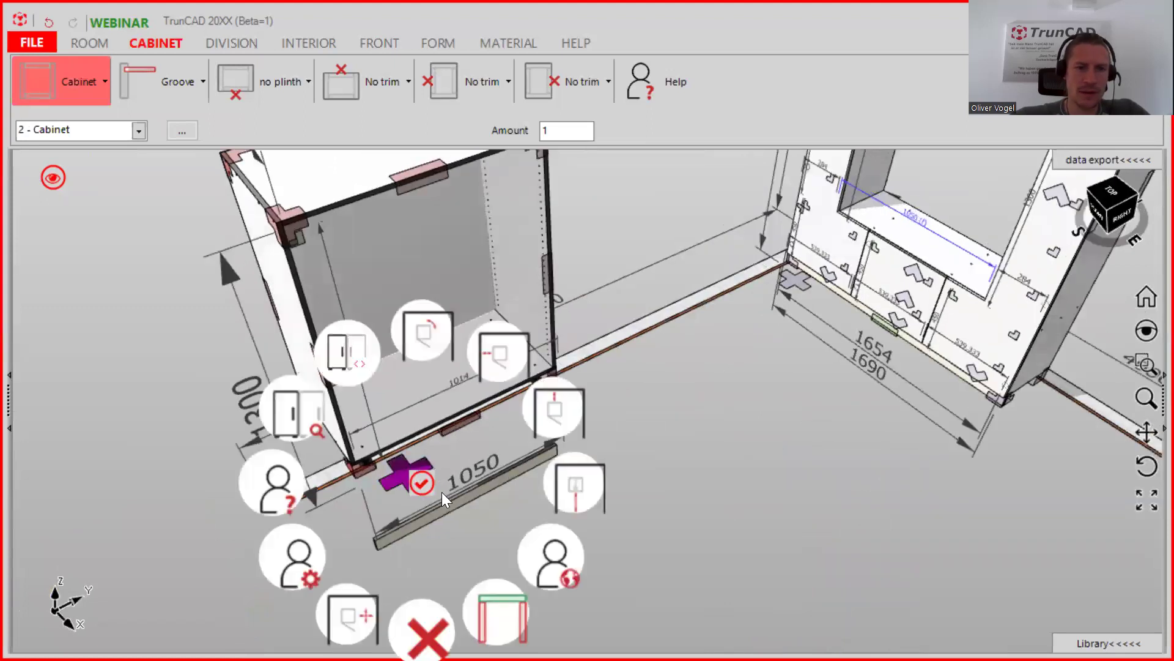
left_click(430, 616)
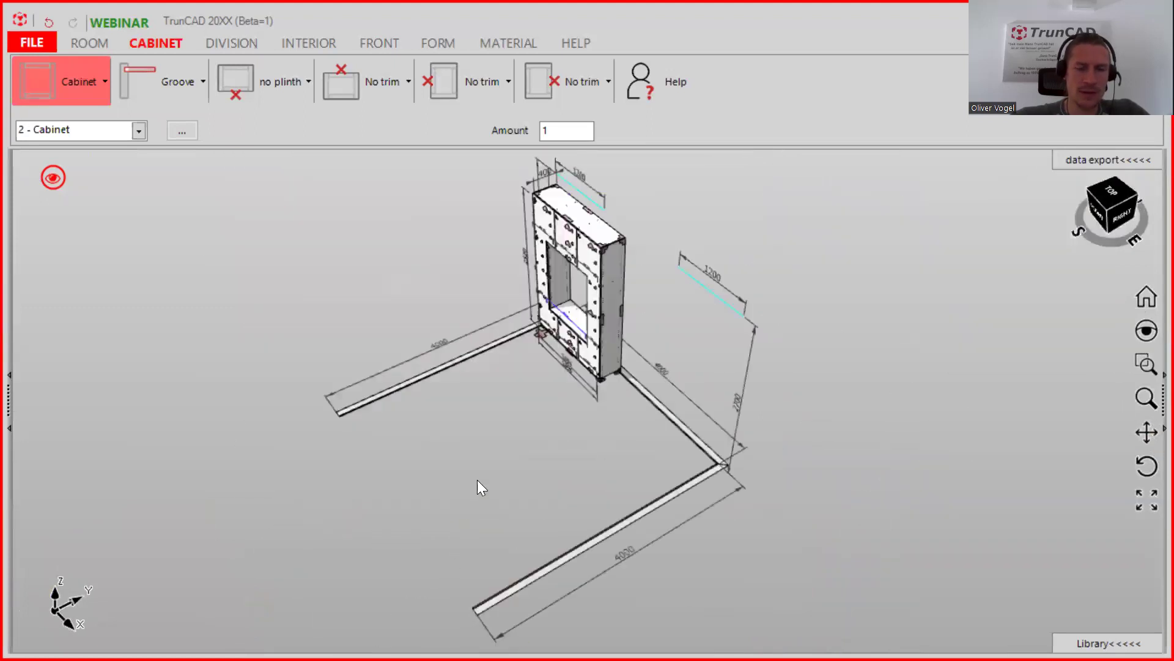
Place the new cabinet on the wall behind the wardrobe, within its central opening, and check its position.
scroll(503, 440, "down", 2)
scroll(597, 382, "up", 5)
middle_click_drag(597, 381, 634, 400)
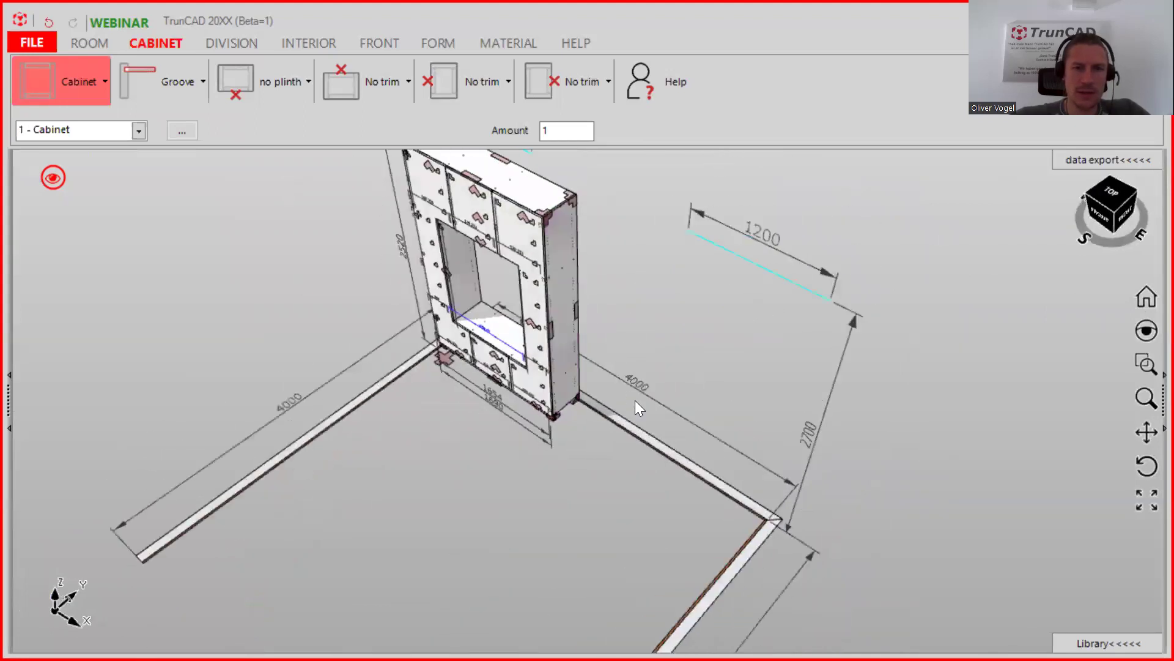
scroll(635, 400, "up", 4)
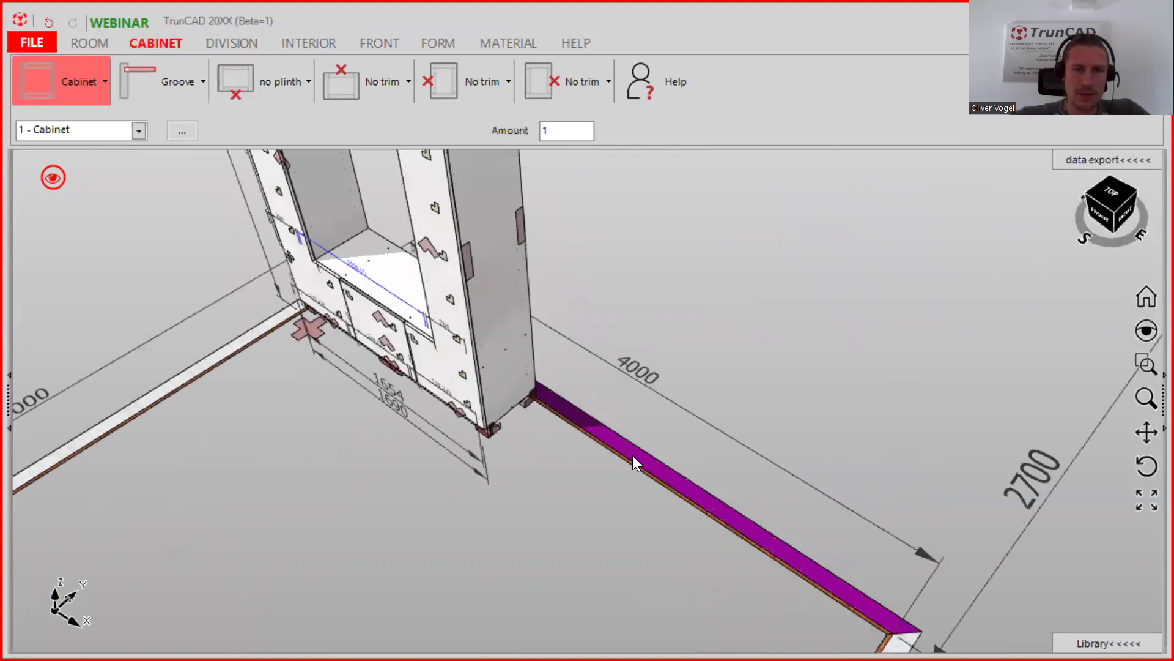
left_click(47, 88)
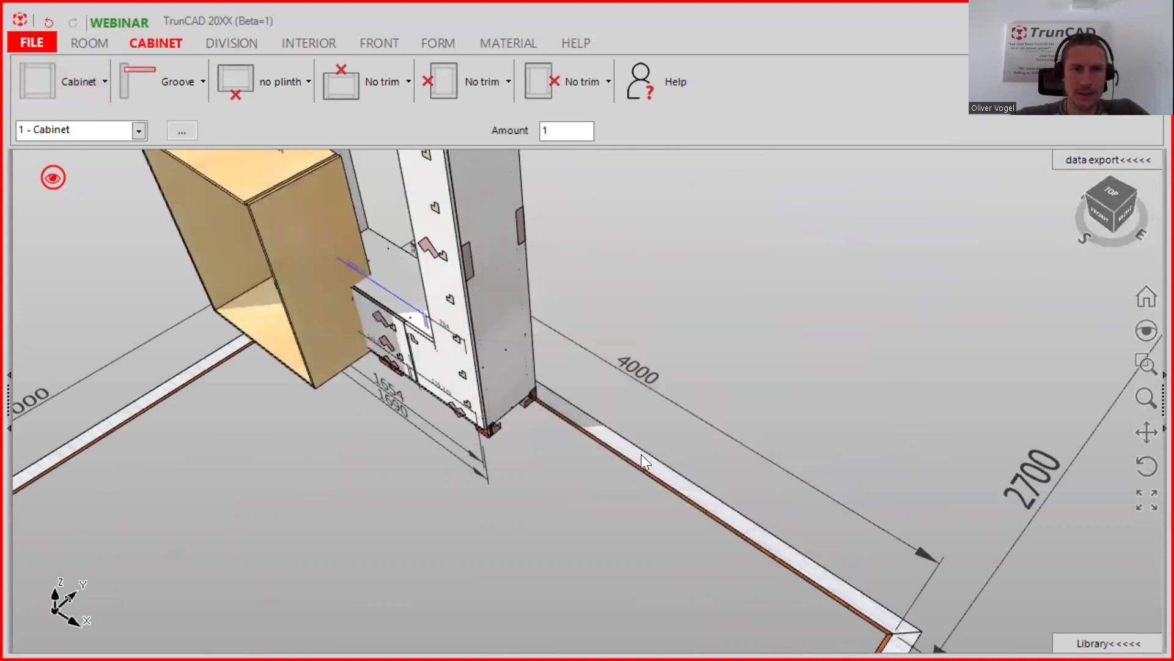
left_click(636, 461)
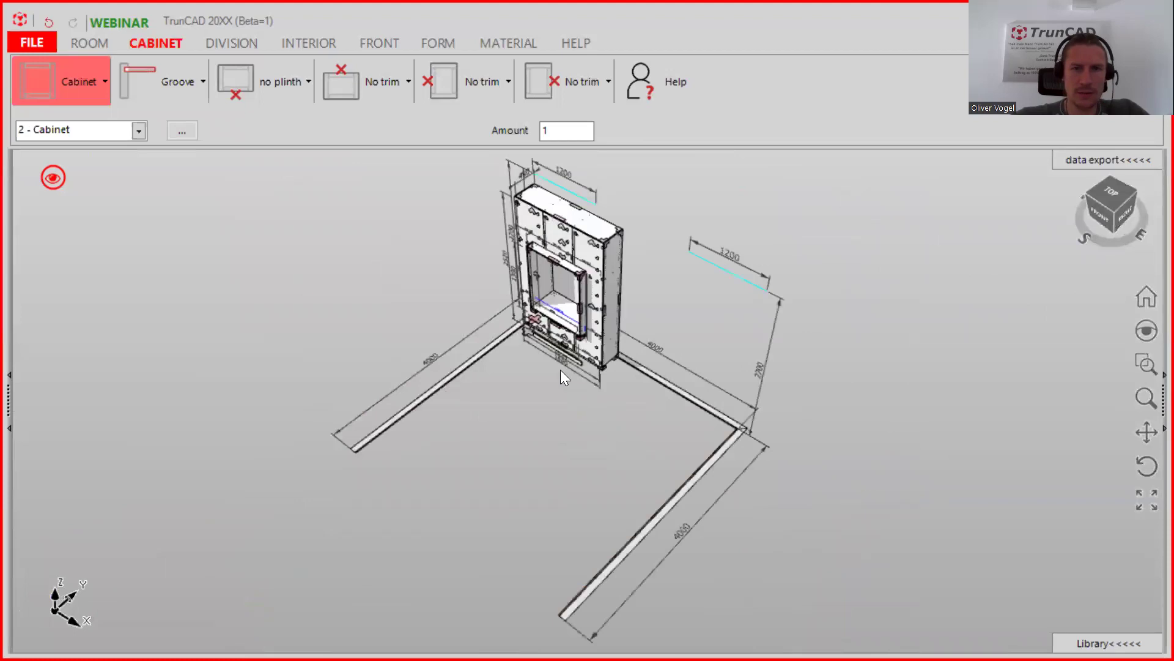
scroll(515, 323, "up", 5)
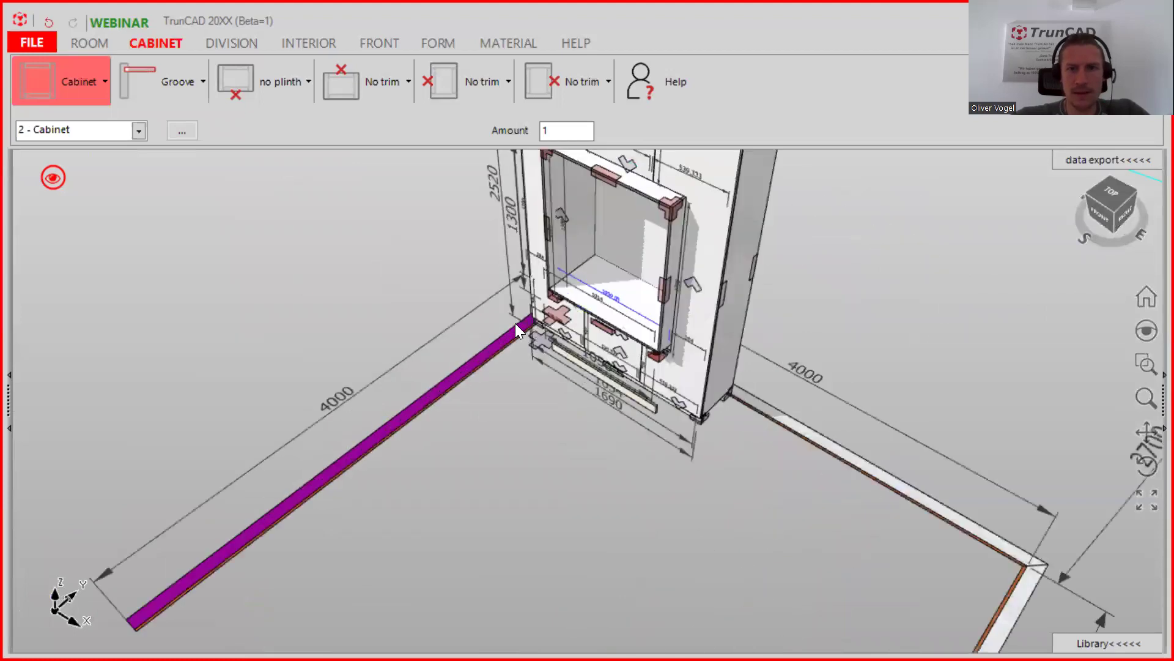
Disable the plinth legs, the trim option and the legs beneath the middle side for cabinet 1, the wardrobe.
scroll(729, 320, "up", 5)
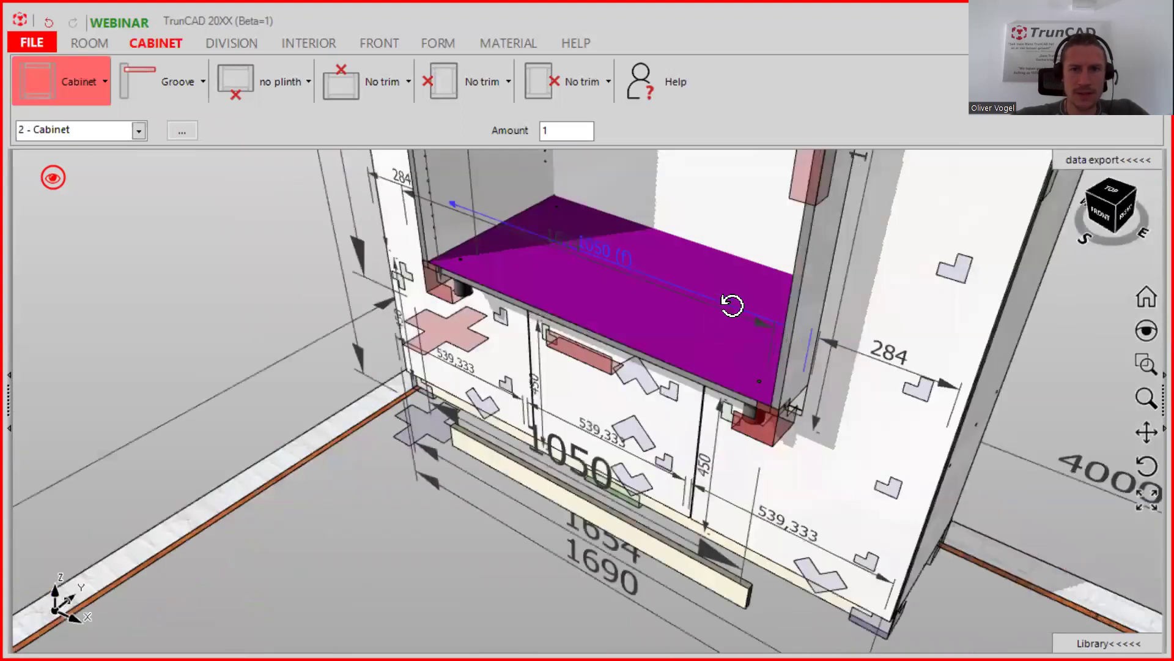
mouse_move(703, 340)
middle_mouse_down()
mouse_move(725, 326)
mouse_move(698, 333)
middle_mouse_up()
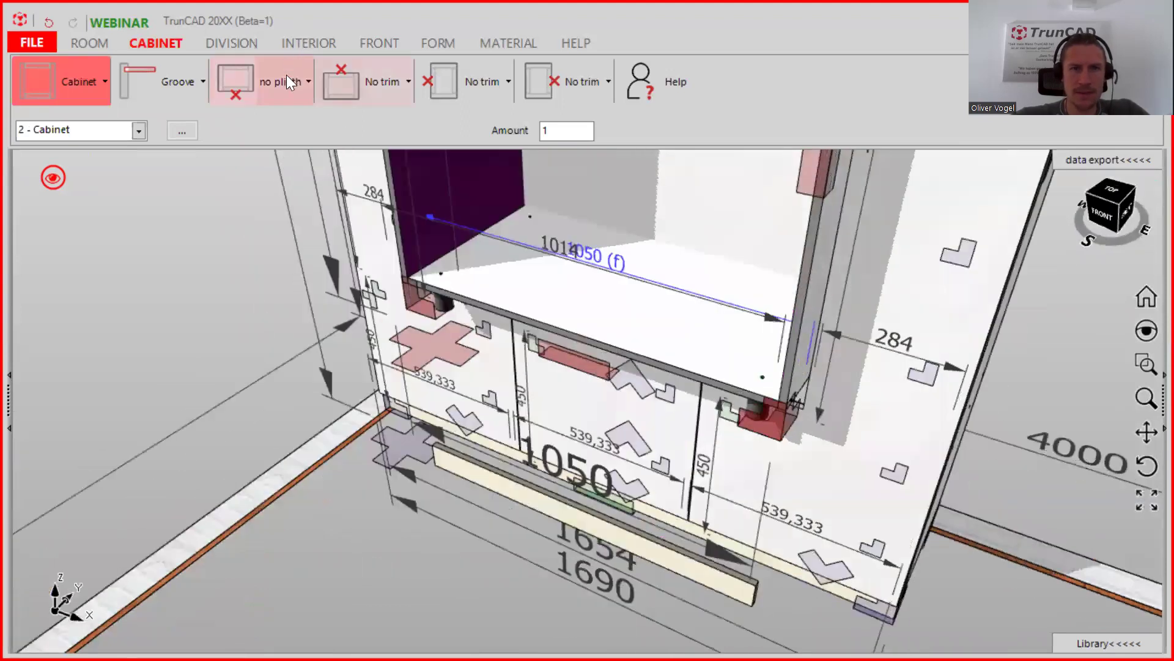
left_click(286, 75)
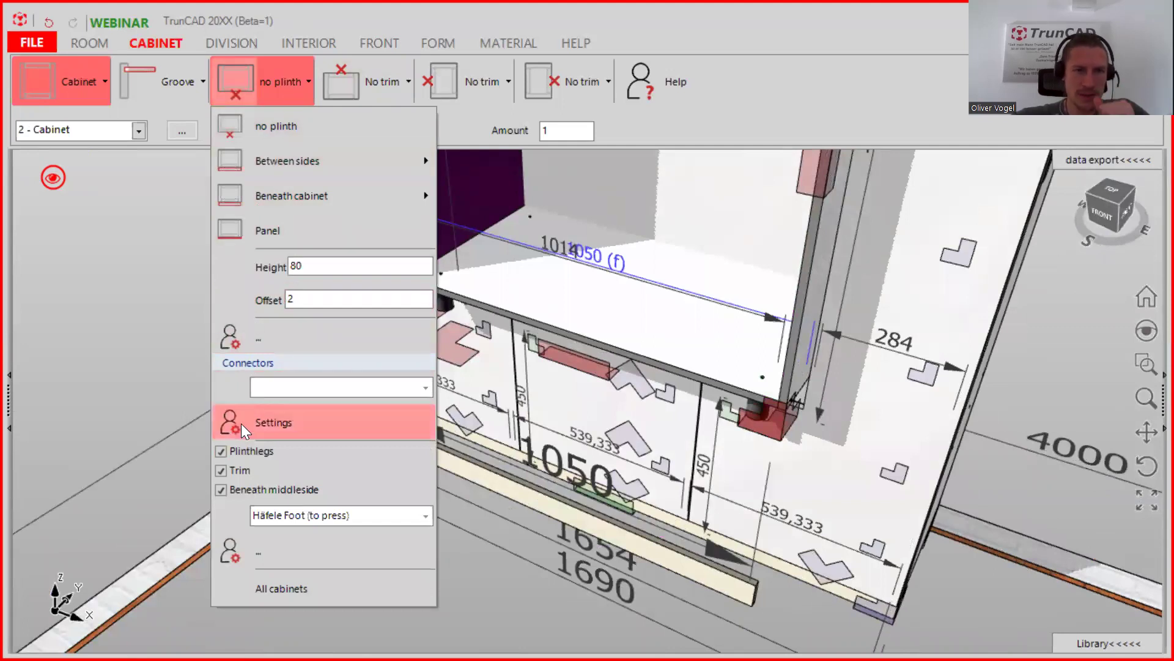
left_click(222, 471)
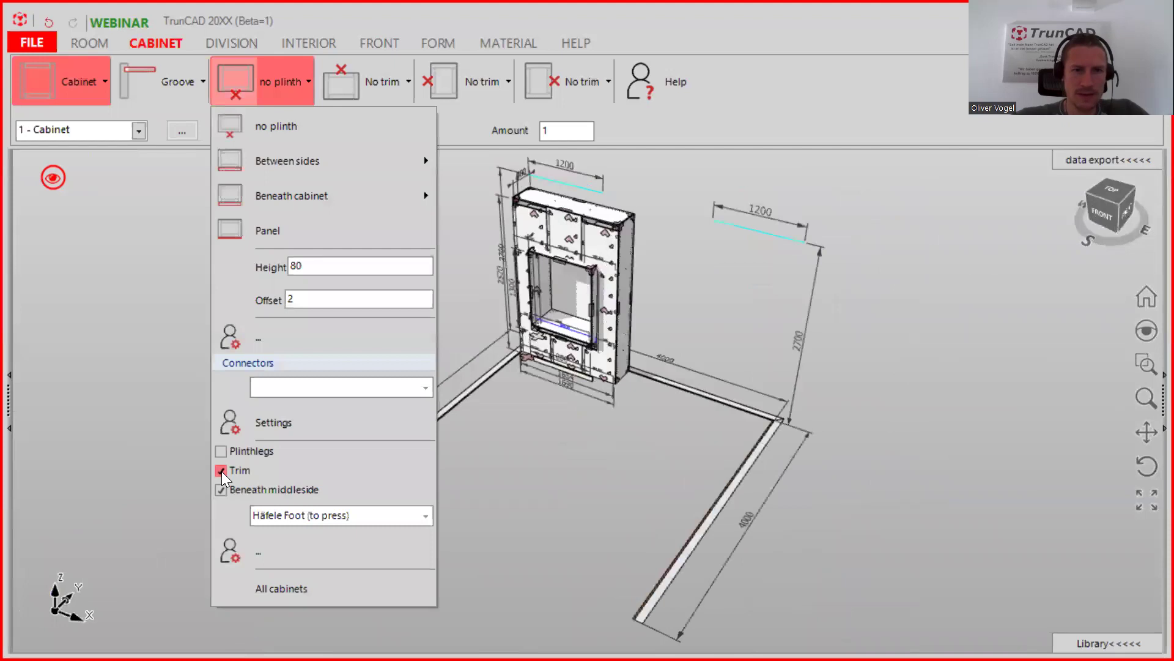
left_click(223, 470)
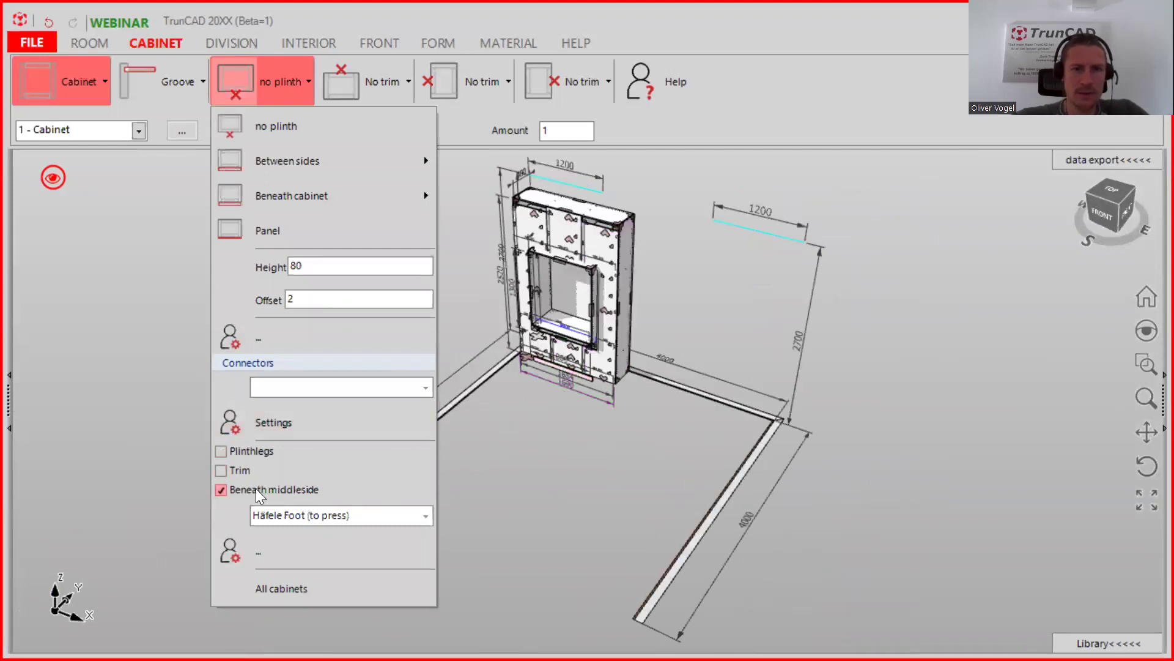
left_click(220, 489)
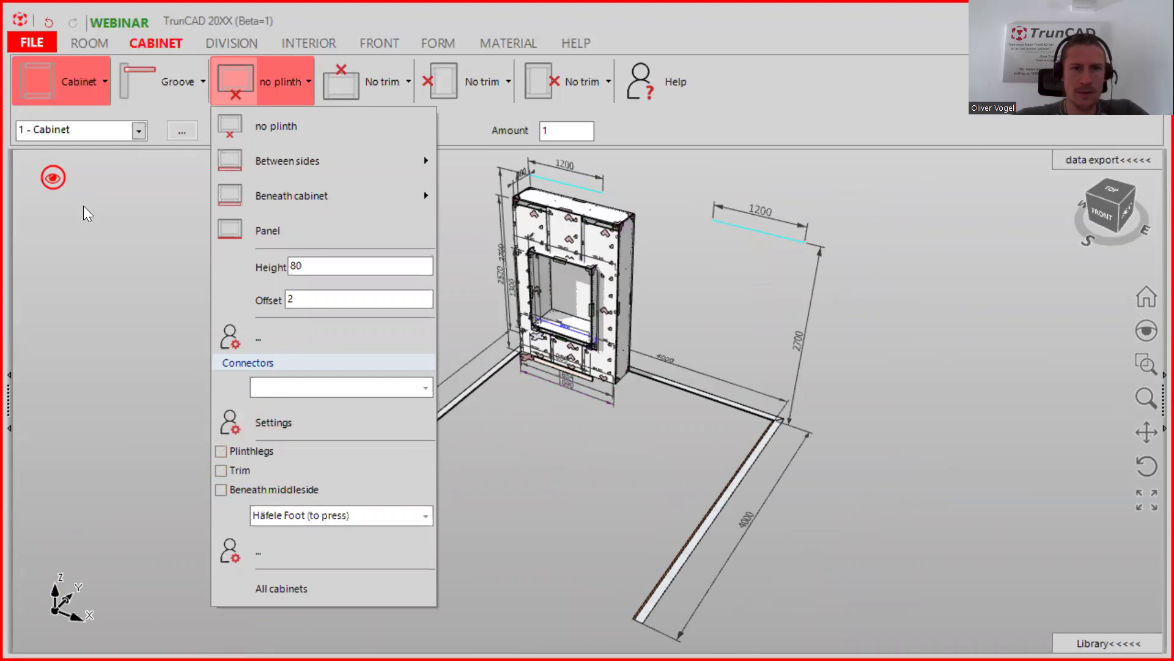
Disable the plinth legs, the trim option and the legs beneath the middle side for cabinet 2 in the opening.
left_click(139, 131)
left_click(94, 168)
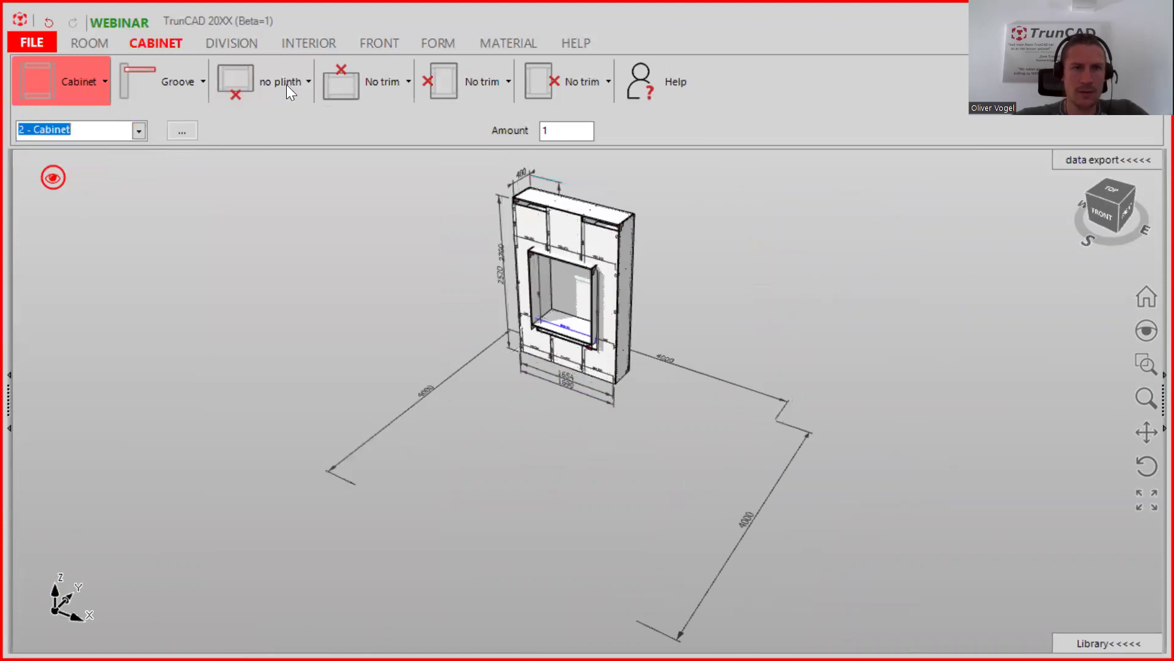
left_click(287, 84)
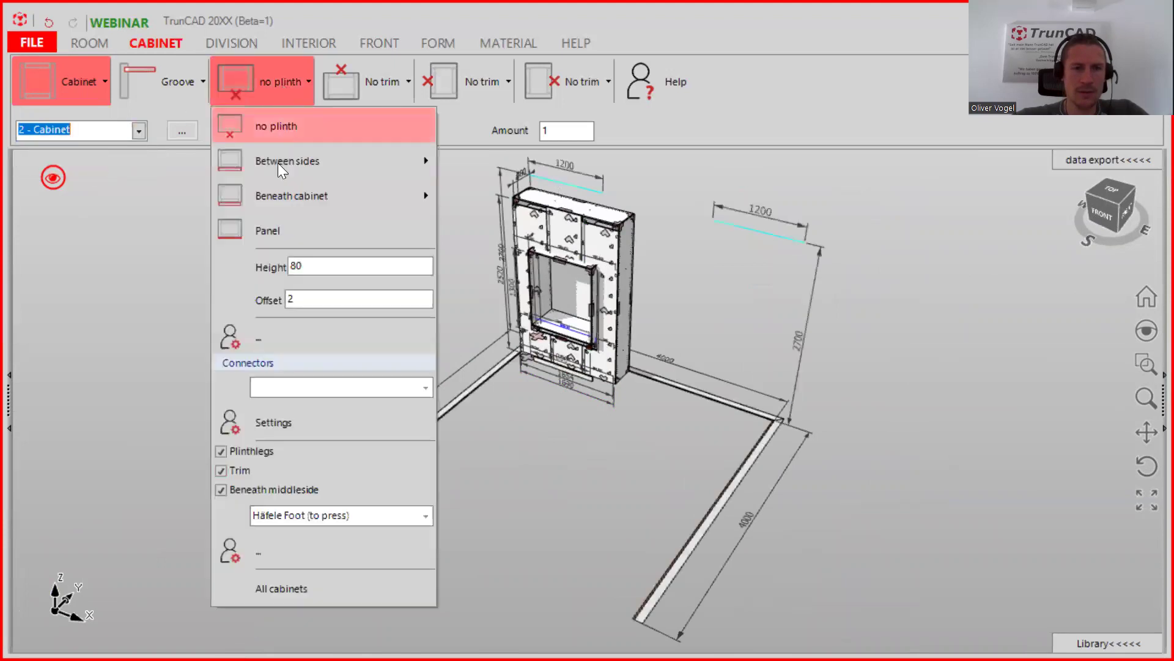
left_click(220, 471)
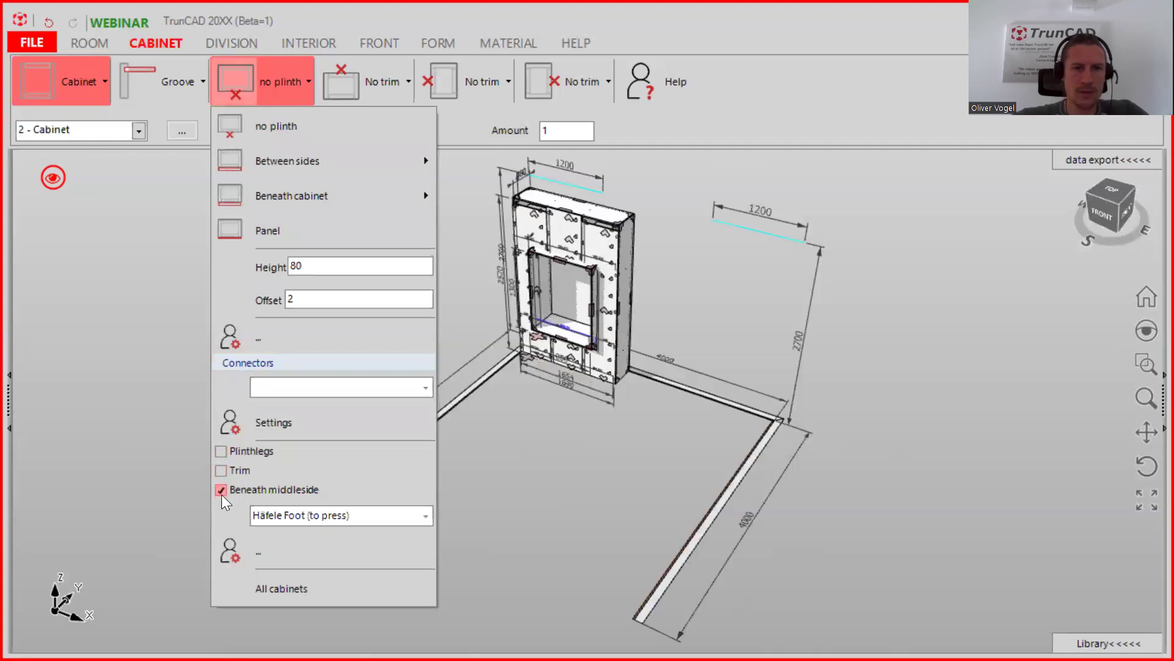
left_click(220, 489)
left_click(675, 254)
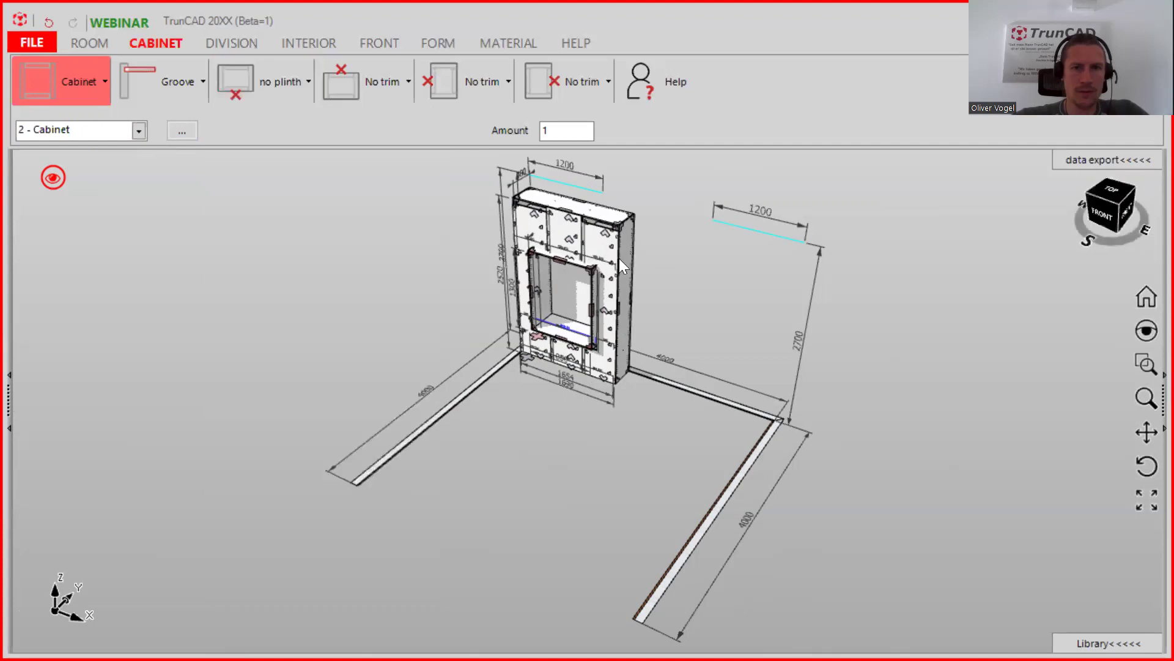
Give cabinet 1, the wardrobe, a plinth of the Beneath cabinet type.
scroll(535, 237, "up", 5)
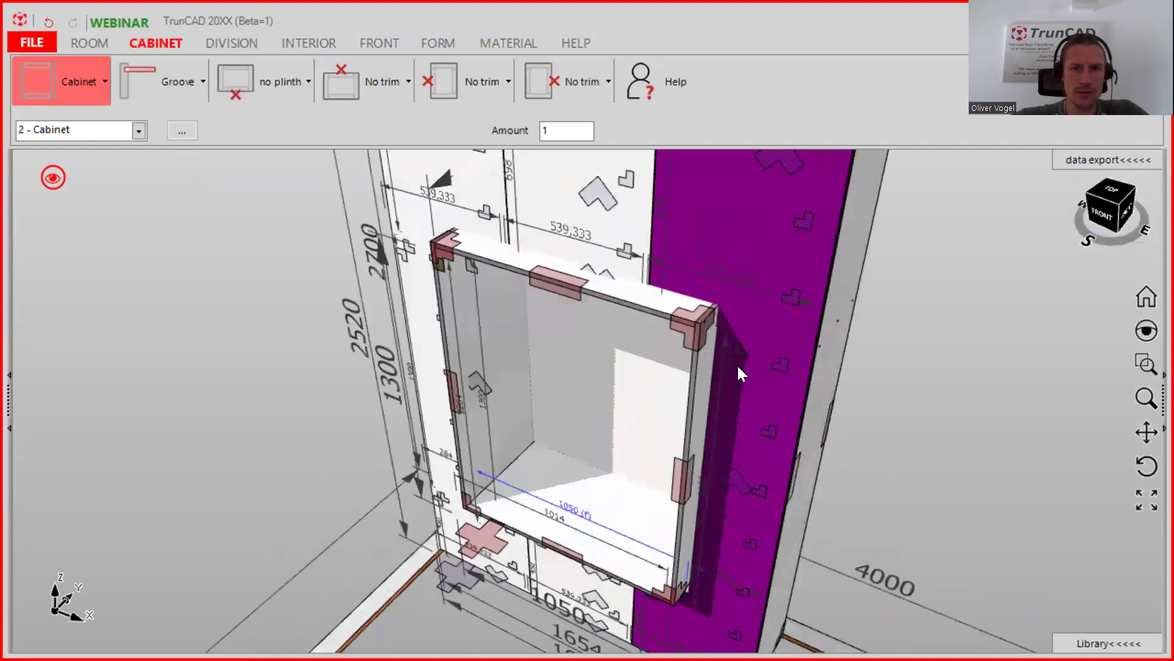
scroll(728, 343, "up", 3)
middle_click_drag(720, 328, 668, 309)
scroll(671, 314, "down", 2)
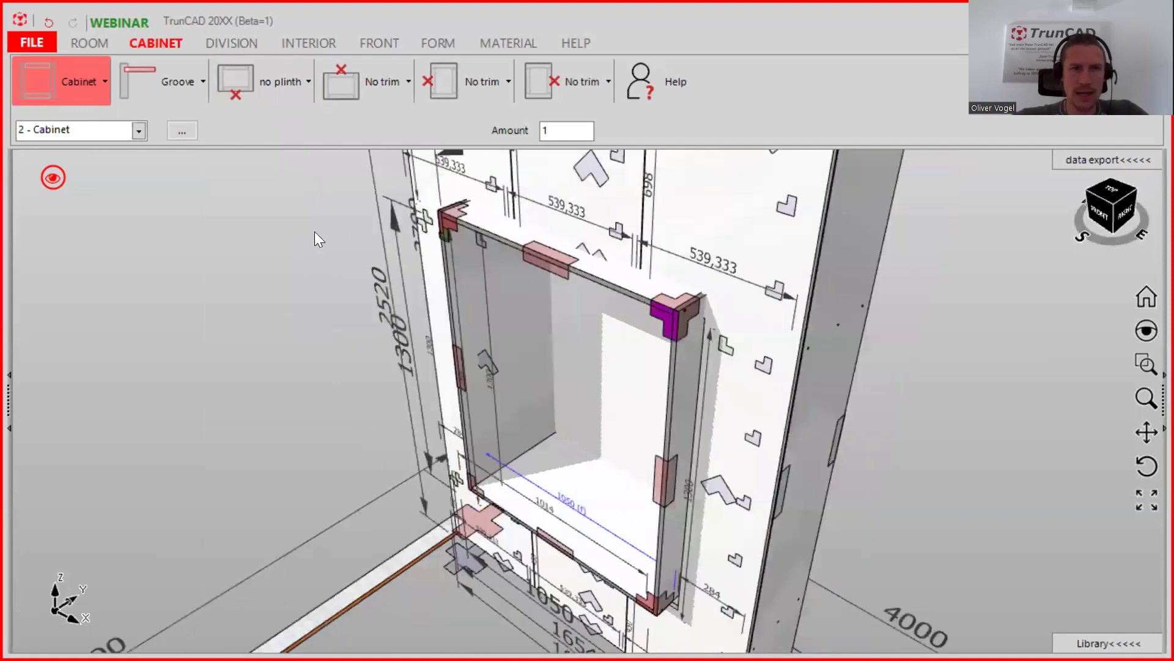
scroll(646, 420, "down", 4)
middle_click_drag(684, 578, 688, 410)
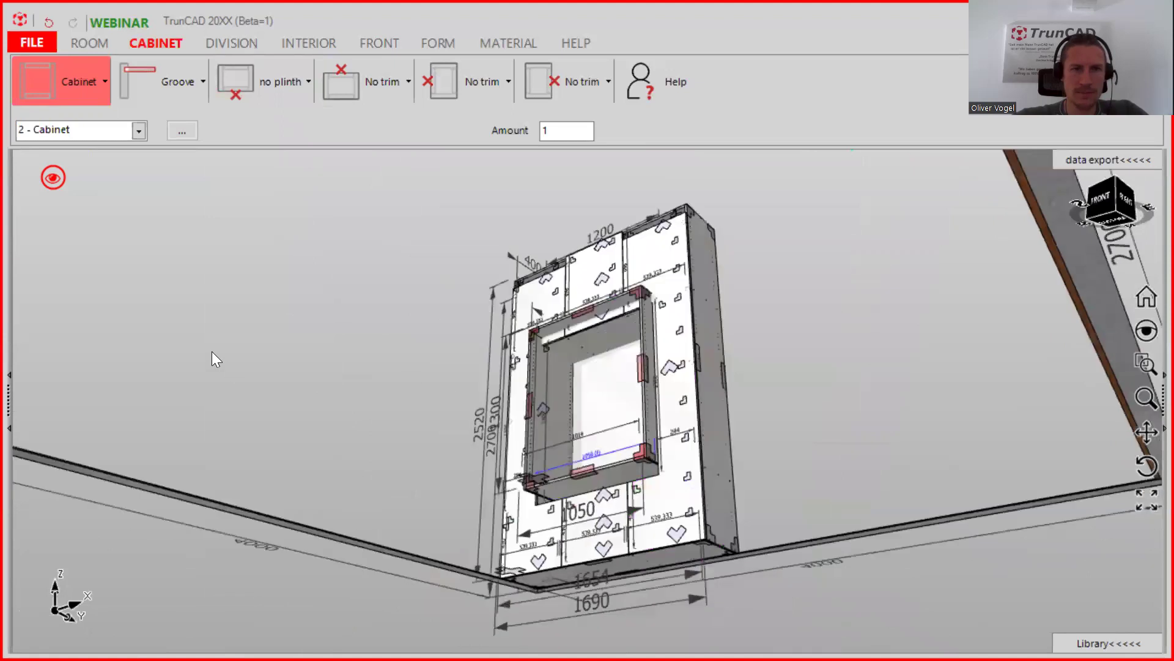
left_click(138, 131)
left_click(117, 149)
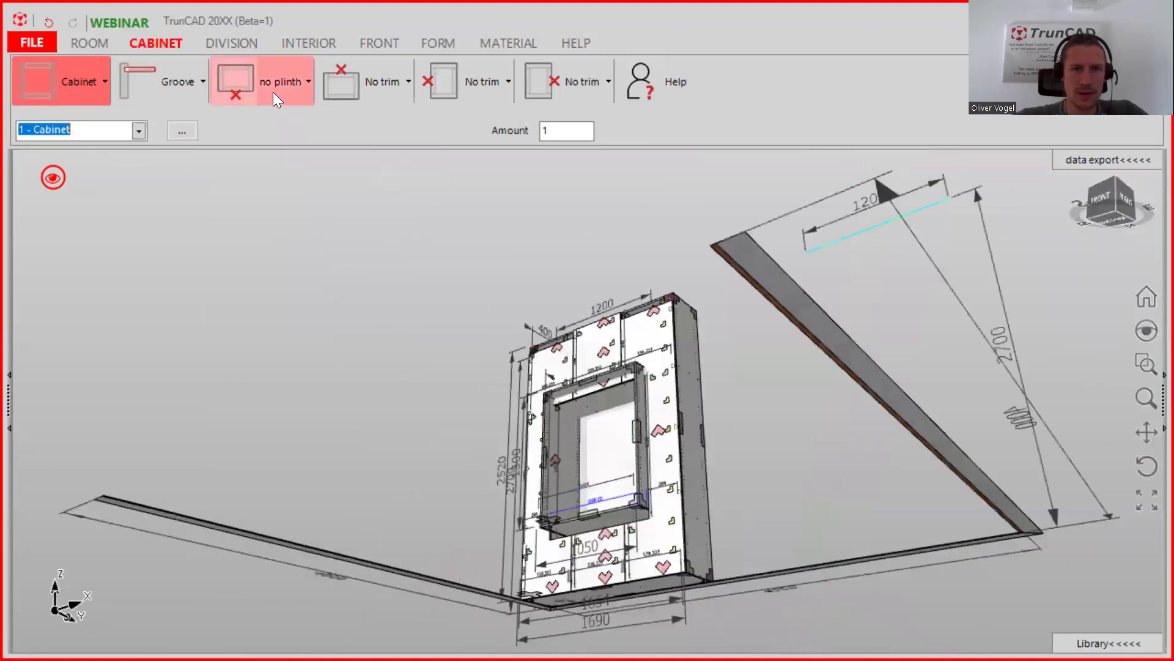
left_click(273, 91)
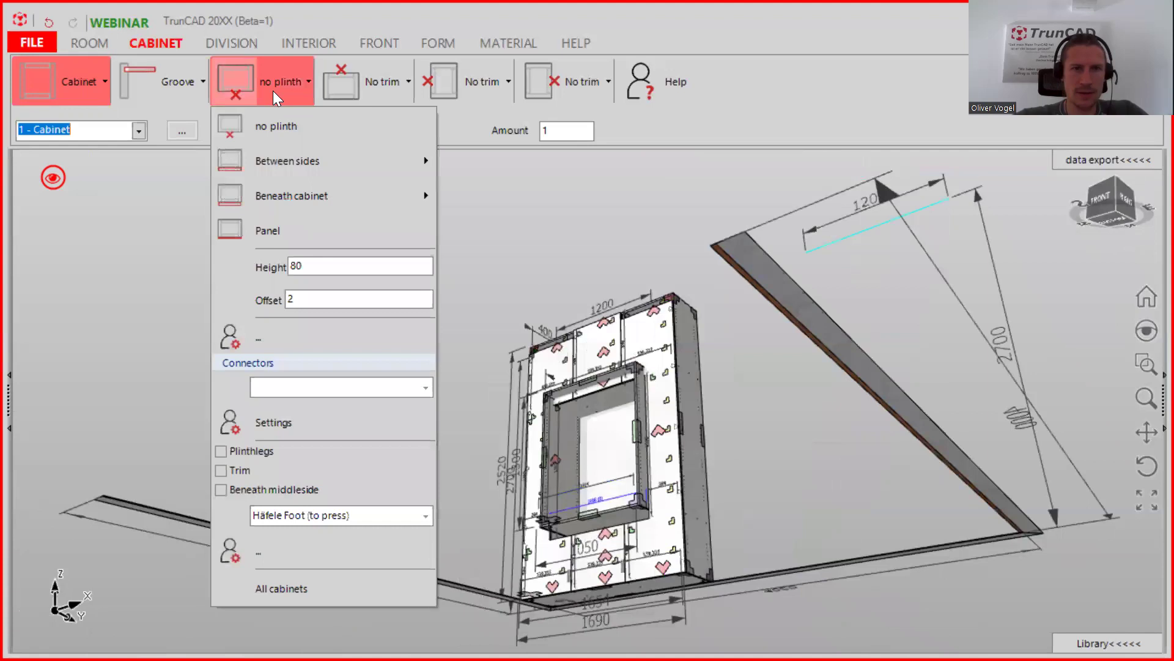
left_click(301, 188)
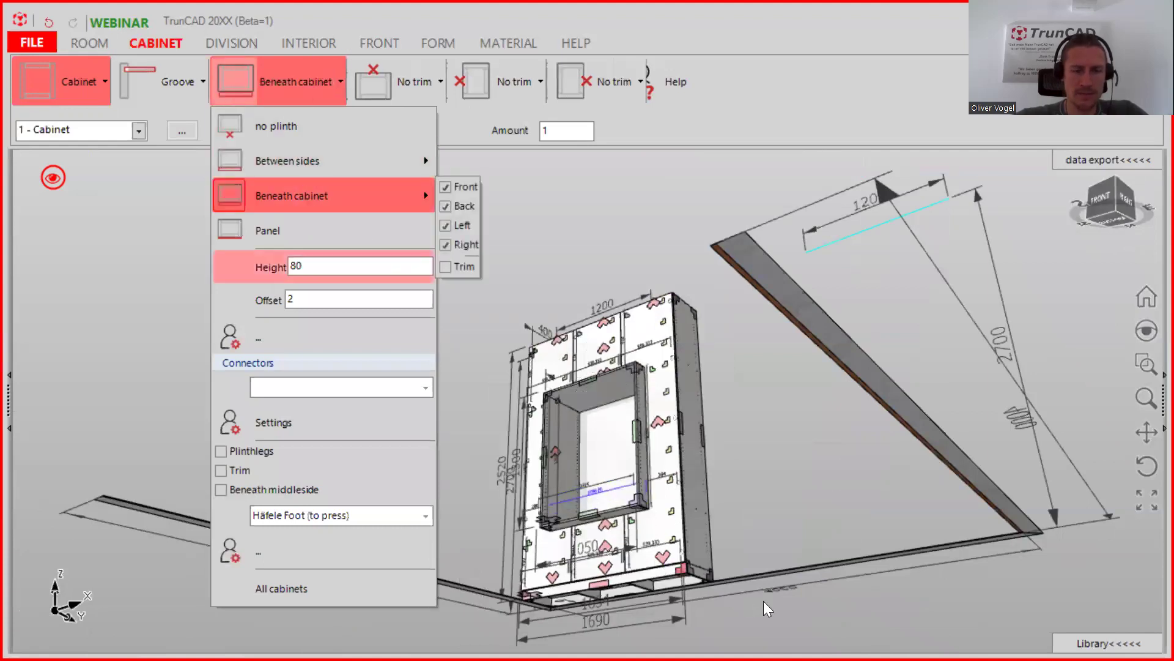
left_click(795, 555)
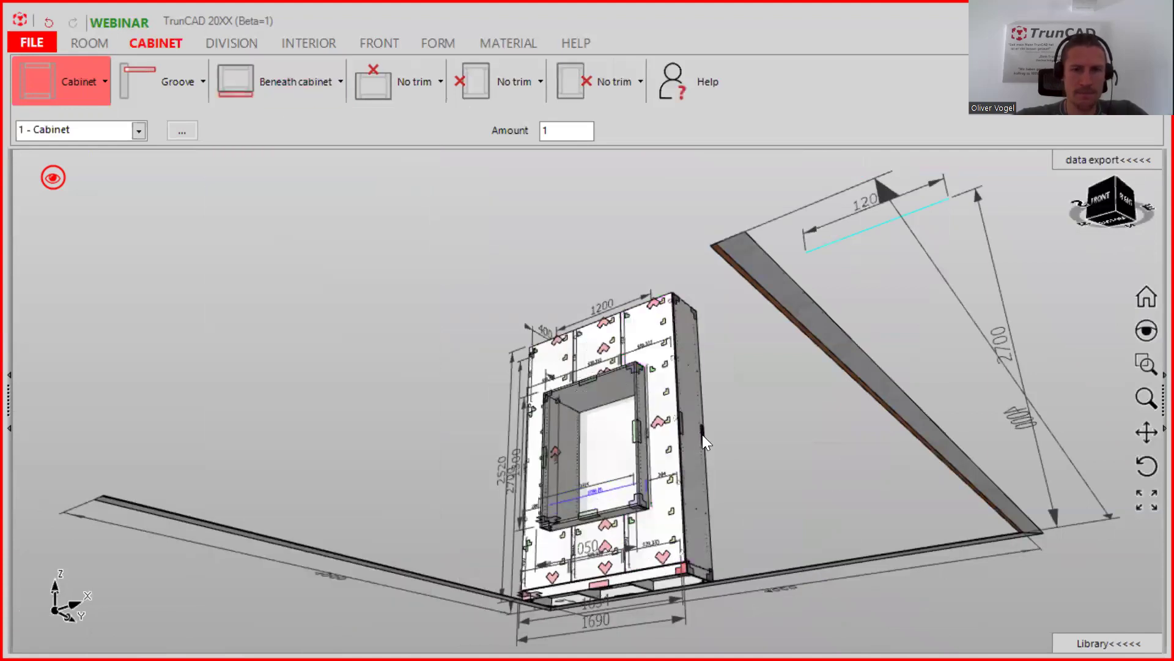
Examine the wardrobe front and the fit of the second cabinet in its opening from several angles.
scroll(702, 435, "up", 2)
middle_click_drag(702, 434, 742, 510)
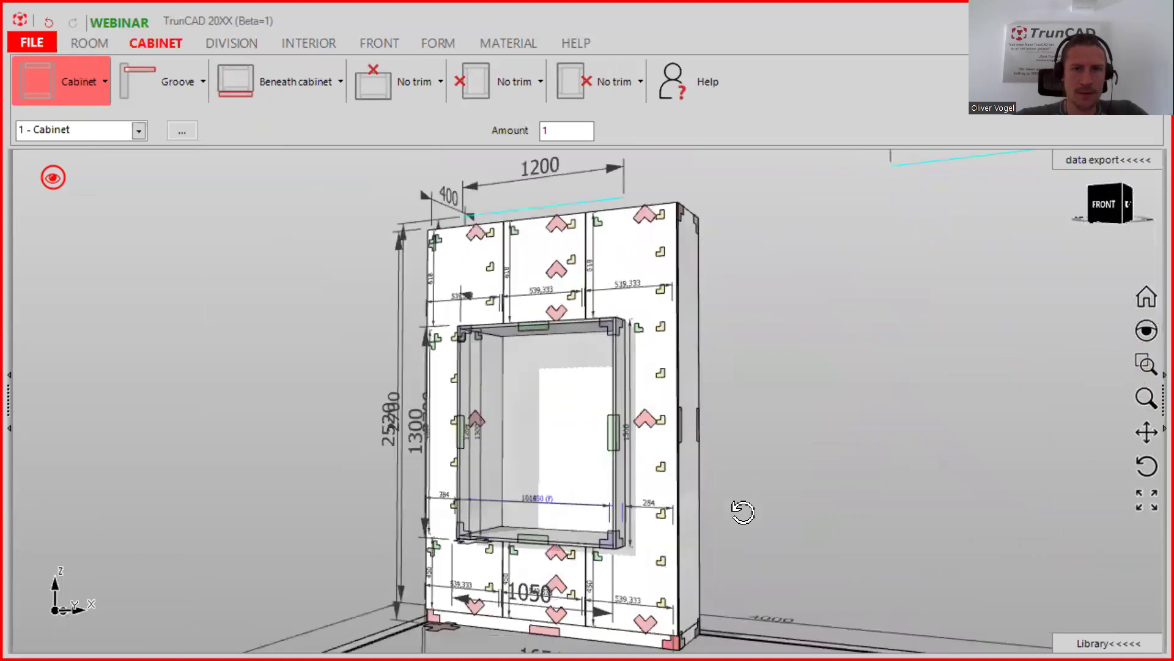
scroll(560, 313, "up", 3)
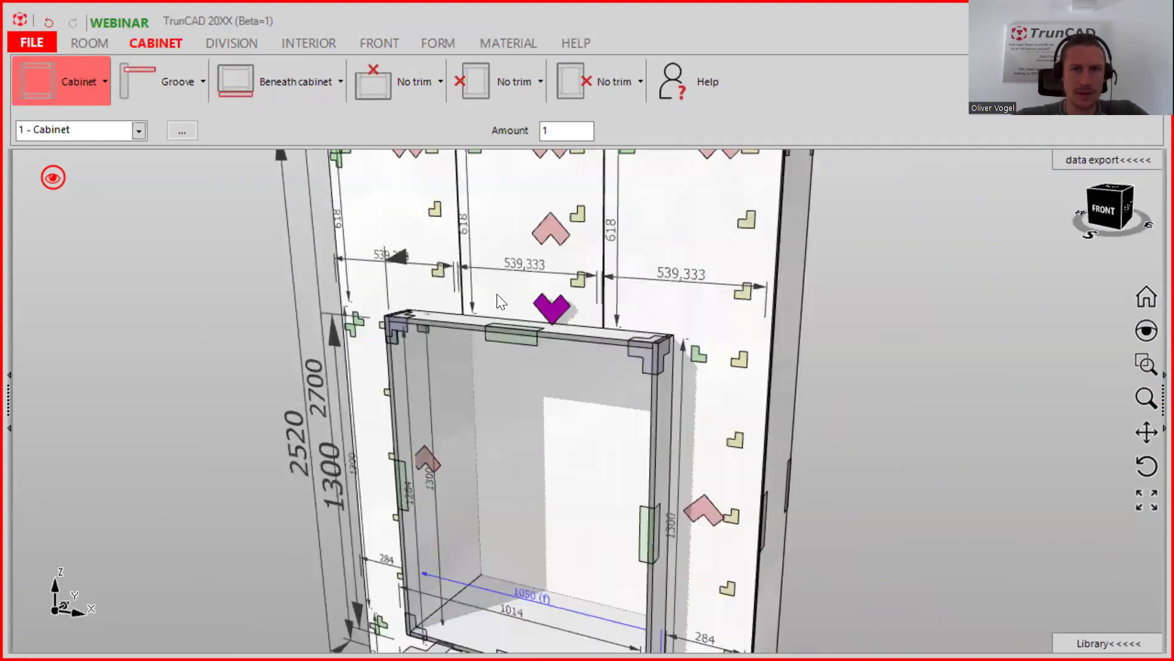
scroll(519, 297, "down", 2)
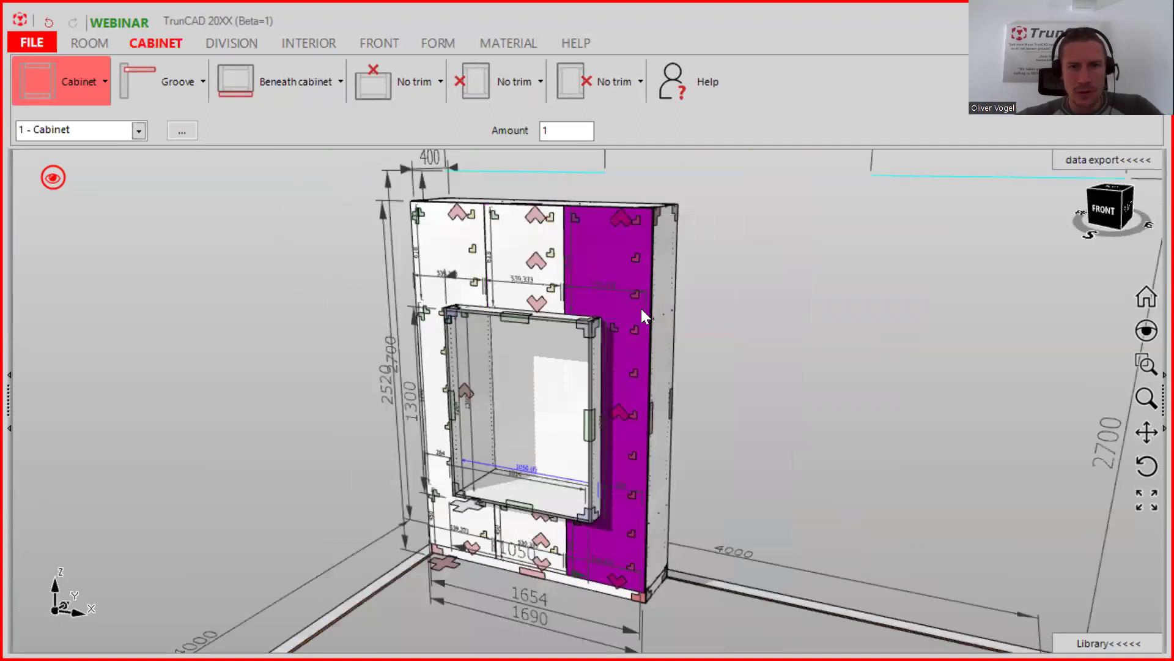
middle_click_drag(632, 364, 606, 364)
scroll(471, 362, "up", 4)
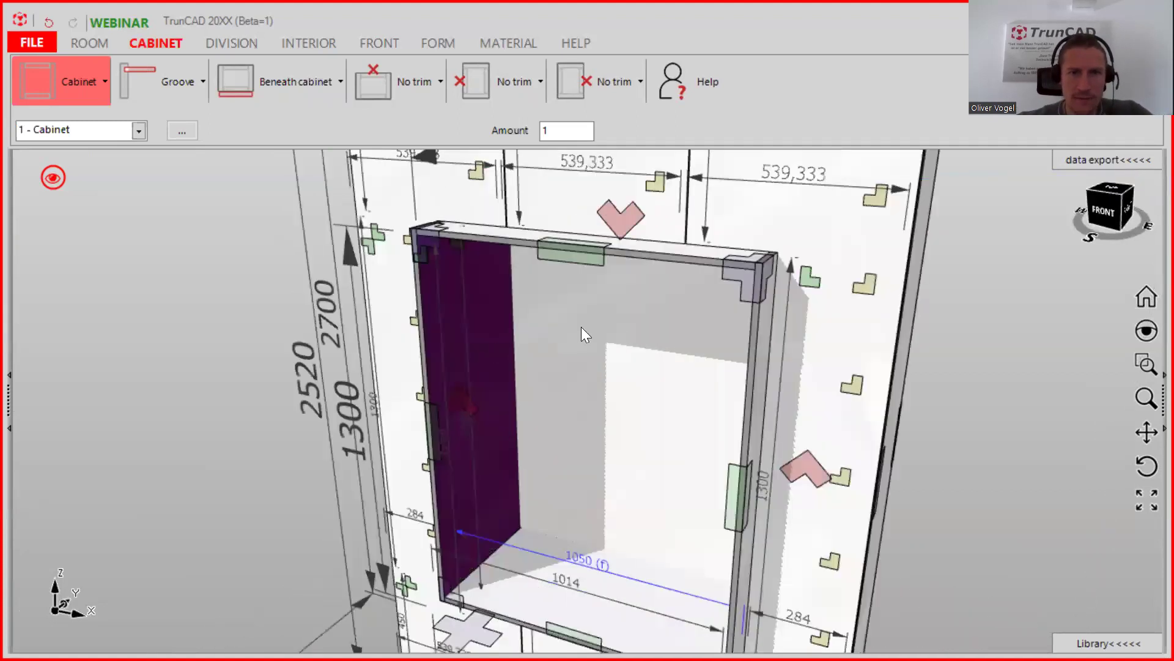
middle_click_drag(226, 340, 413, 336)
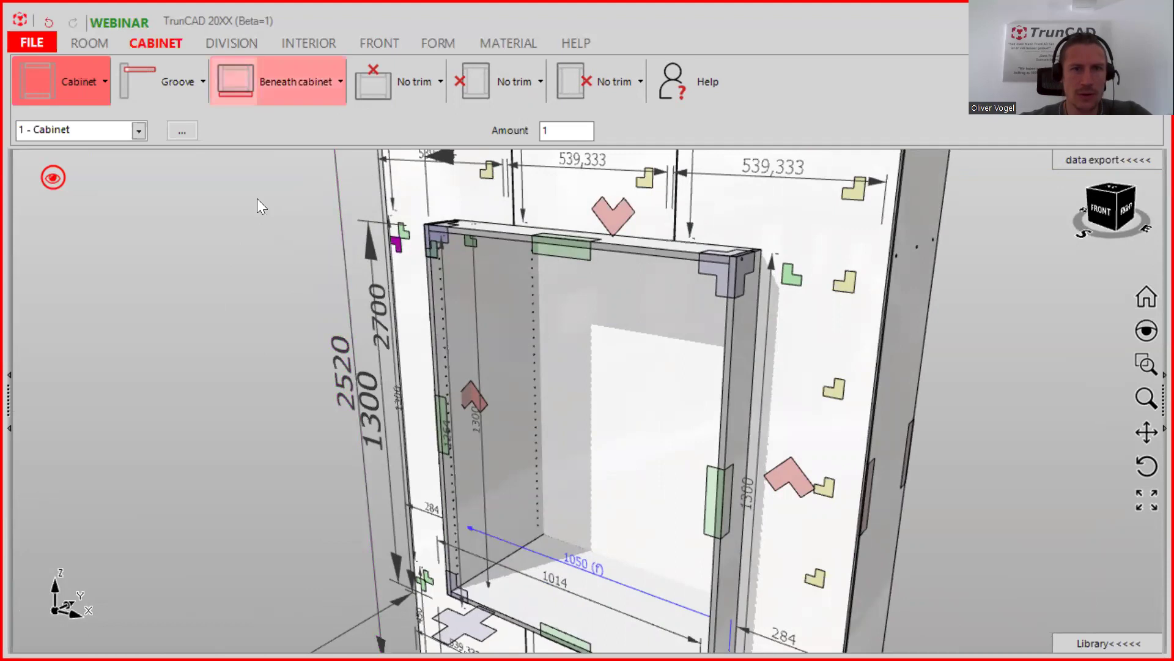
Try to rename cabinet 2 as "Oak insert" by overwriting its name in the cabinet selection.
left_click(133, 131)
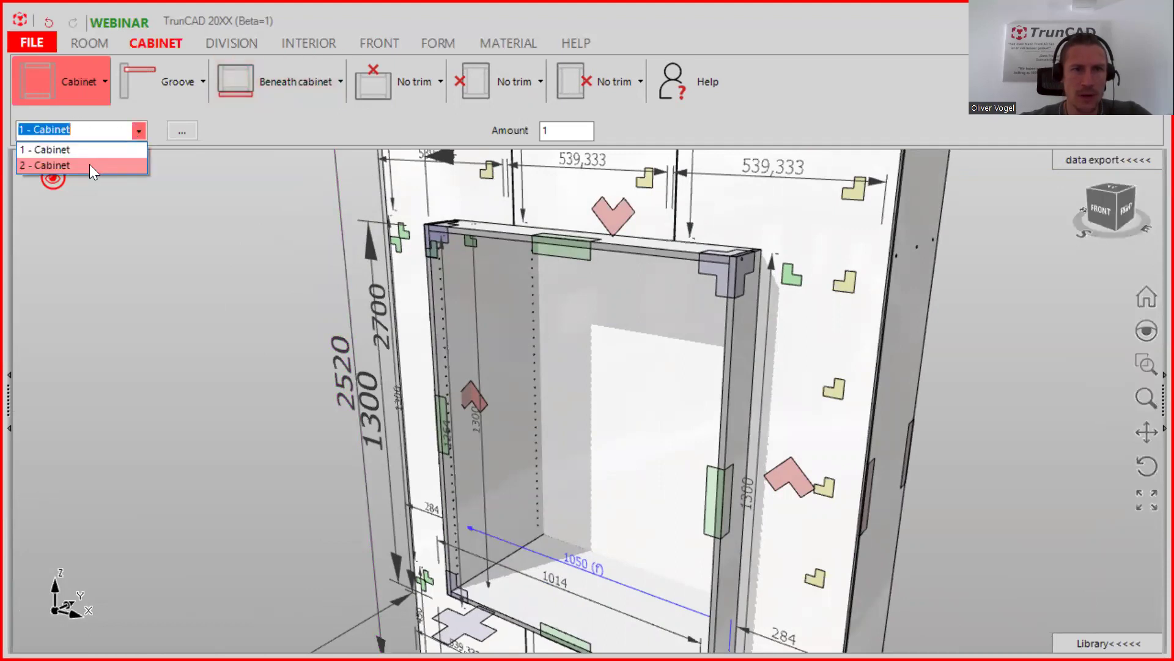
left_click(73, 165)
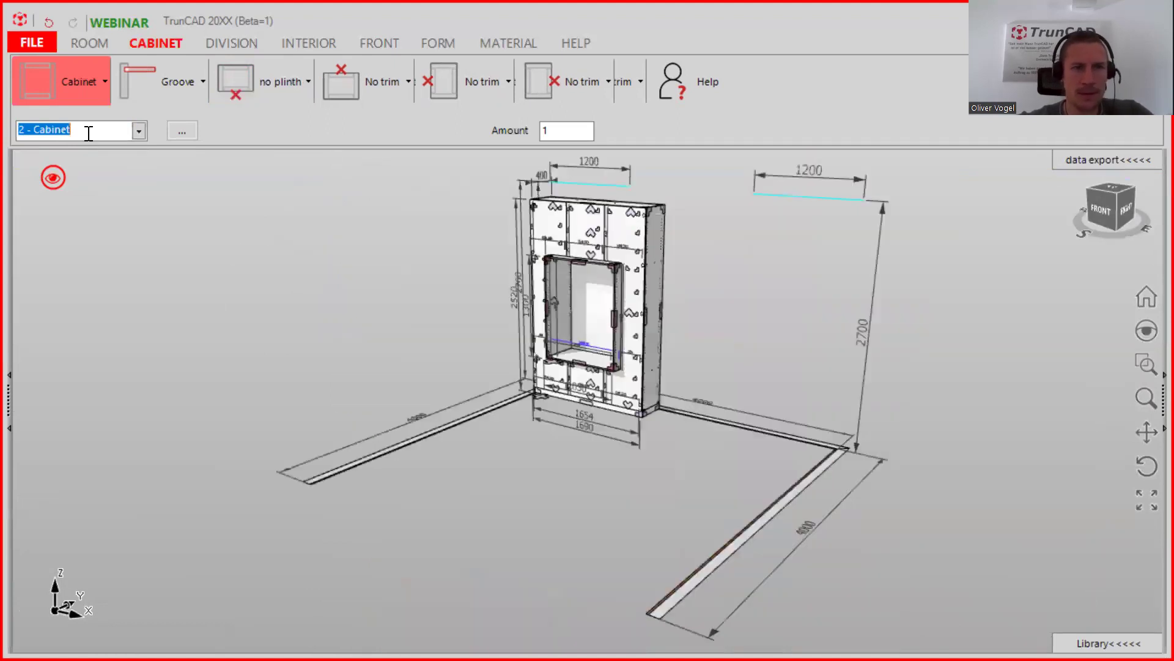
type("Oak insert")
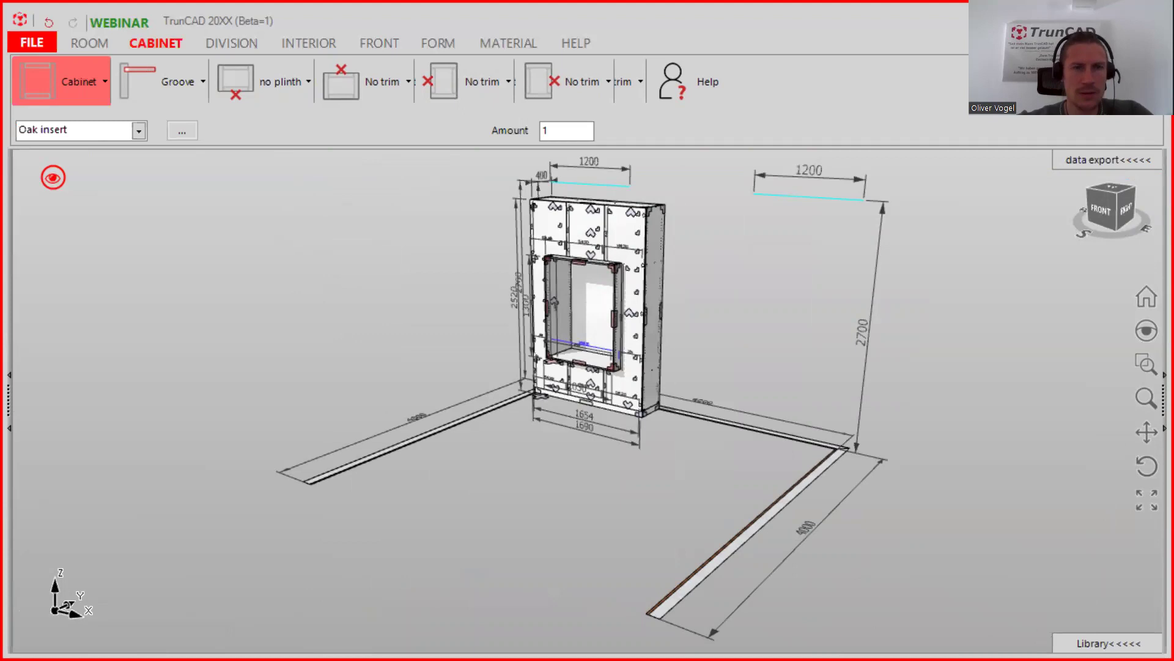
left_click(139, 129)
left_click(139, 130)
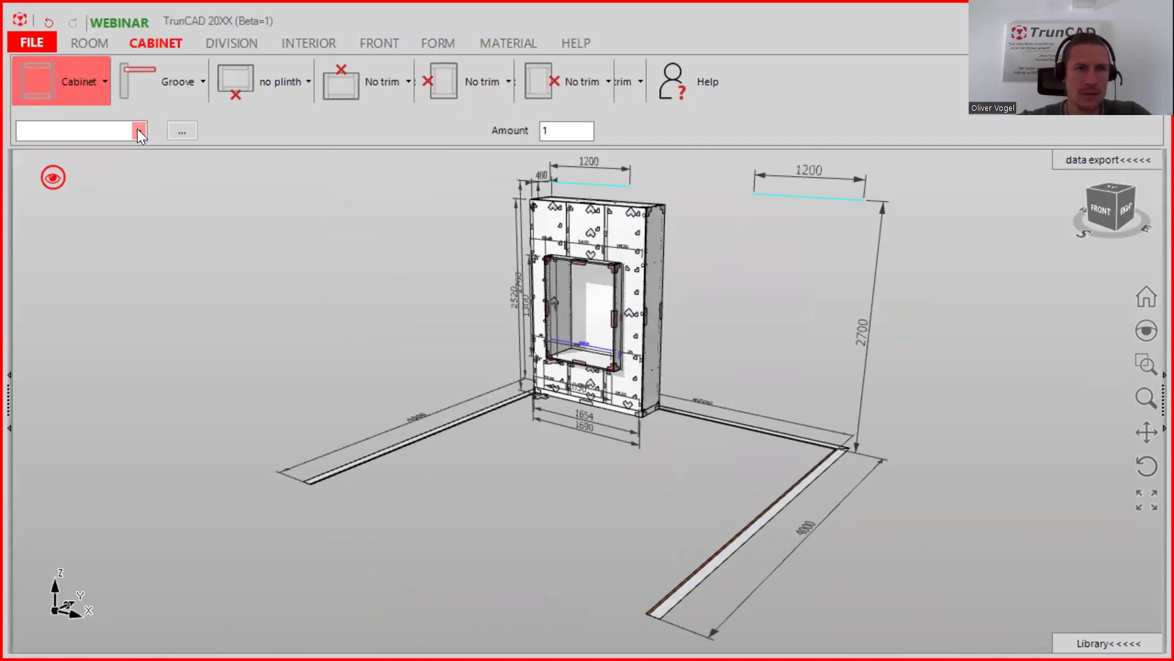
Rename cabinet 2 as "Oak insert" in the cabinet parts list, keeping its ID 2, and check the name in the cabinet selection.
left_click(181, 131)
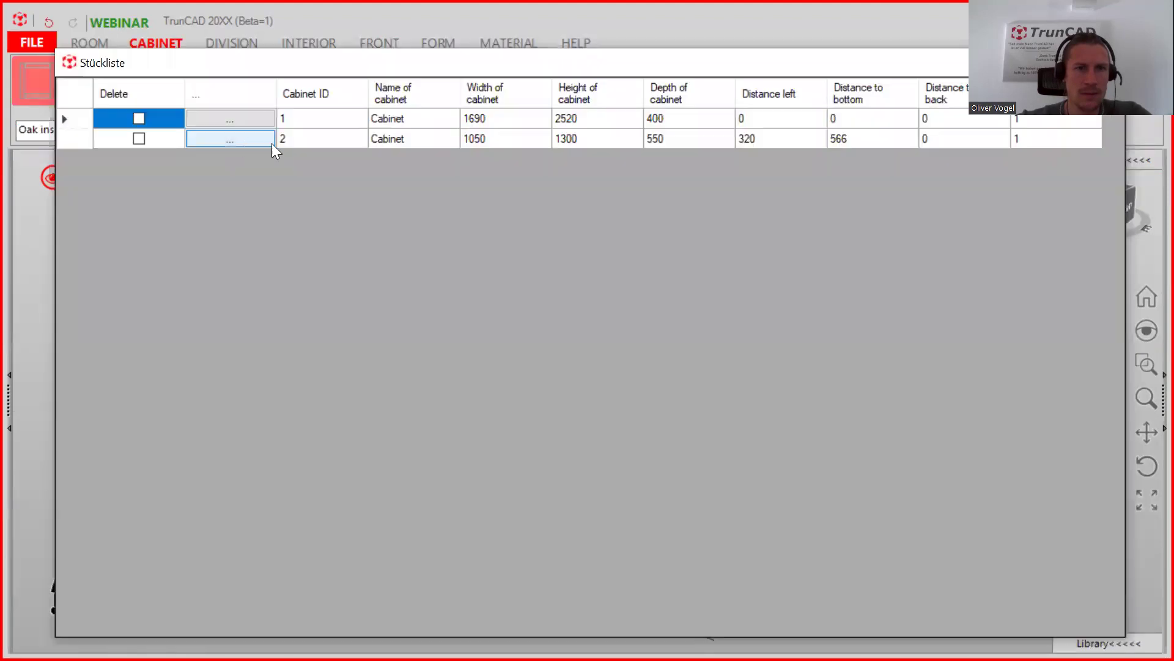
left_click(305, 140)
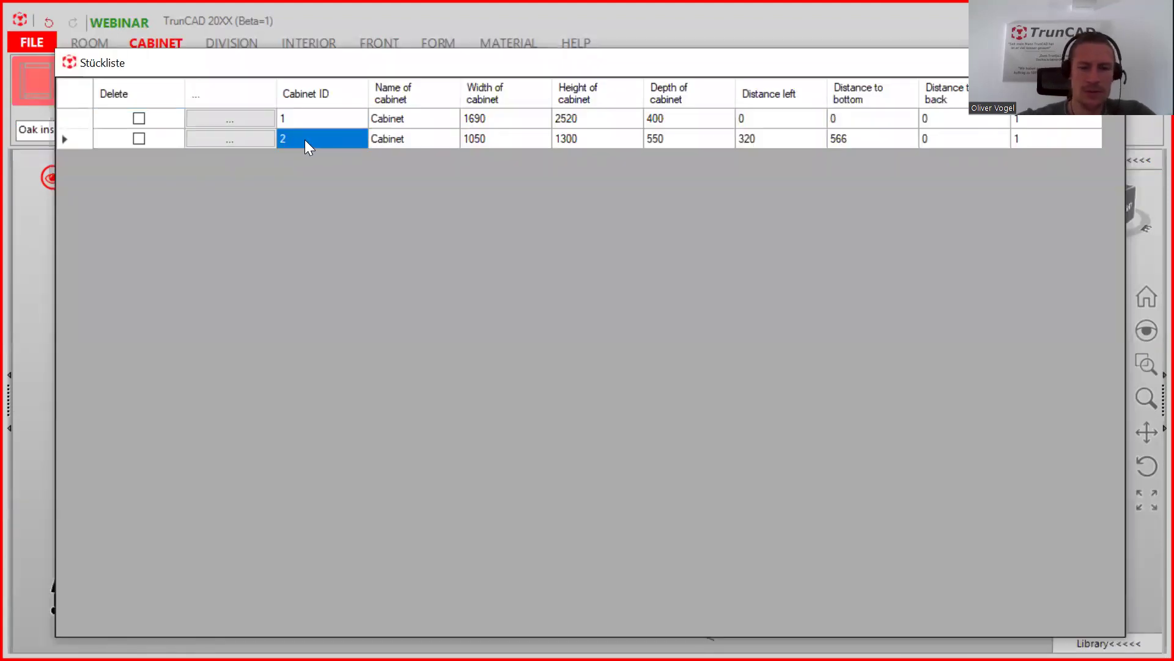
type("0")
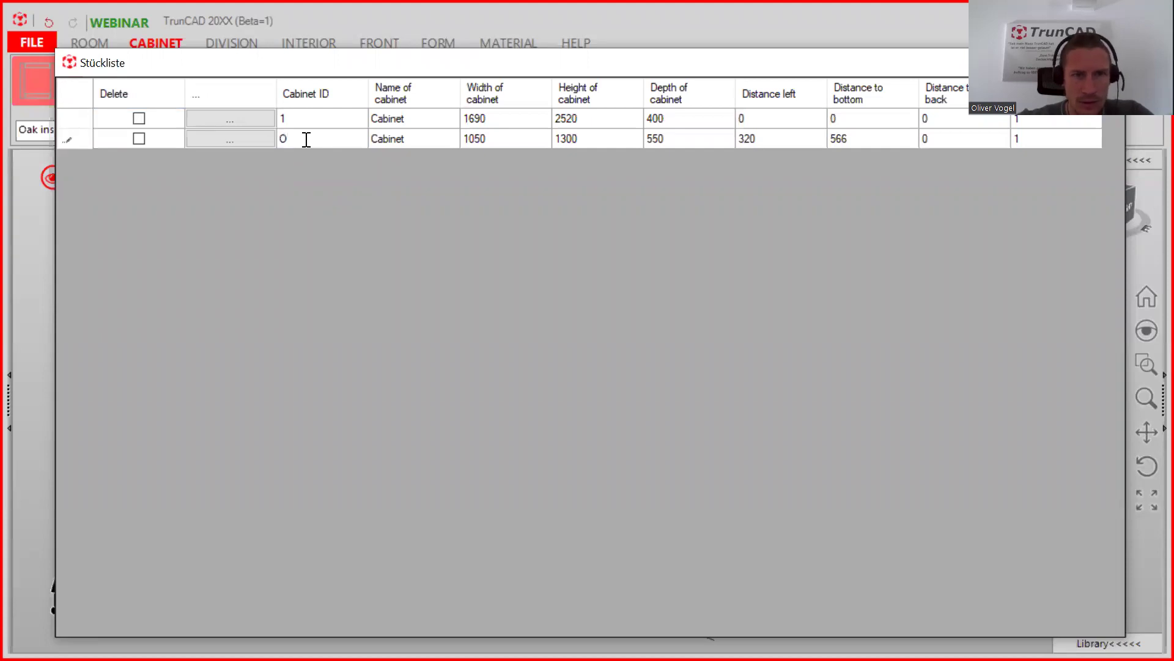
key("BackSpace")
type("2")
left_click(395, 139)
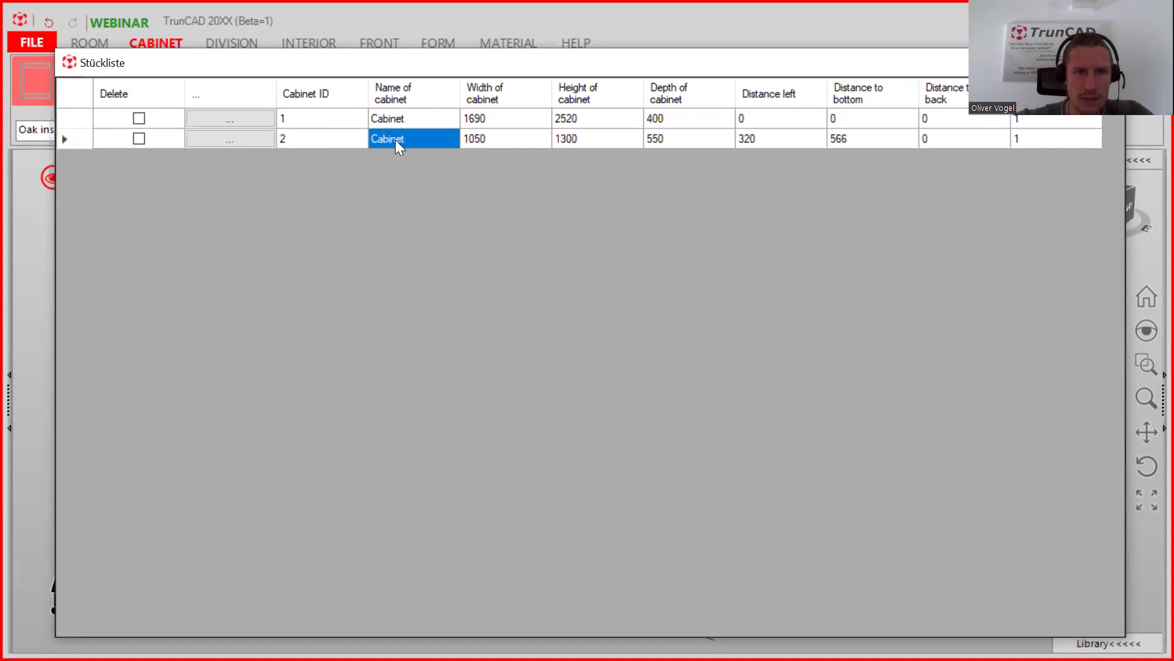
type("Oak inser")
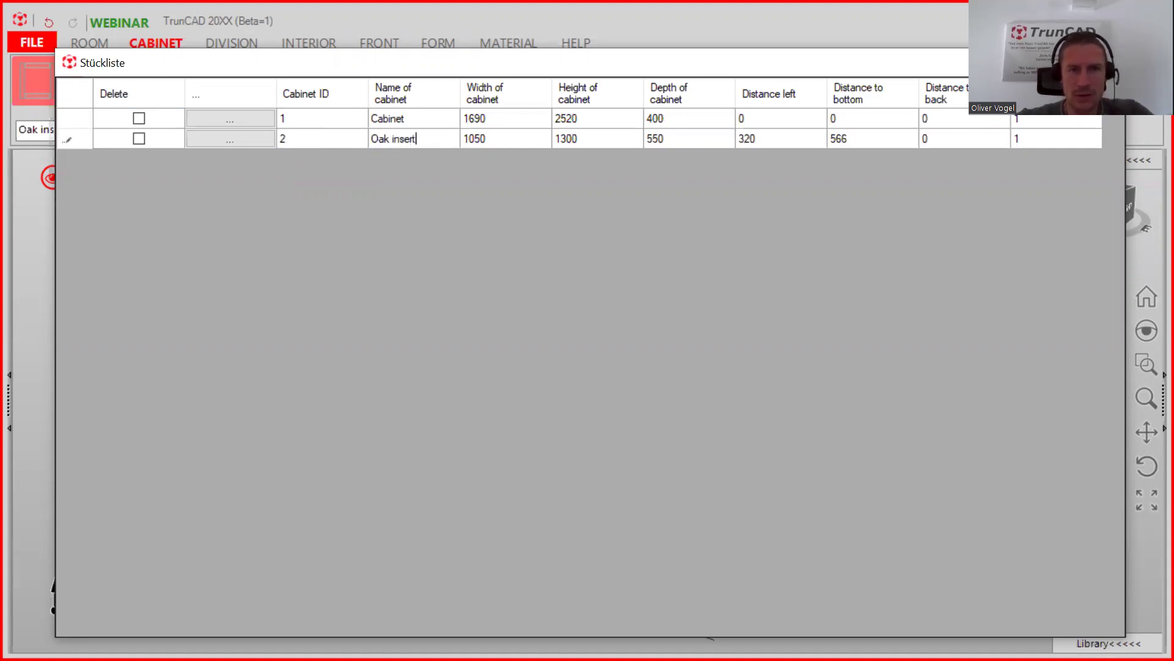
double_click(475, 63)
left_click(954, 84)
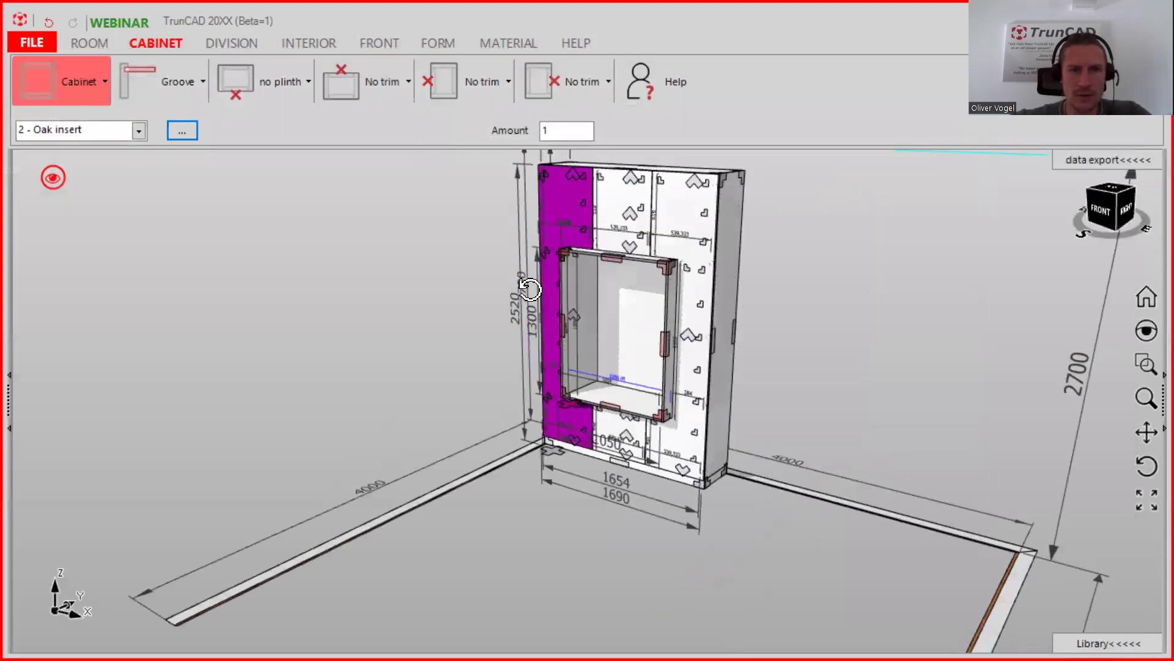
left_click(138, 131)
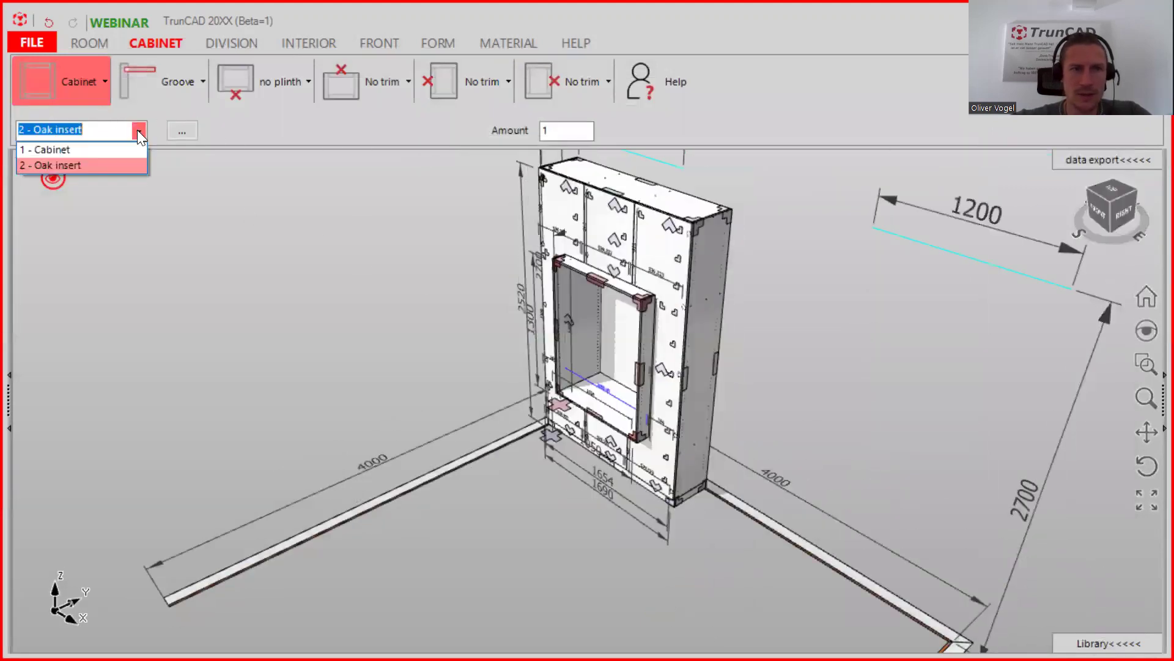
left_click(138, 131)
Set the oak insert's adjustable-shelf drilling to Group of holes with 0 holes.
middle_click_drag(678, 326, 494, 303)
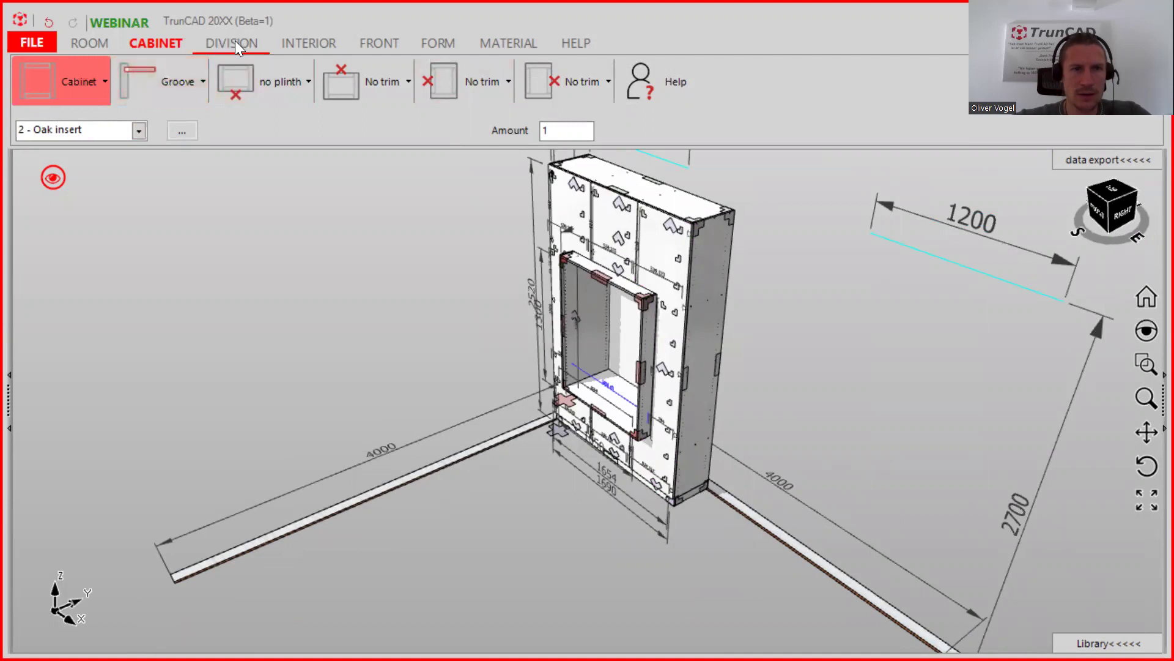
left_click(291, 45)
left_click(85, 100)
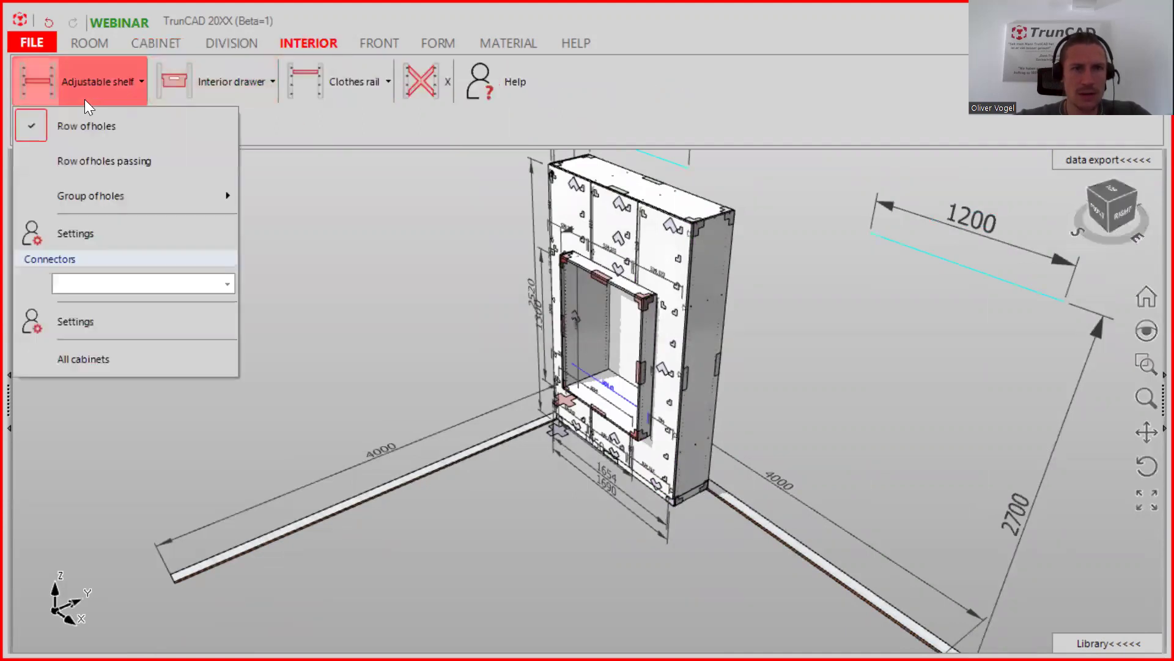
mouse_move(111, 189)
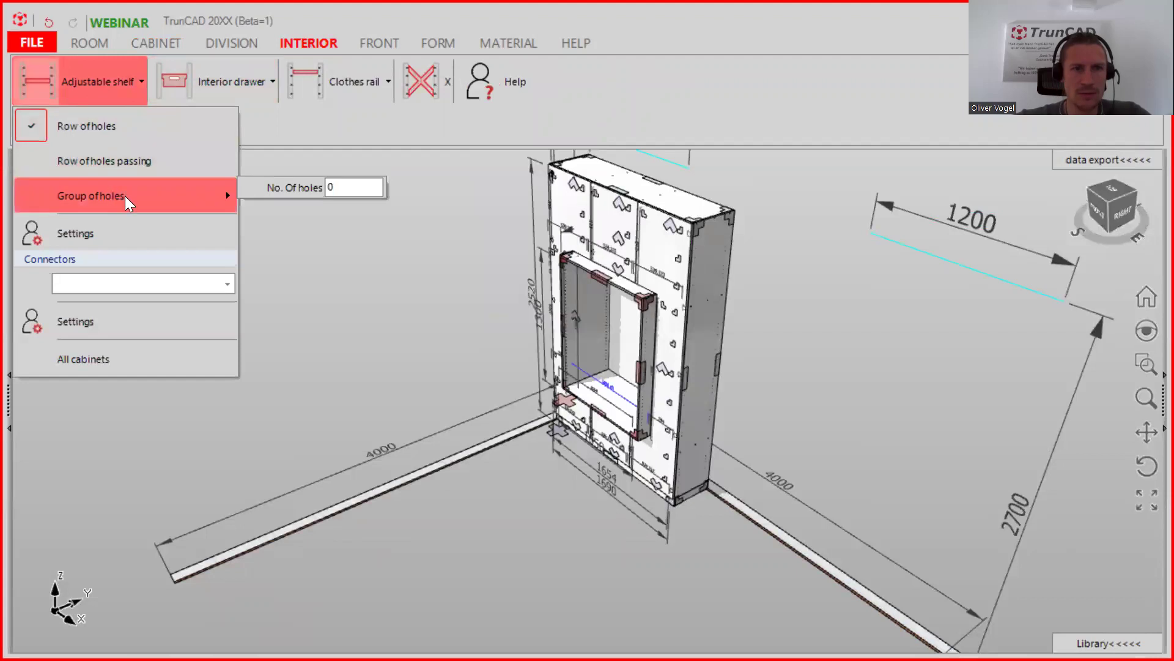
left_click(125, 196)
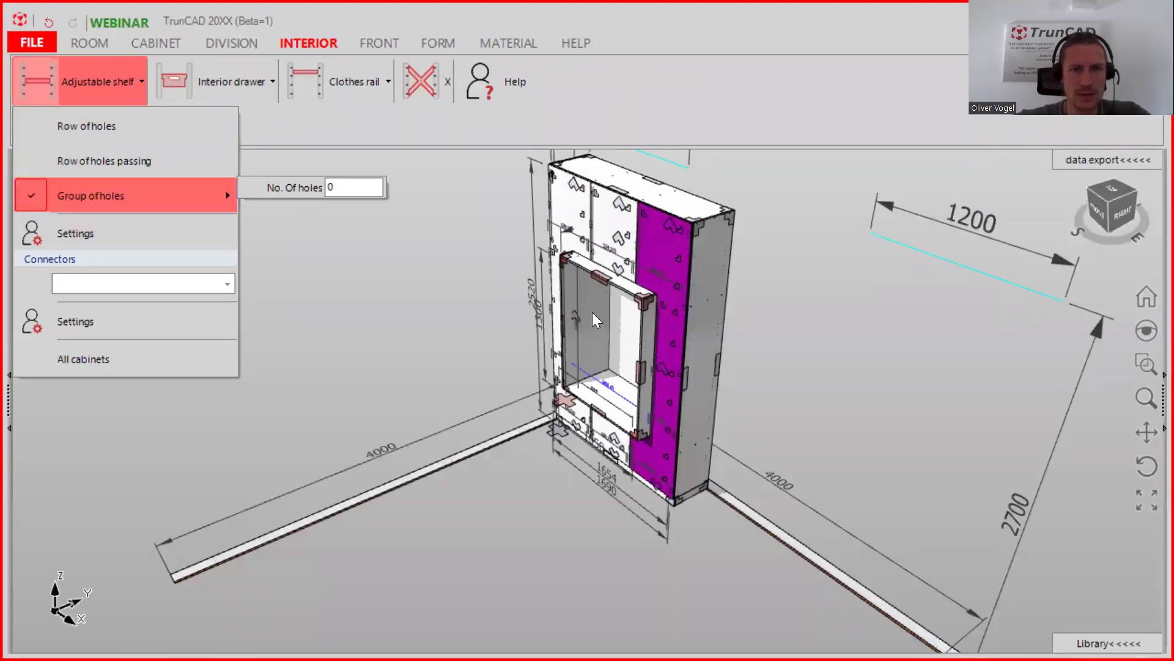
scroll(570, 285, "up", 5)
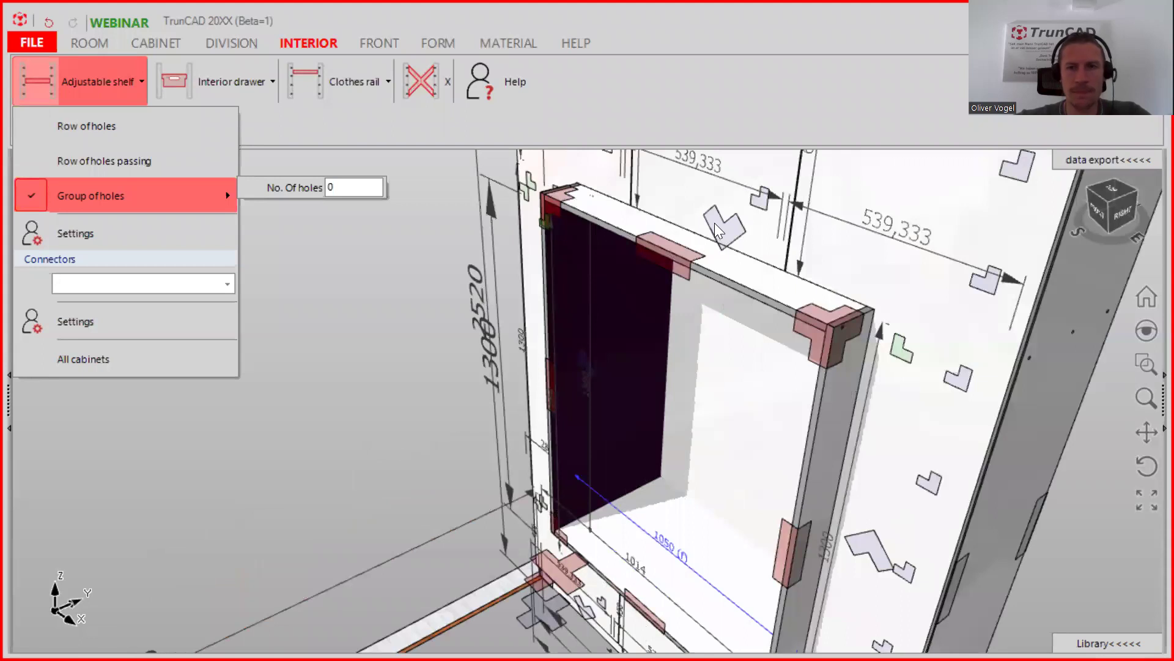
scroll(712, 225, "down", 3)
scroll(711, 224, "down", 3)
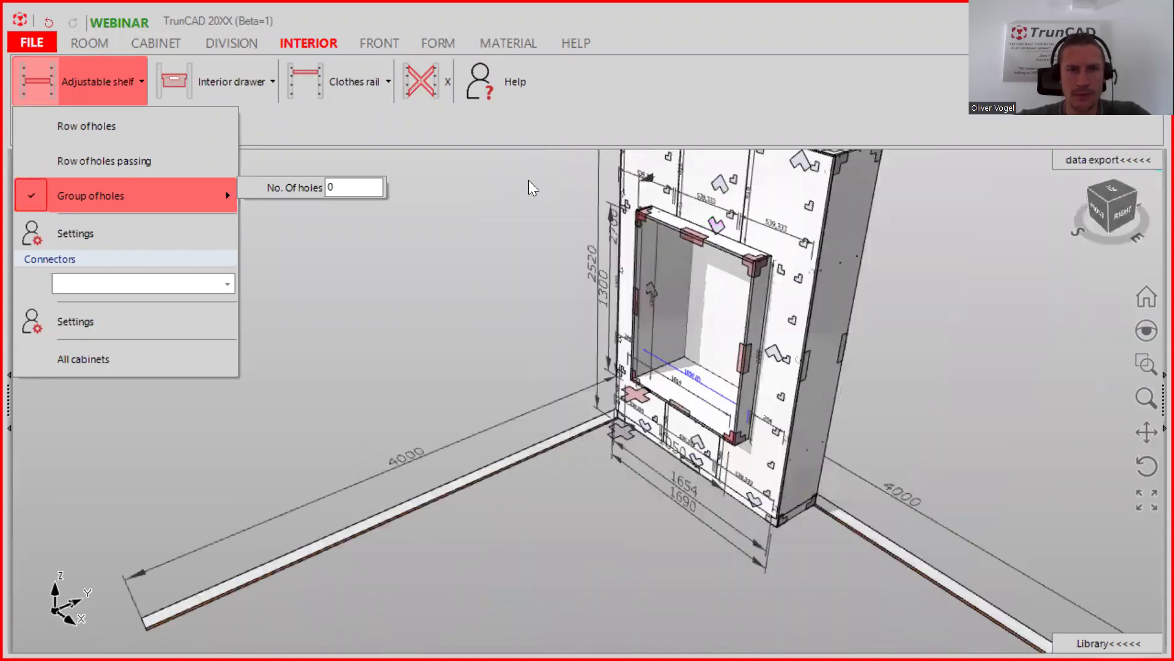
left_click(510, 45)
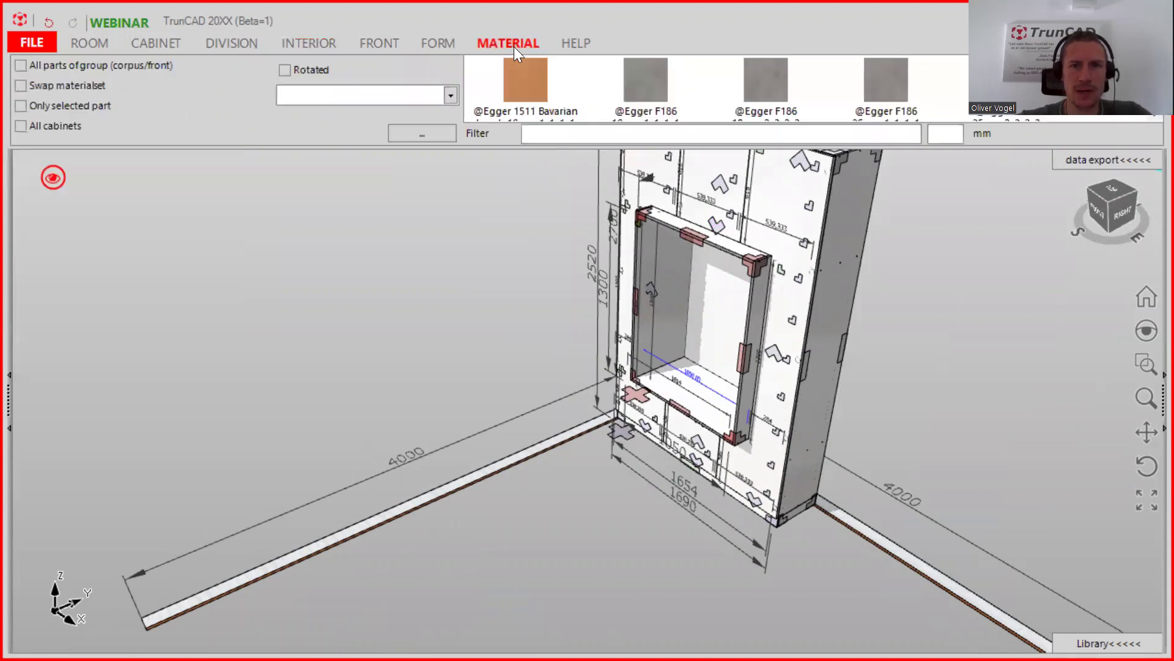
left_click(609, 128)
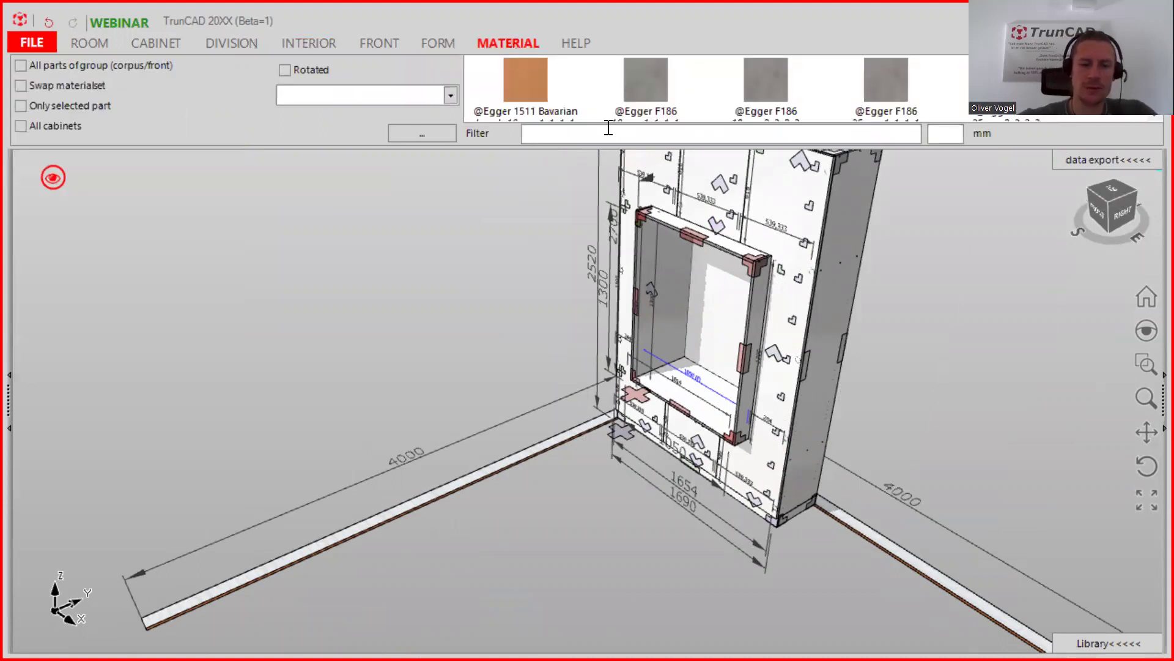
type("oak")
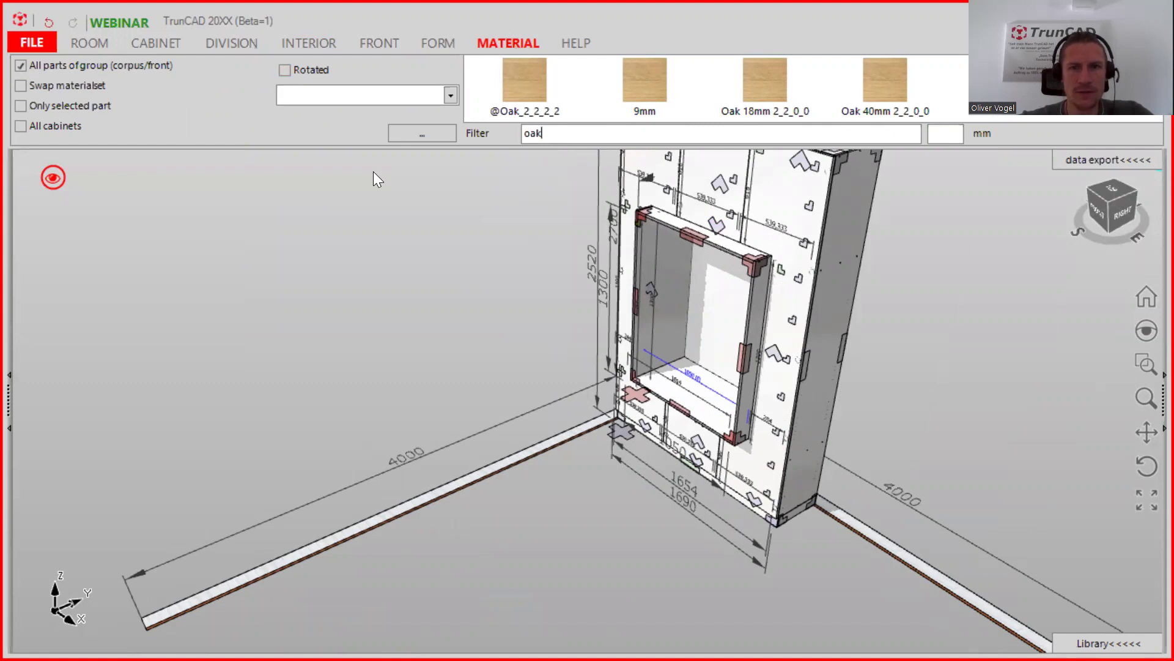
scroll(739, 244, "up", 3)
middle_click_drag(776, 251, 734, 263)
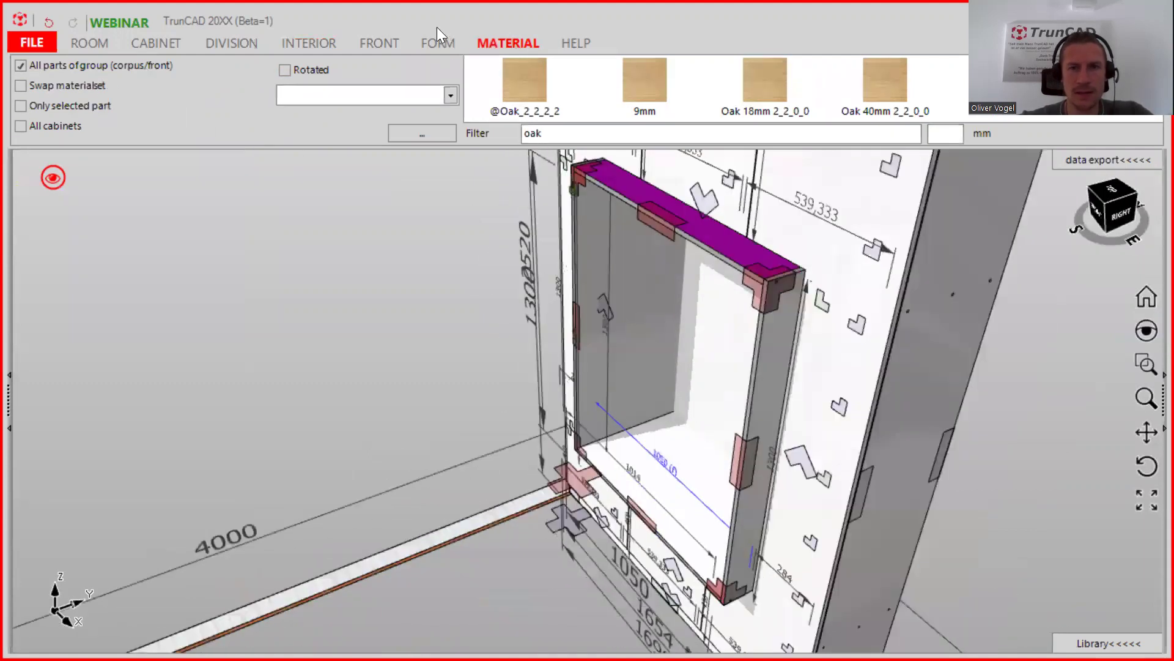
left_click(525, 87)
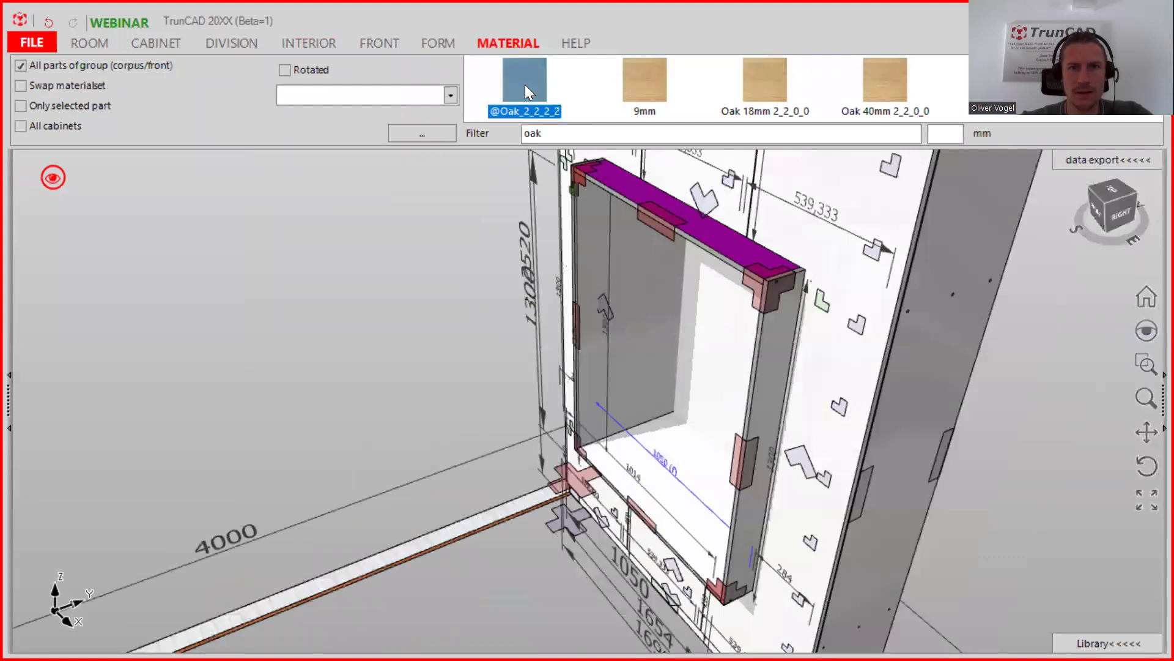
left_click(695, 208)
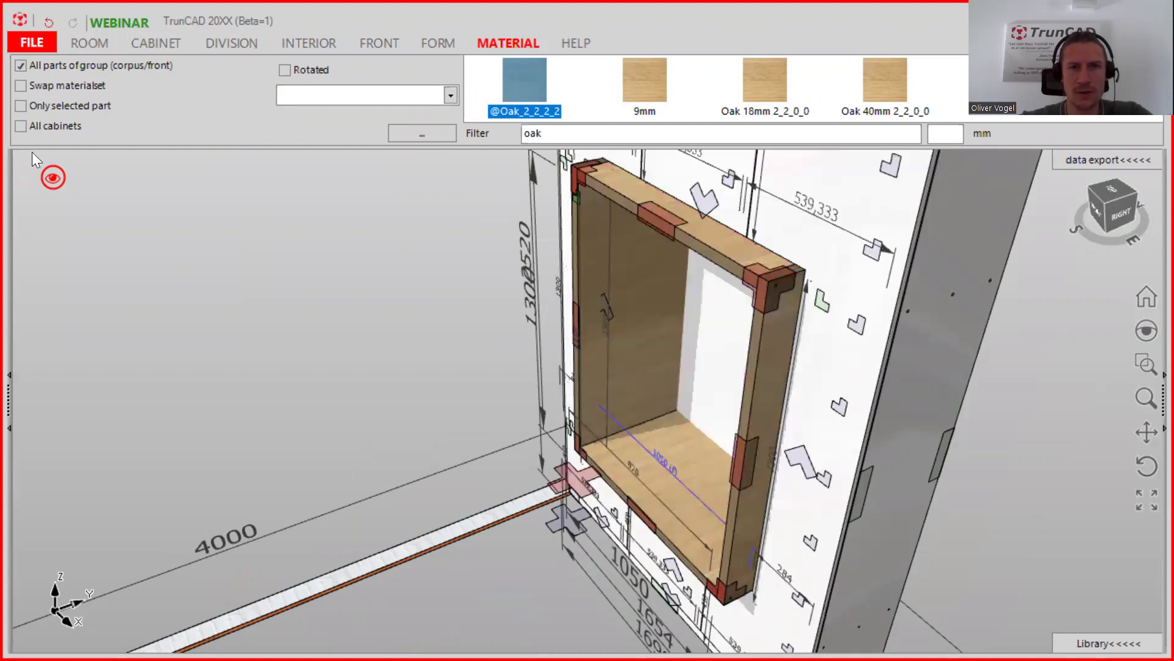
left_click(284, 70)
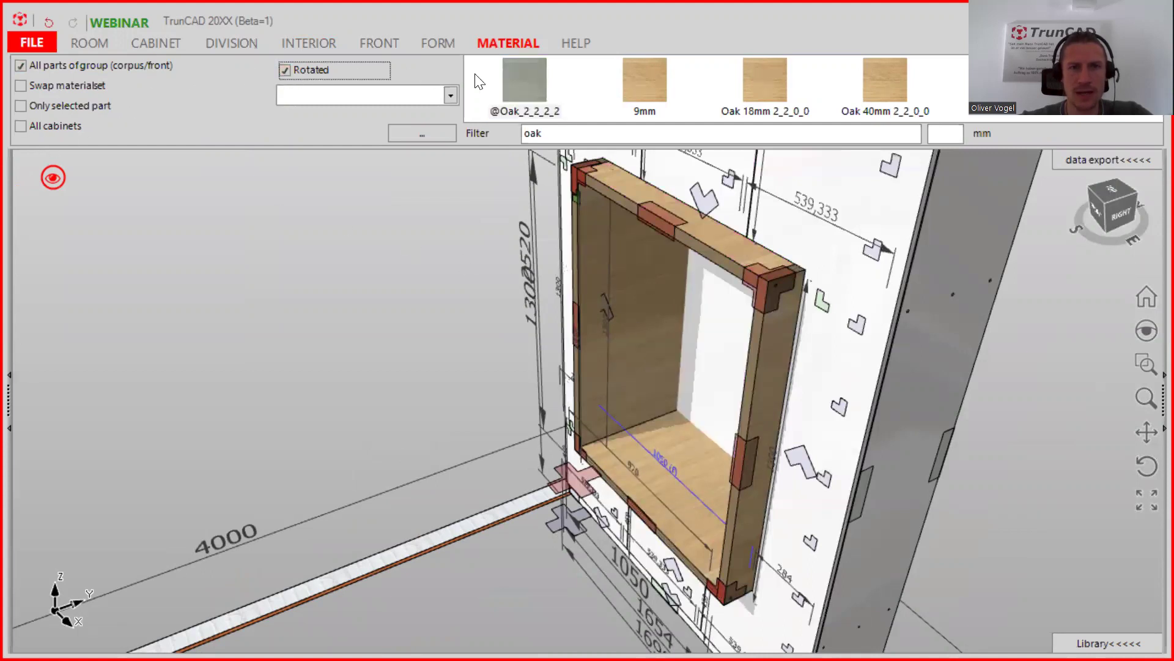
left_click(591, 233)
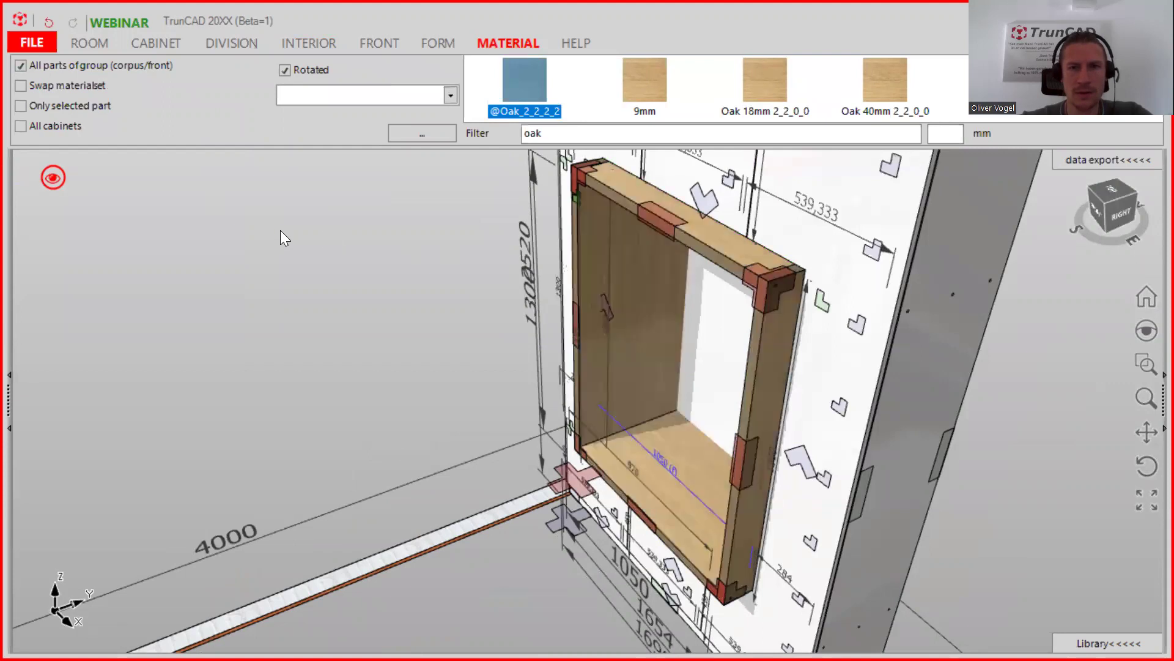
Change the two upper corner joints of the oak insert to Mitre.
scroll(513, 280, "down", 2)
middle_click_drag(512, 280, 700, 267)
scroll(726, 231, "up", 4)
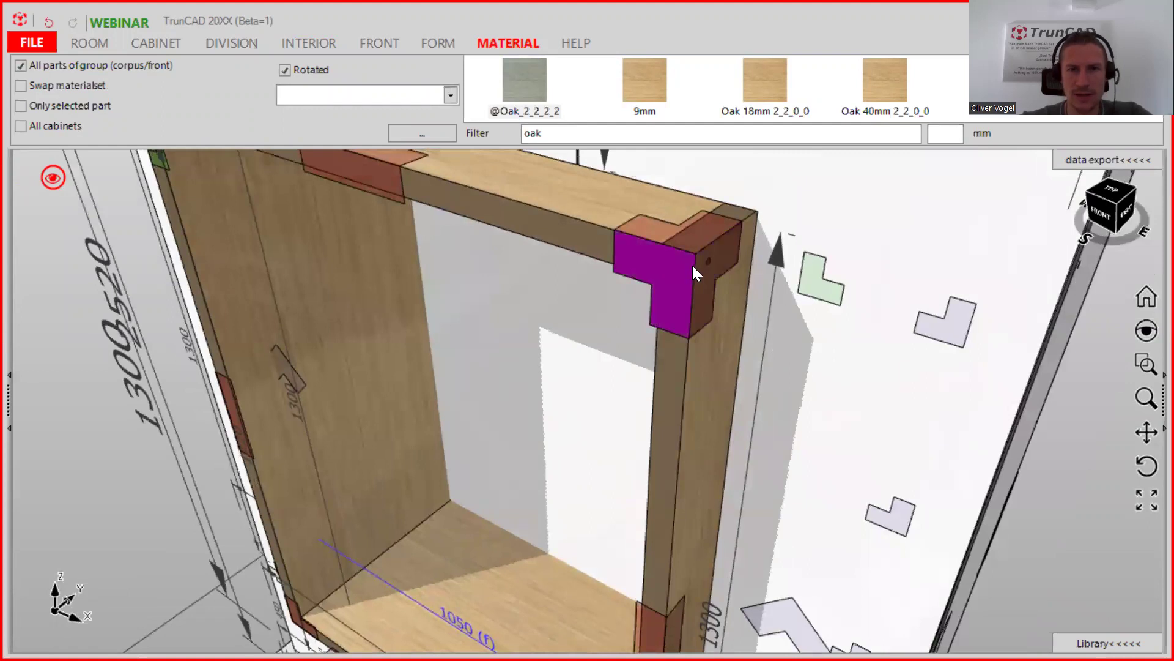
right_click(696, 263)
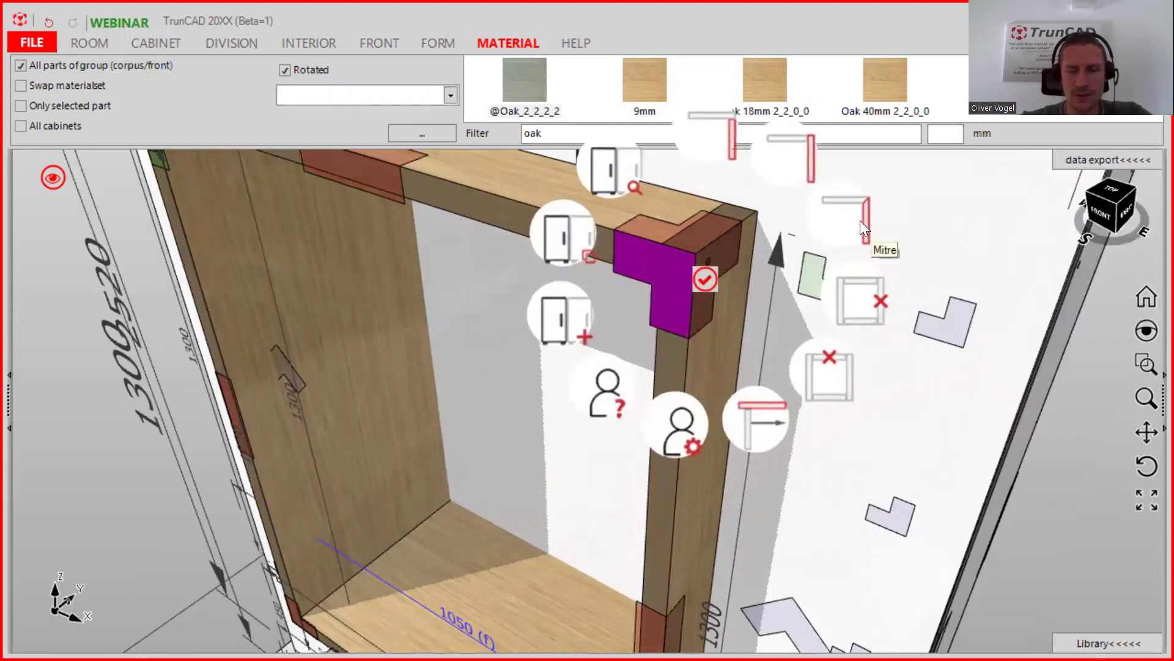
left_click(833, 238)
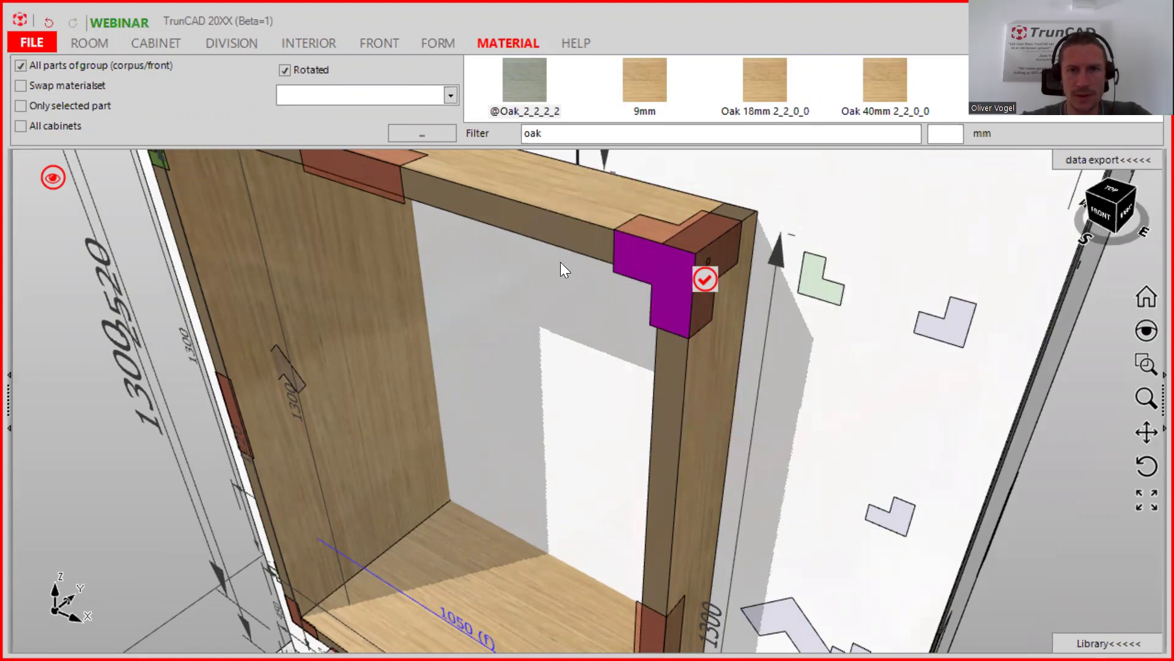
double_click(689, 286)
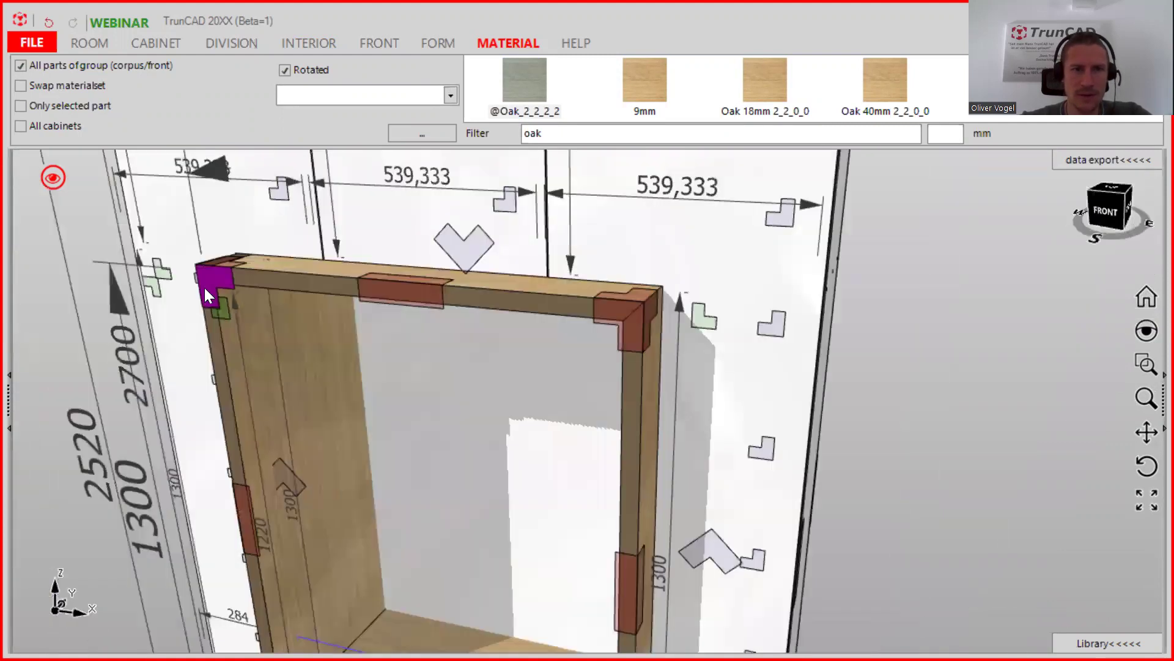
right_click(209, 281)
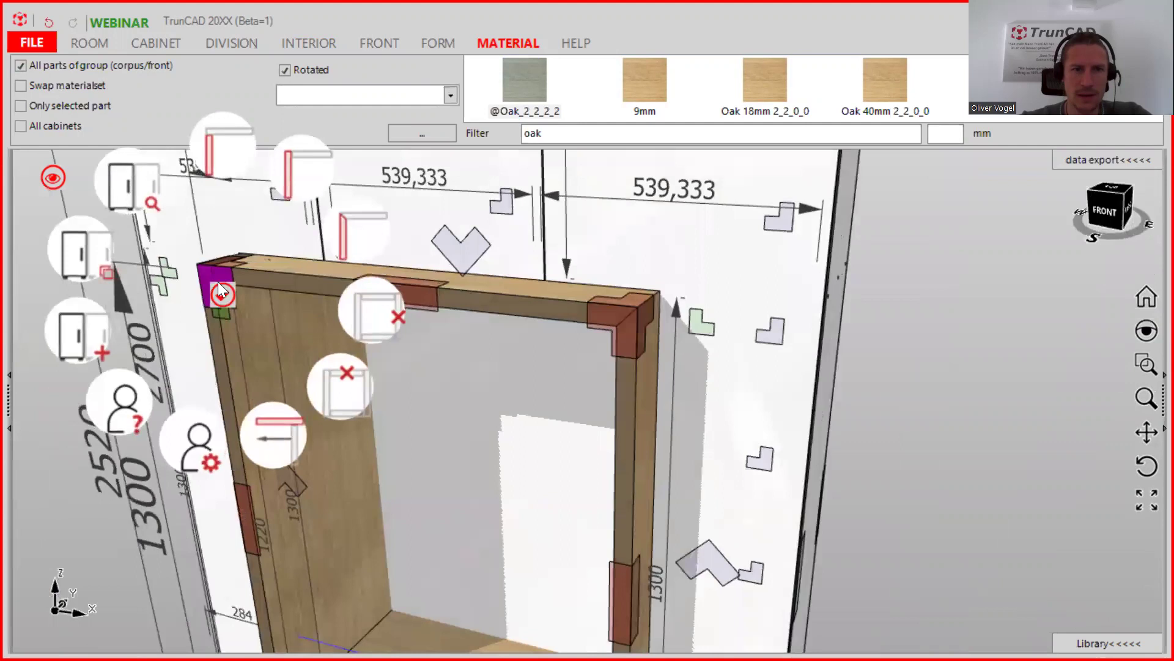
left_click(361, 245)
Change the two lower corner joints of the oak insert to Mitre.
scroll(357, 238, "down", 3)
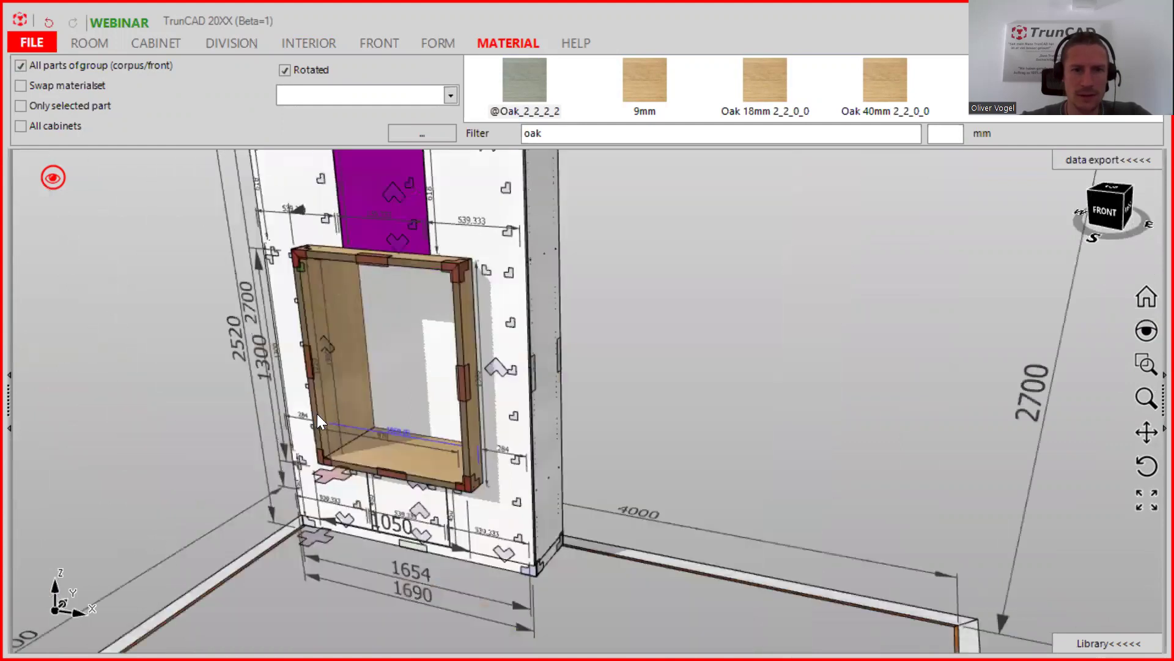
scroll(308, 459, "up", 5)
right_click(348, 447)
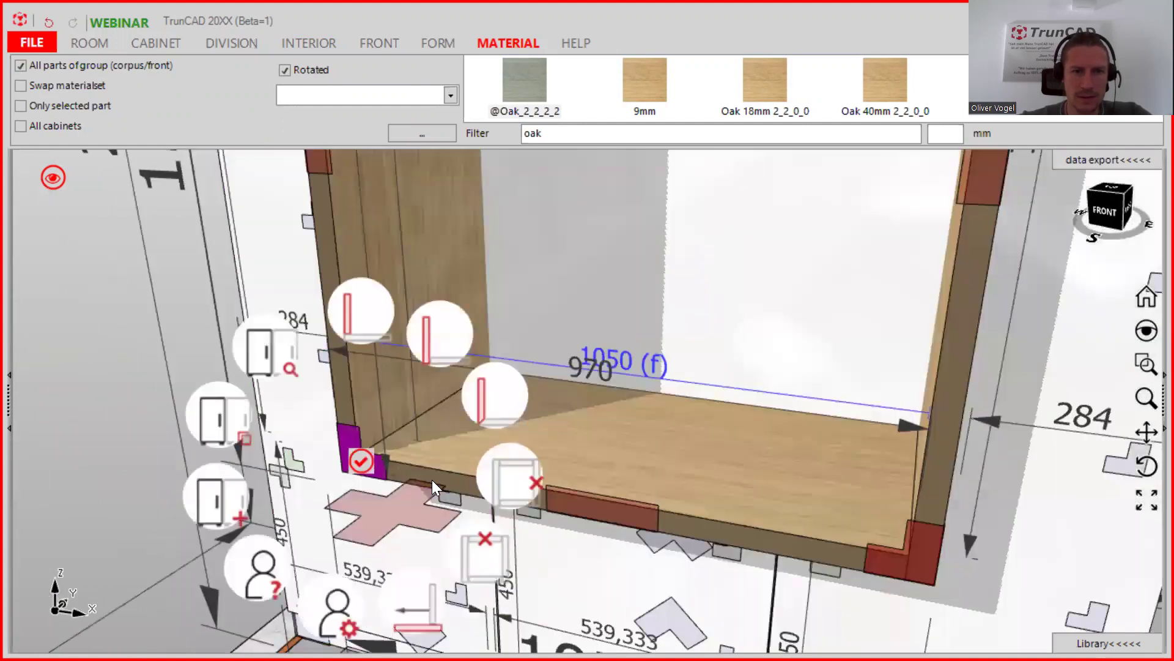
left_click(679, 448)
scroll(678, 447, "down", 3)
scroll(795, 437, "down", 2)
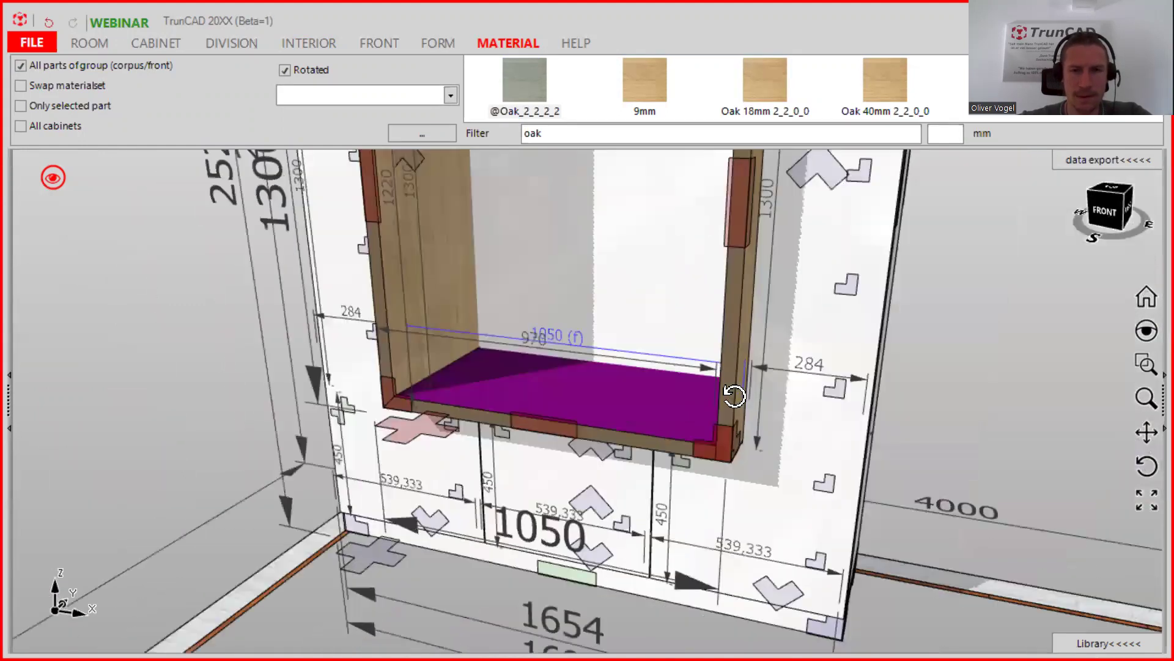
scroll(734, 416, "up", 6)
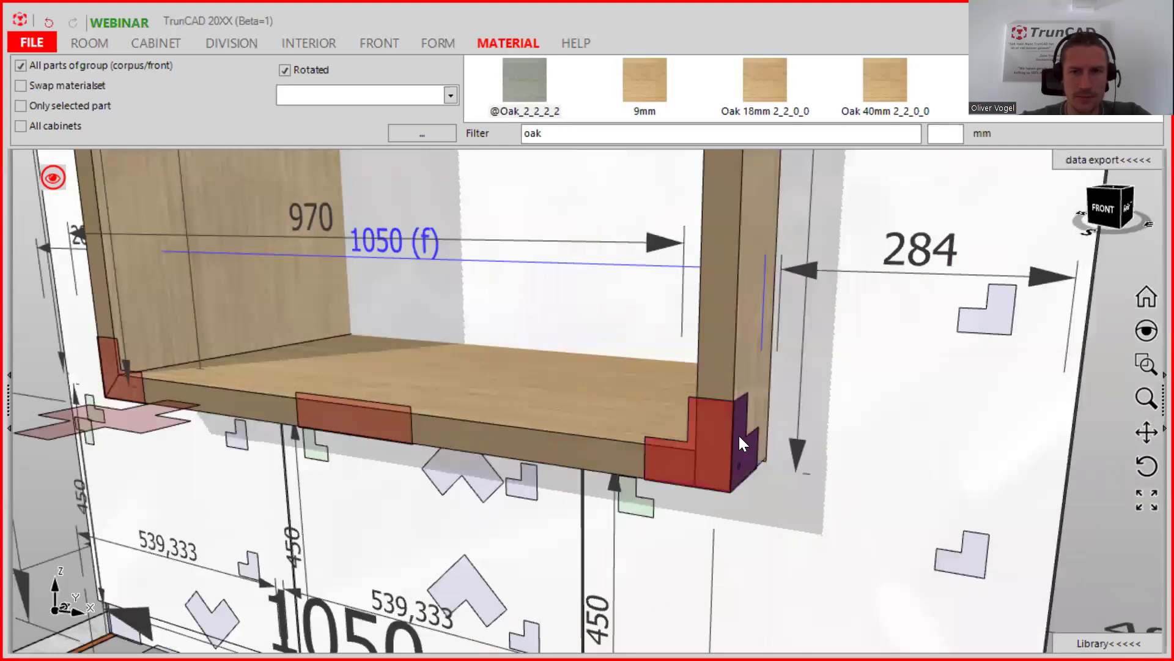
right_click(739, 437)
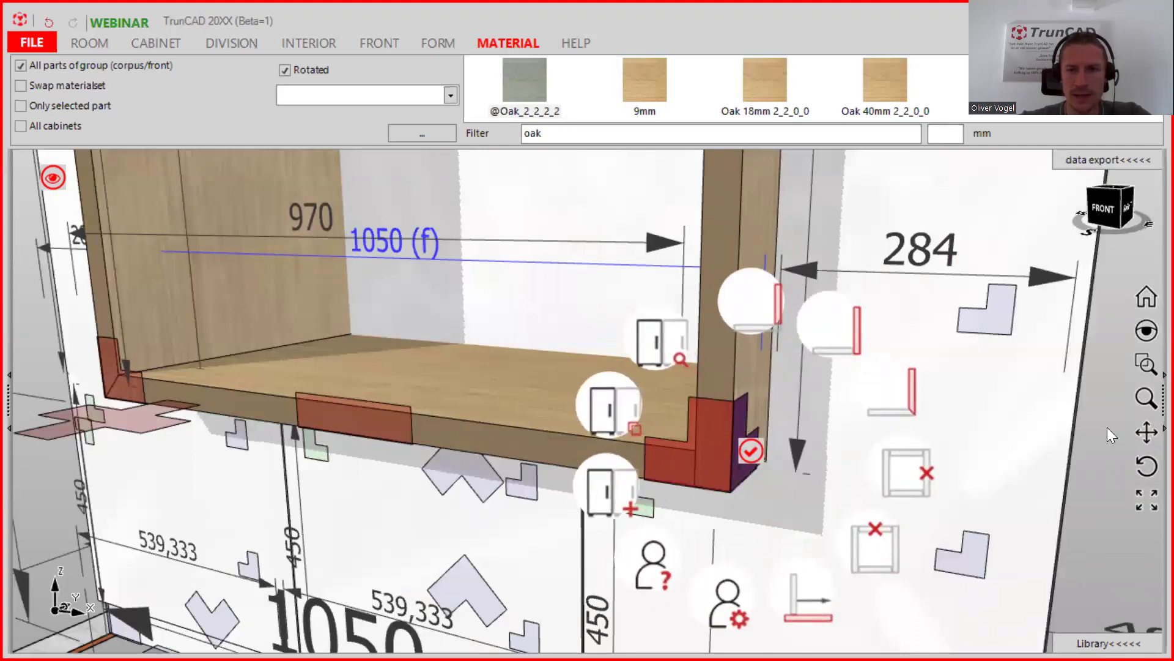
left_click(751, 450)
middle_click_drag(759, 428, 720, 422)
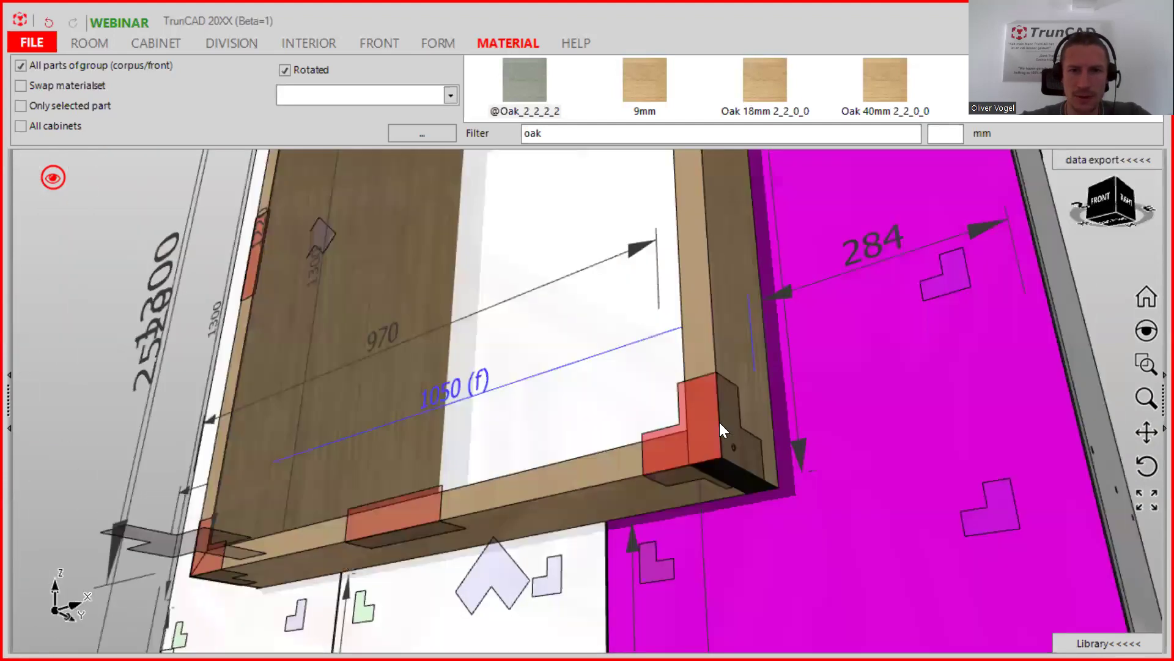
left_click(719, 469)
left_click(880, 430)
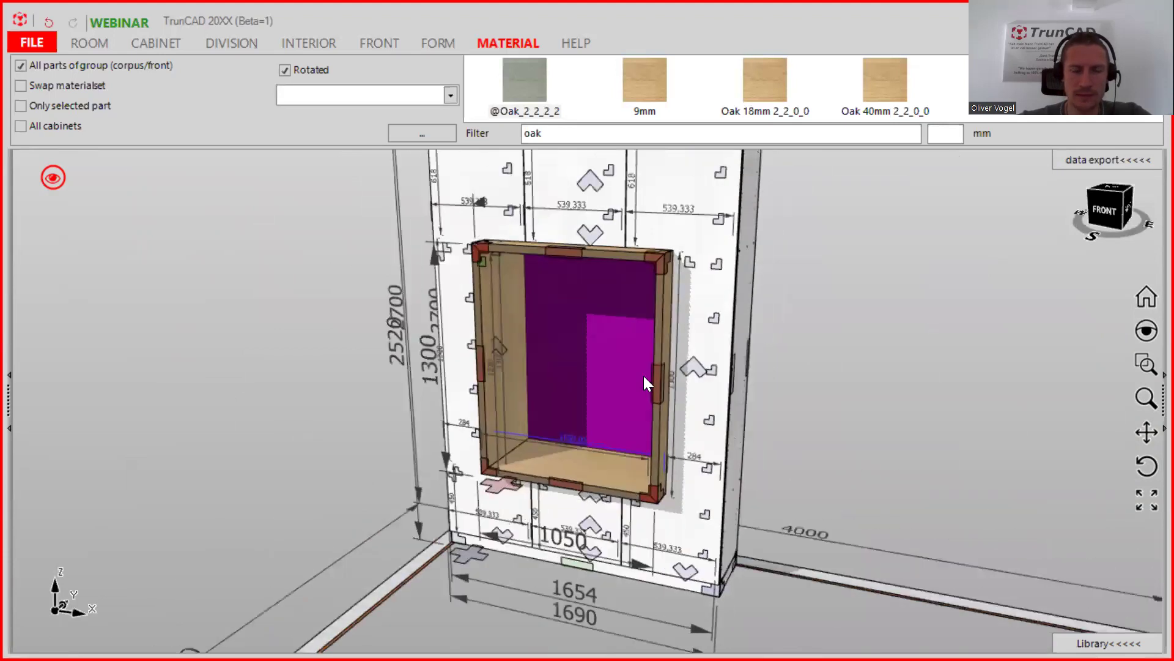
Hide the dimensions and joint markers, and inspect the mitred oak frame against the wardrobe front.
left_click(52, 179)
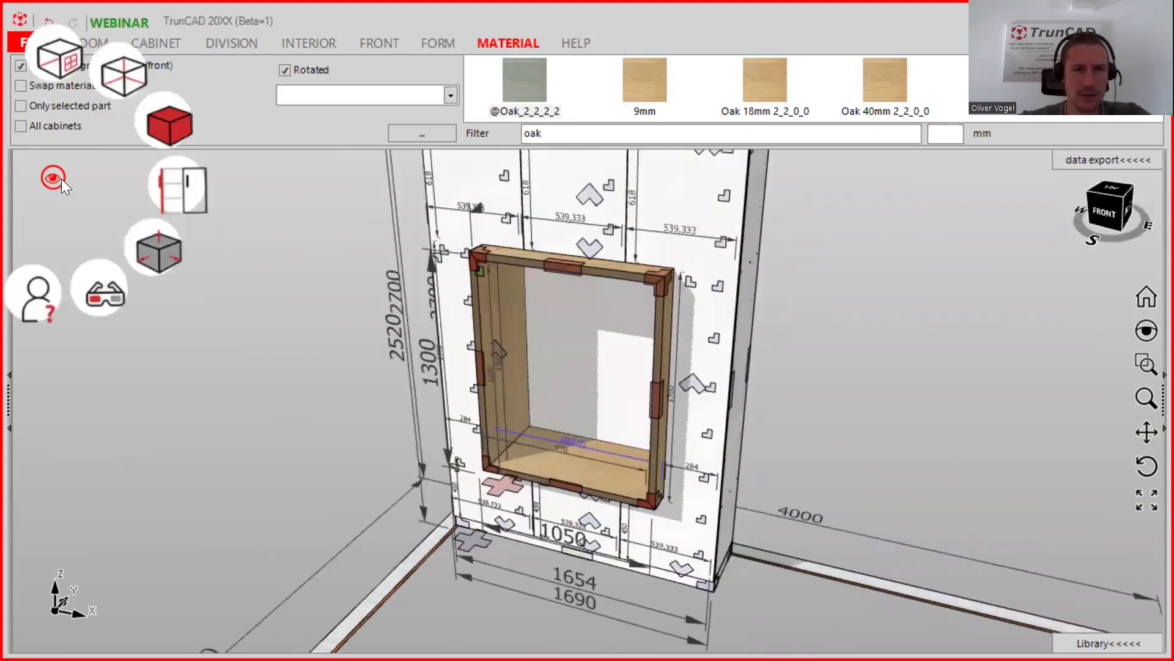
left_click(171, 258)
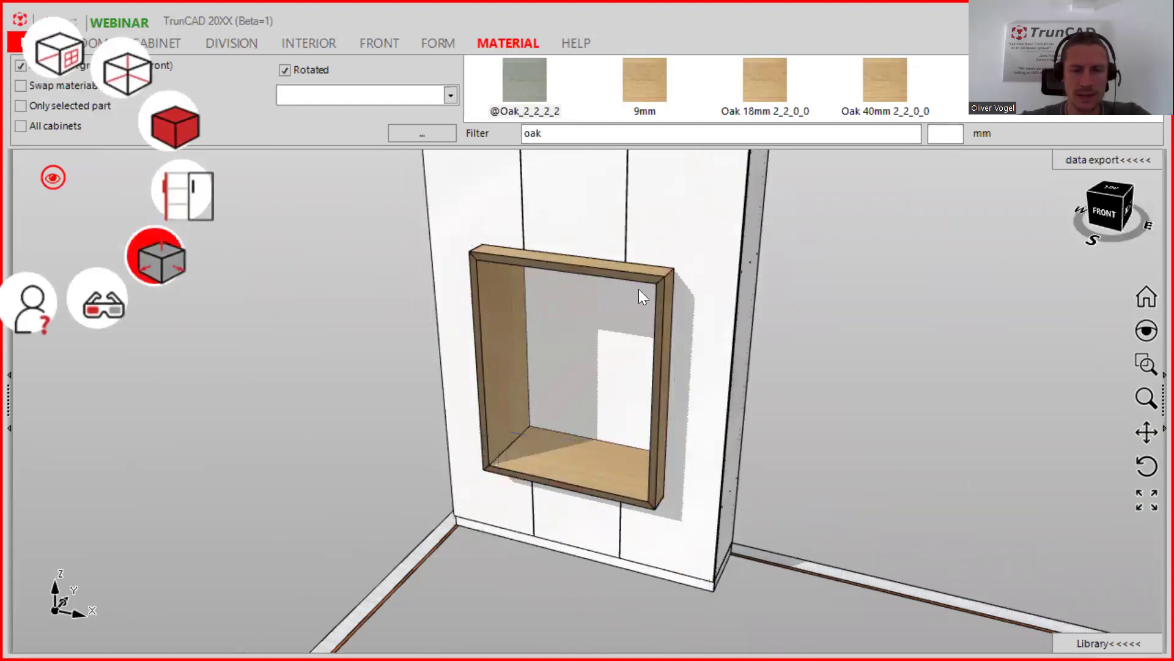
left_click_drag(639, 289, 669, 274)
scroll(689, 244, "up", 5)
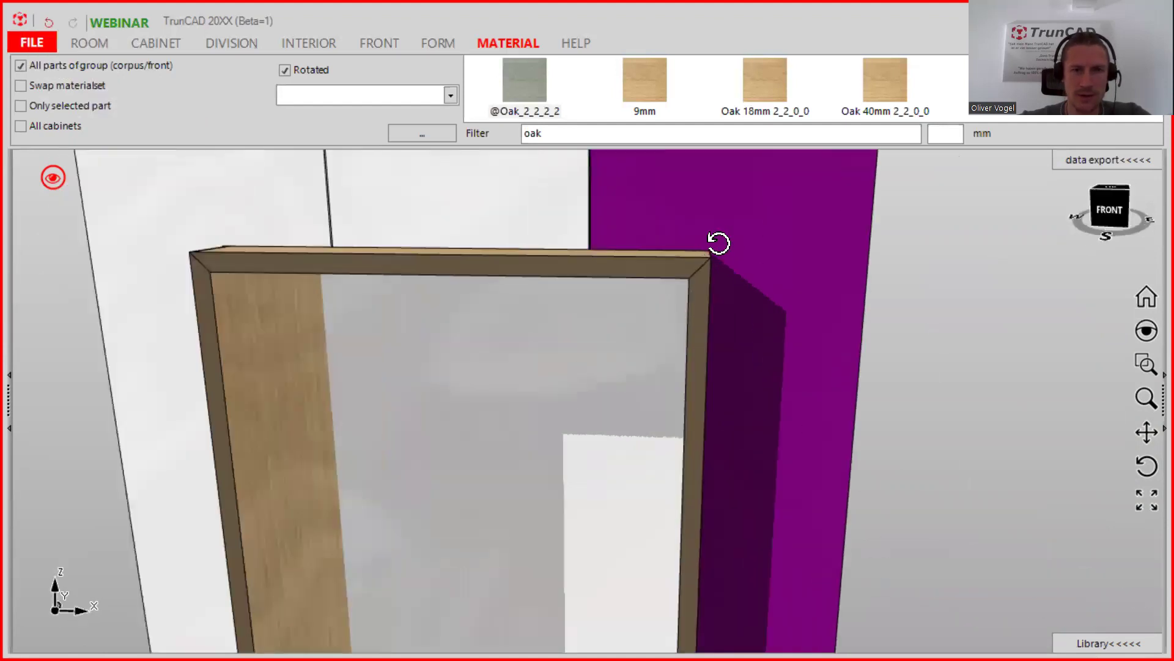
scroll(687, 254, "down", 5)
left_click_drag(708, 259, 731, 310)
scroll(738, 268, "down", 5)
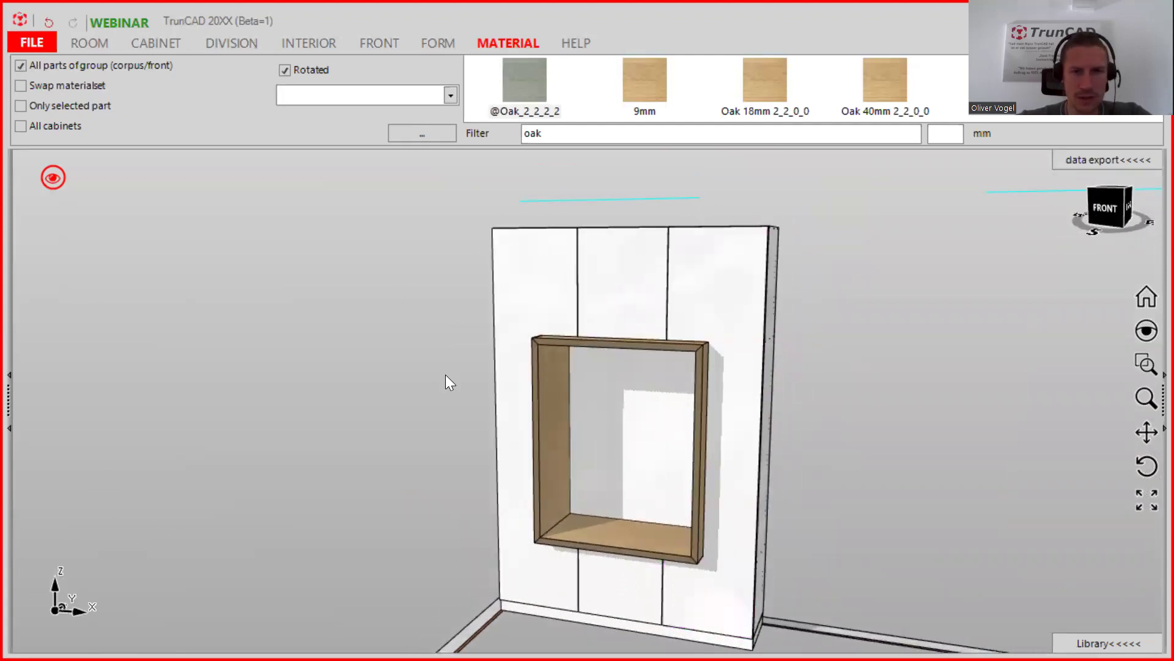
scroll(568, 335, "down", 2)
left_click_drag(717, 352, 678, 324)
scroll(808, 402, "up", 2)
left_click_drag(807, 402, 779, 378)
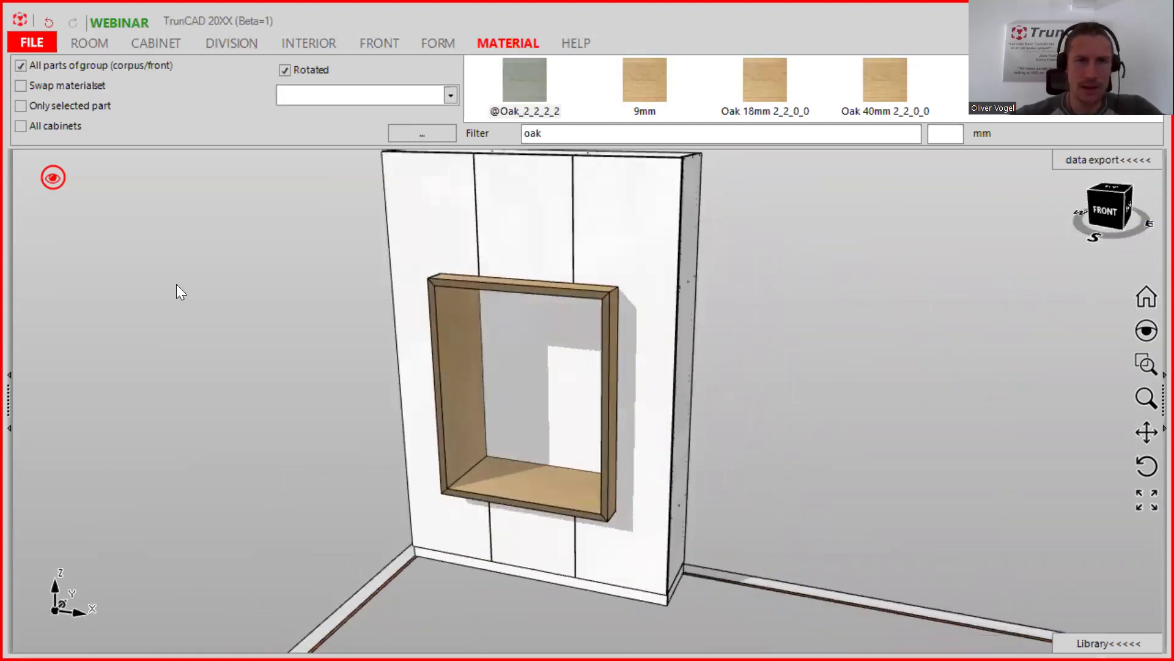
Display the wardrobe with its doors open and with its fronts hidden to examine the shelves around the oak insert.
left_click(53, 177)
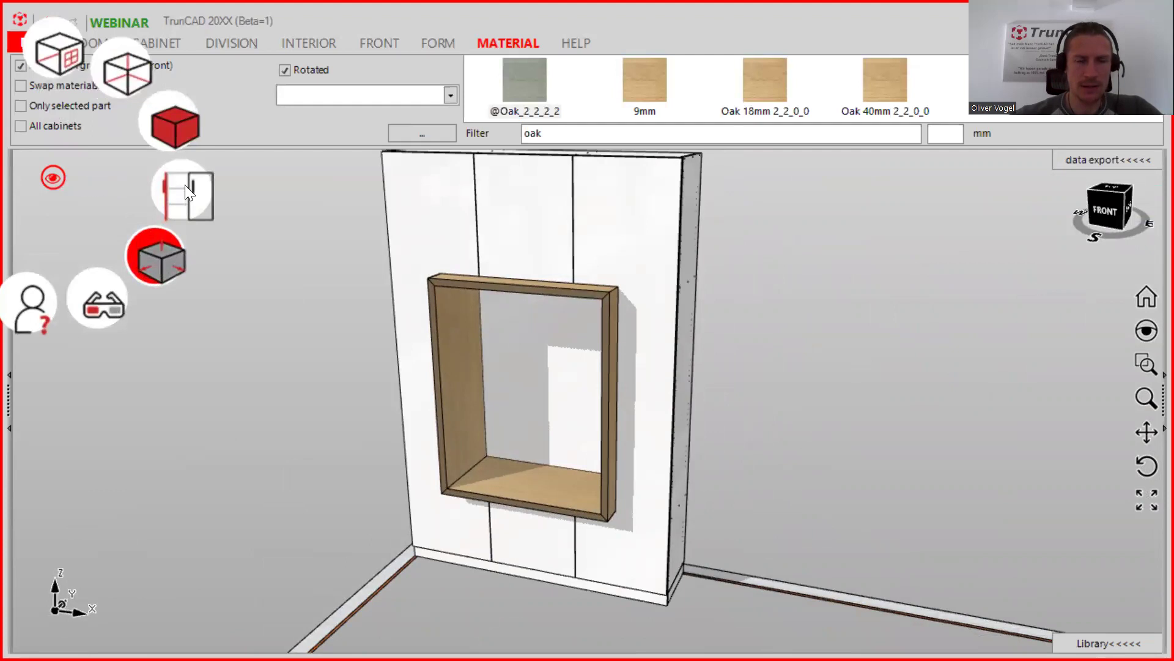
left_click(188, 184)
left_click_drag(895, 324, 520, 294)
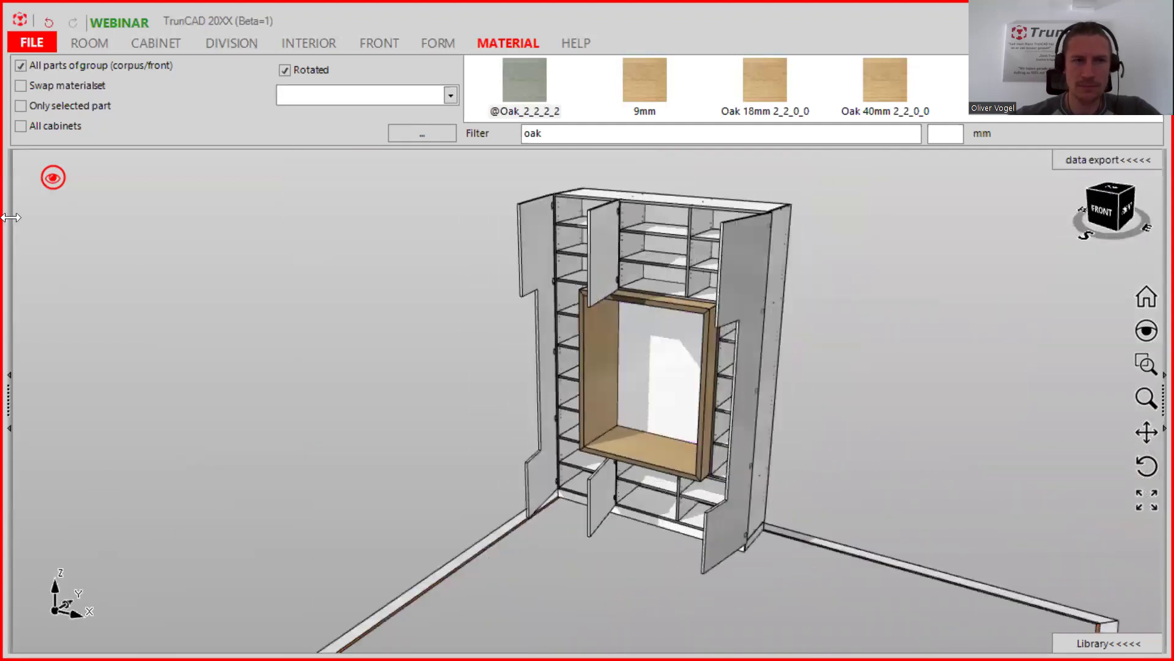
left_click(44, 177)
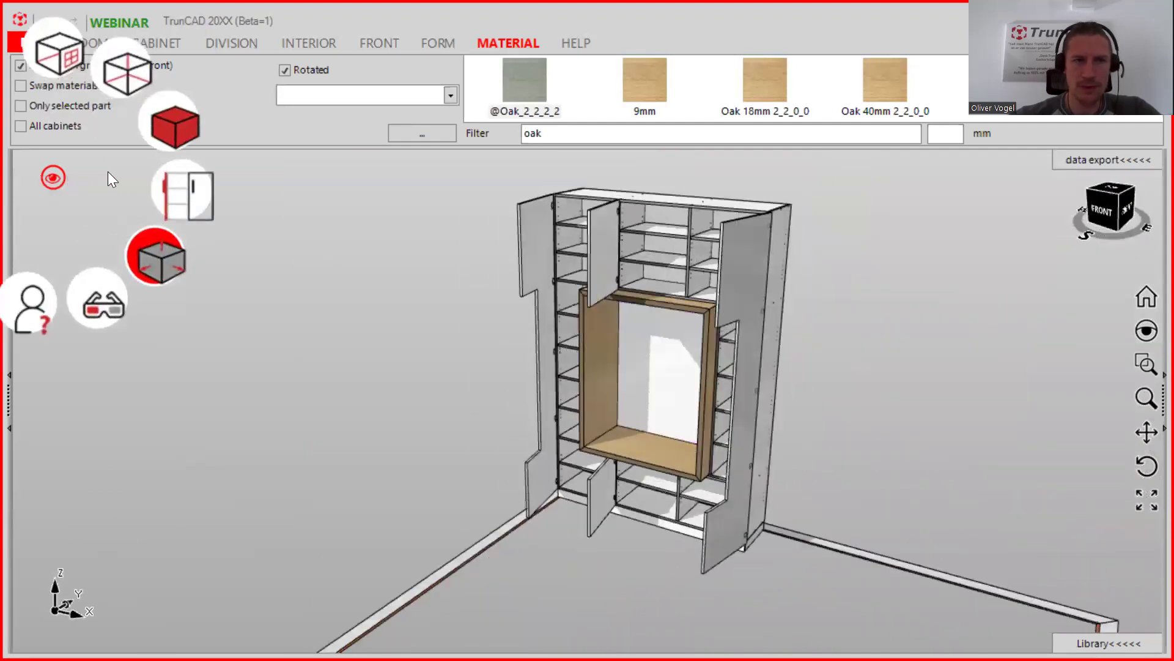
left_click(177, 187)
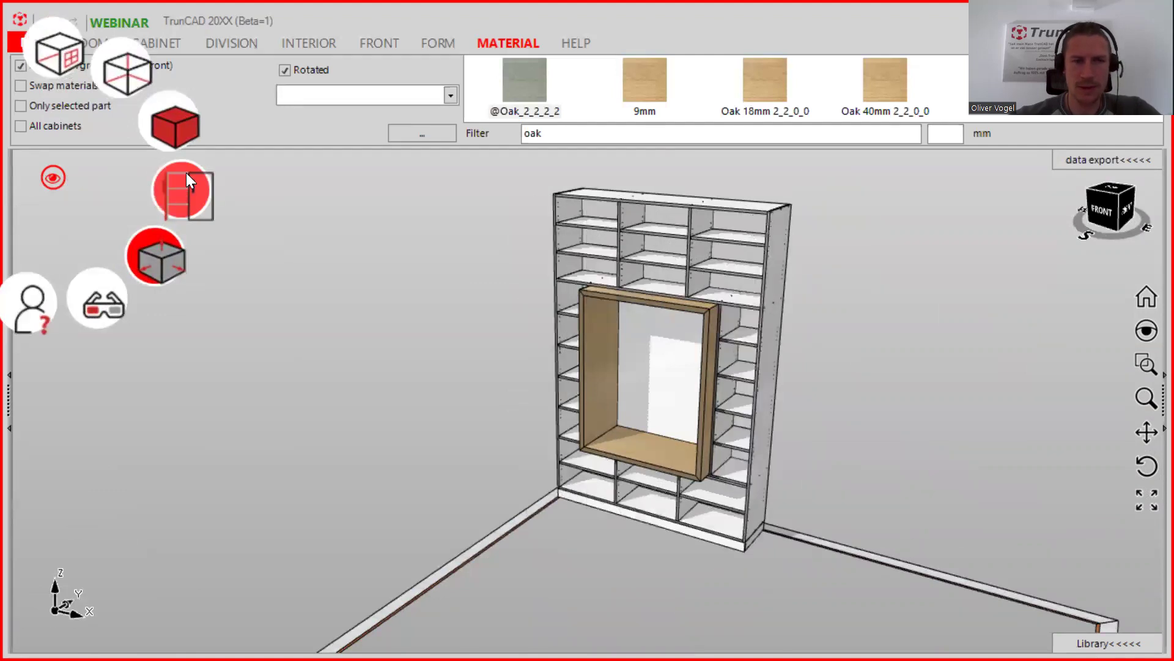
Switch the display to shaded surfaces without edge lines and show the wardrobe's fronts closed again.
left_click(179, 131)
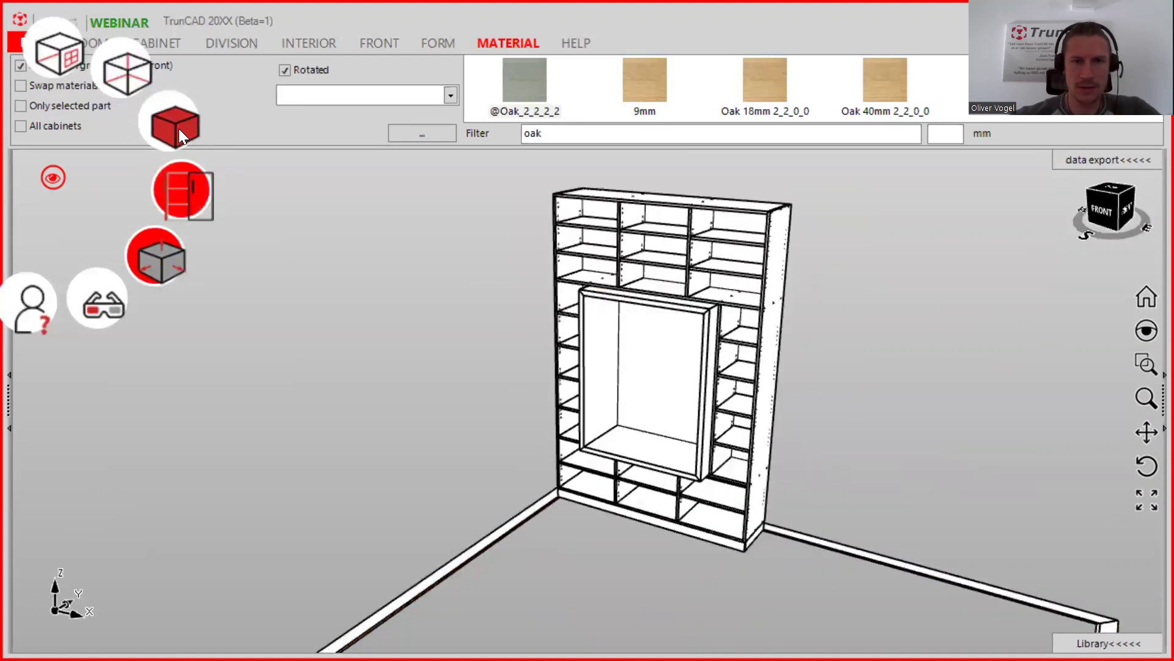
left_click(179, 130)
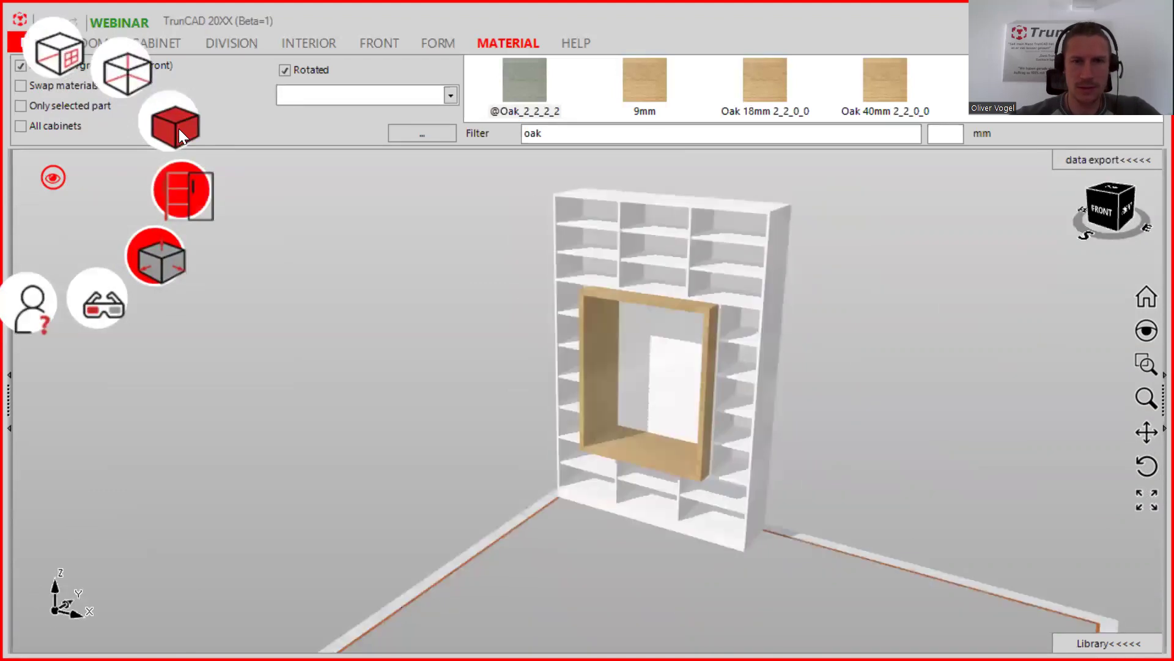
left_click(188, 194)
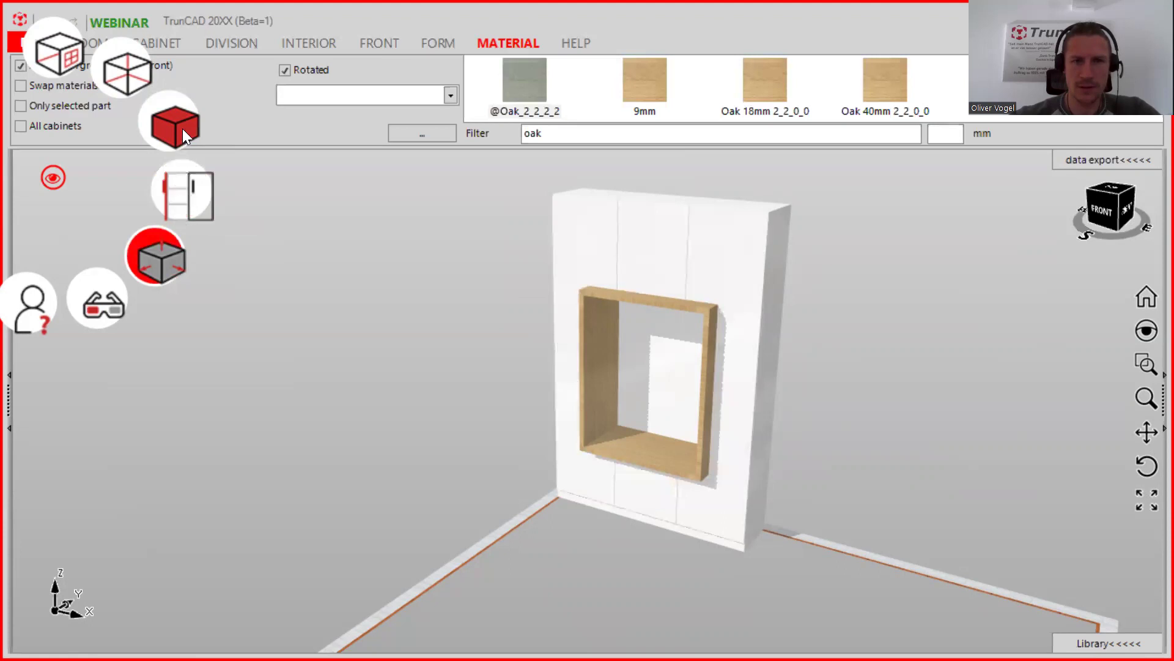
middle_click_drag(800, 367, 833, 383)
scroll(789, 380, "up", 2)
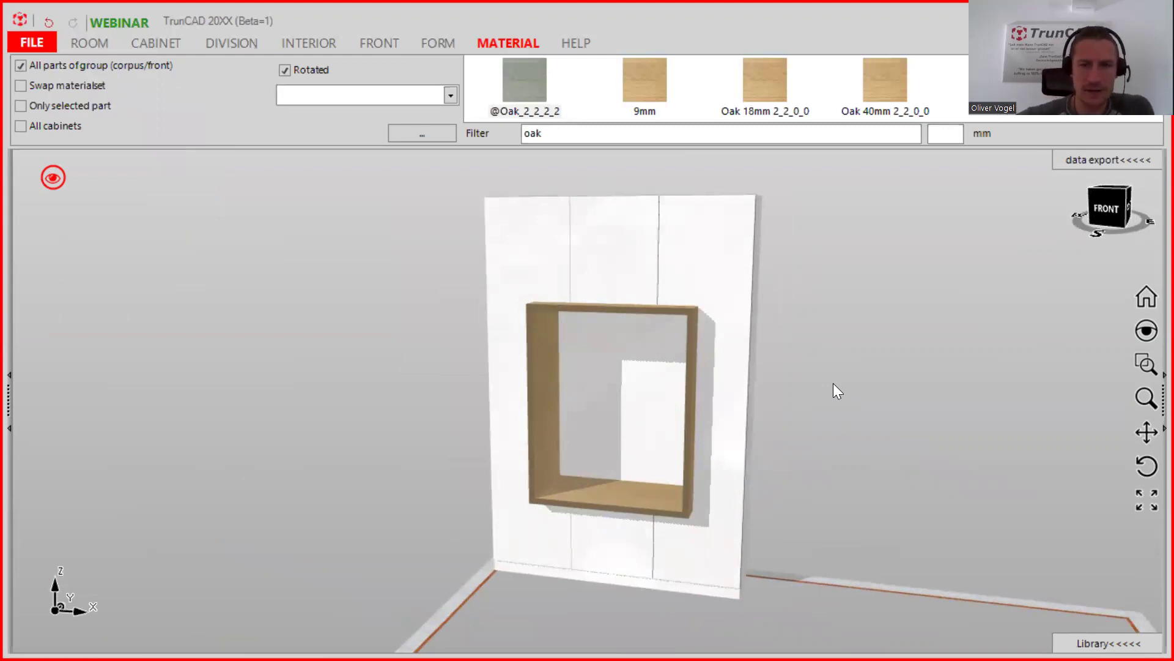
left_click_drag(833, 382, 832, 387)
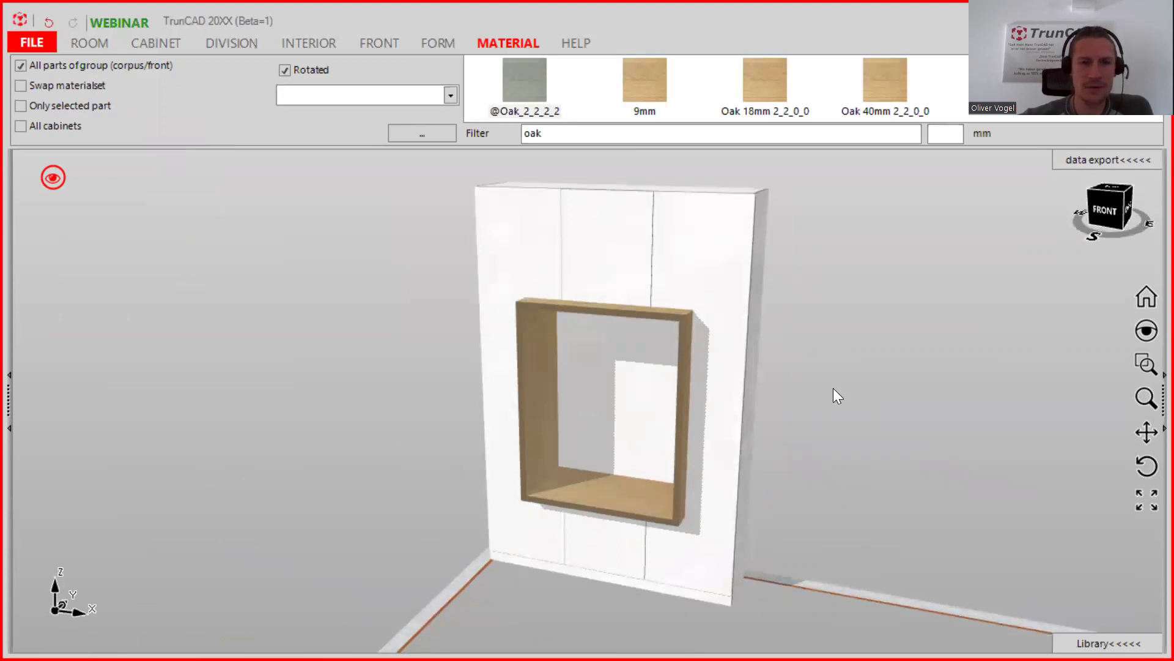